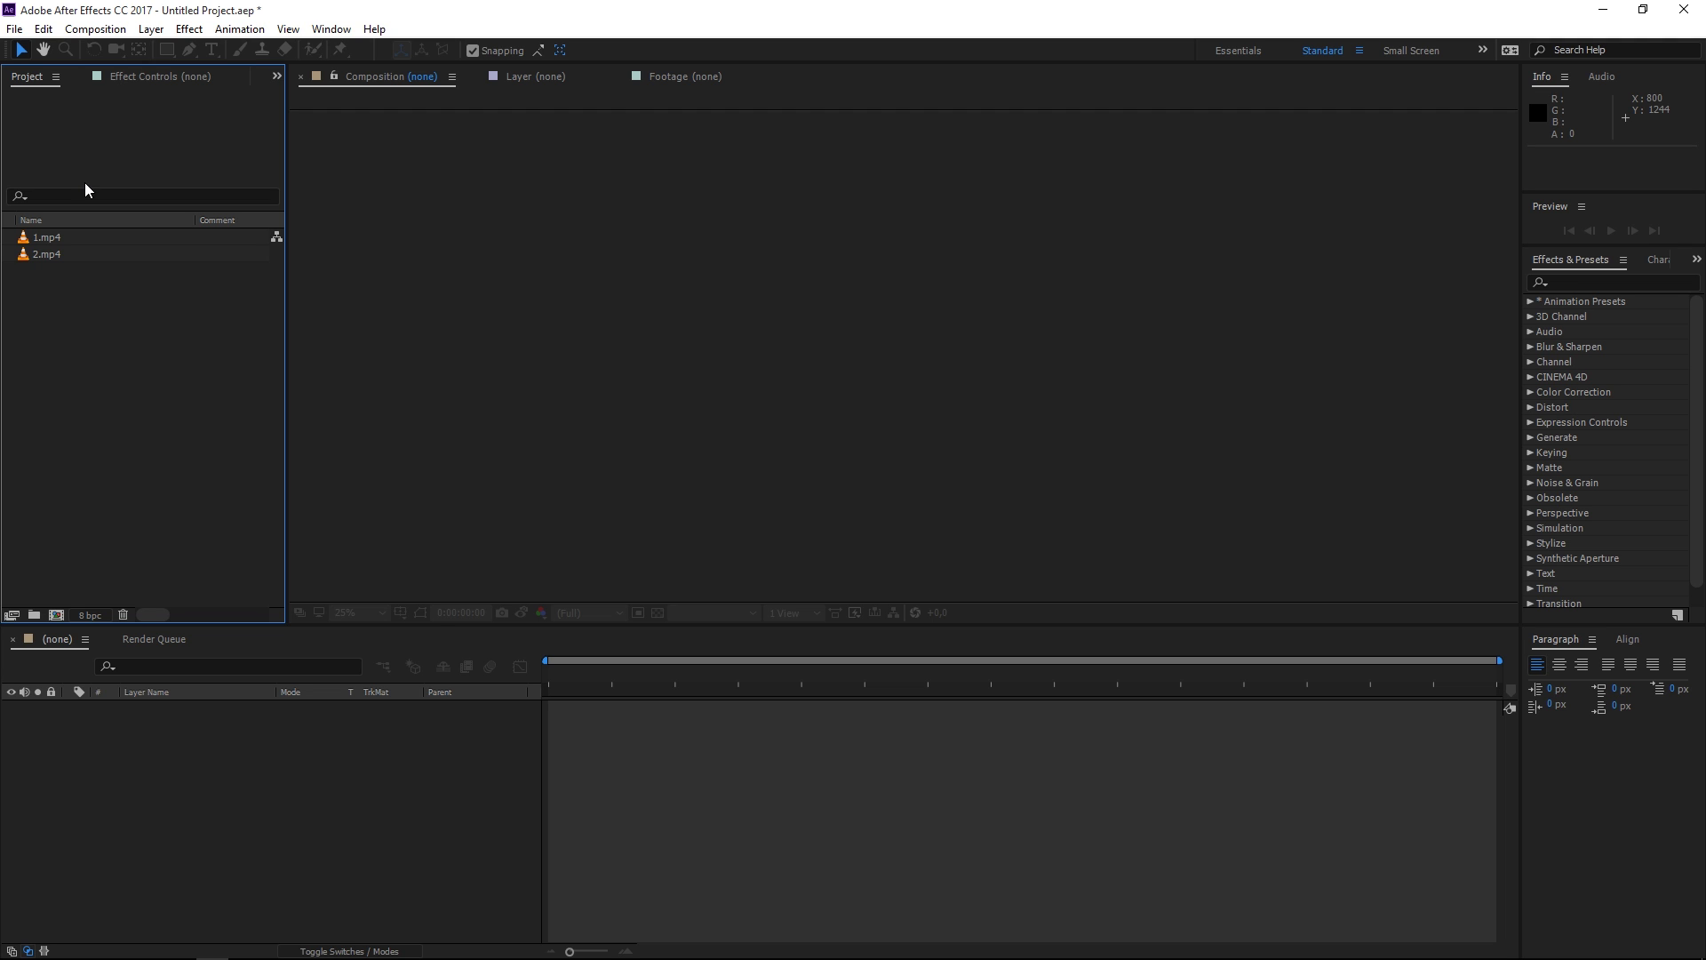
Inspect the 1.mp4 and 2.mp4 clips, then start a new composition
{"action": "left_click", "coordinate": [47, 238]}
{"action": "left_click", "coordinate": [60, 253]}
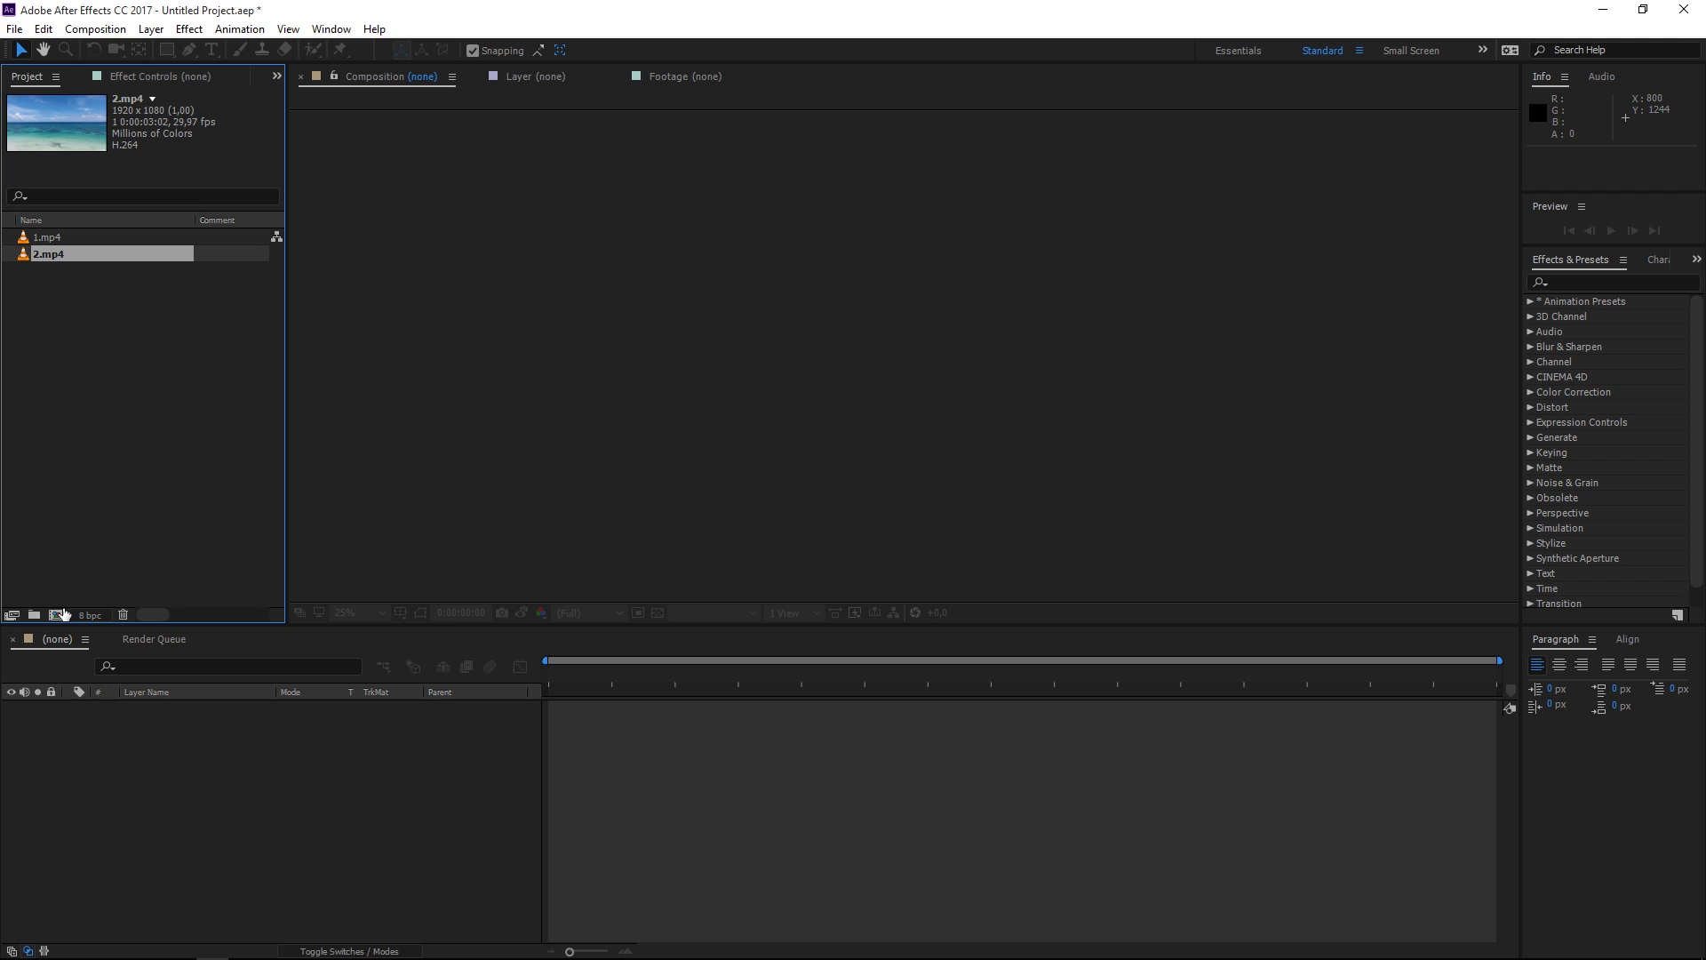
{"action": "left_click", "coordinate": [62, 612]}
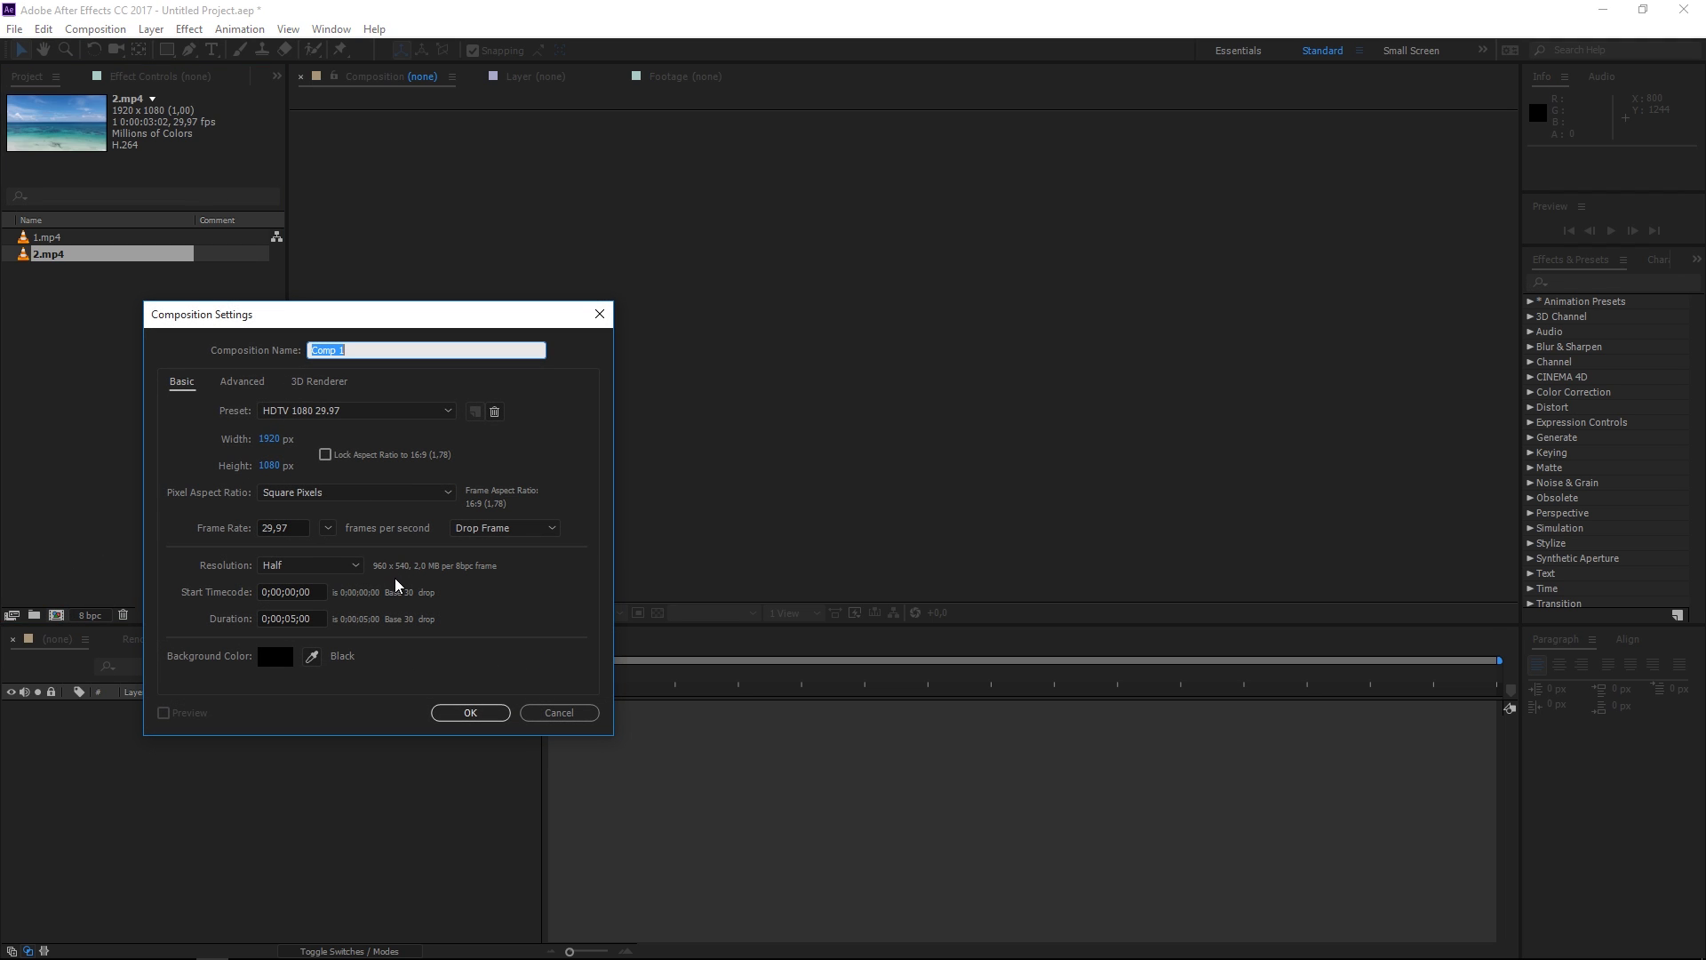
Name the new 1920×1080, 5-second composition 'Main' and confirm it
{"action": "type", "text": "Main"}
{"action": "left_click", "coordinate": [444, 712]}
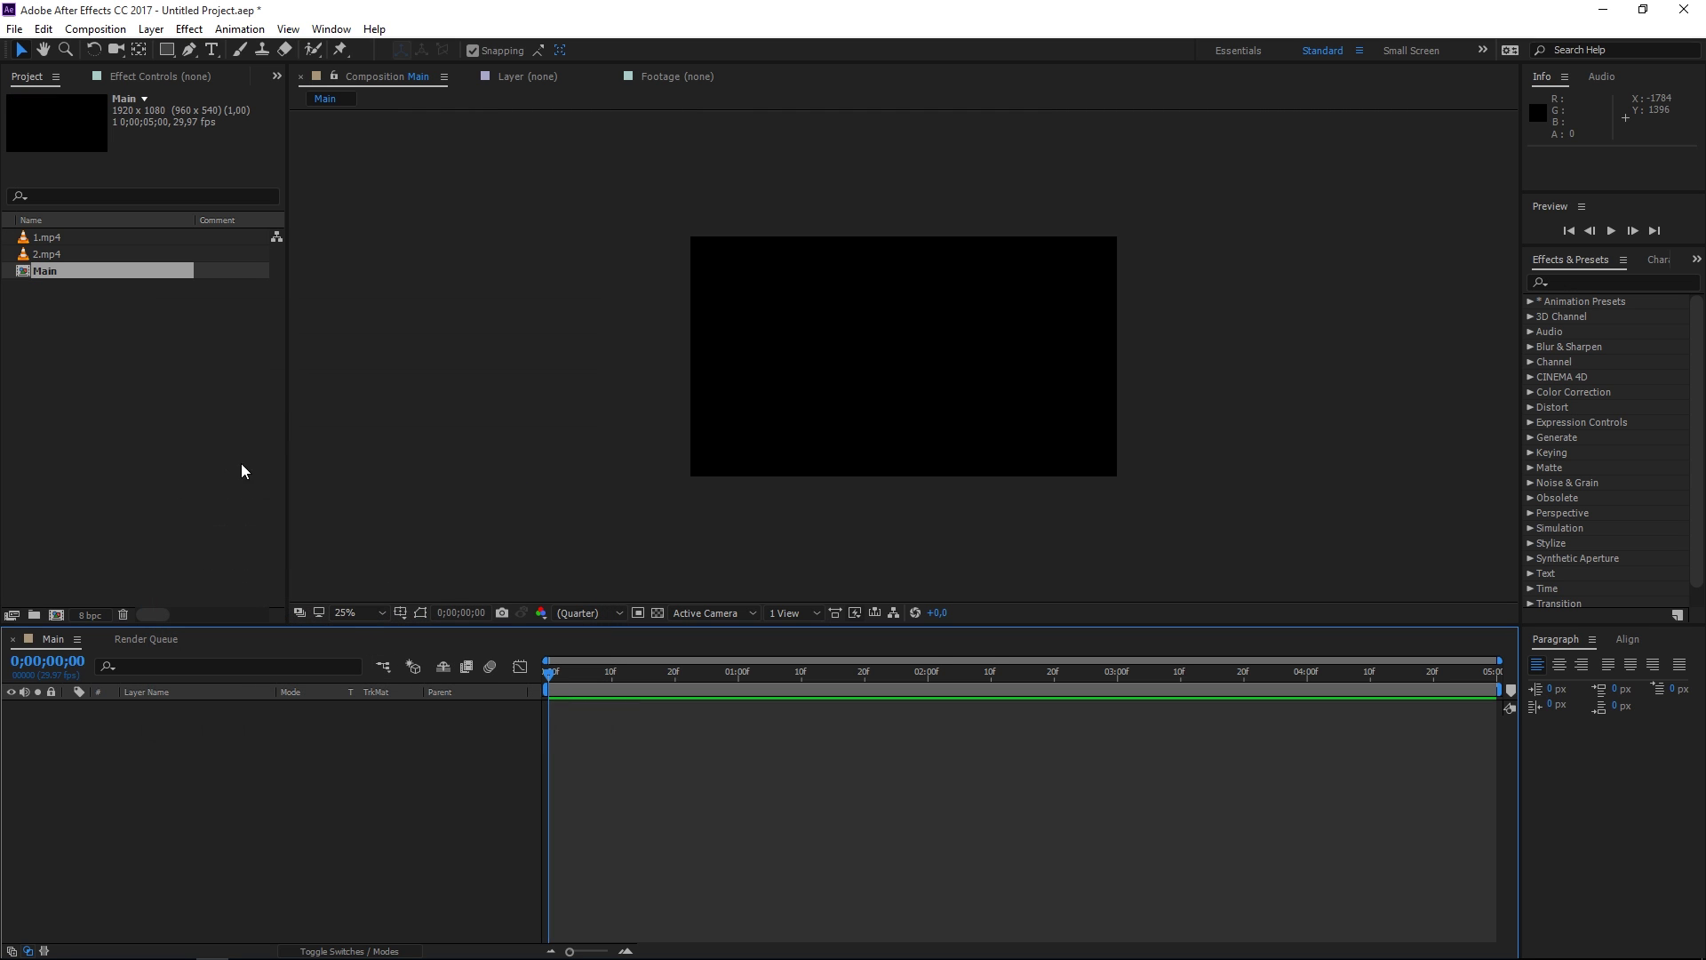
Place 1.mp4 ending at 0;00;02;14 and 2.mp4 above it starting at 0;00;02;15
{"action": "left_click_drag", "start_coordinate": [52, 240], "coordinate": [370, 814]}
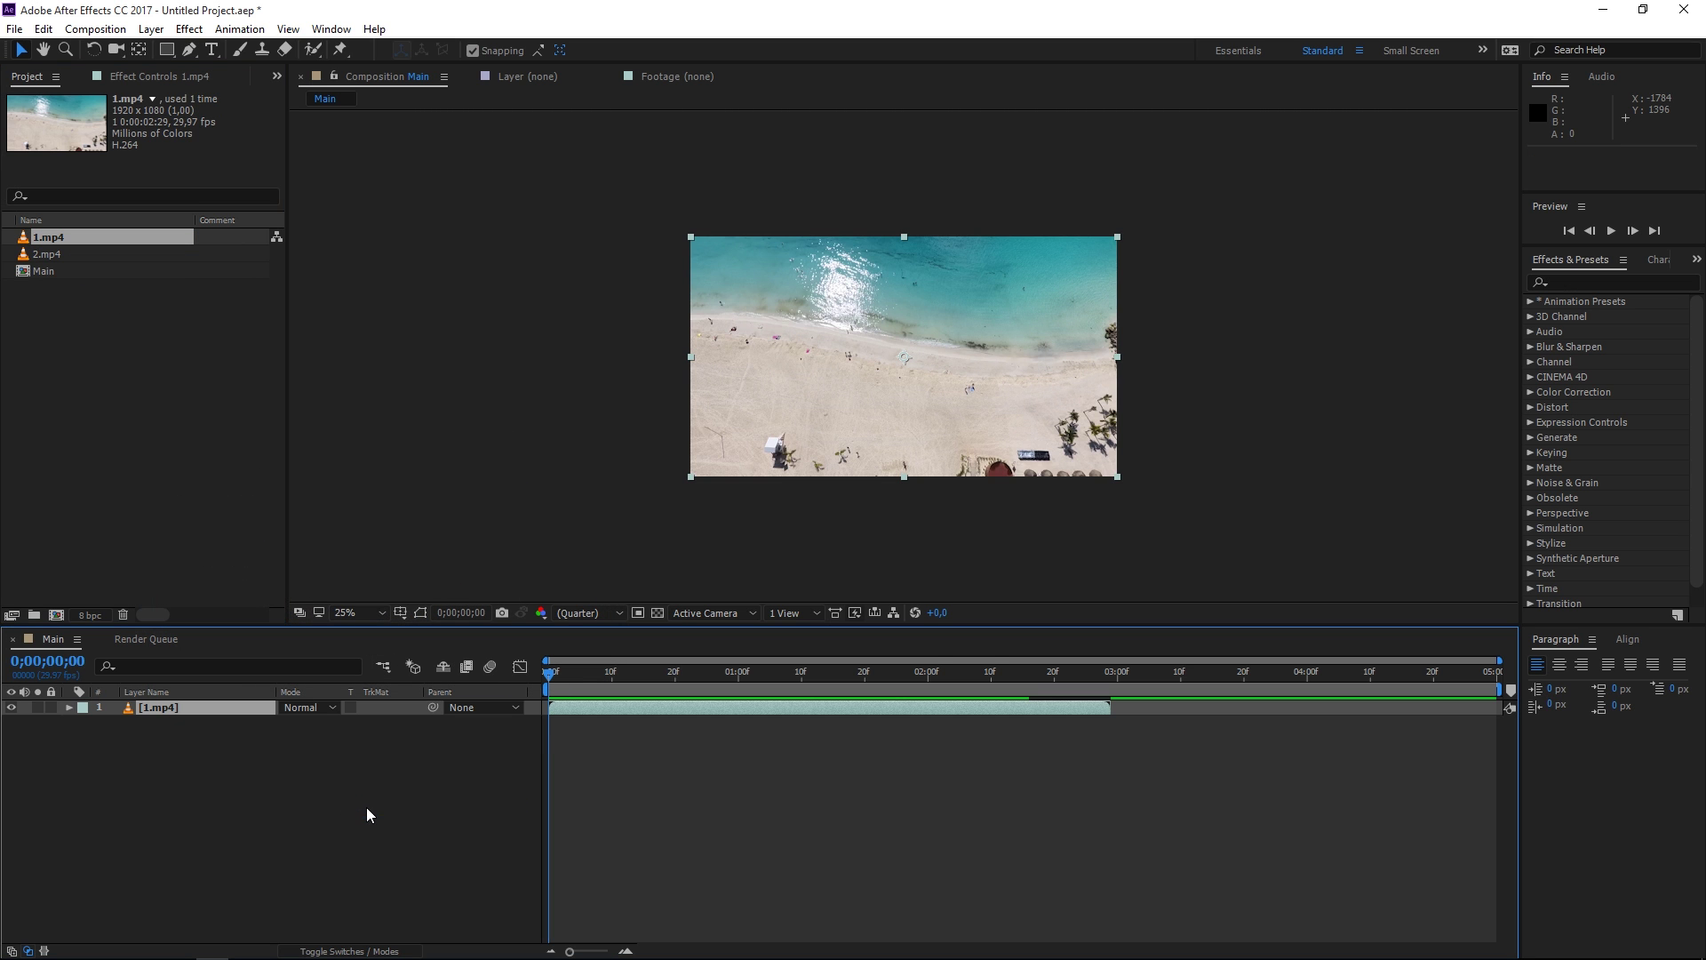
{"action": "left_click", "coordinate": [1022, 670]}
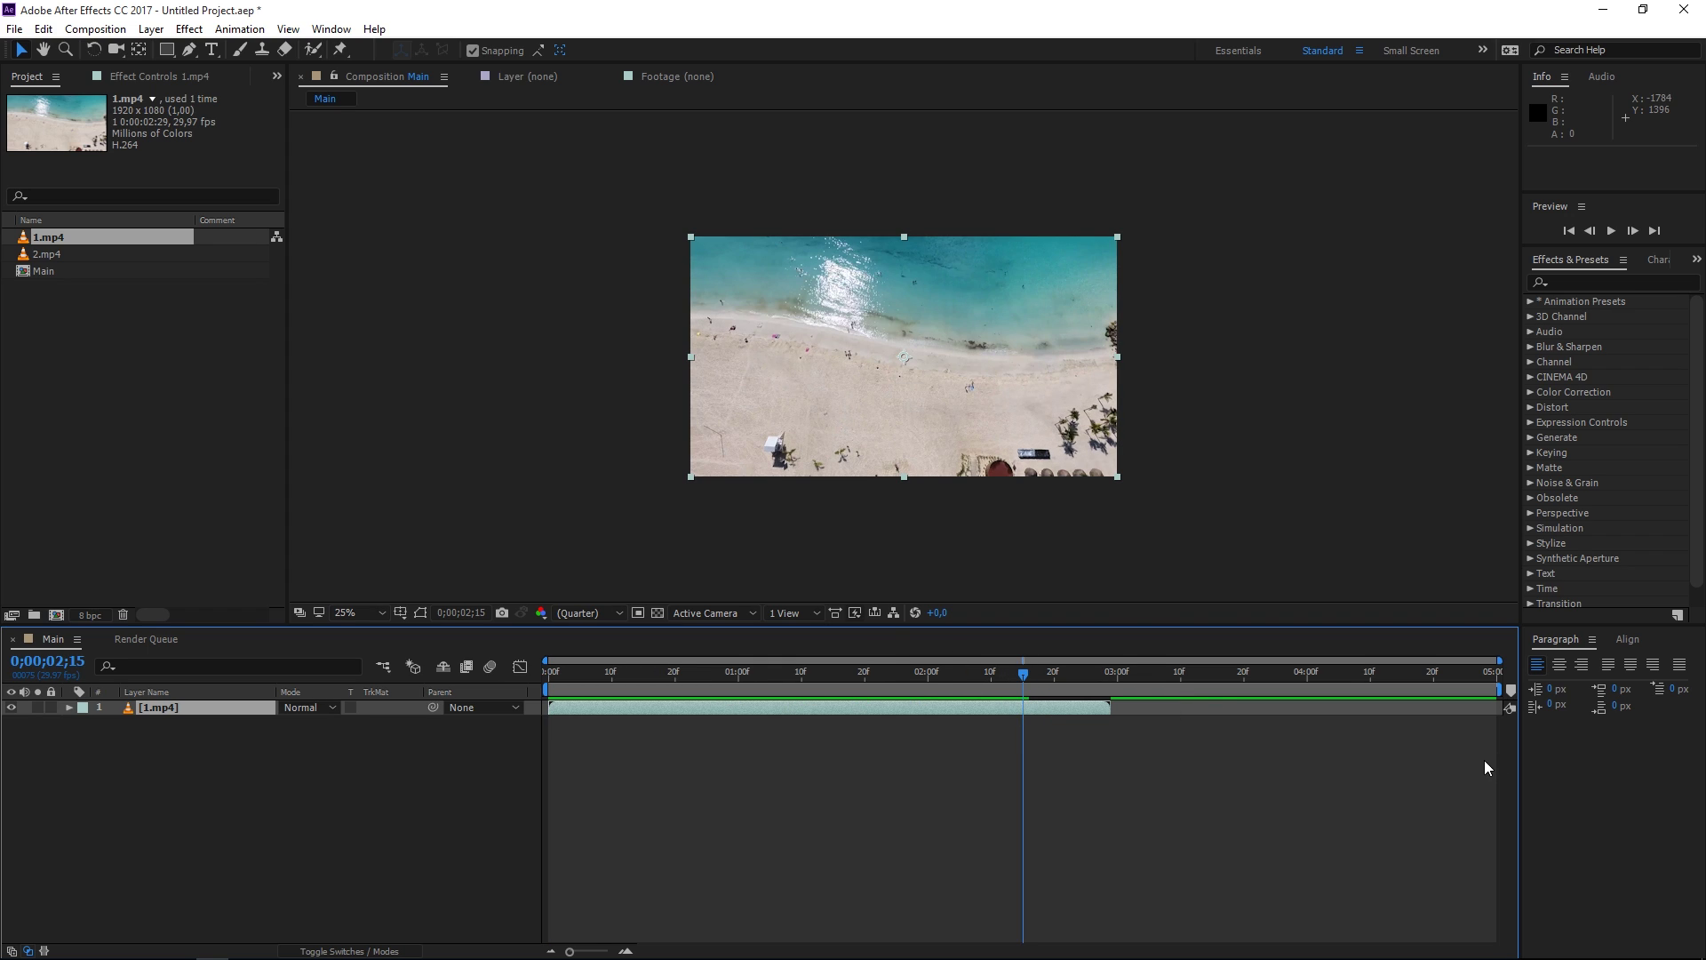
{"action": "left_click_drag", "start_coordinate": [1114, 708], "coordinate": [1022, 708]}
{"action": "left_click_drag", "start_coordinate": [84, 254], "coordinate": [203, 711]}
{"action": "left_click_drag", "start_coordinate": [554, 707], "coordinate": [1032, 708]}
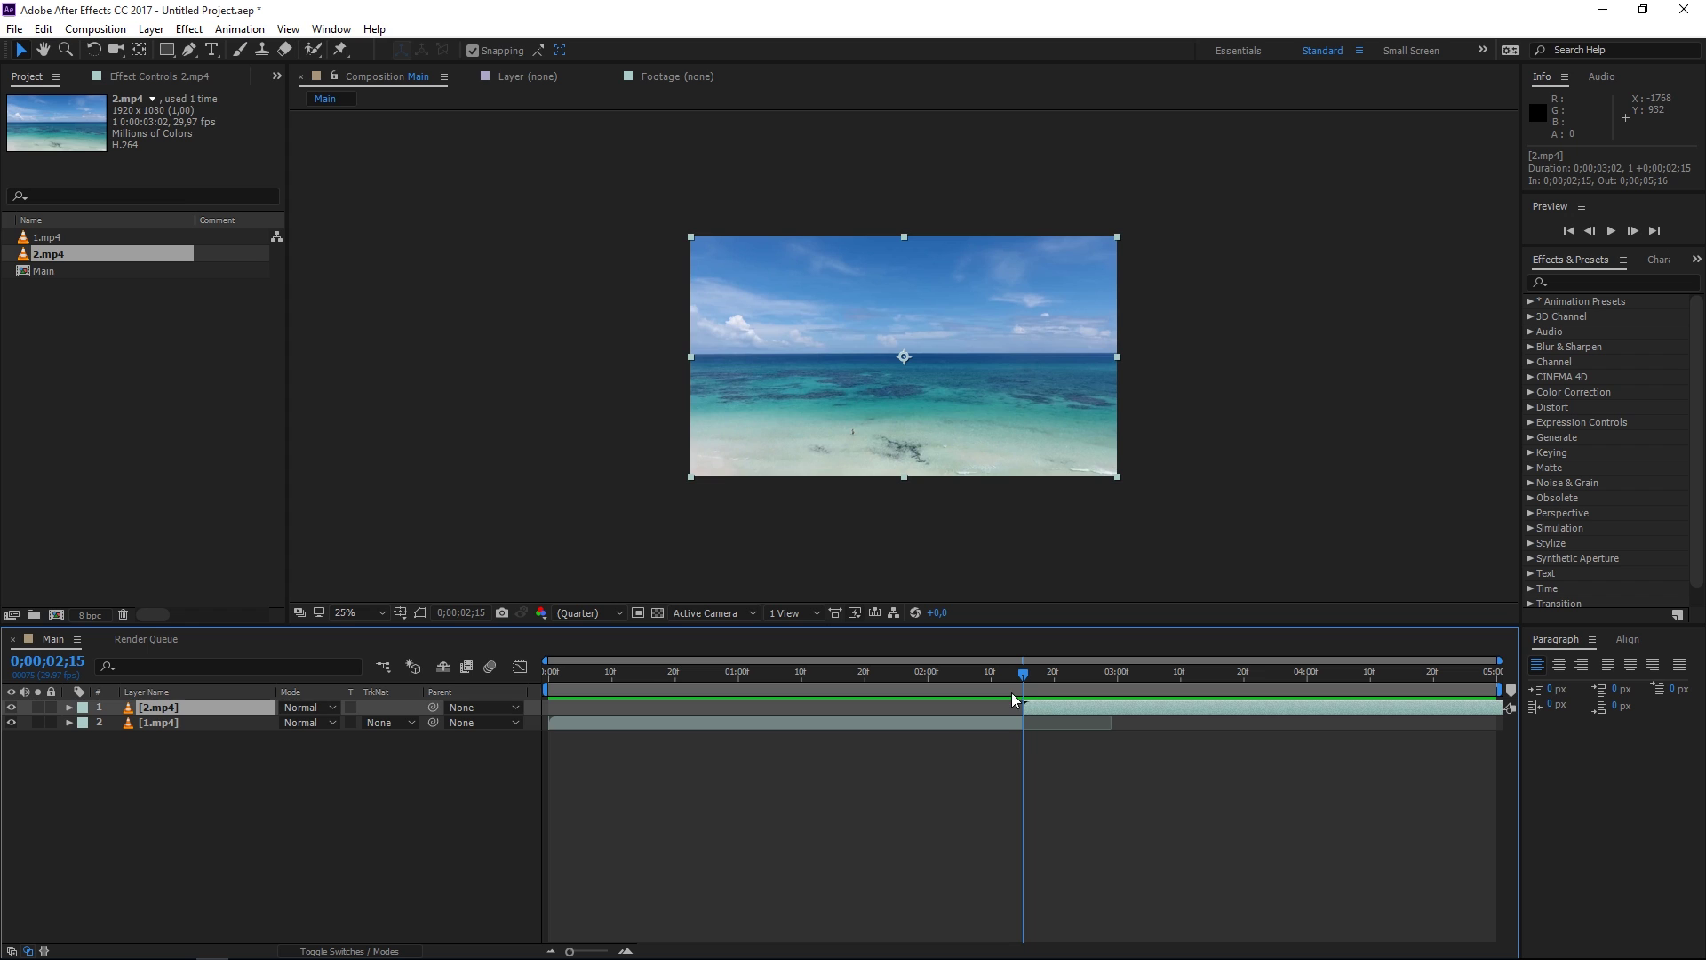
Preview the cut starting from 0;00;02;01
{"action": "left_click", "coordinate": [933, 682]}
{"action": "key", "text": "space"}
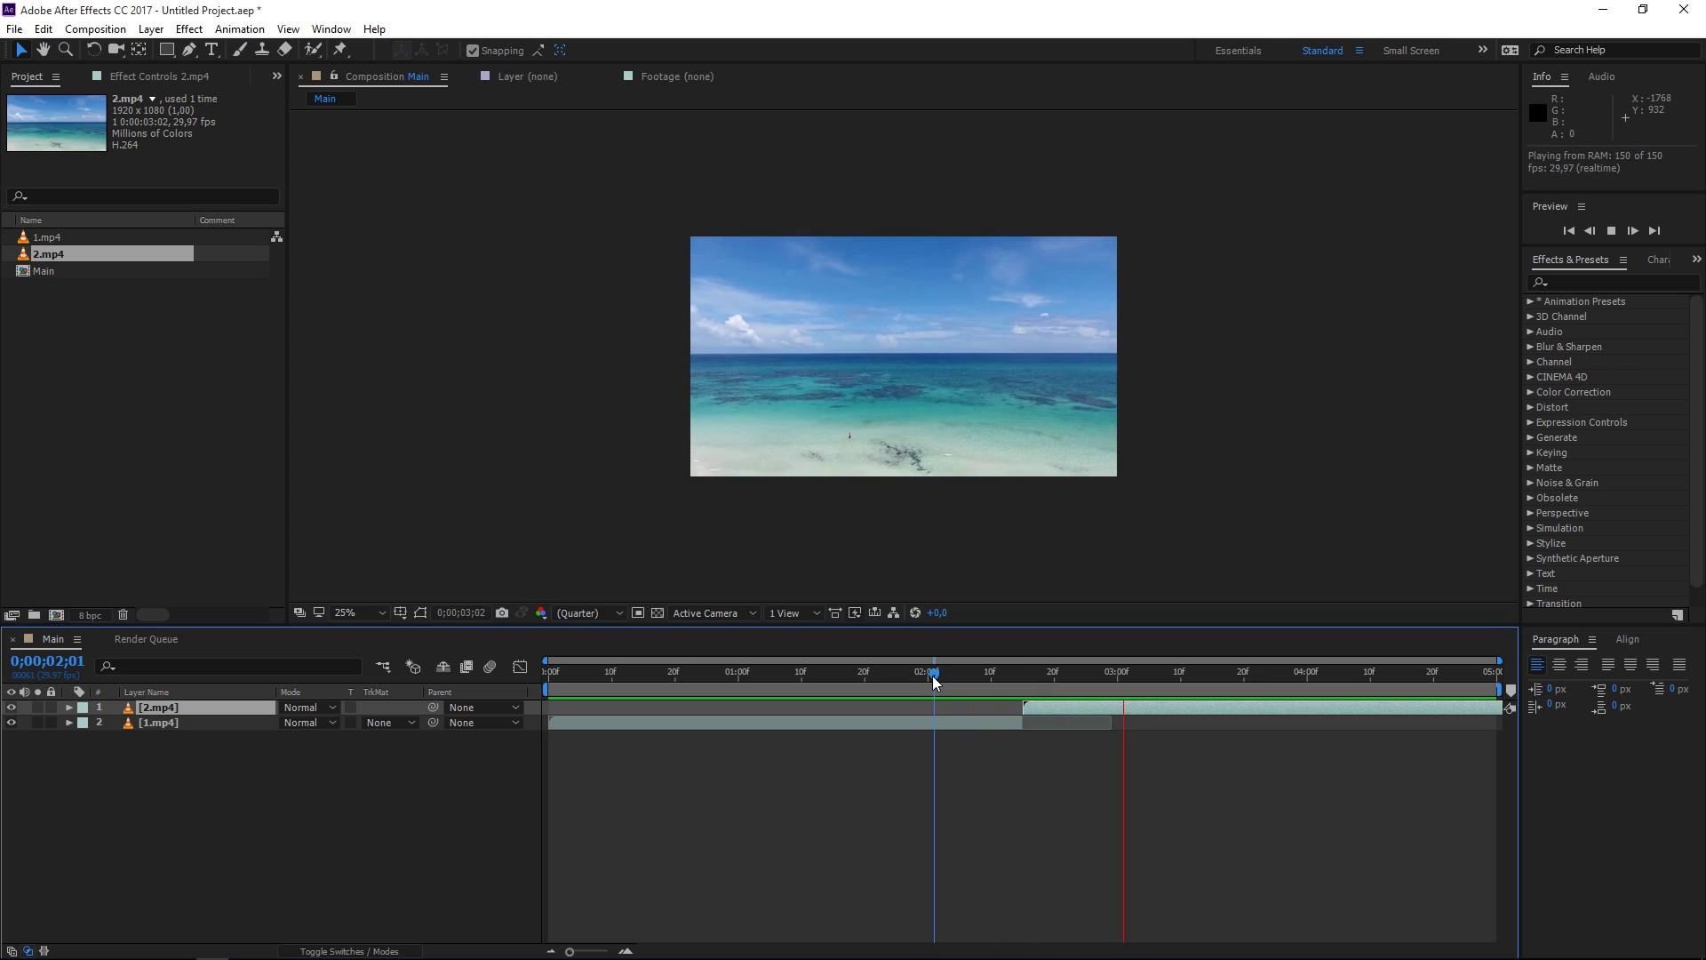
{"action": "key", "text": "space"}
Add a new adjustment layer to Main
{"action": "right_click", "coordinate": [590, 785]}
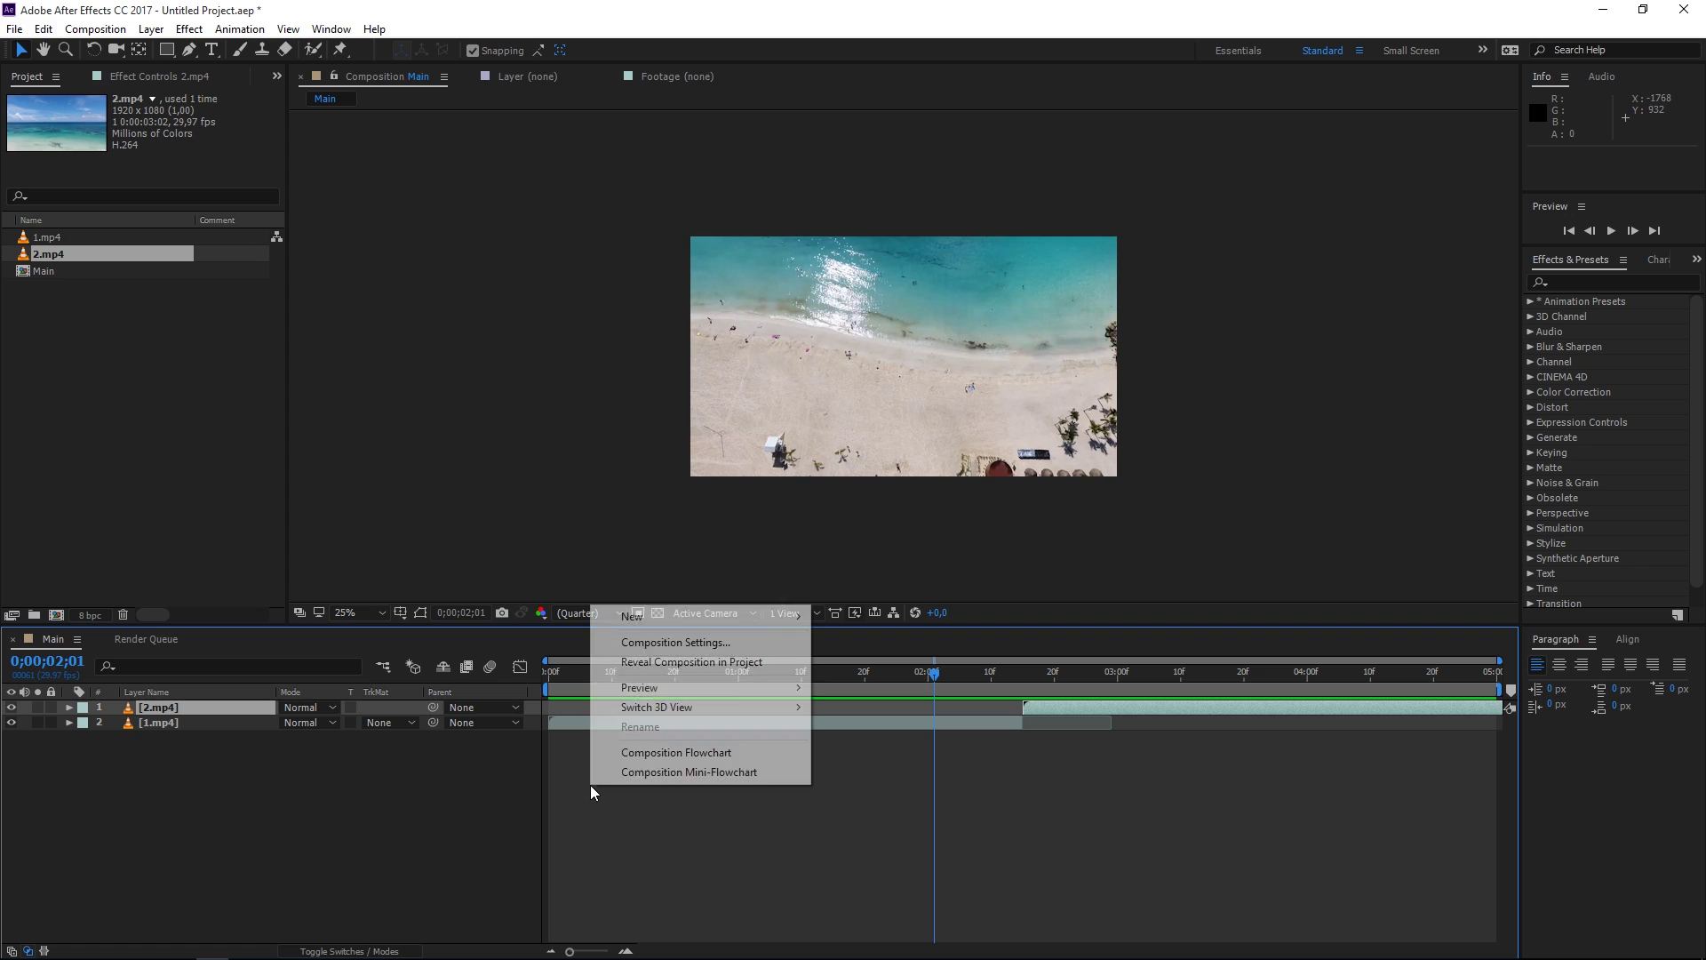
{"action": "mouse_move", "coordinate": [709, 626]}
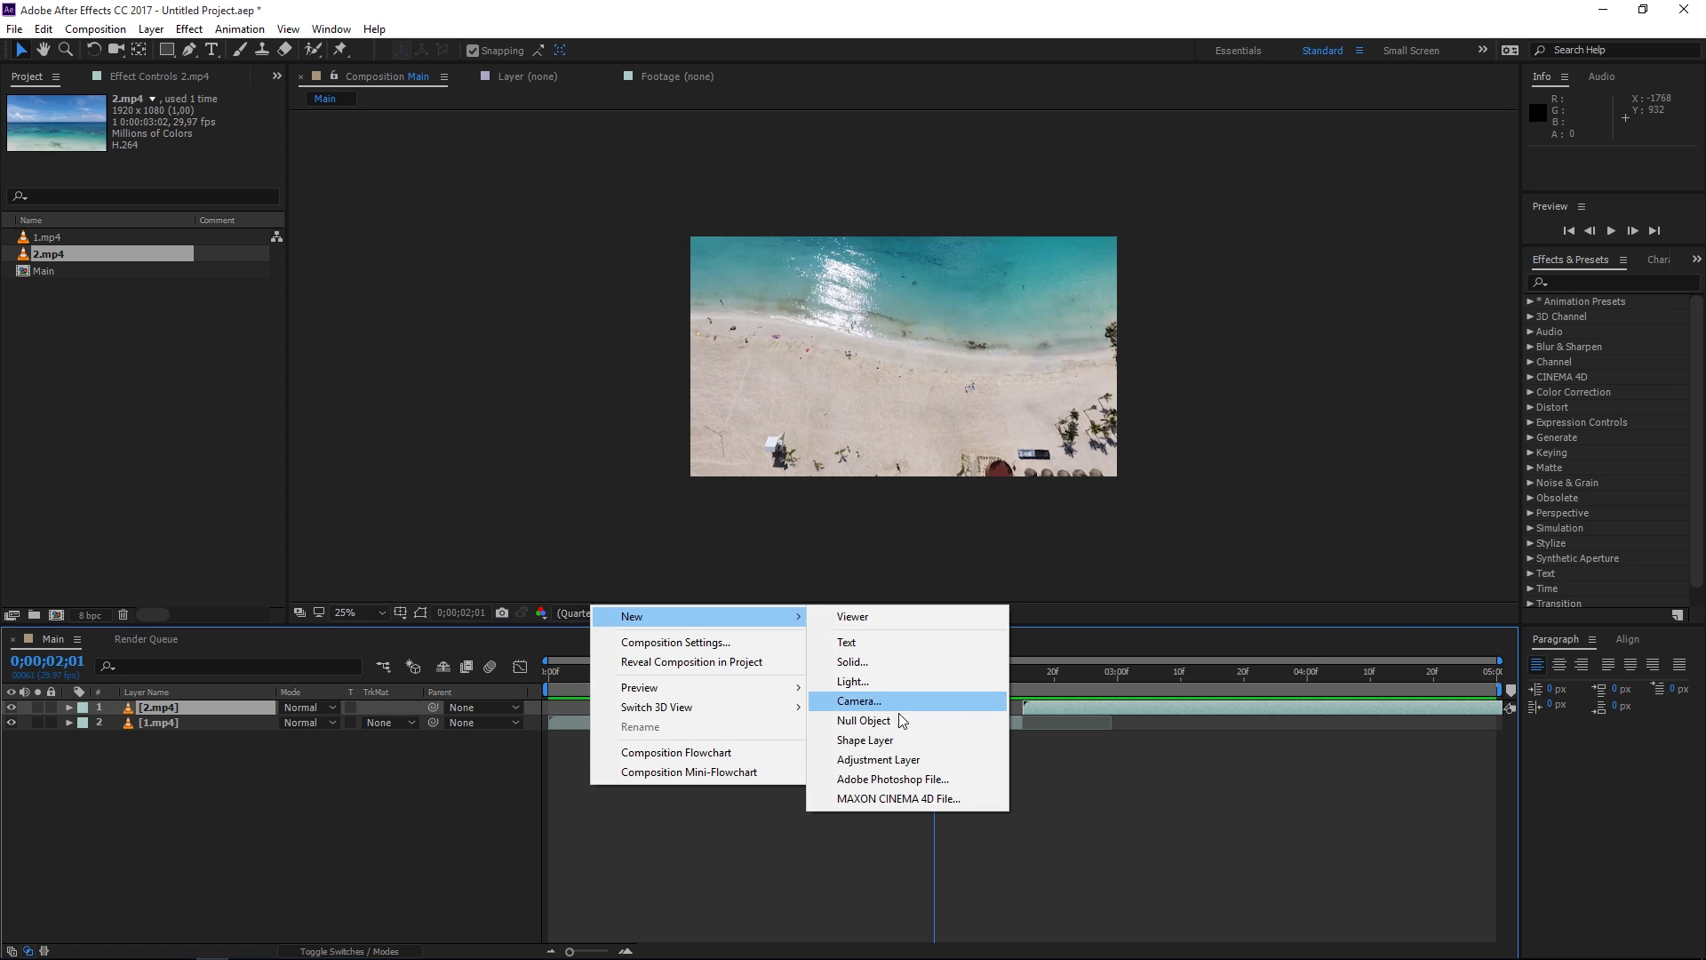
{"action": "left_click", "coordinate": [897, 760]}
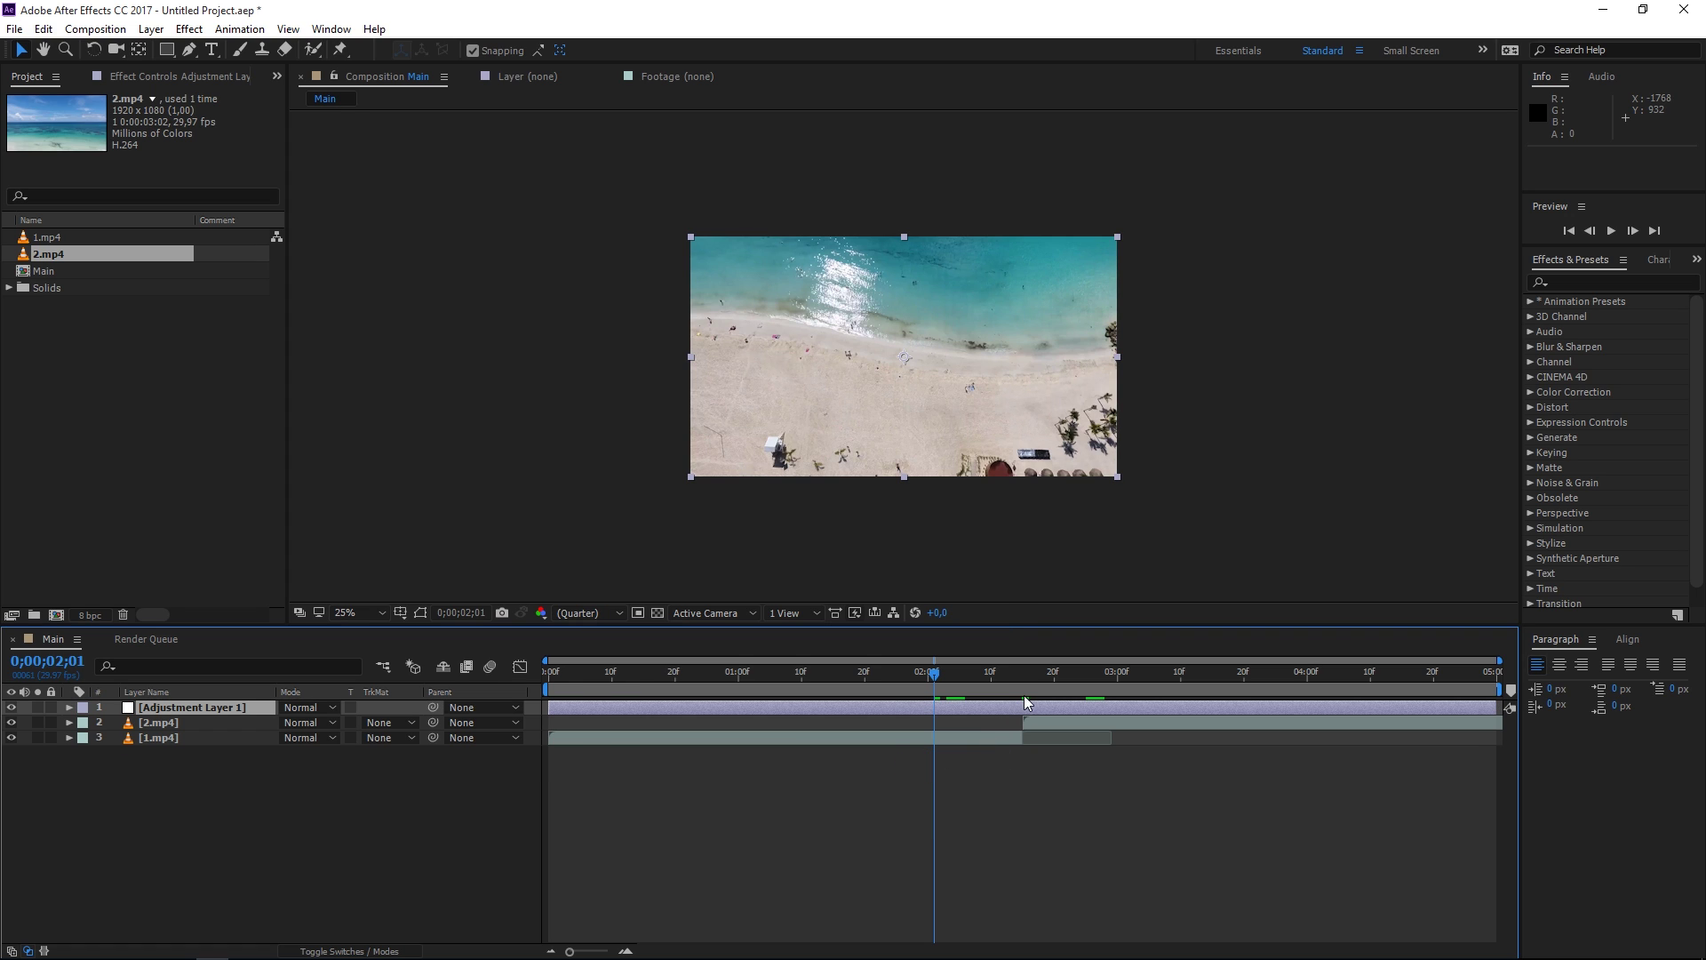
Split the adjustment layer at 0;00;02;03 and delete the part before it
{"action": "left_click", "coordinate": [1022, 671]}
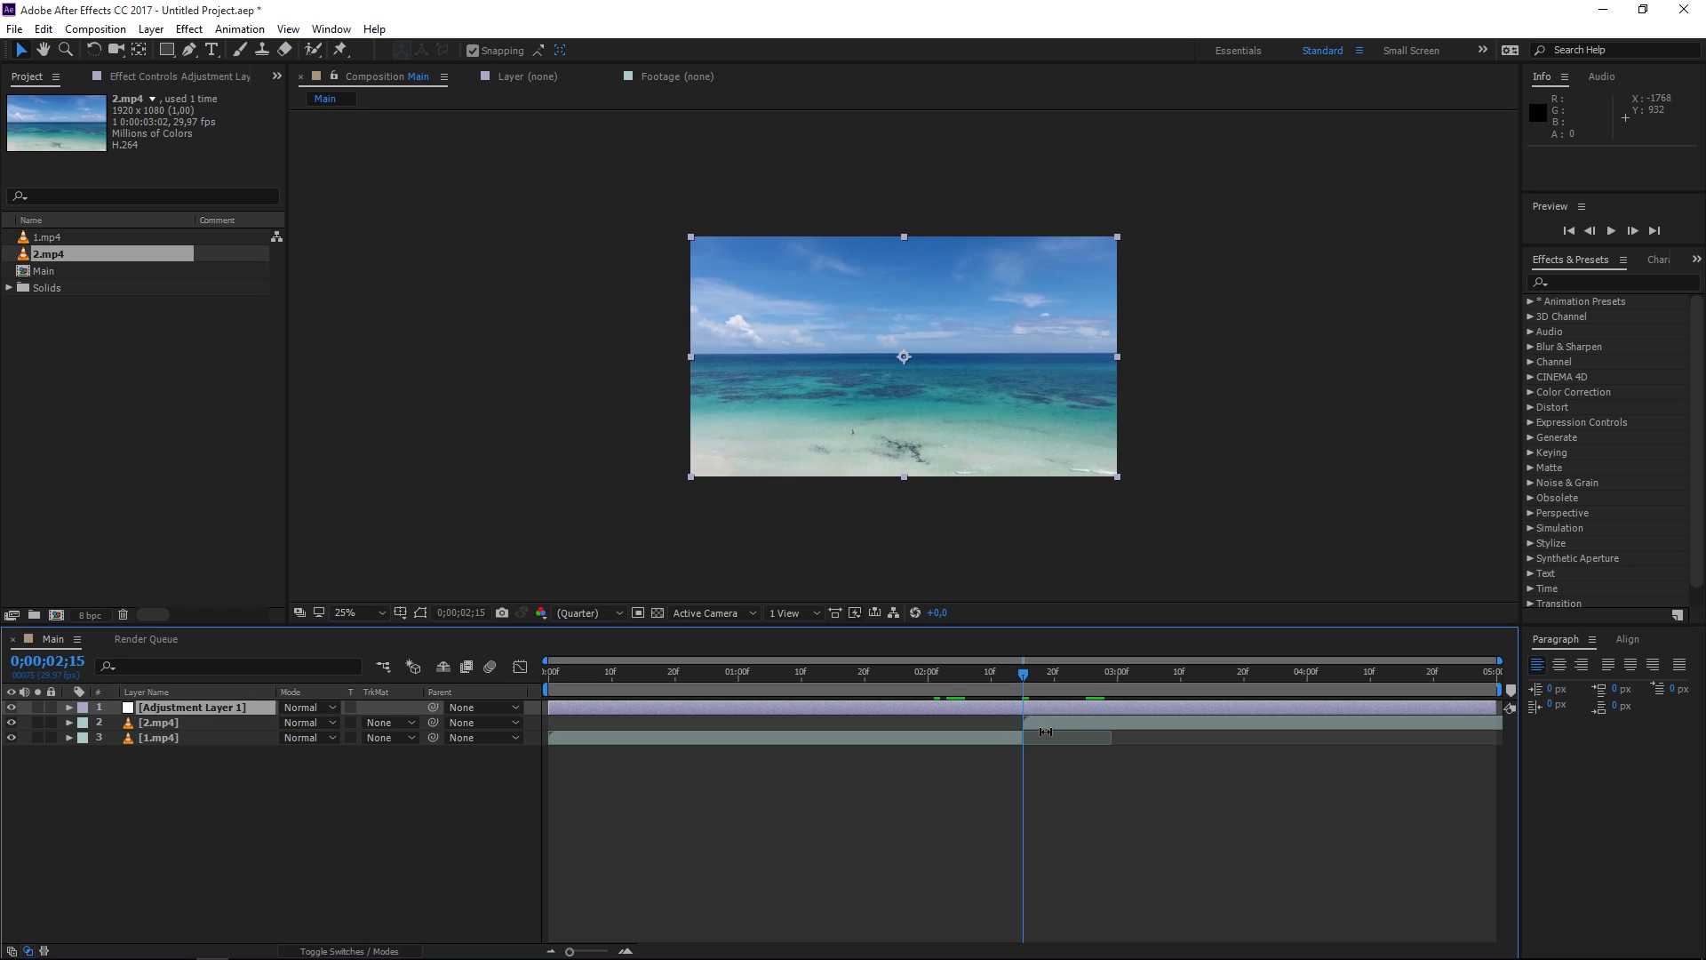
{"action": "key", "text": "shift+Page_Up"}
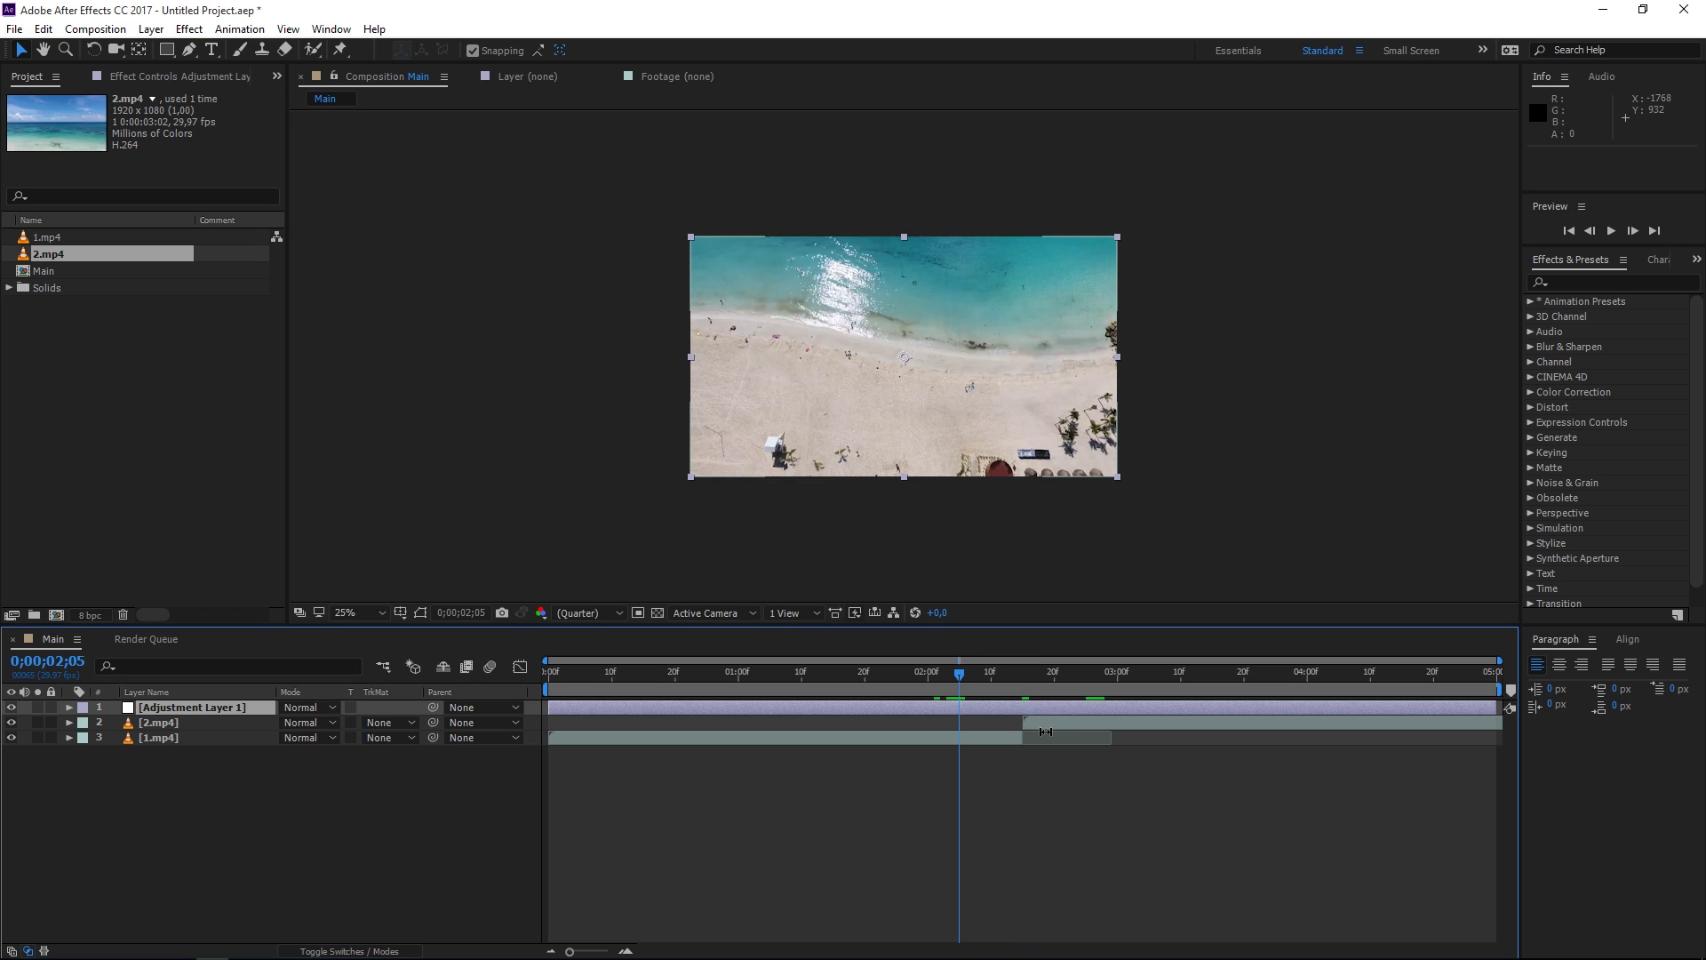
{"action": "key", "text": "Page_Up"}
{"action": "key", "text": "Page_Up"}
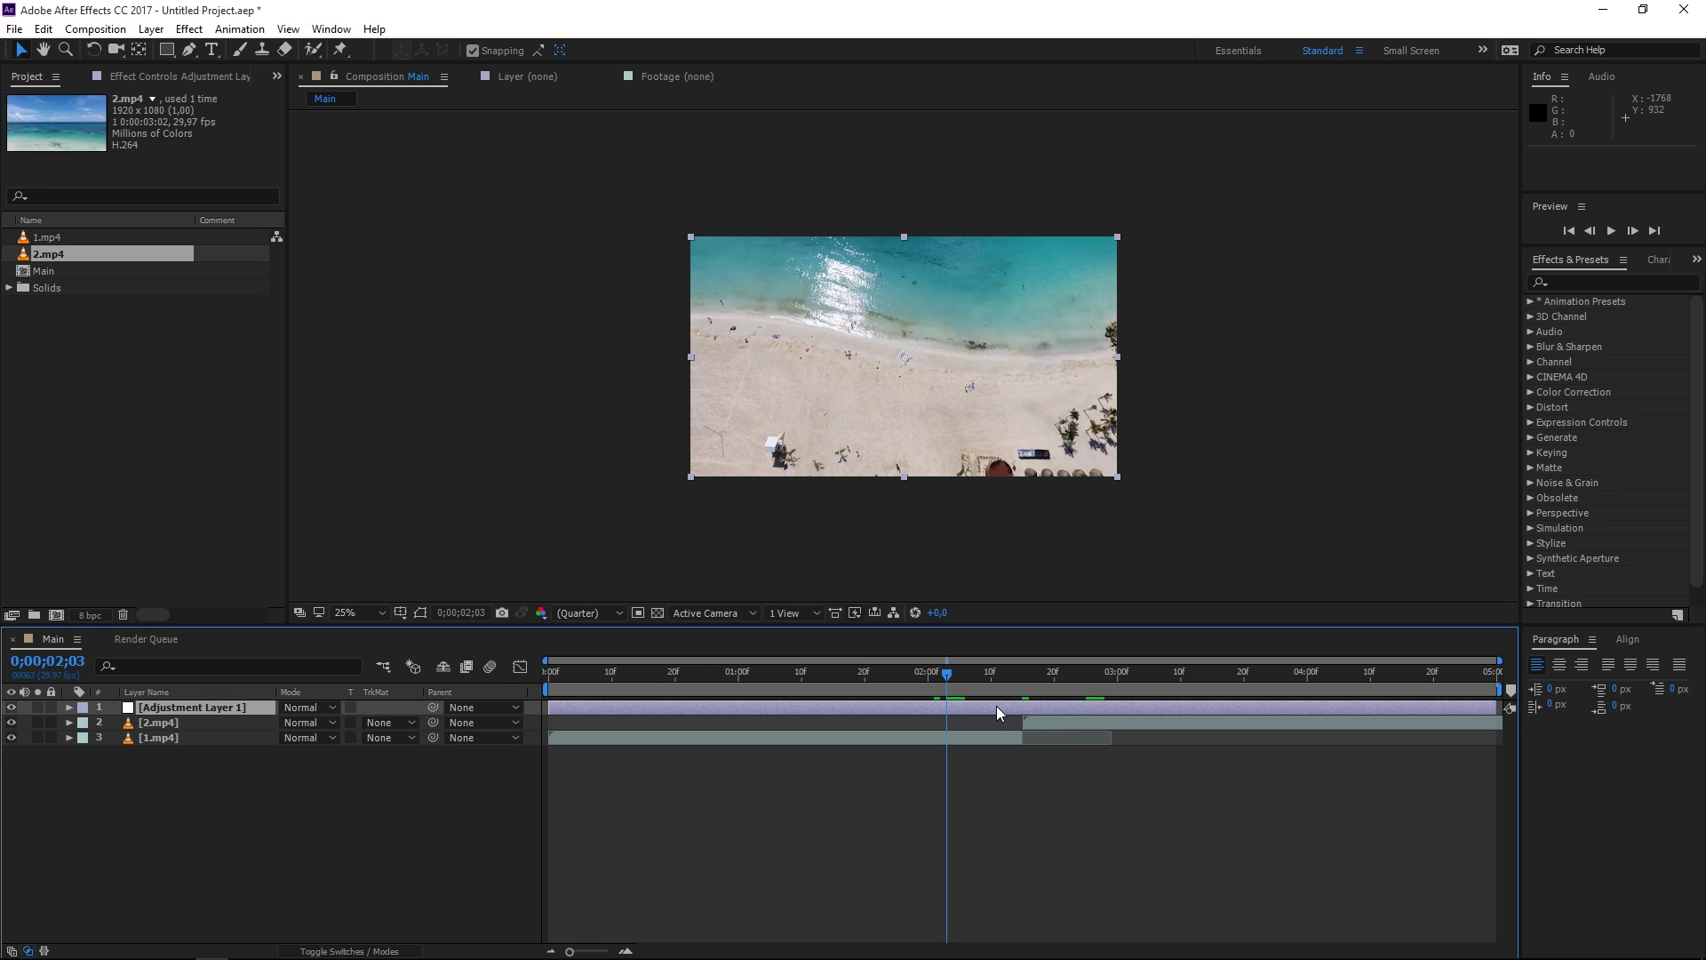
{"action": "key", "text": "ctrl+shift+d"}
{"action": "left_click", "coordinate": [941, 723]}
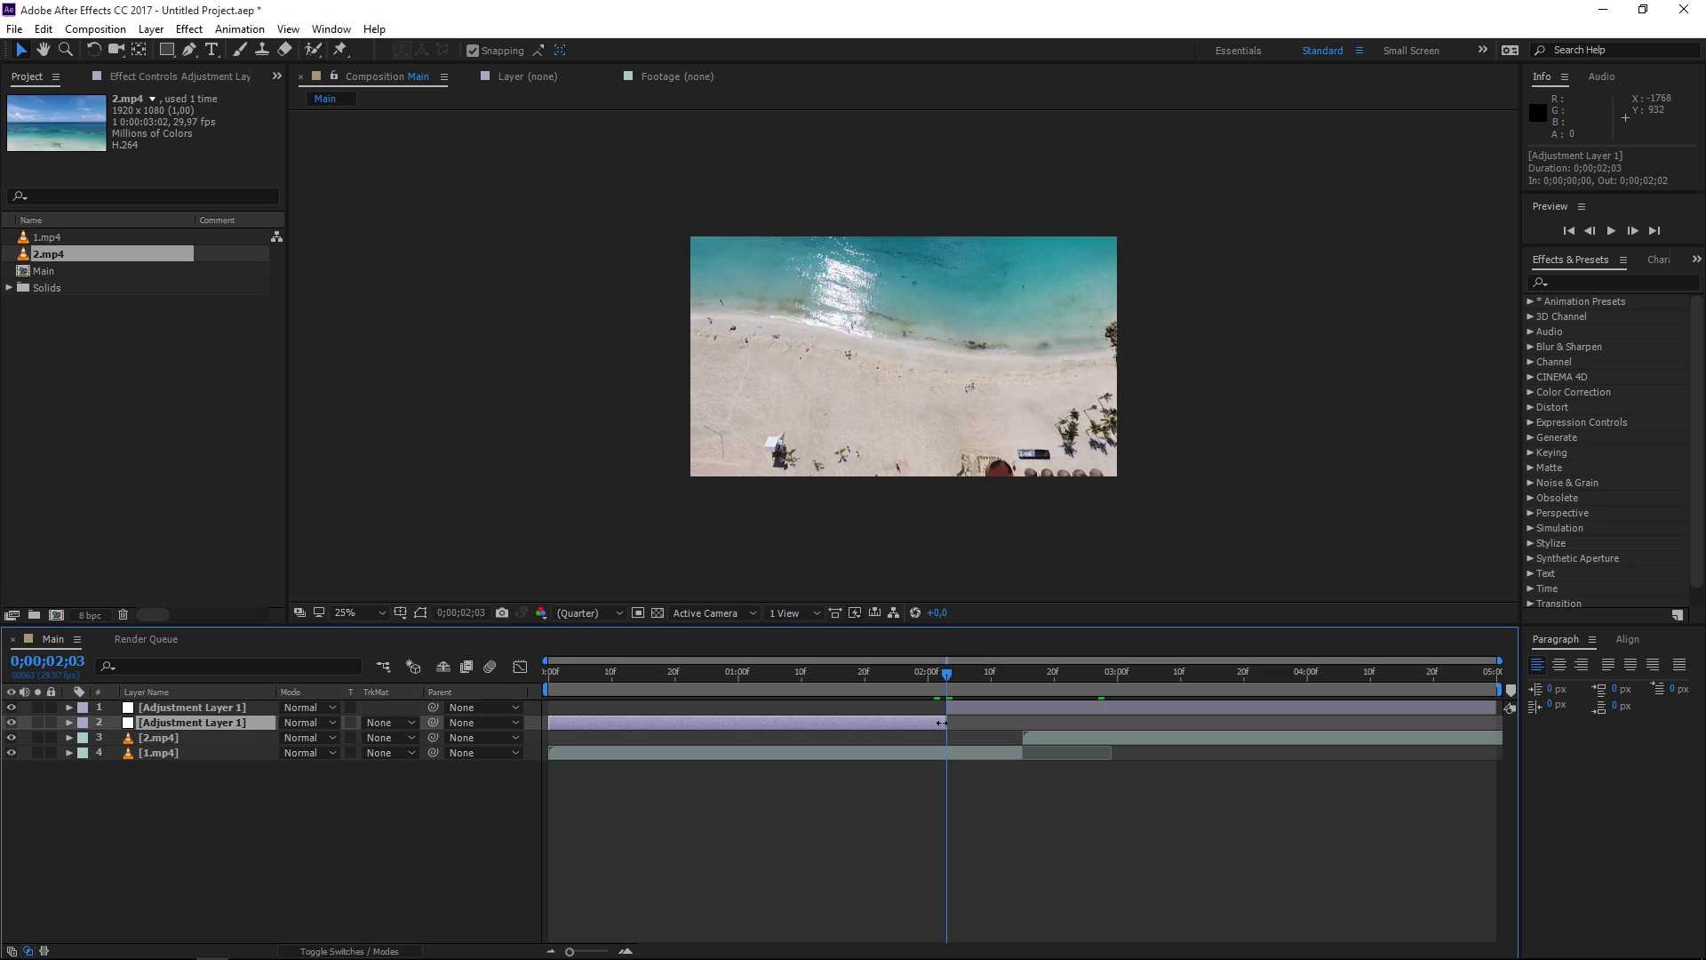
{"action": "key", "text": "Delete"}
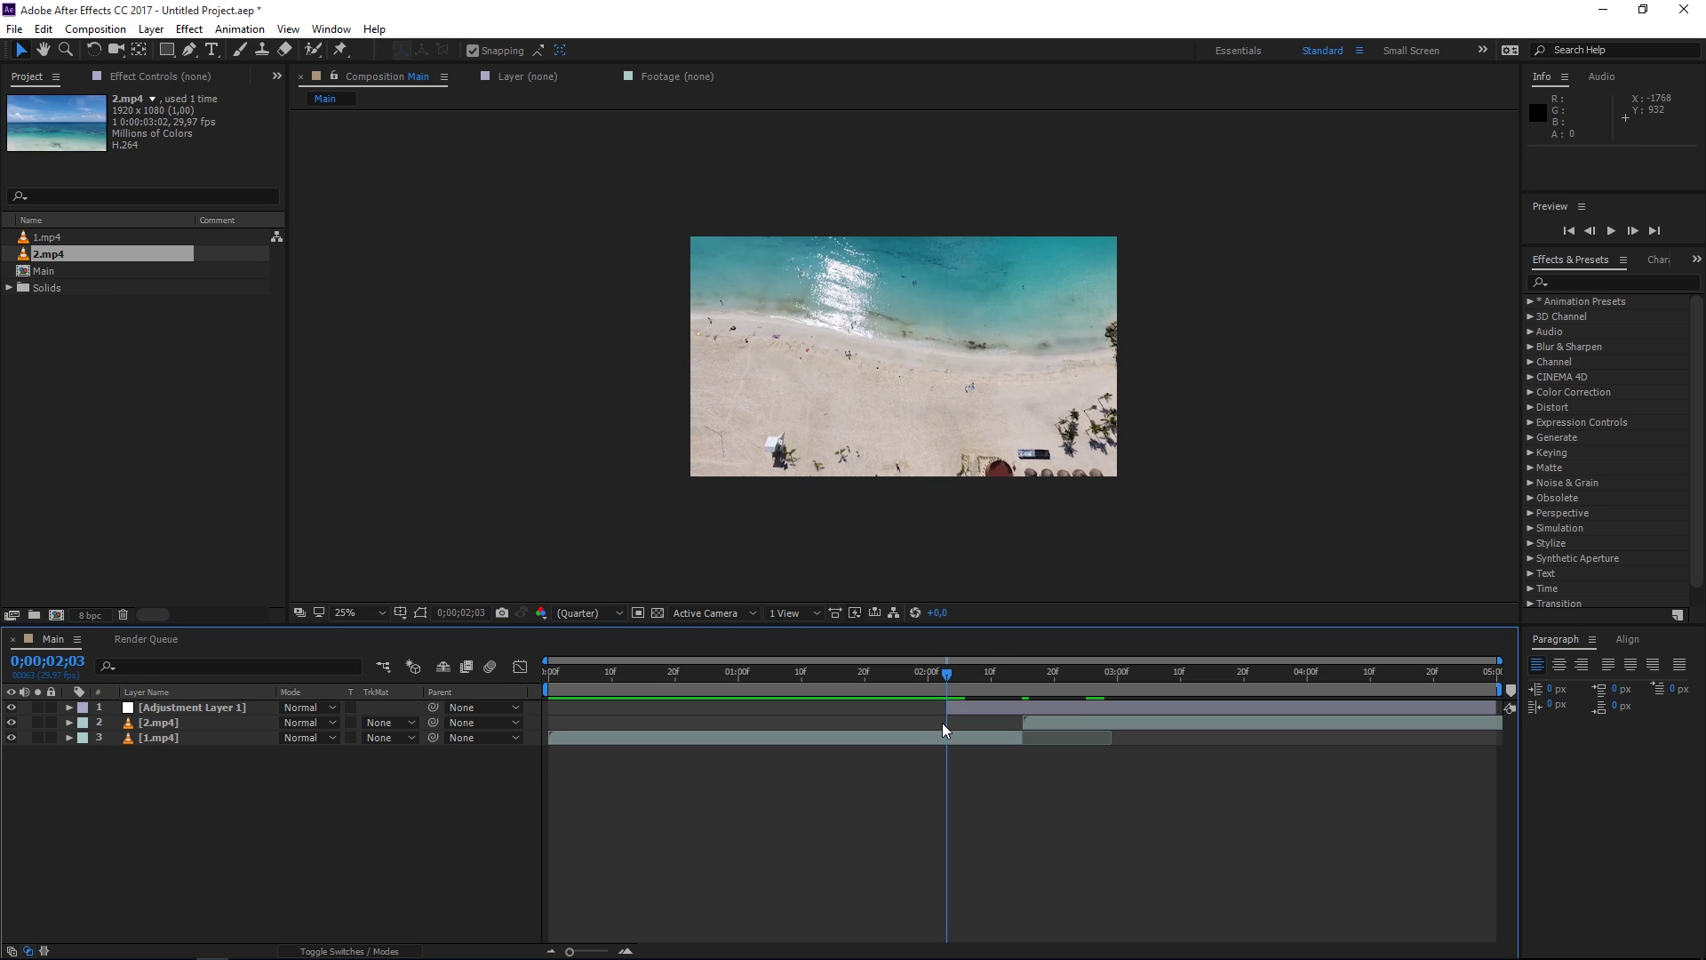
Move the time indicator just past the cut and select the adjustment layer
{"action": "left_click", "coordinate": [1021, 670]}
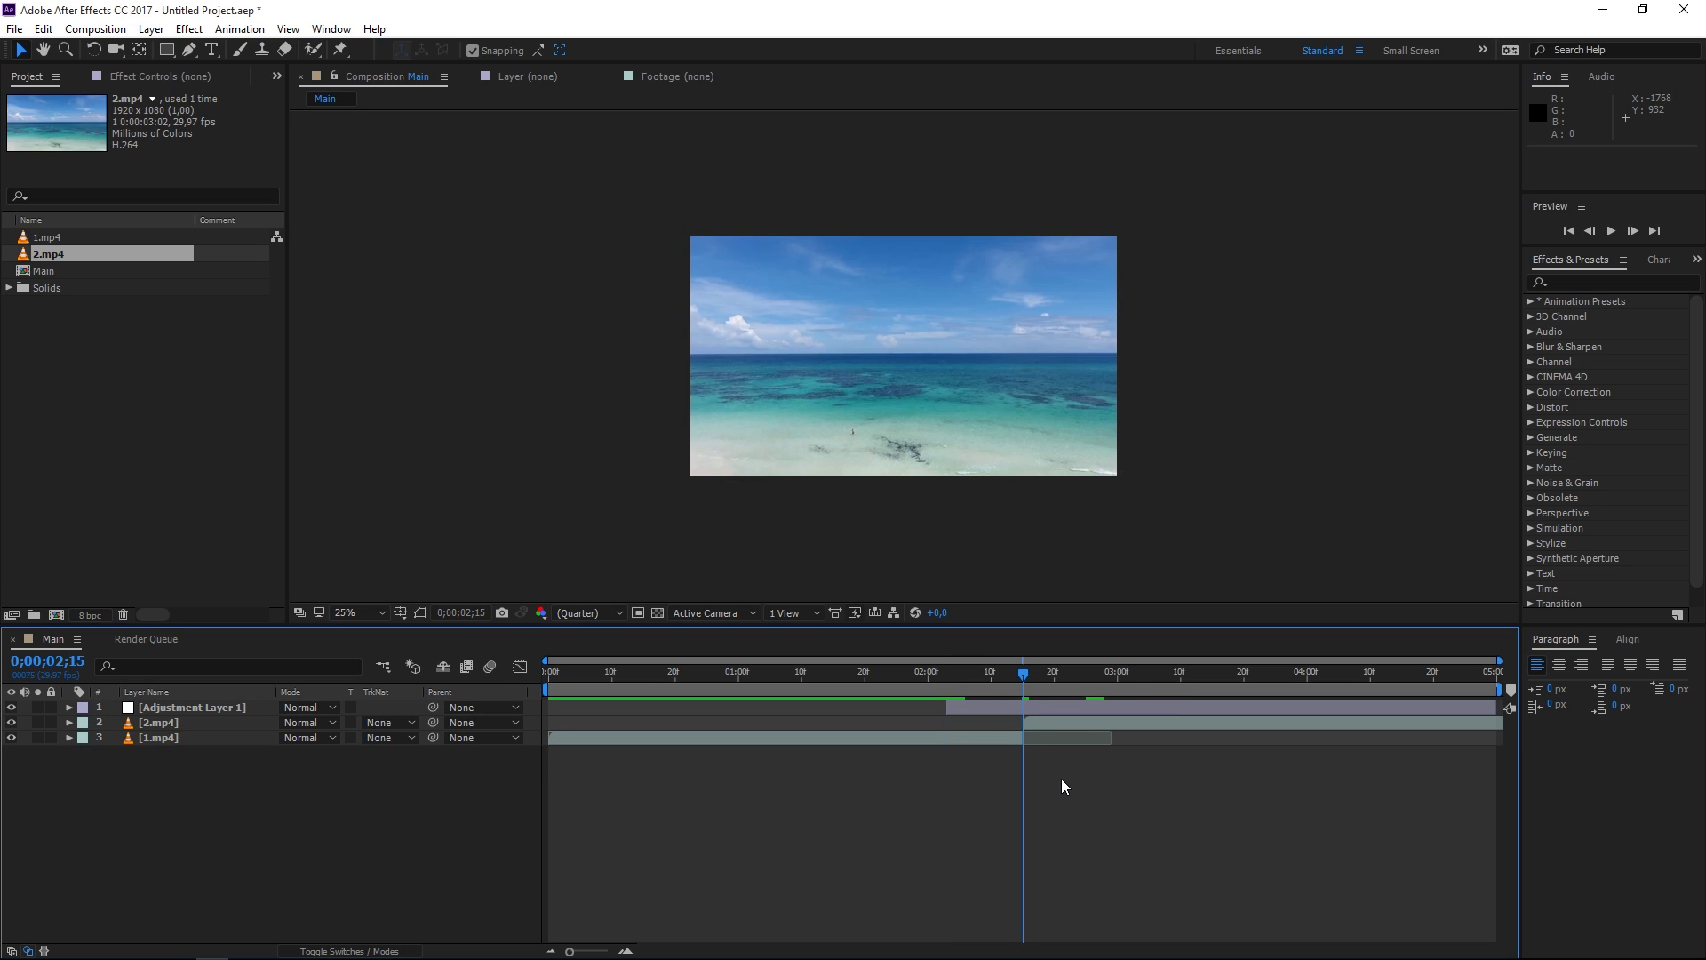
{"action": "key", "text": "space"}
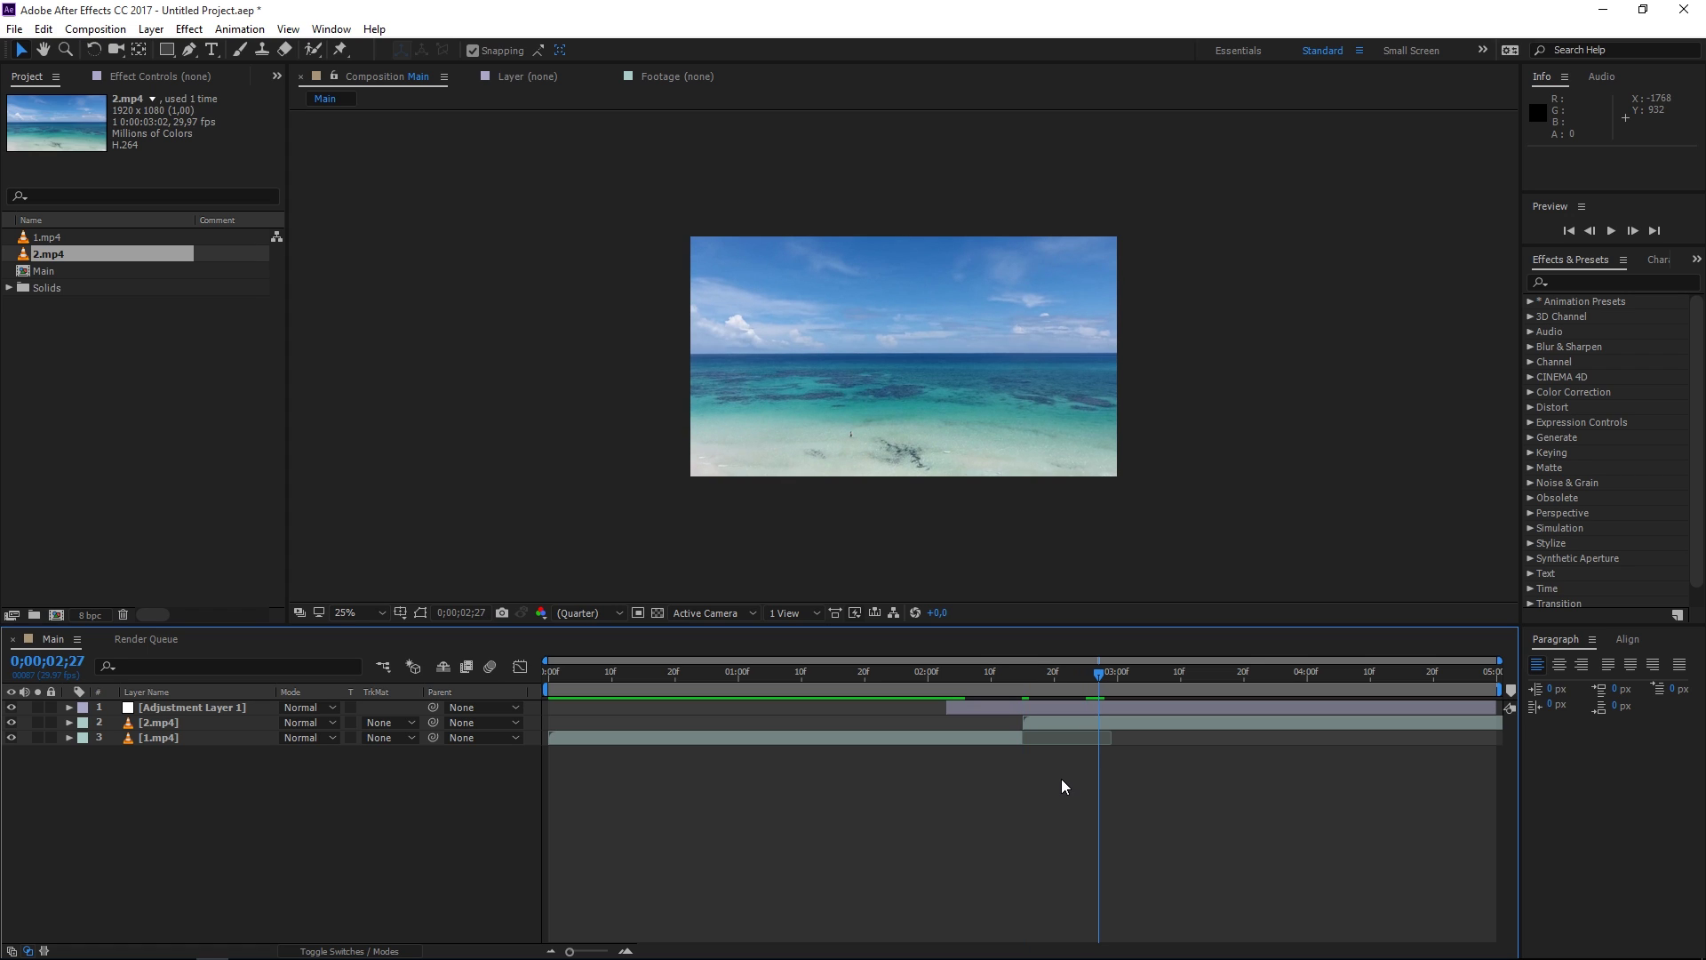
{"action": "left_click", "coordinate": [1037, 708]}
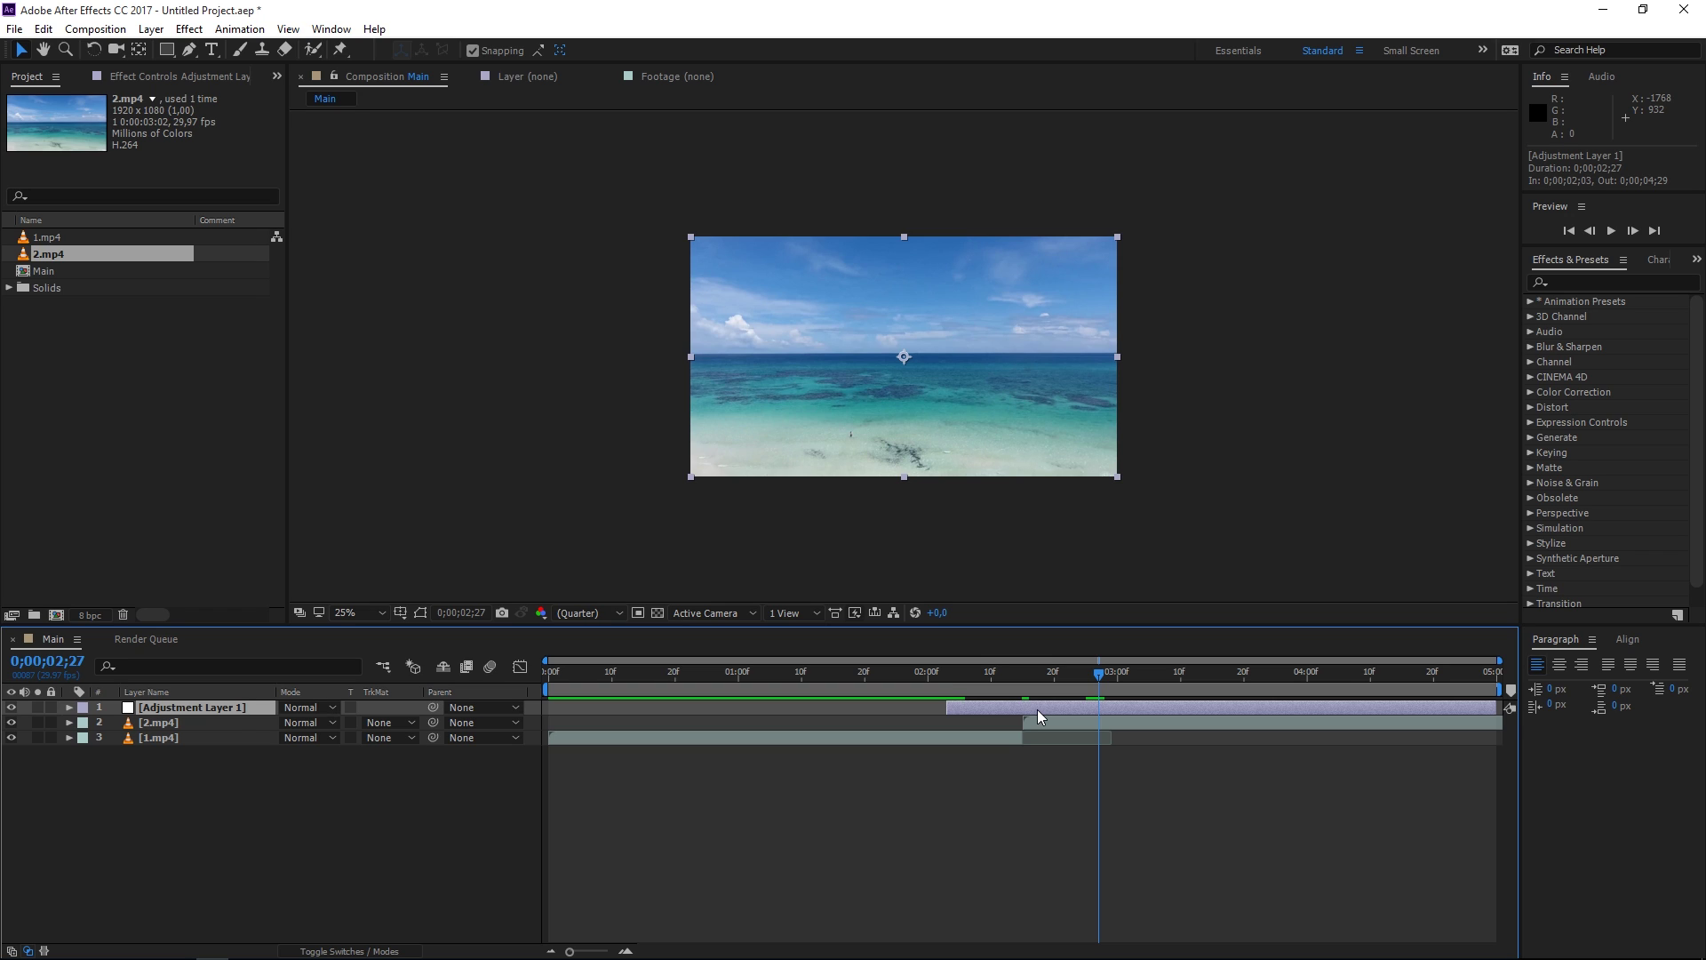
Trim the adjustment layer to end at 0;00;02;26
{"action": "key", "text": "ctrl+shift+d"}
{"action": "key", "text": "Delete"}
{"action": "left_click_drag", "start_coordinate": [1030, 673], "coordinate": [1023, 673]}
{"action": "left_click", "coordinate": [1004, 709]}
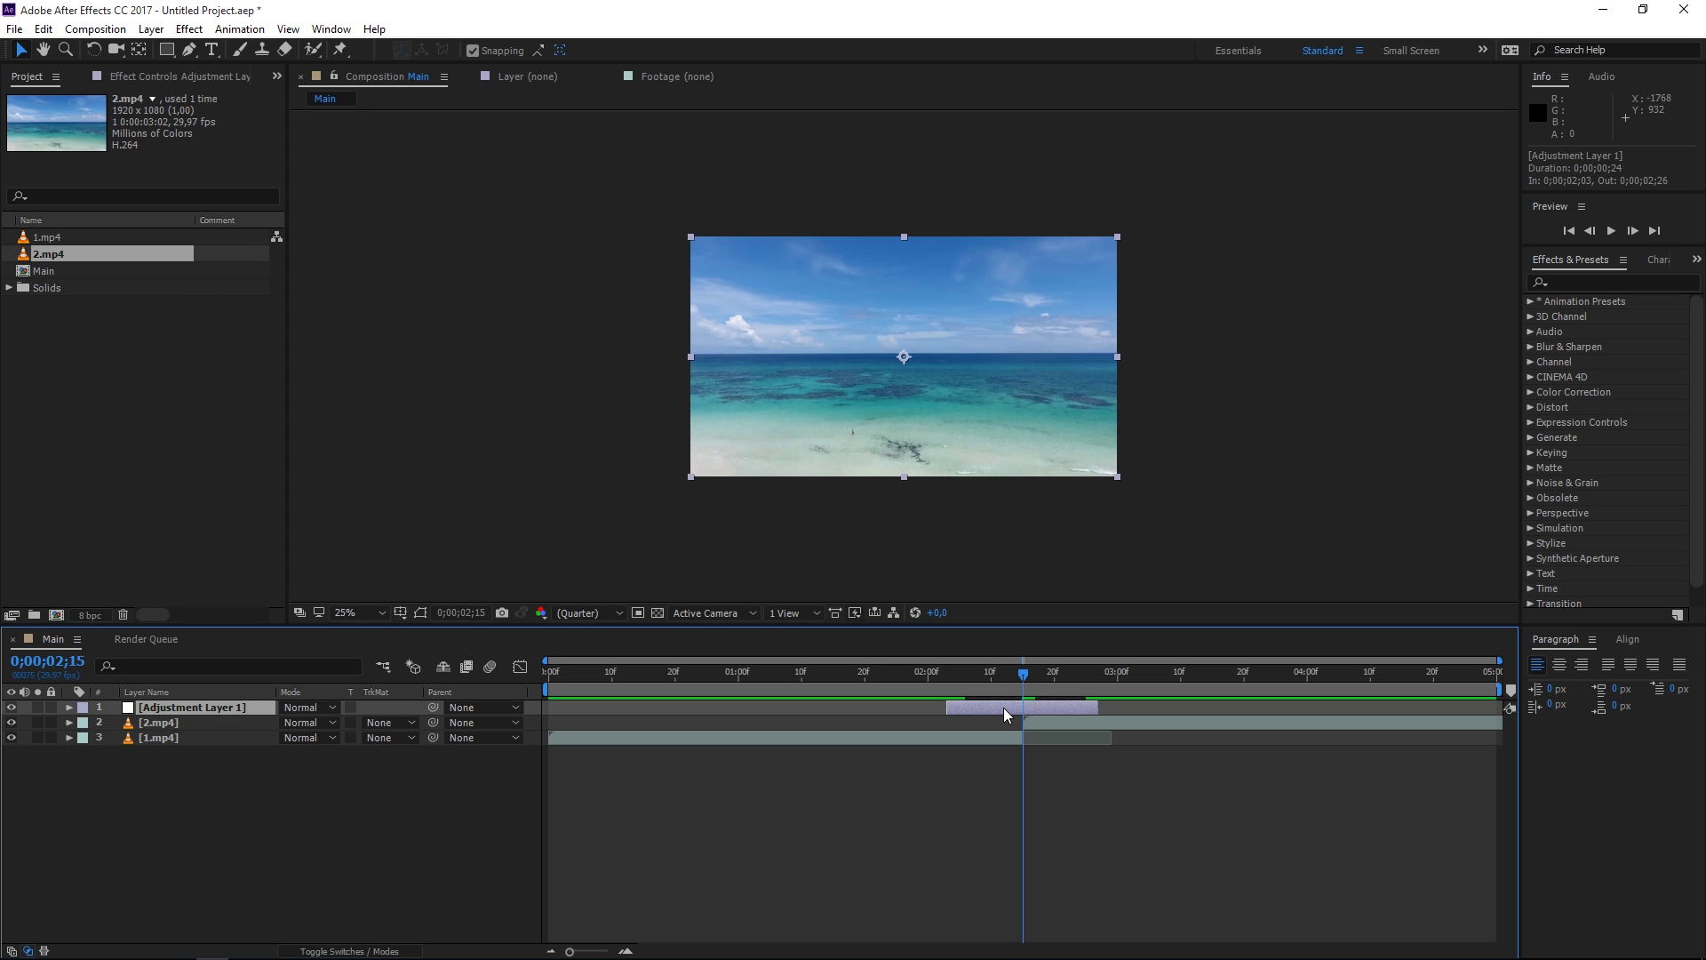
Duplicate the adjustment layer and rename the copy 'Transform'
{"action": "key", "text": "ctrl+d"}
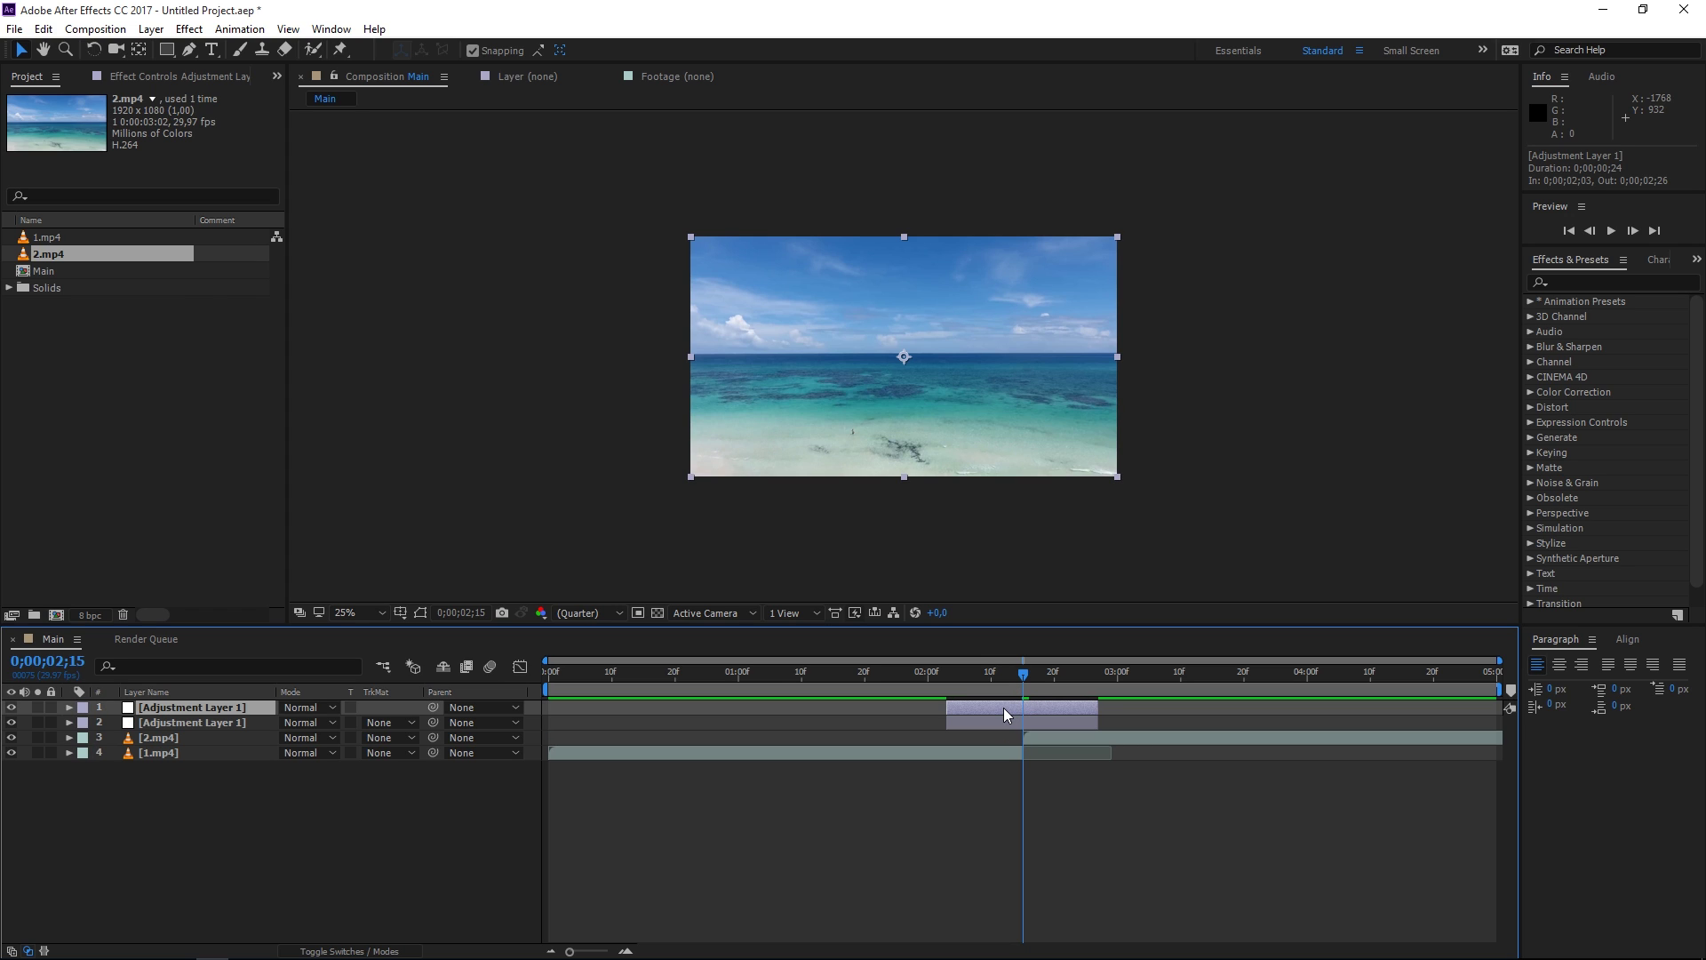
{"action": "left_click", "coordinate": [187, 723]}
{"action": "right_click", "coordinate": [244, 723]}
{"action": "left_click", "coordinate": [251, 714]}
{"action": "type", "text": "Transform"}
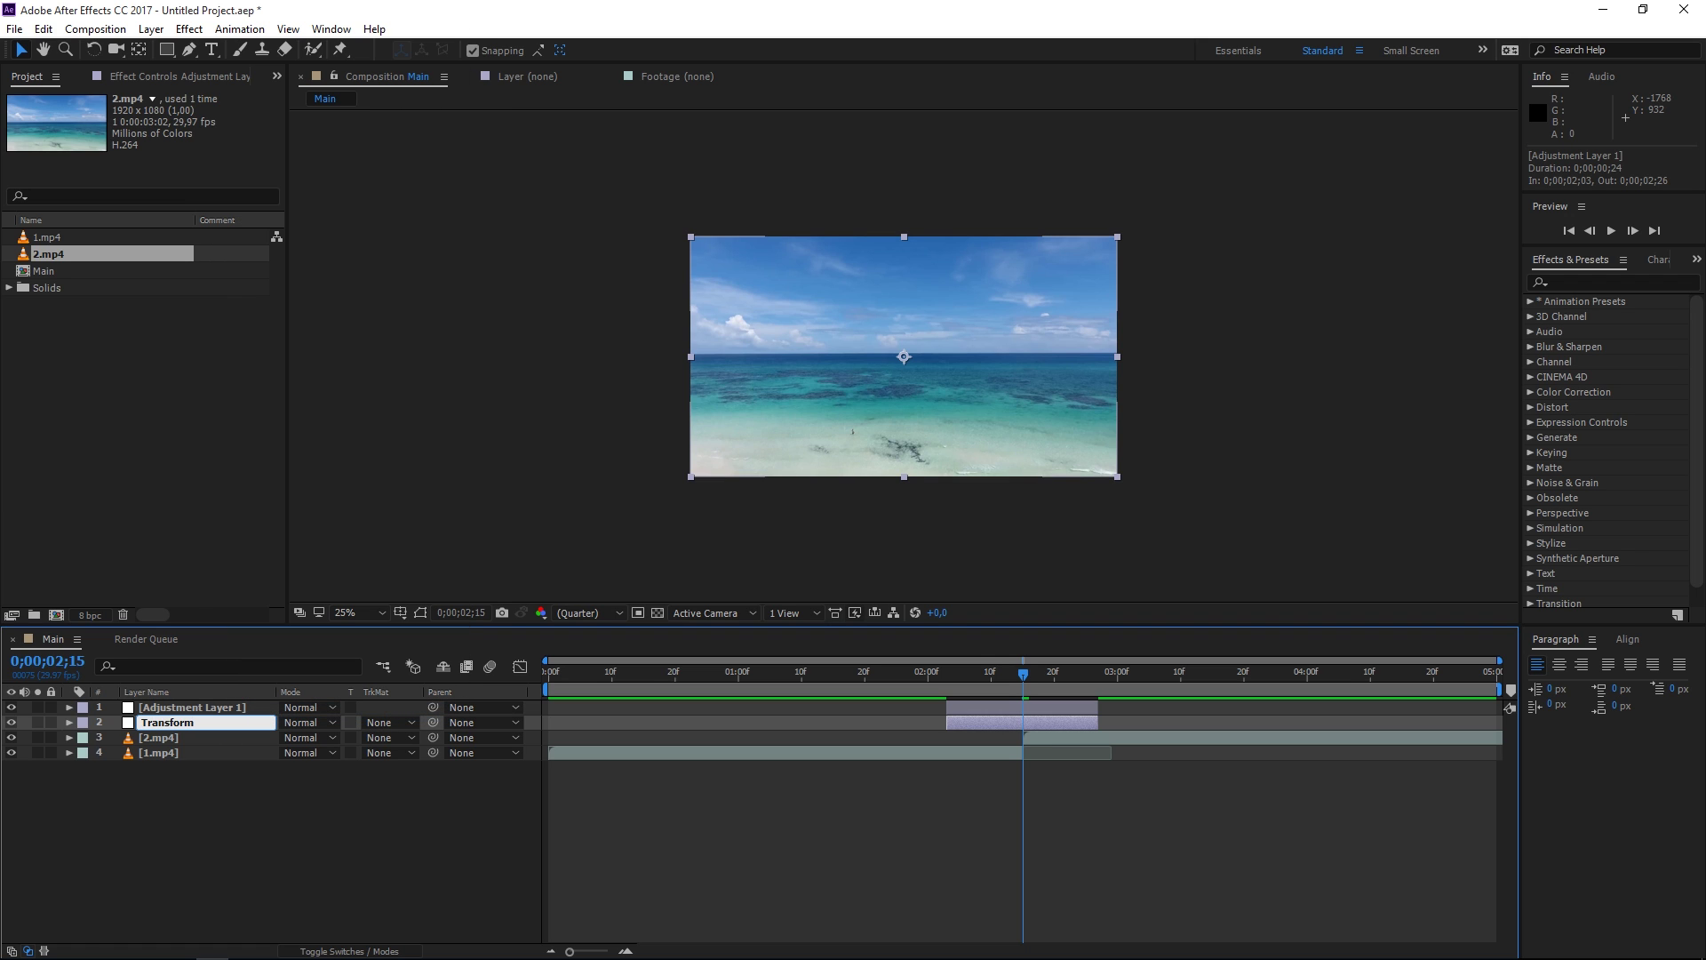
Rename the top adjustment layer 'Corner Pin'
{"action": "right_click", "coordinate": [168, 708]}
{"action": "left_click", "coordinate": [234, 946]}
{"action": "type", "text": "Corner Pin"}
{"action": "key", "text": "Return"}
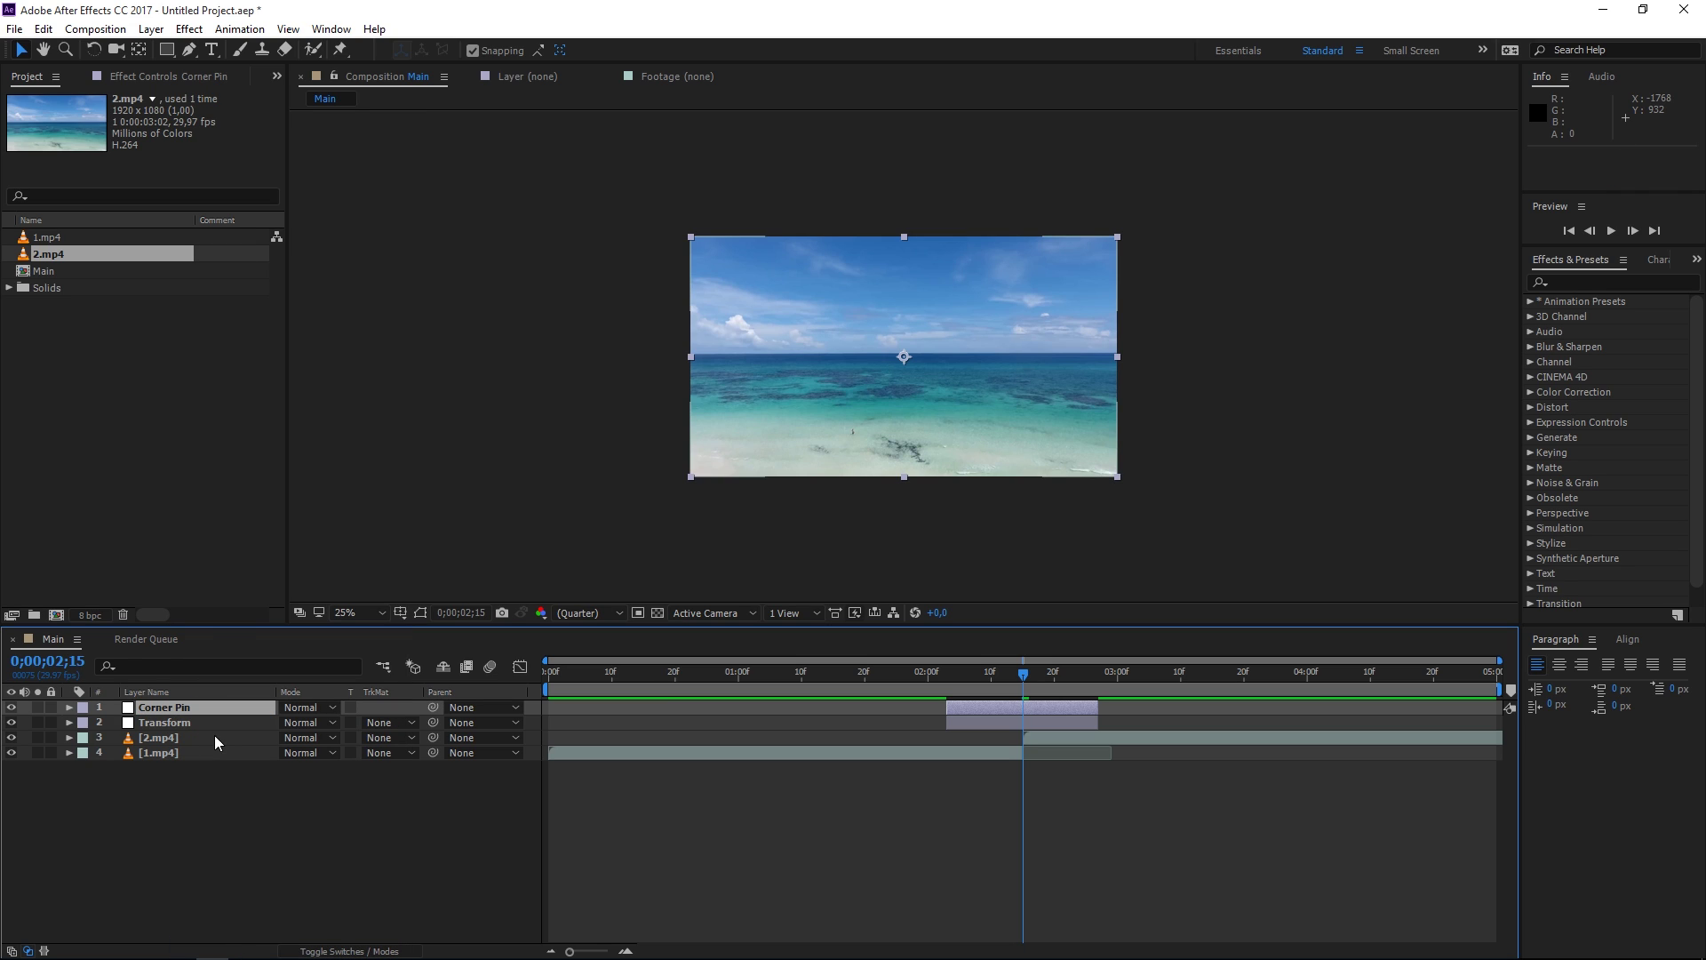
Apply the Transform effect to the Transform layer
{"action": "left_click", "coordinate": [182, 725]}
{"action": "left_click", "coordinate": [178, 710]}
{"action": "left_click", "coordinate": [182, 725]}
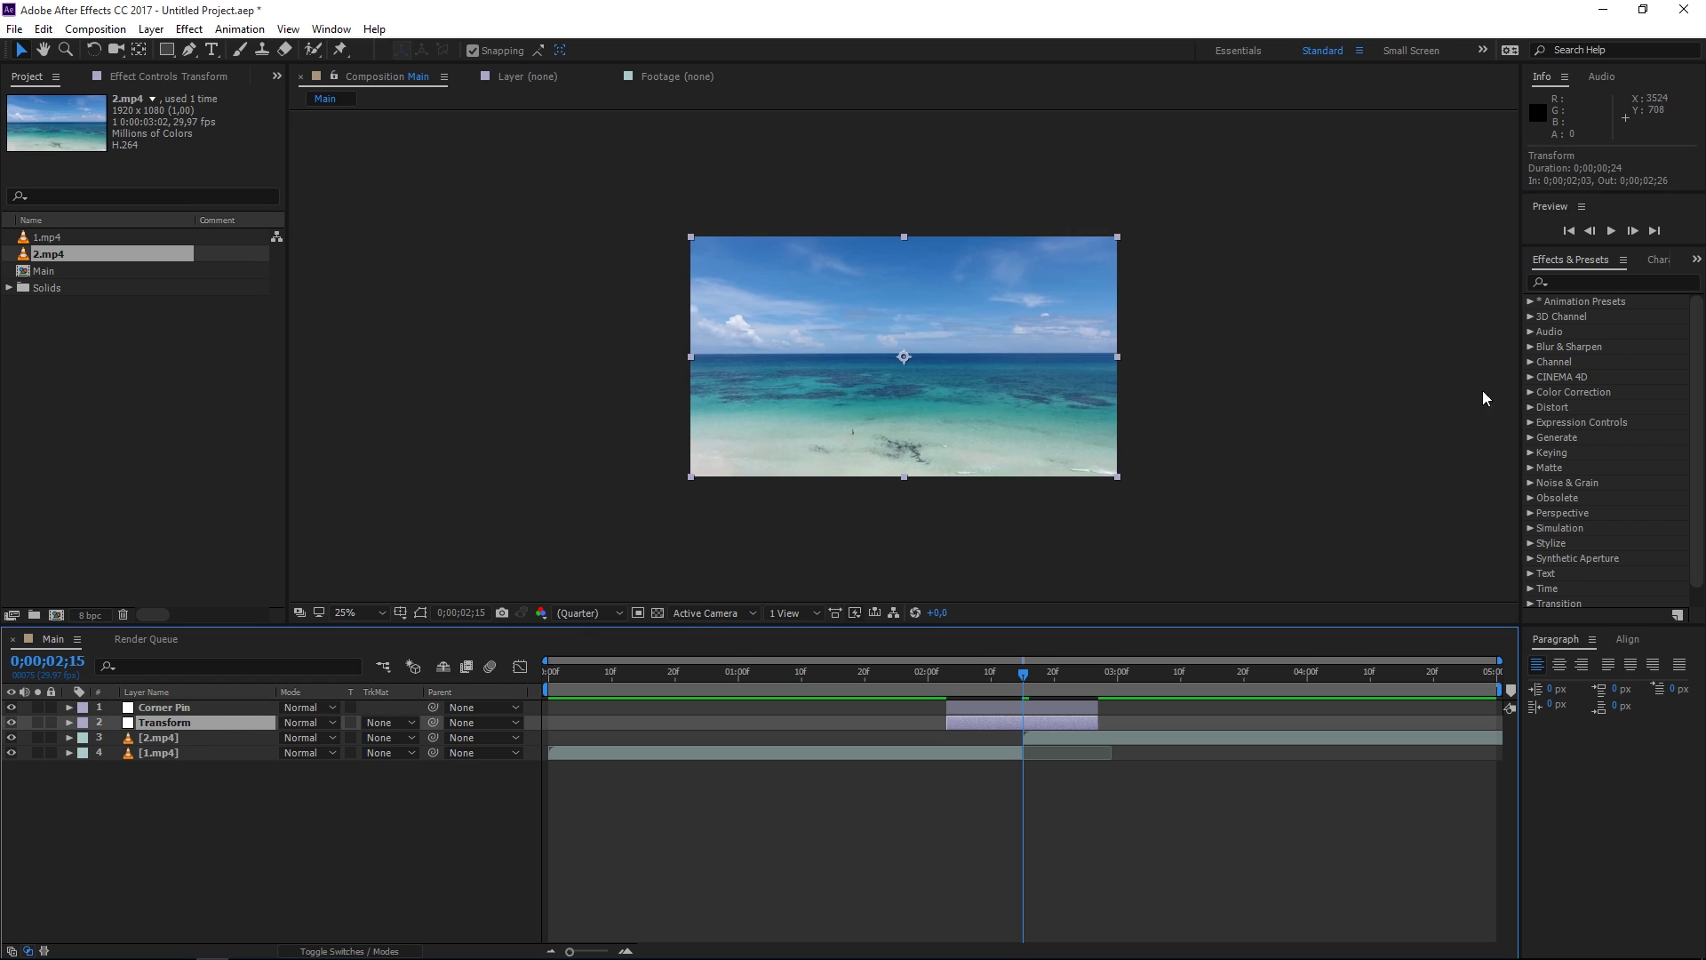
{"action": "left_click", "coordinate": [1581, 283]}
{"action": "type", "text": "transf"}
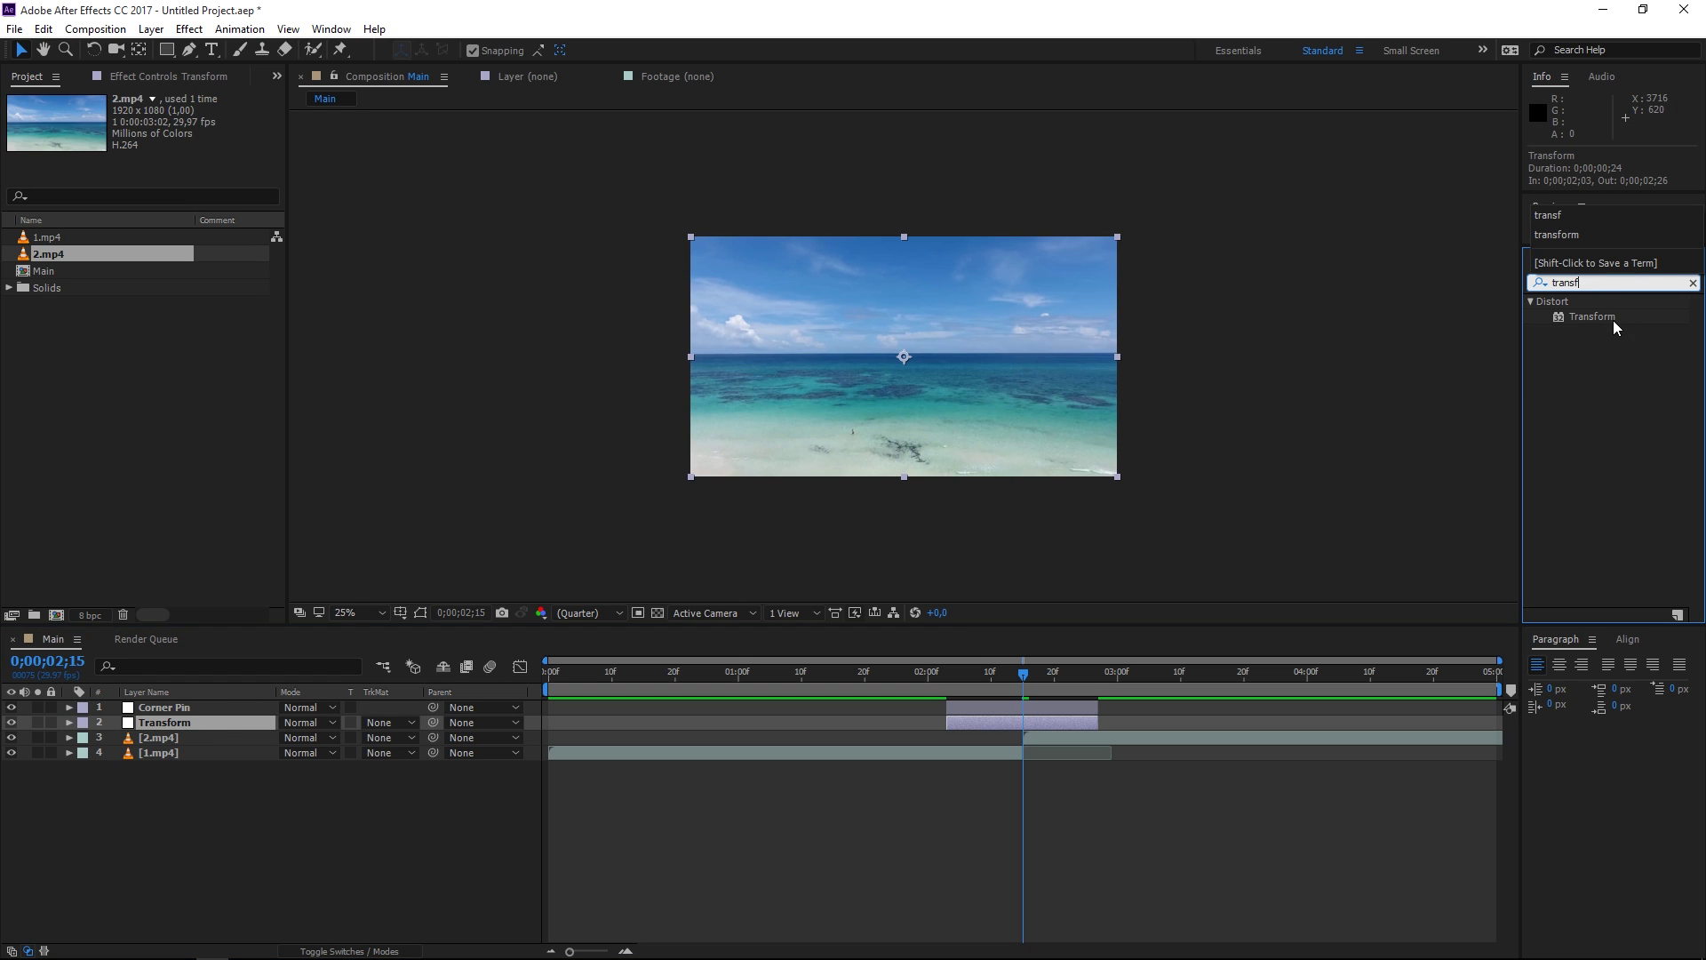
{"action": "left_click_drag", "start_coordinate": [1592, 318], "coordinate": [1026, 722]}
{"action": "left_click", "coordinate": [1692, 283]}
Apply the Corner Pin effect to the Corner Pin layer
{"action": "left_click", "coordinate": [1674, 279]}
{"action": "type", "text": "core"}
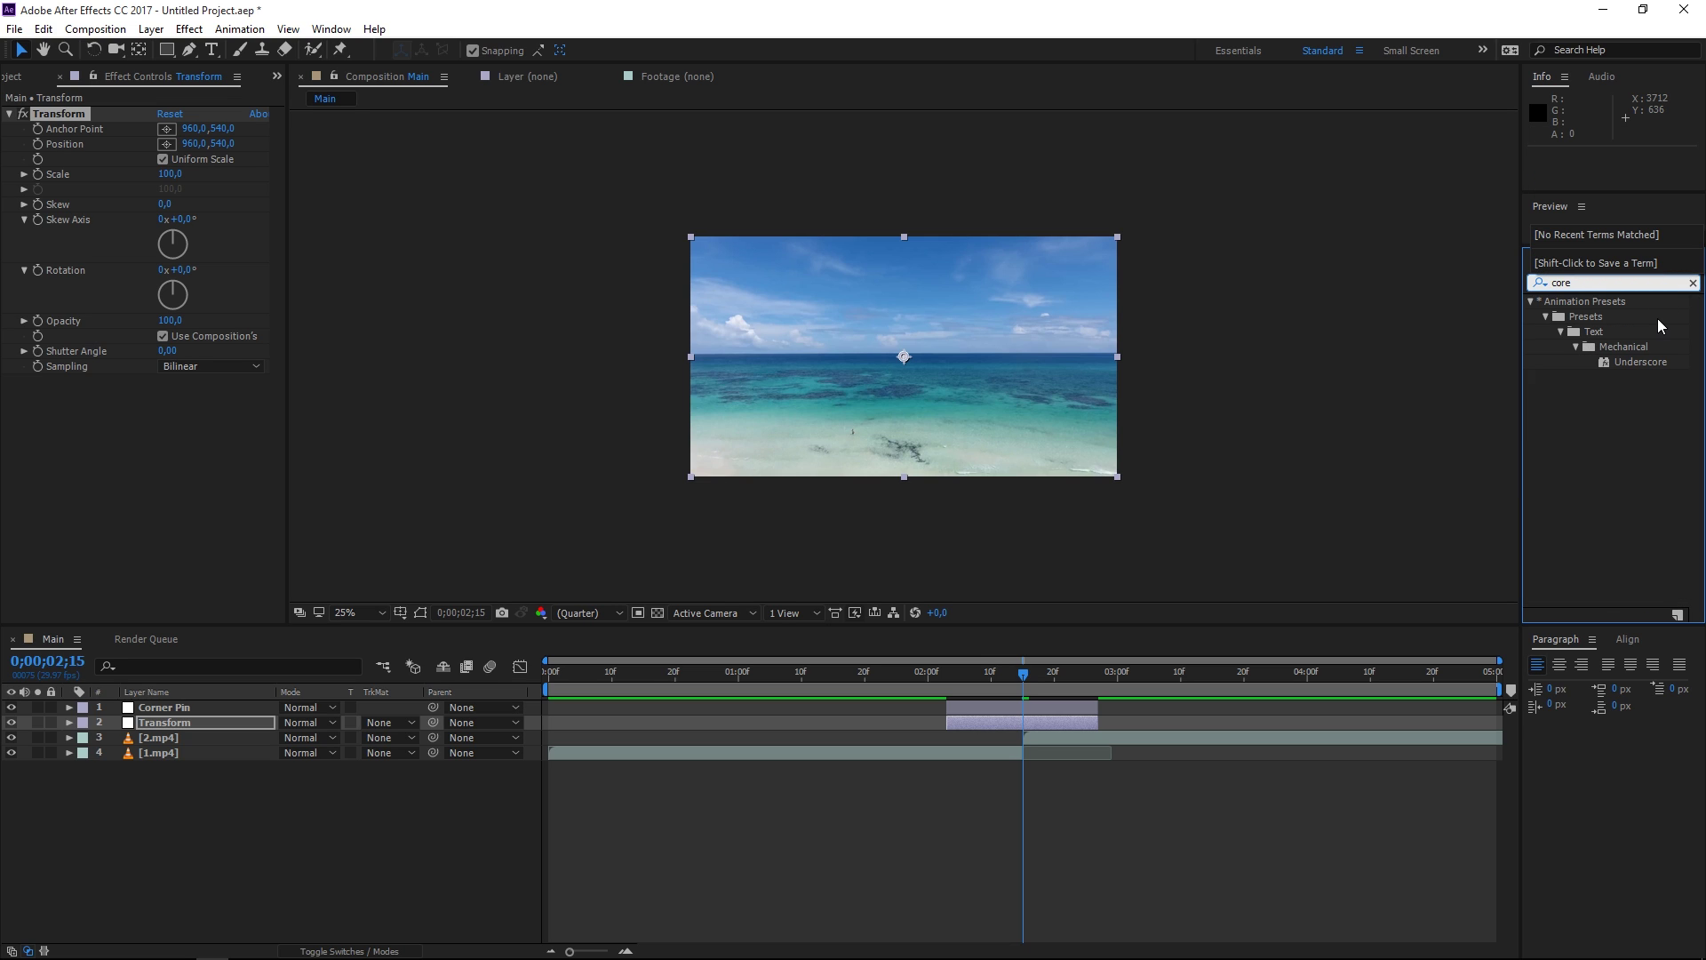
{"action": "key", "text": "BackSpace"}
{"action": "type", "text": "n"}
{"action": "left_click_drag", "start_coordinate": [1595, 377], "coordinate": [1064, 707]}
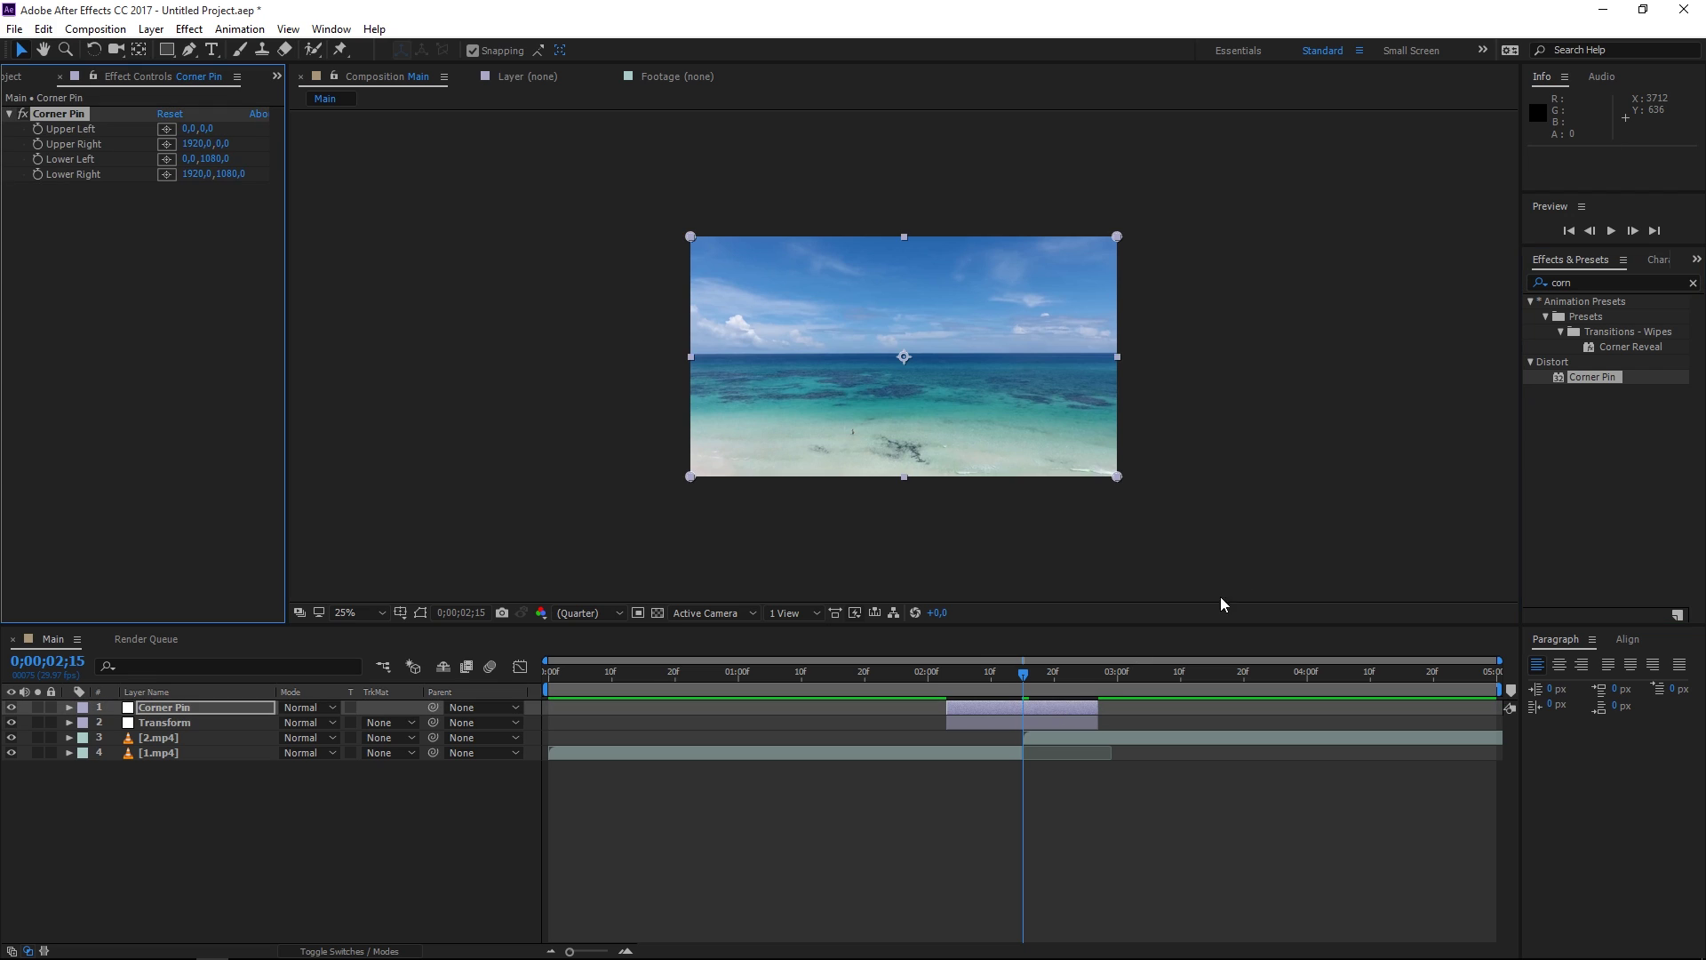
{"action": "left_click", "coordinate": [1692, 282]}
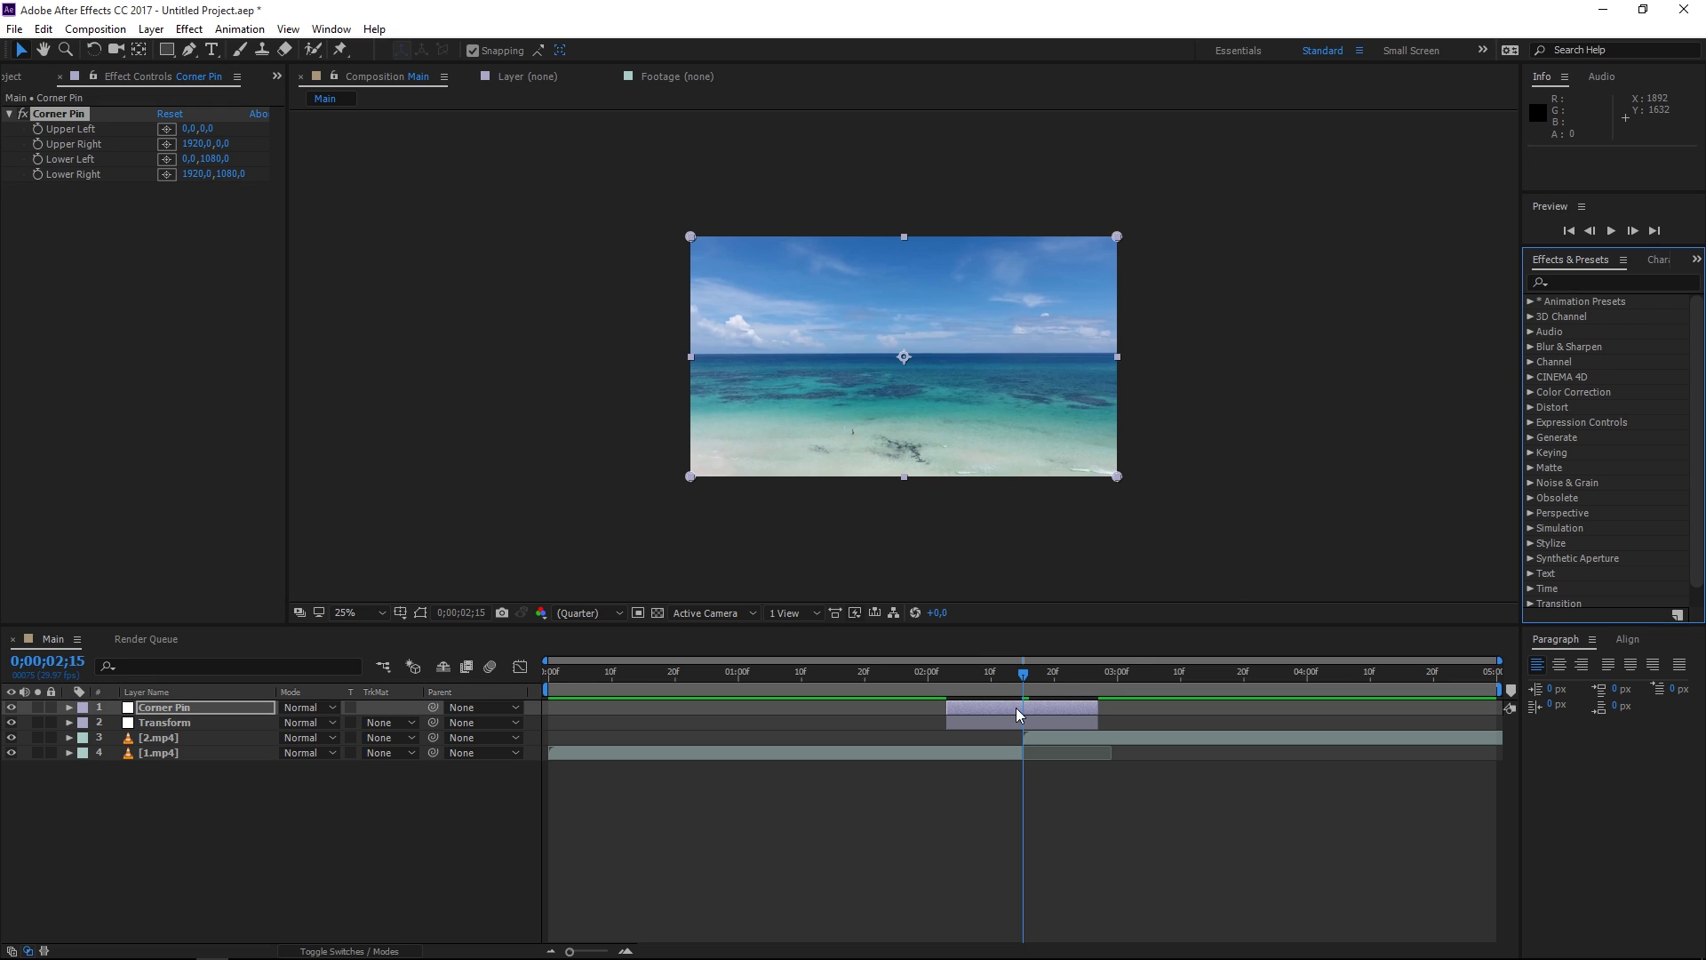
Add CC Force Motion Blur to the Corner Pin layer, then reselect the Transform layer
{"action": "left_click", "coordinate": [1600, 282]}
{"action": "type", "text": "force"}
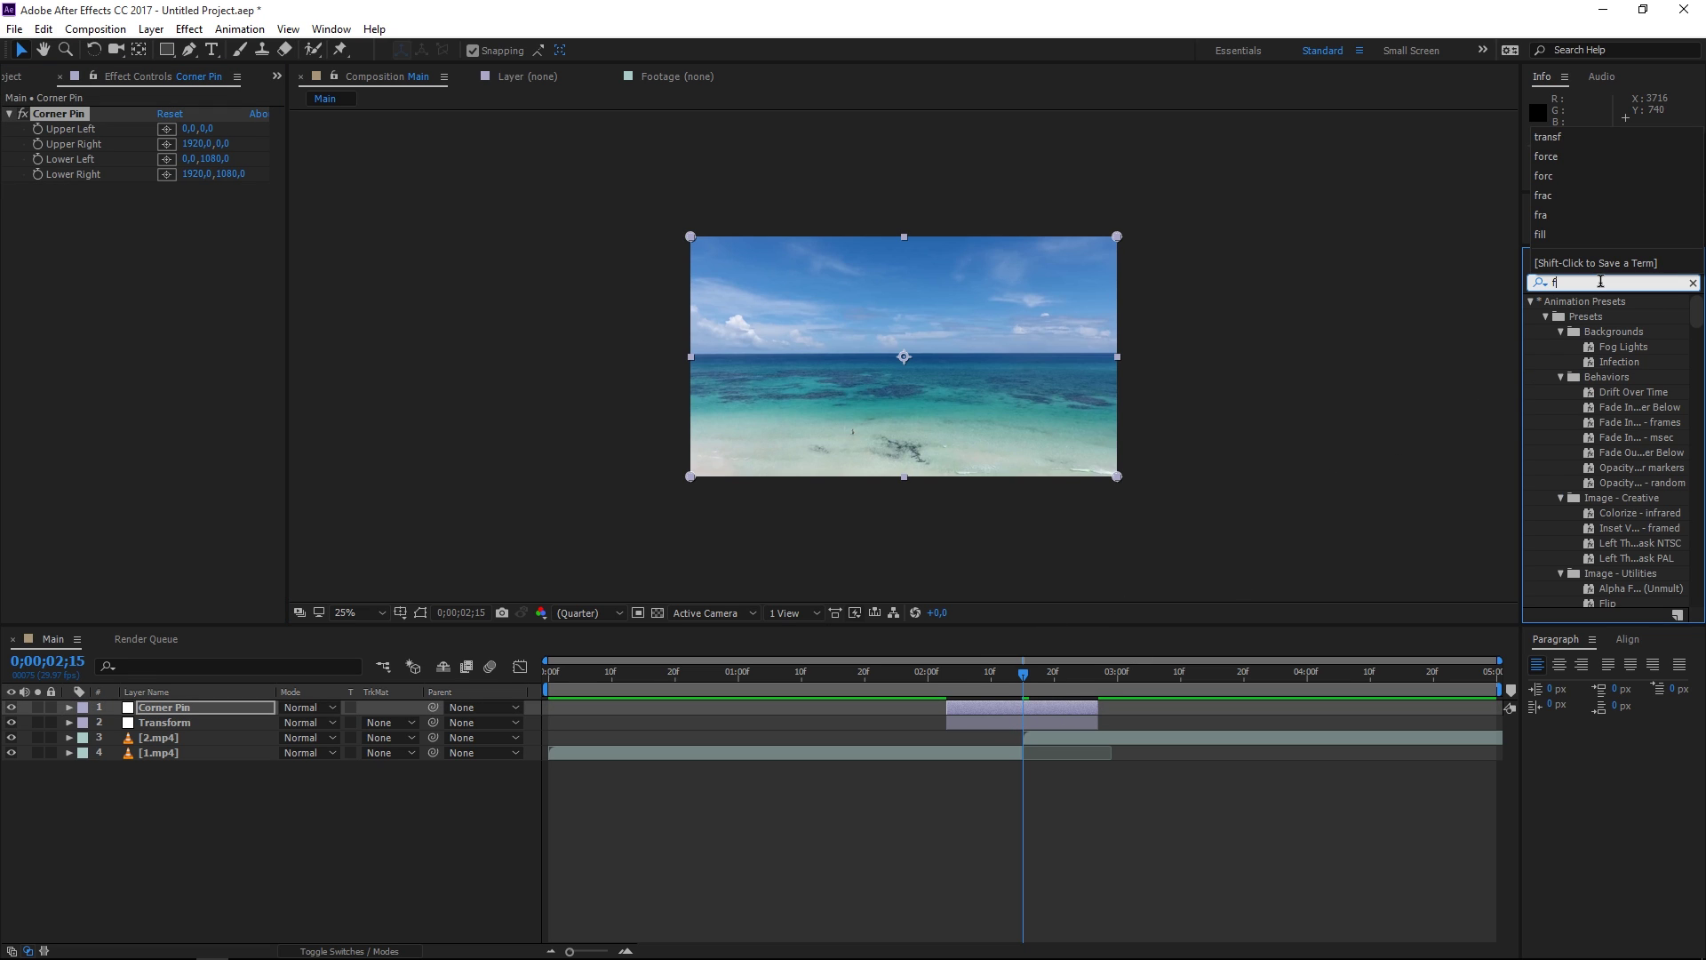
{"action": "left_click_drag", "start_coordinate": [1617, 316], "coordinate": [1068, 707]}
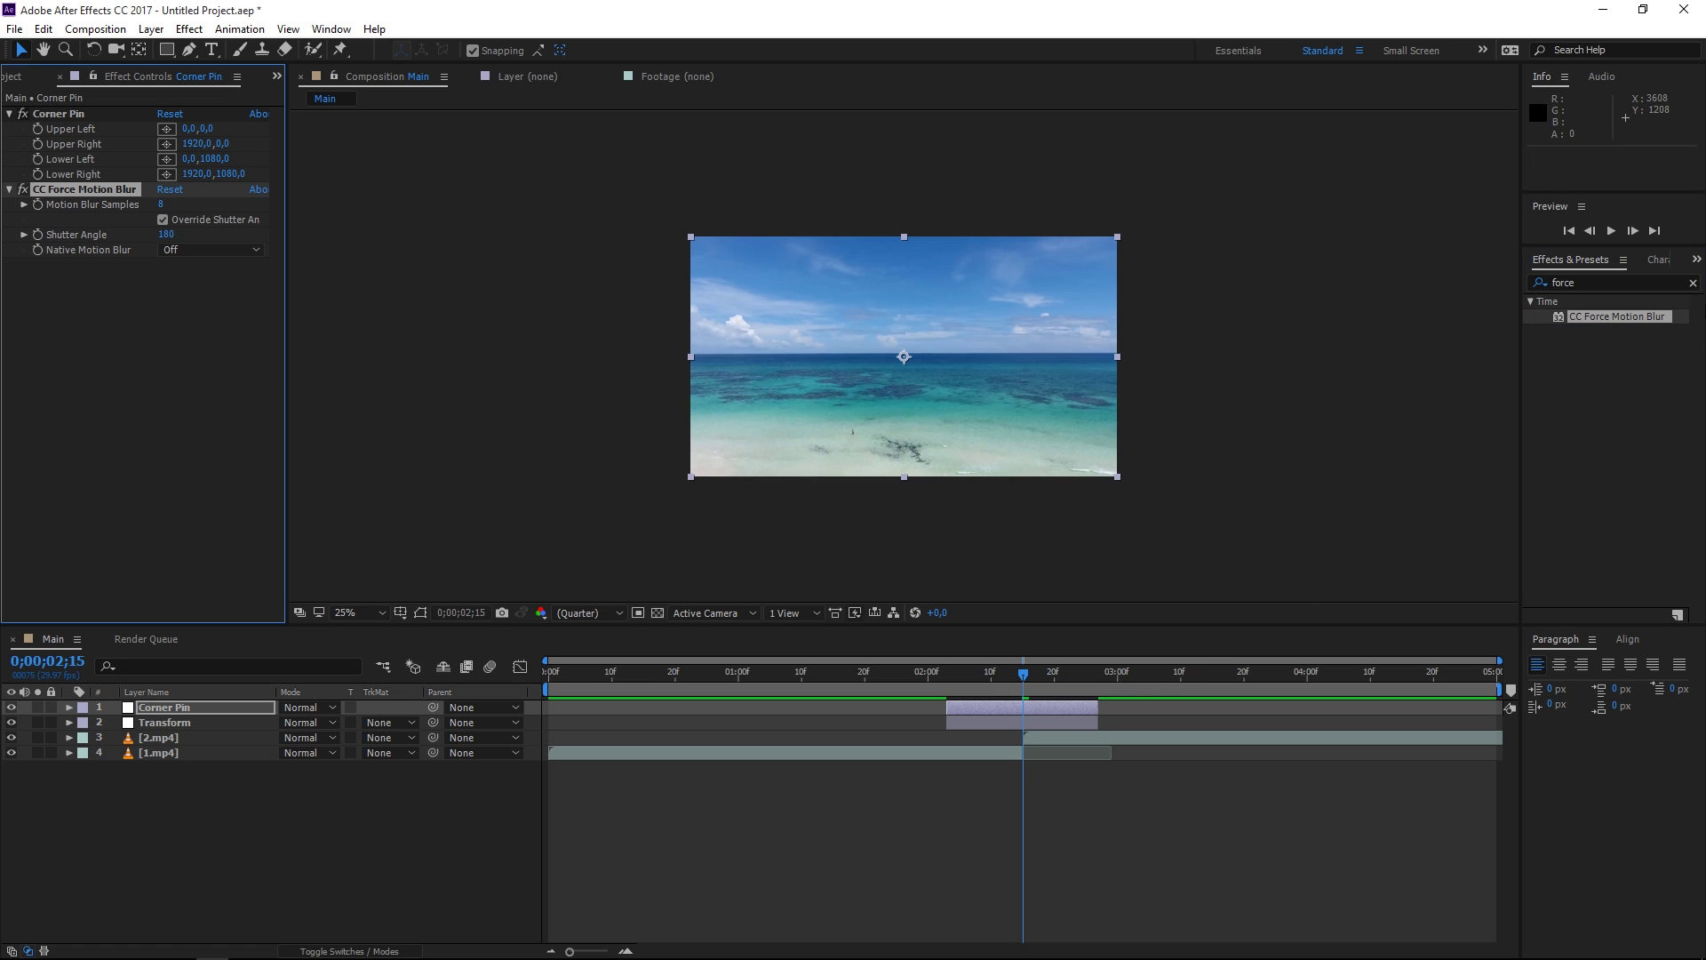
{"action": "left_click", "coordinate": [1693, 282]}
{"action": "left_click", "coordinate": [22, 190]}
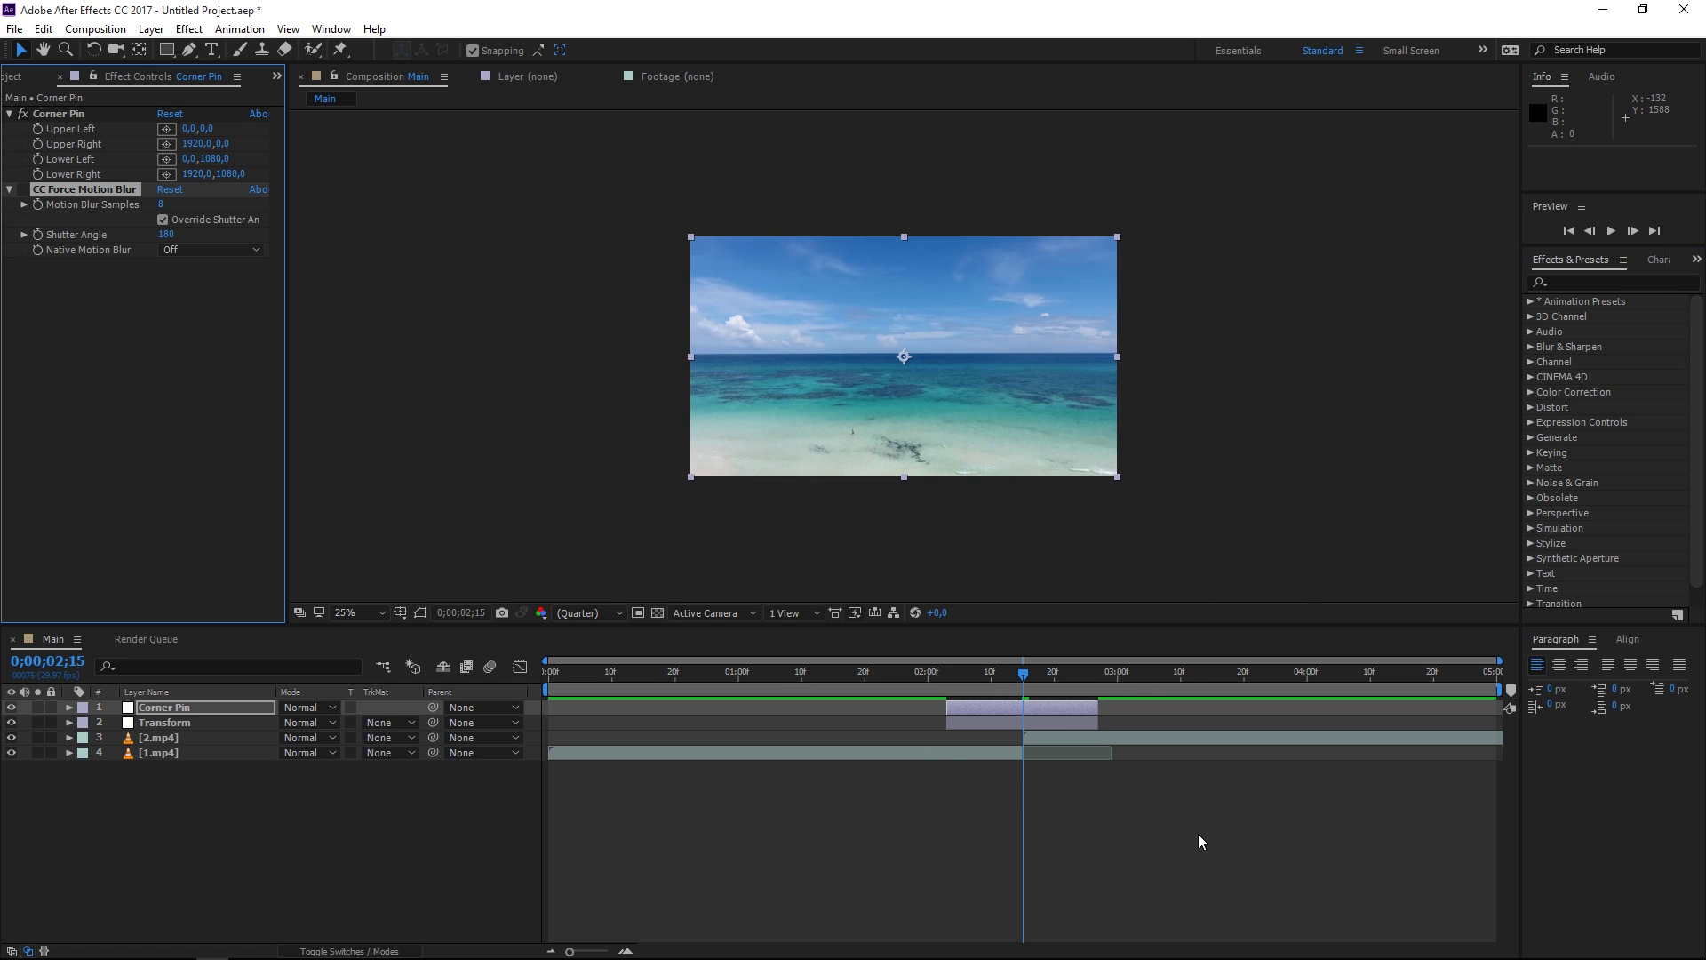
{"action": "left_click", "coordinate": [1036, 722]}
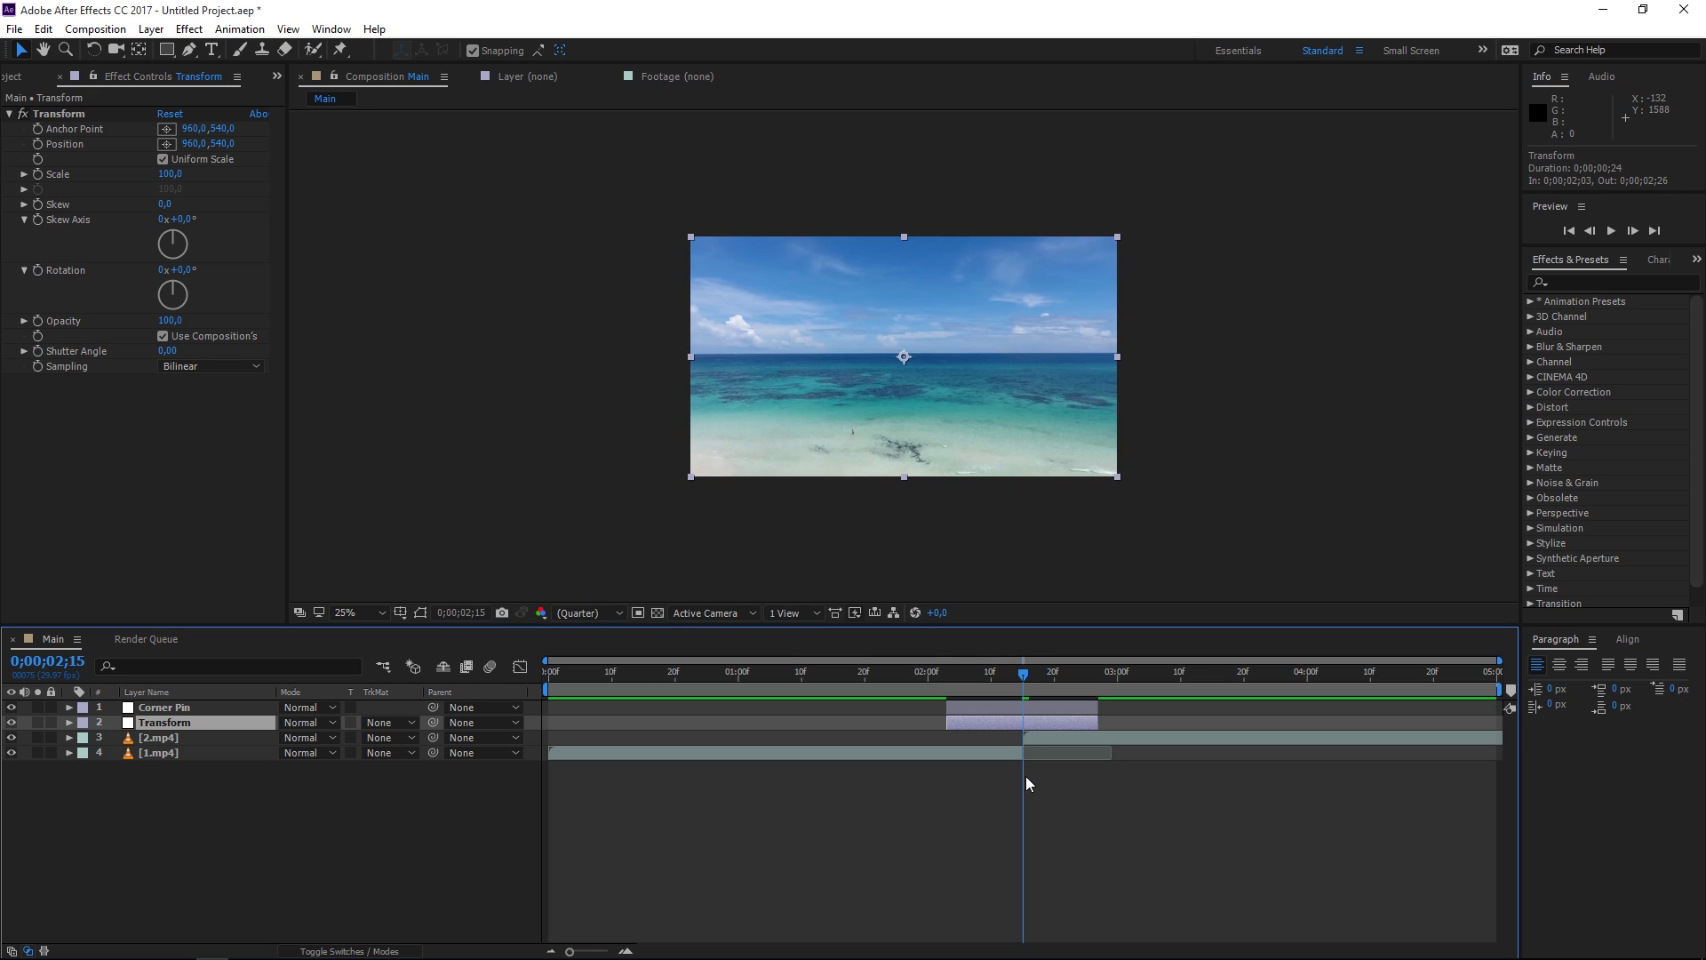
Split the Transform layer at the cut and key Position, Scale and Rotation at 0;00;02;11
{"action": "key", "text": "ctrl+shift+d"}
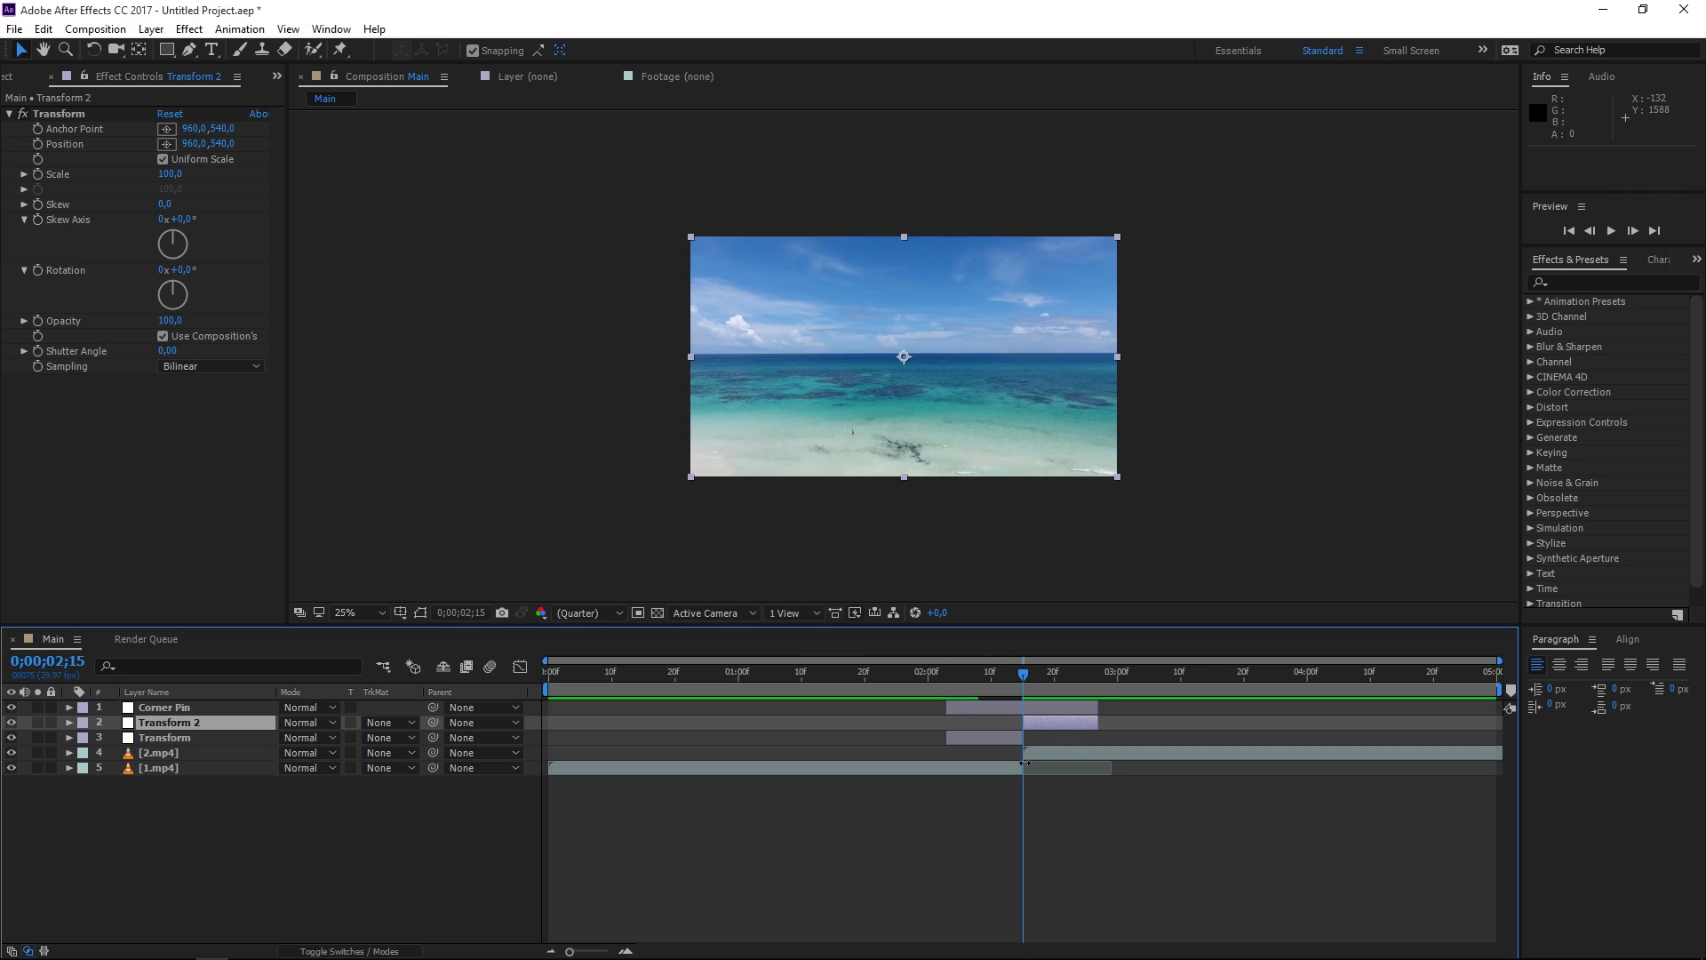
{"action": "left_click", "coordinate": [997, 677]}
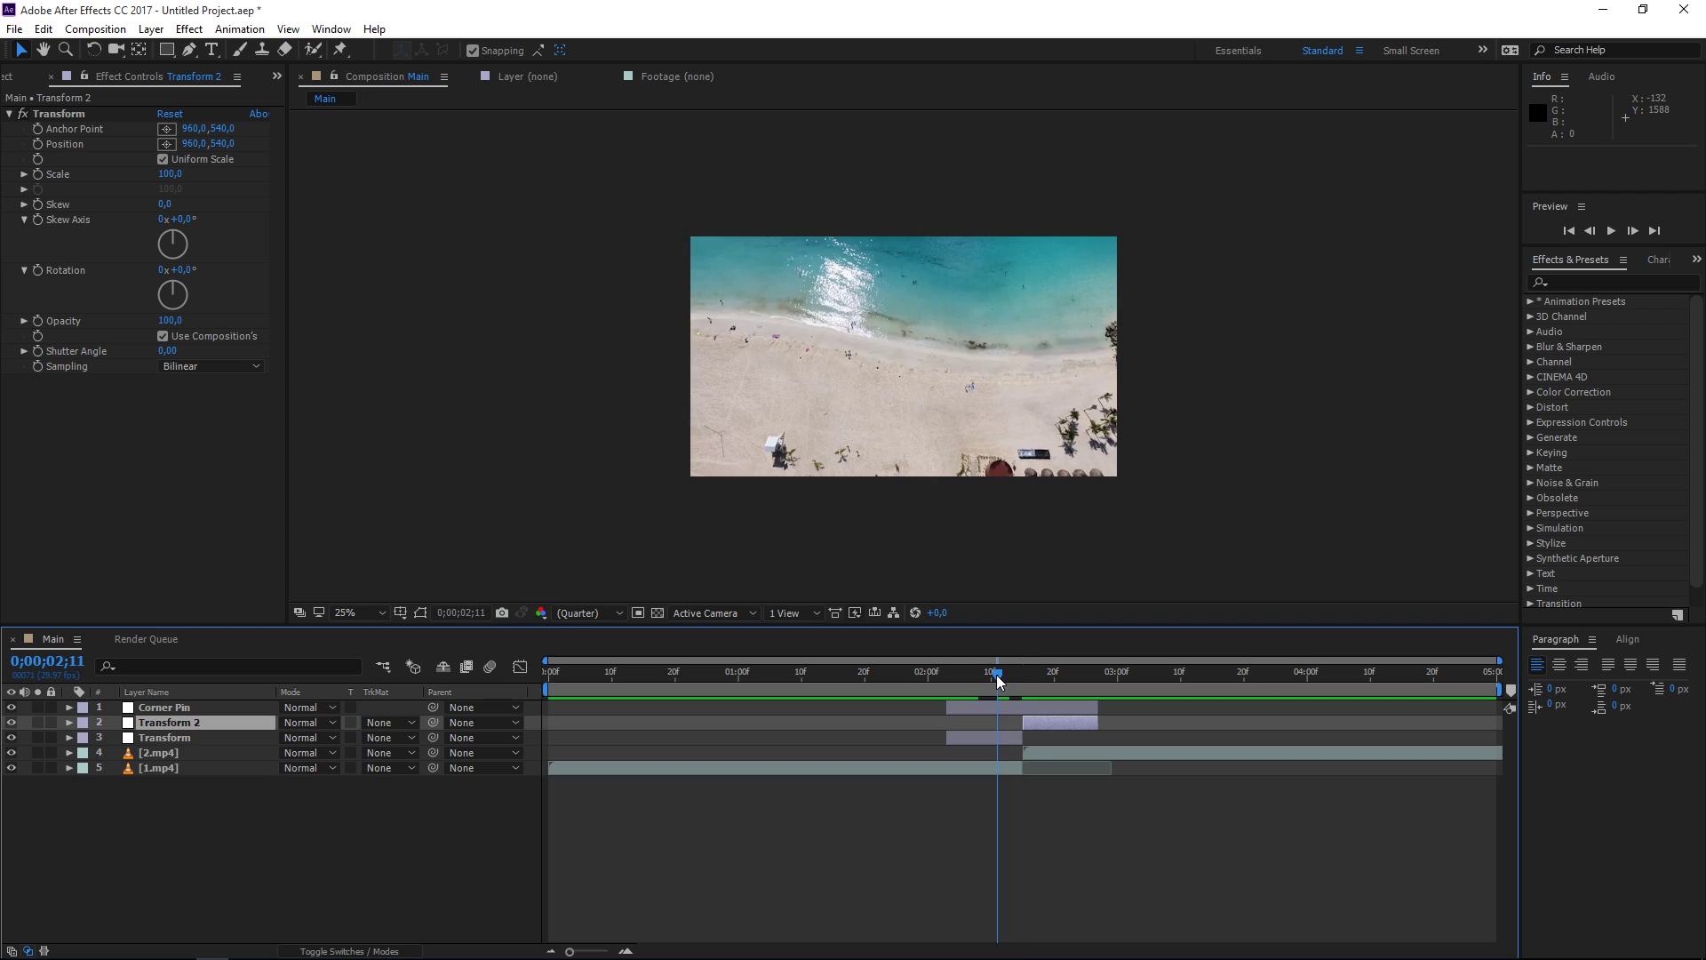
{"action": "left_click", "coordinate": [1002, 737]}
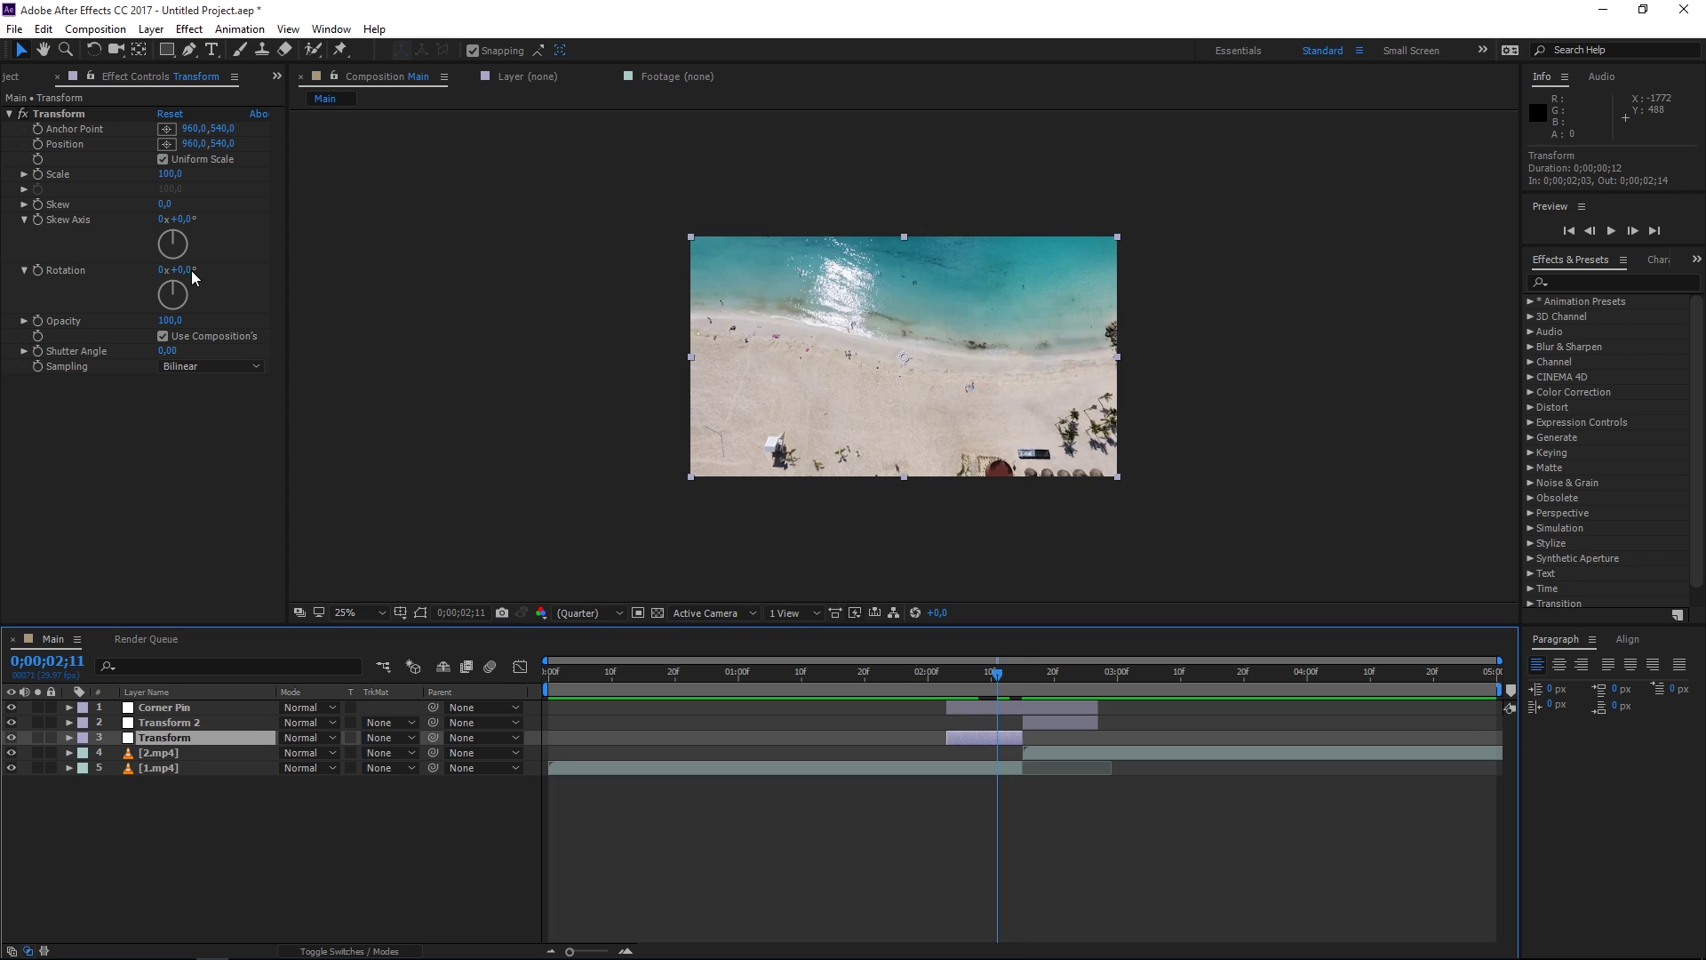
{"action": "left_click", "coordinate": [37, 175]}
{"action": "left_click", "coordinate": [37, 144]}
{"action": "left_click", "coordinate": [37, 270]}
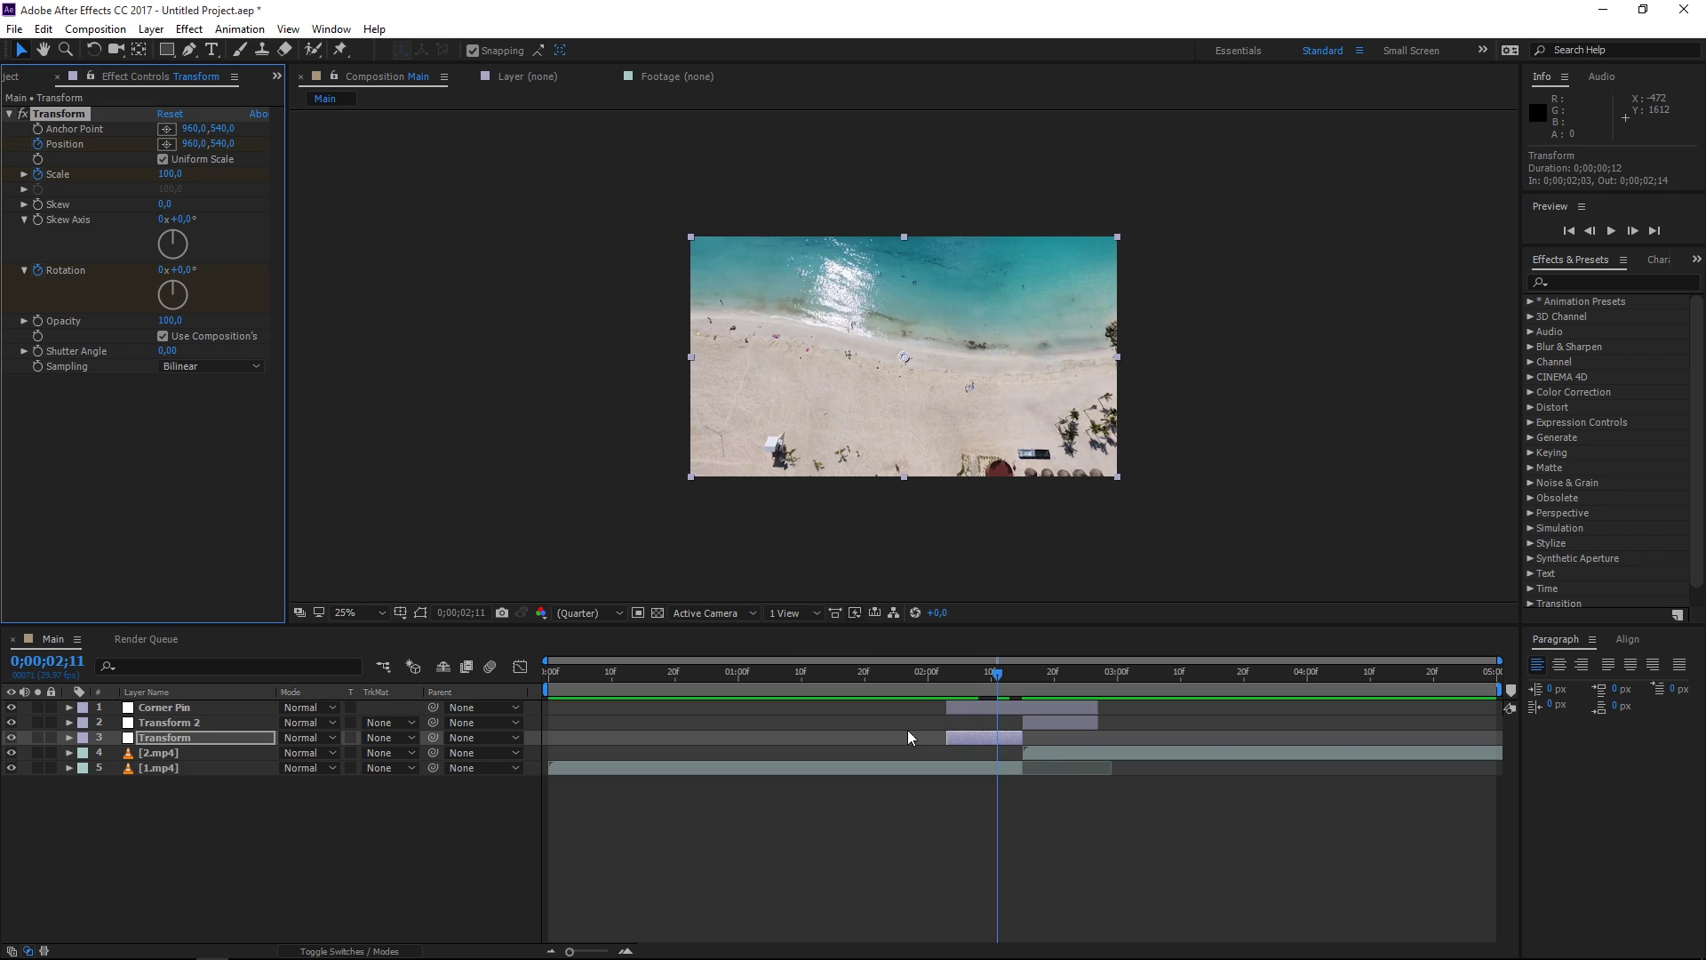
Move the Scale key to 2;03, Rotation to 2;05, Position to 2;07, and add a Scale key at 2;07
{"action": "key", "text": "u"}
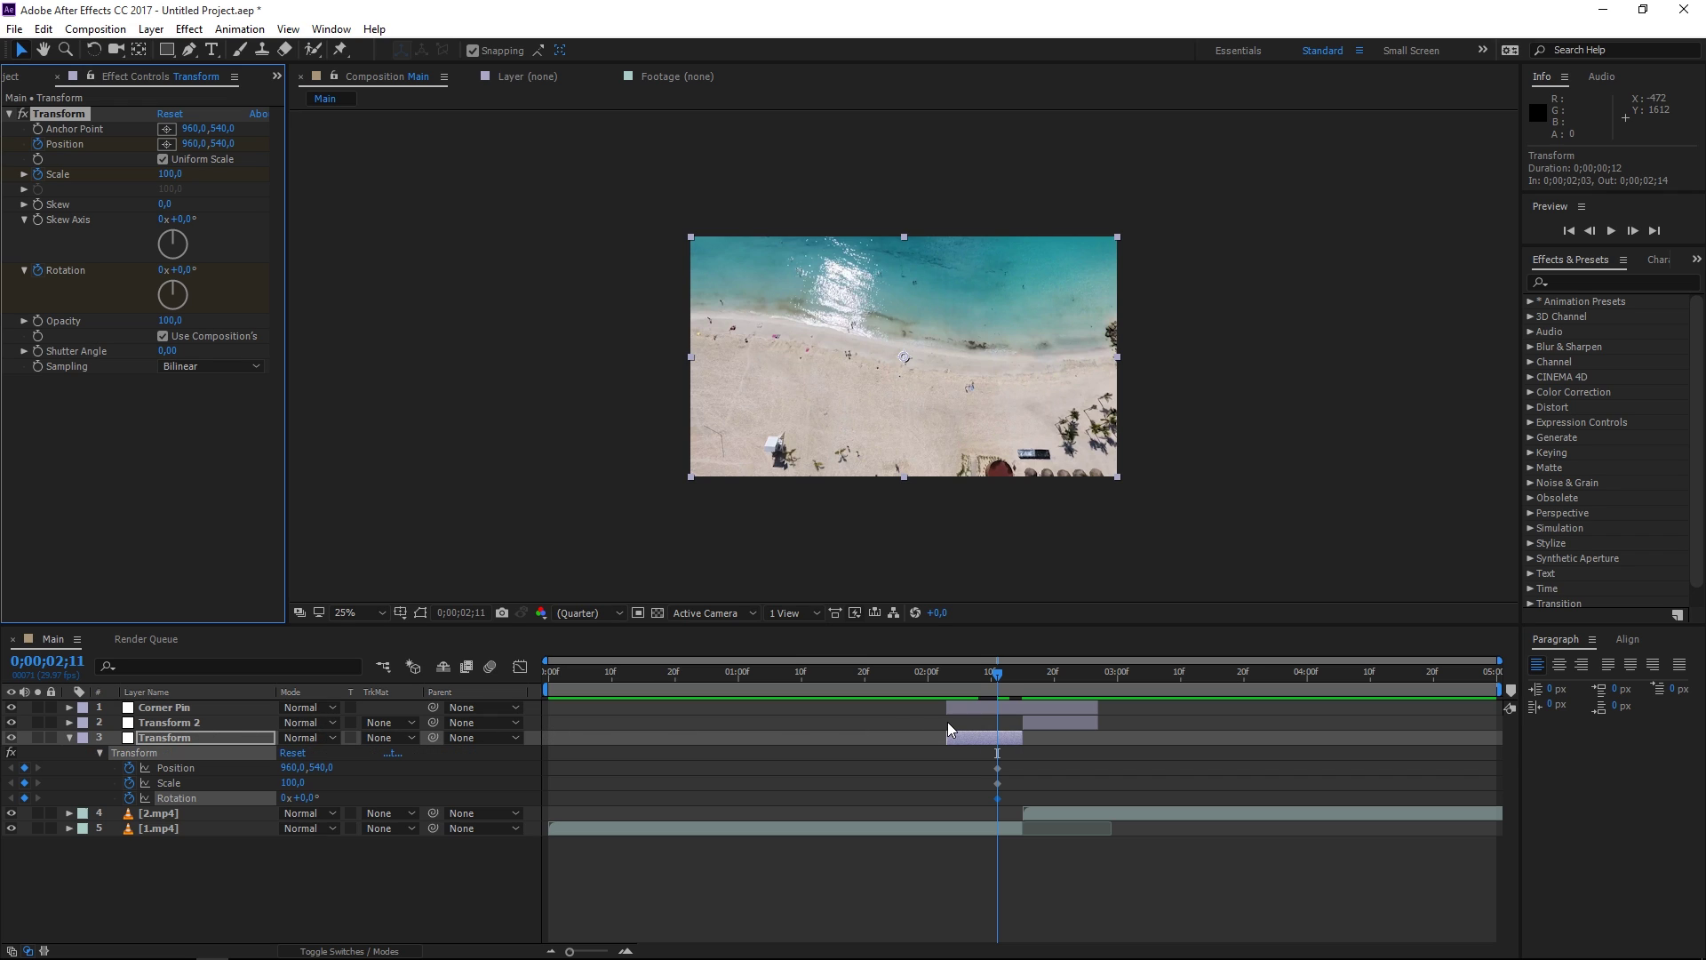
{"action": "left_click", "coordinate": [979, 803]}
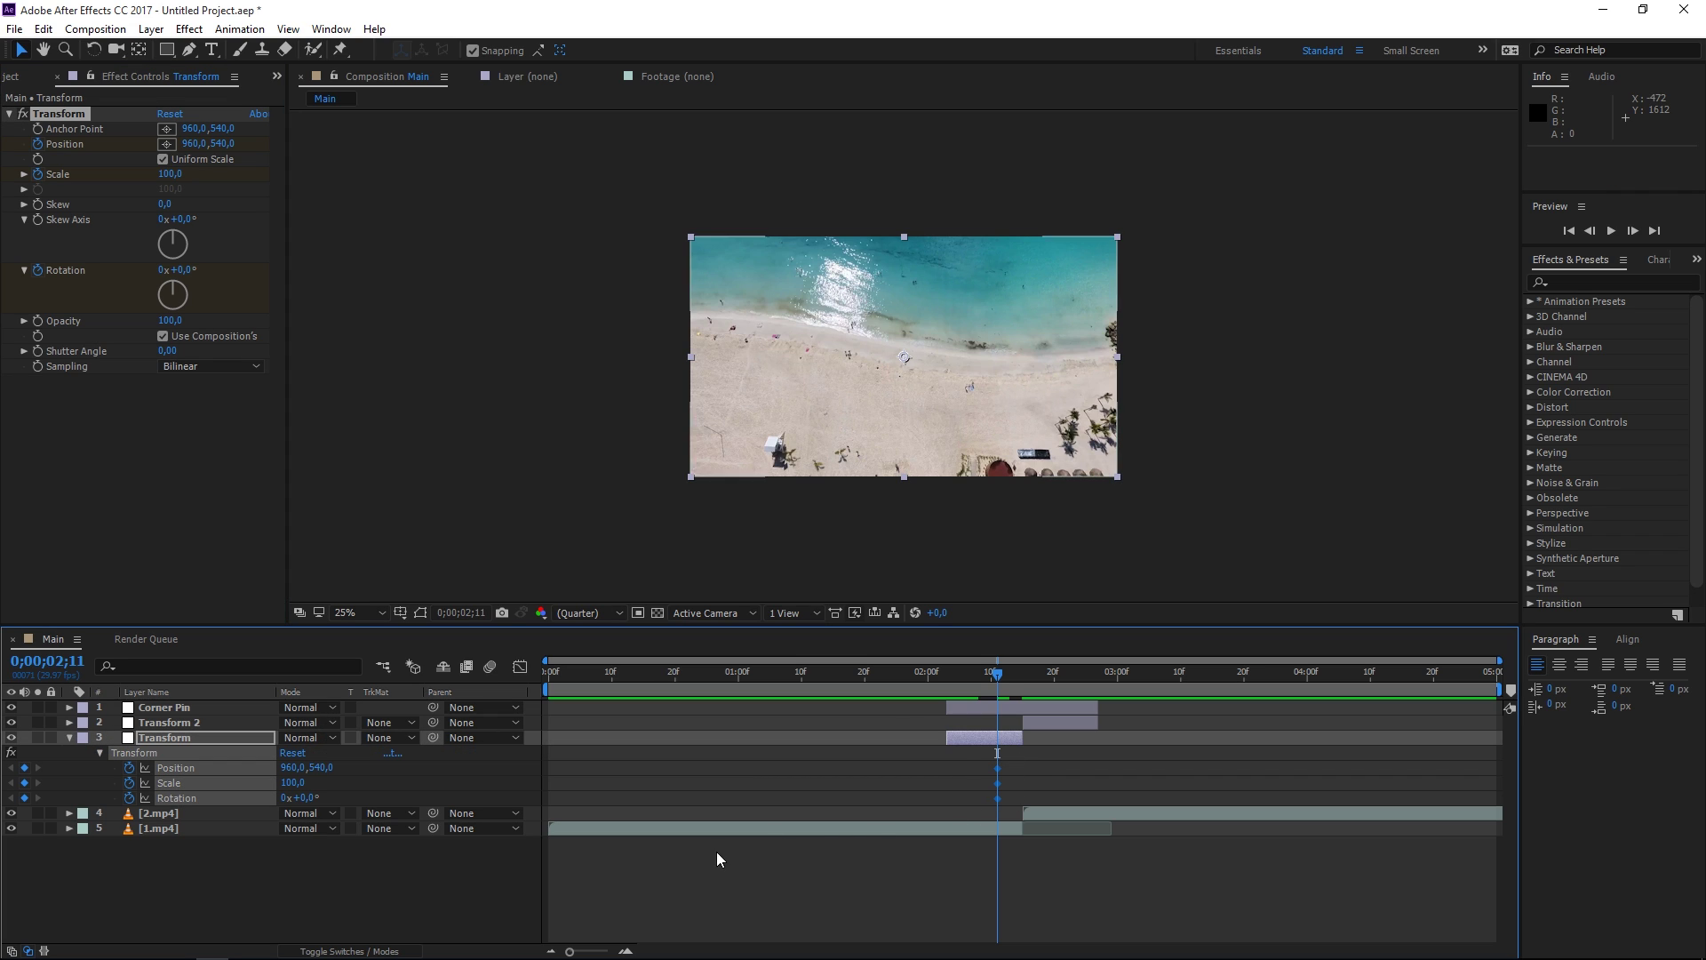
{"action": "left_click_drag", "start_coordinate": [573, 954], "coordinate": [605, 953]}
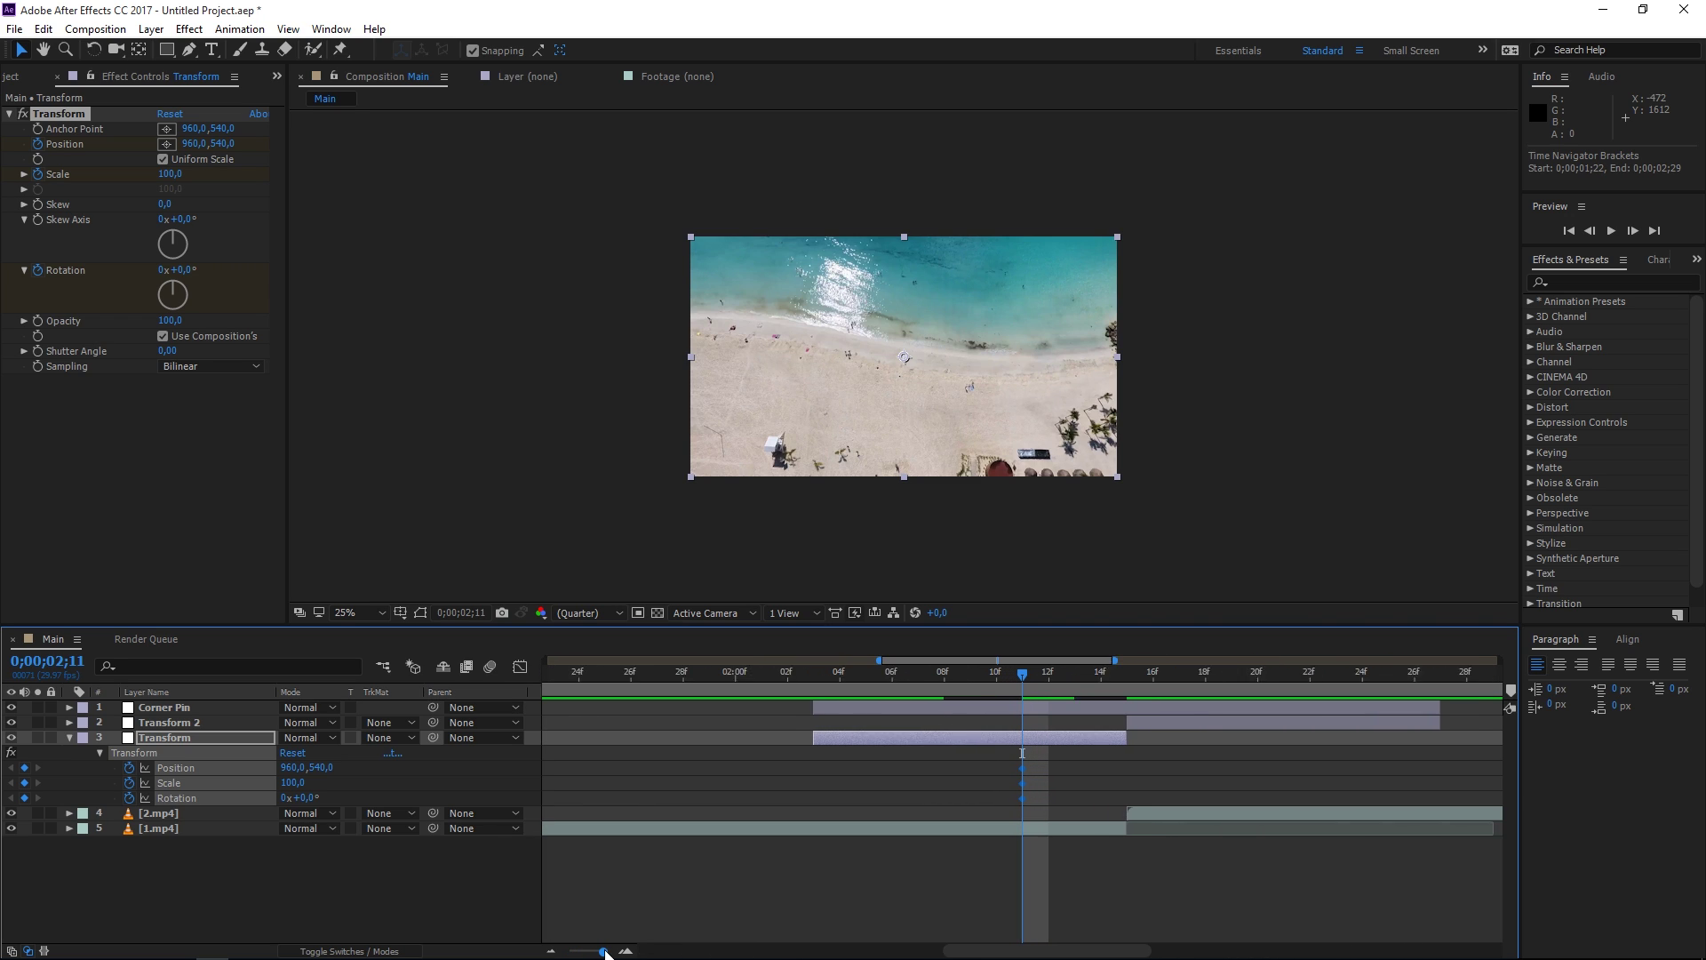
{"action": "left_click", "coordinate": [1064, 769]}
{"action": "left_click_drag", "start_coordinate": [1036, 753], "coordinate": [807, 782]}
{"action": "left_click", "coordinate": [1024, 783]}
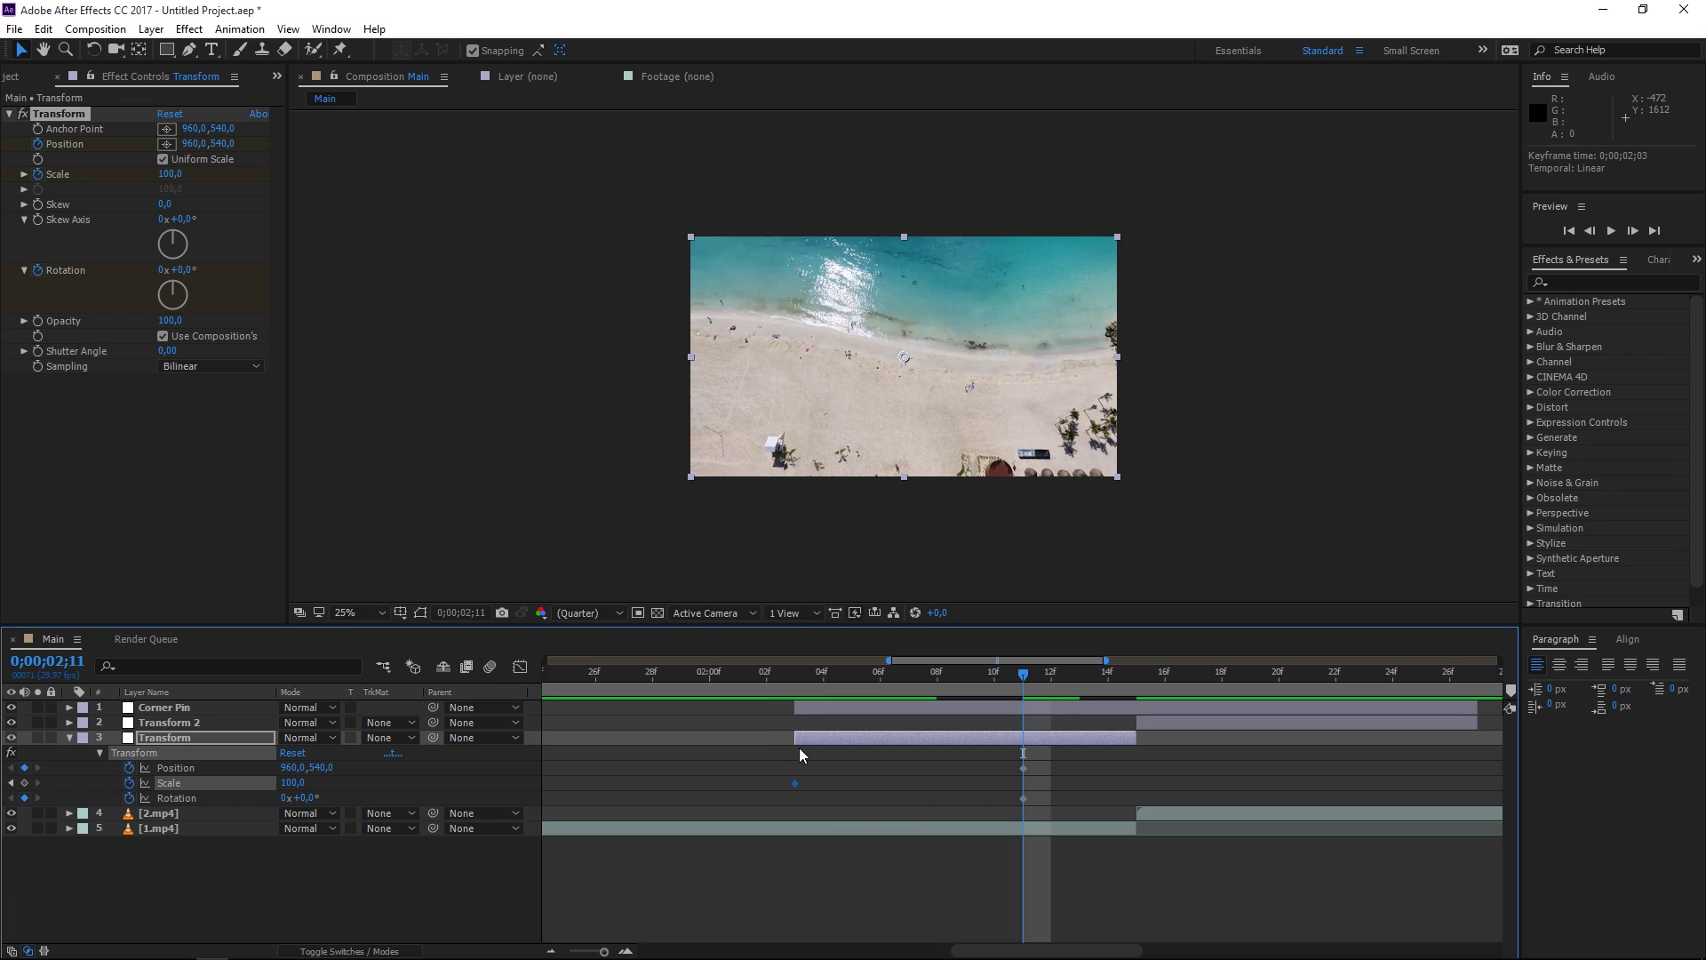
{"action": "left_click", "coordinate": [795, 685]}
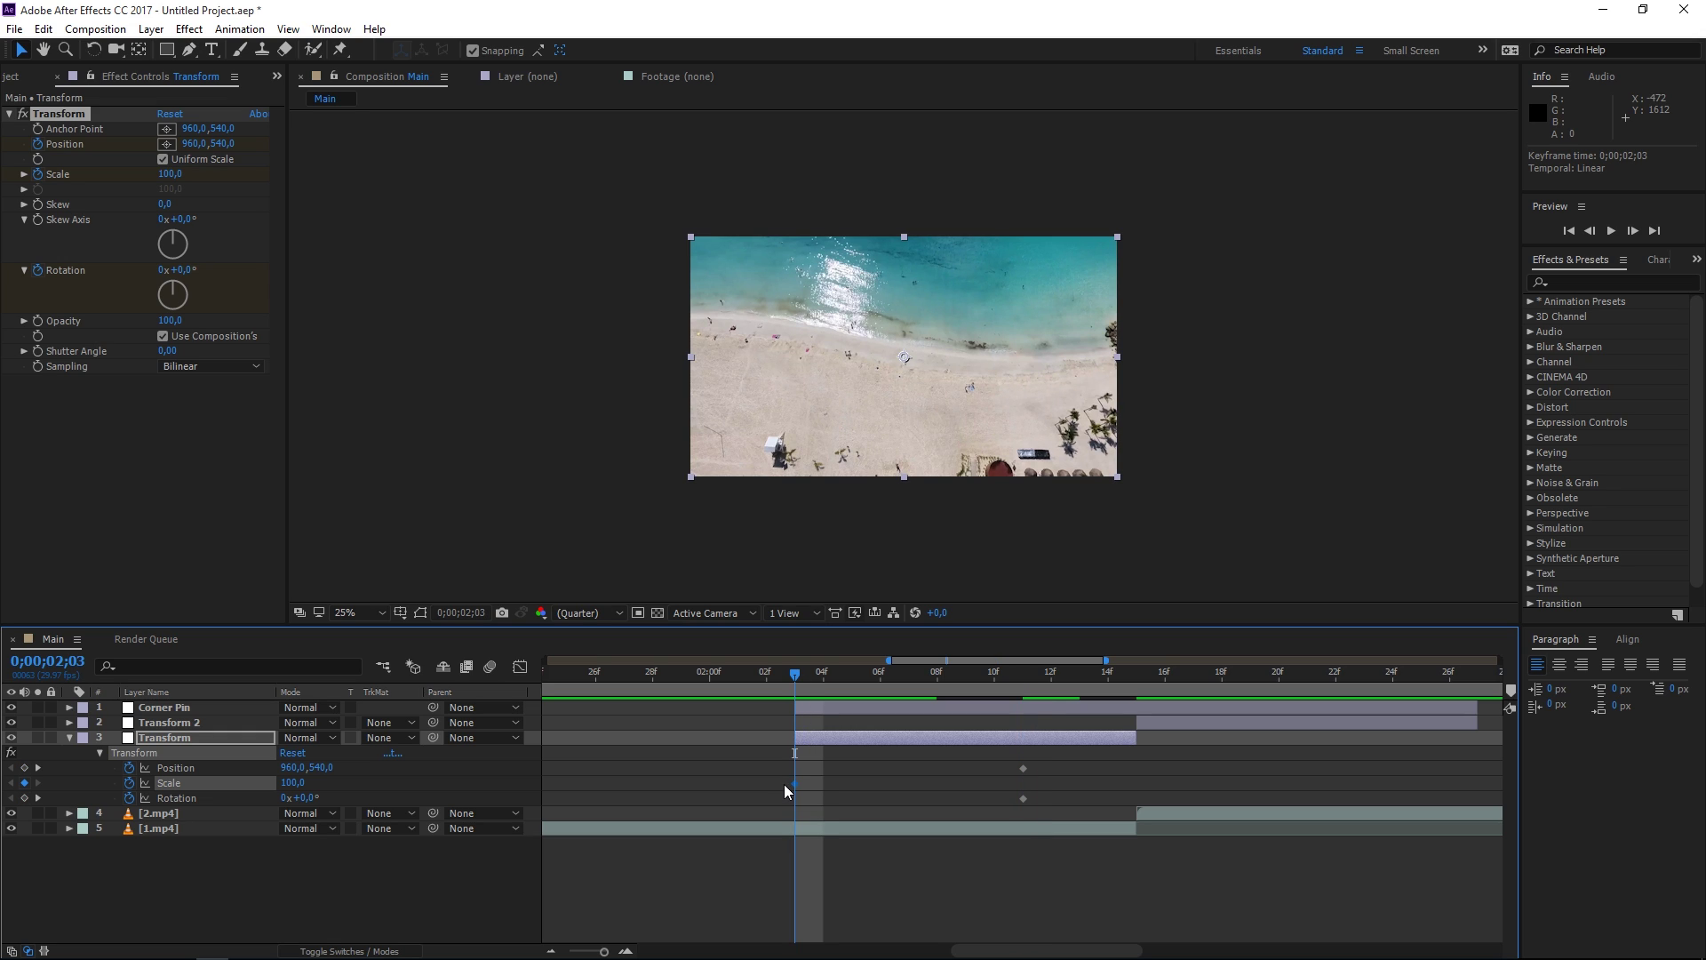
{"action": "key", "text": "Page_Down"}
{"action": "key", "text": "Page_Down"}
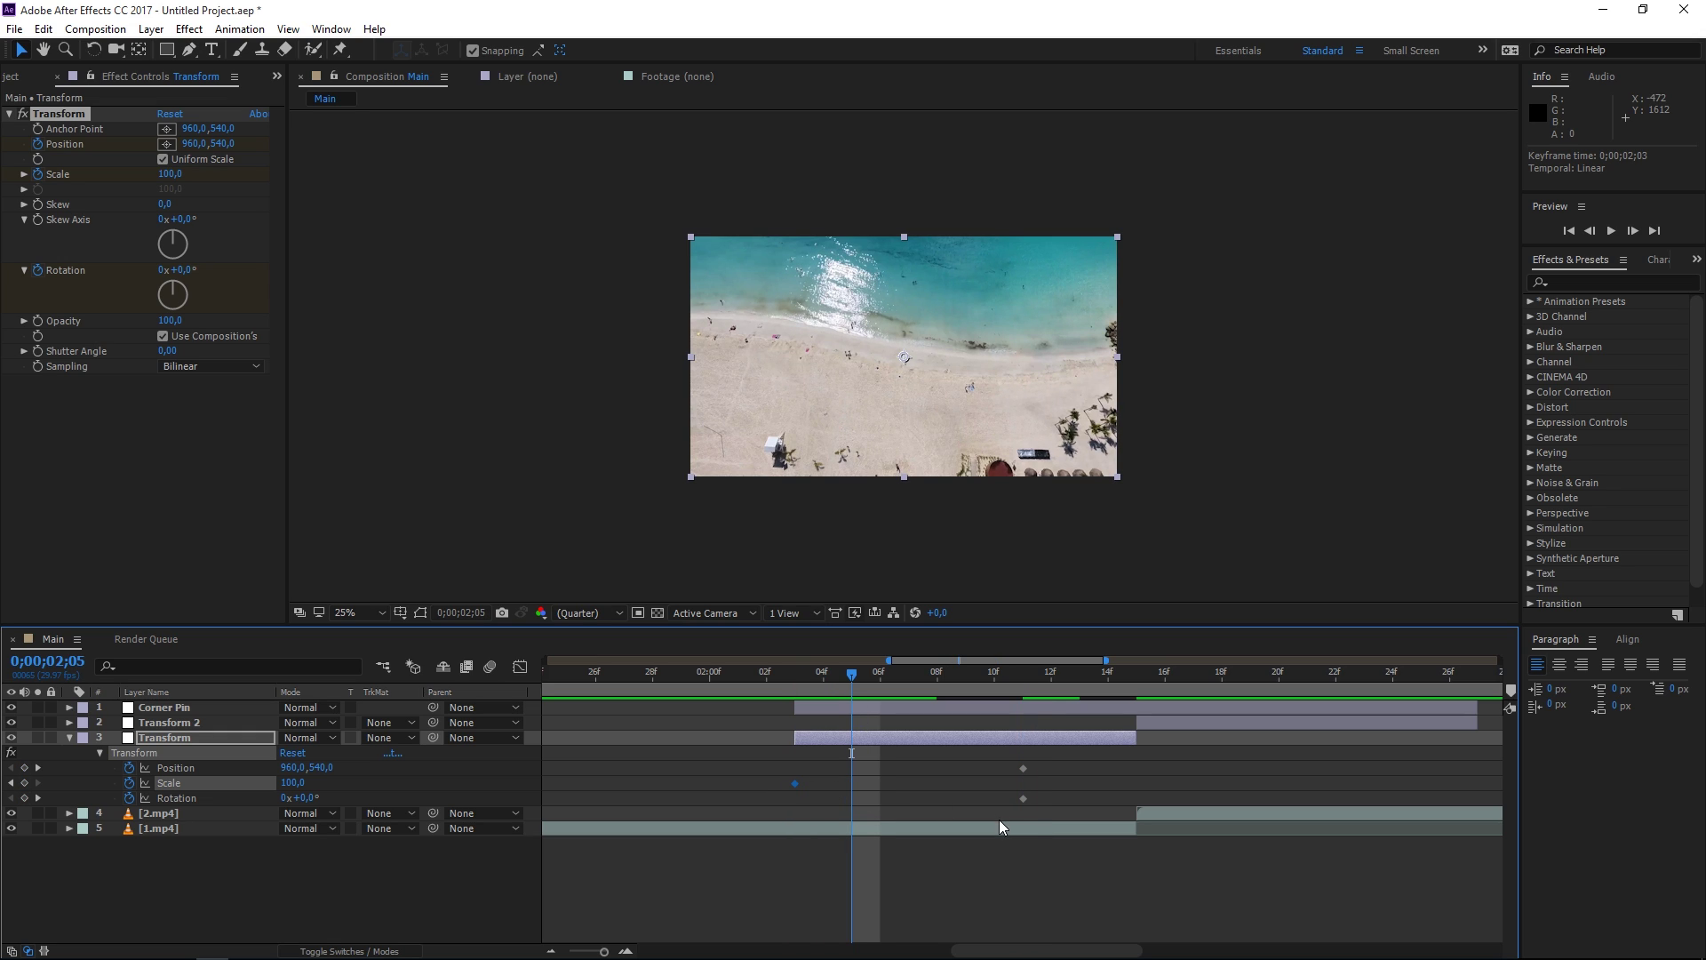
{"action": "left_click_drag", "start_coordinate": [1025, 801], "coordinate": [859, 801]}
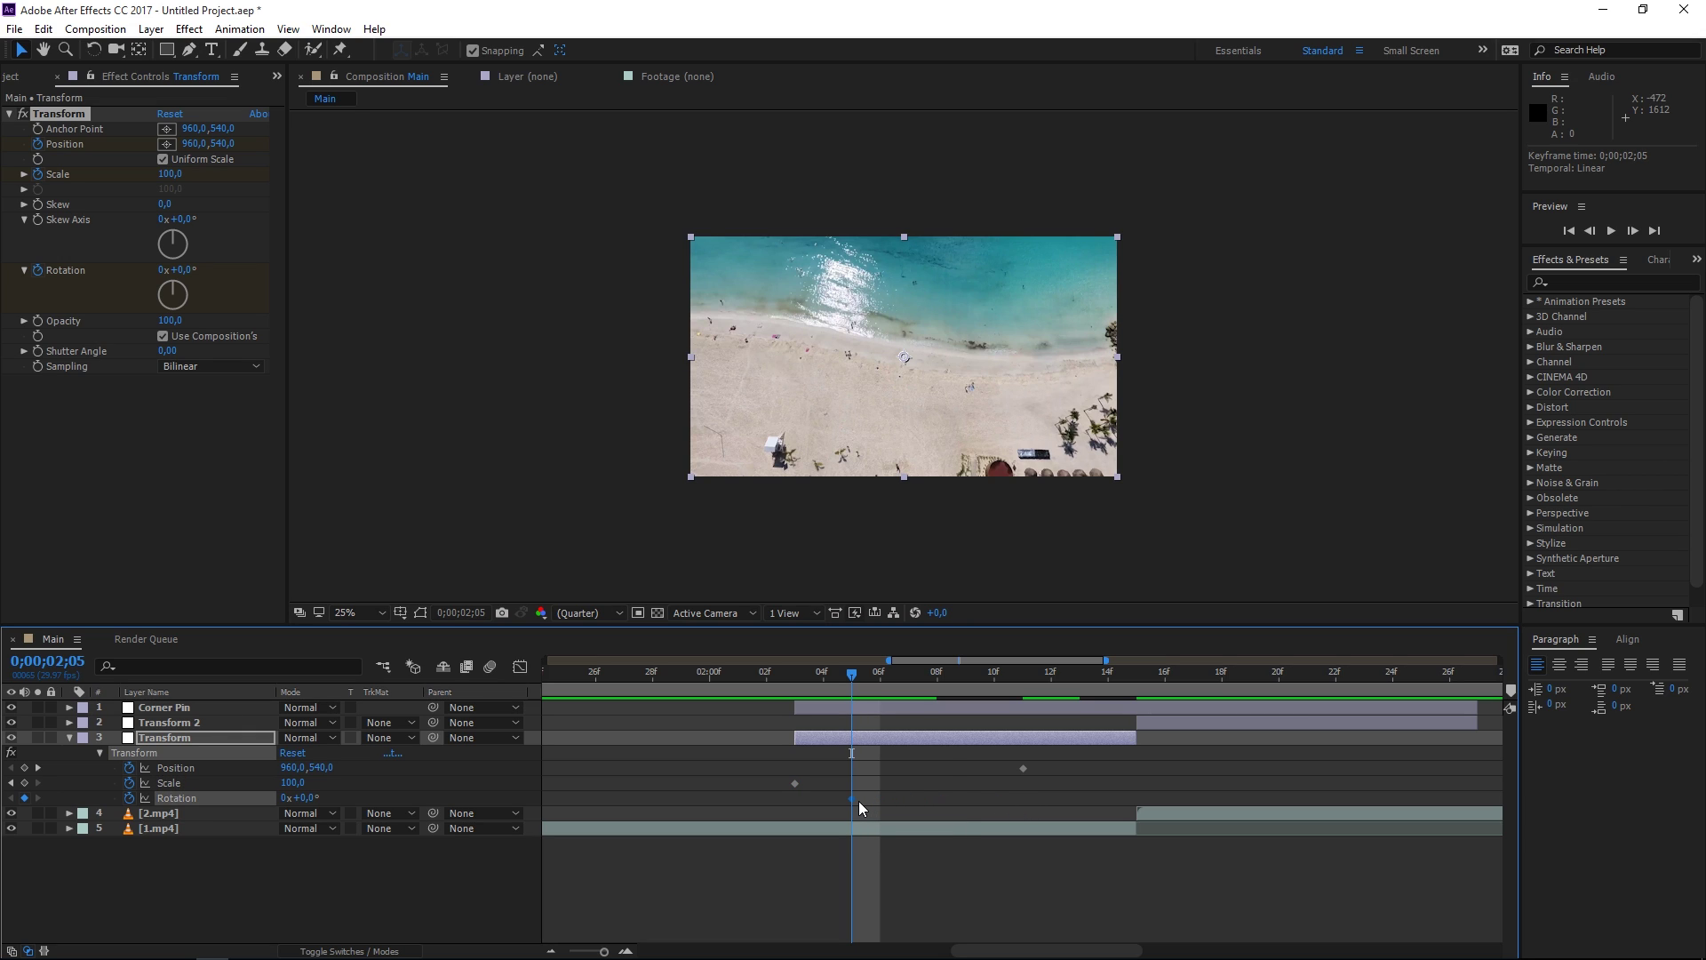
{"action": "key", "text": "Page_Down"}
{"action": "key", "text": "Page_Down"}
{"action": "left_click_drag", "start_coordinate": [1022, 769], "coordinate": [922, 774]}
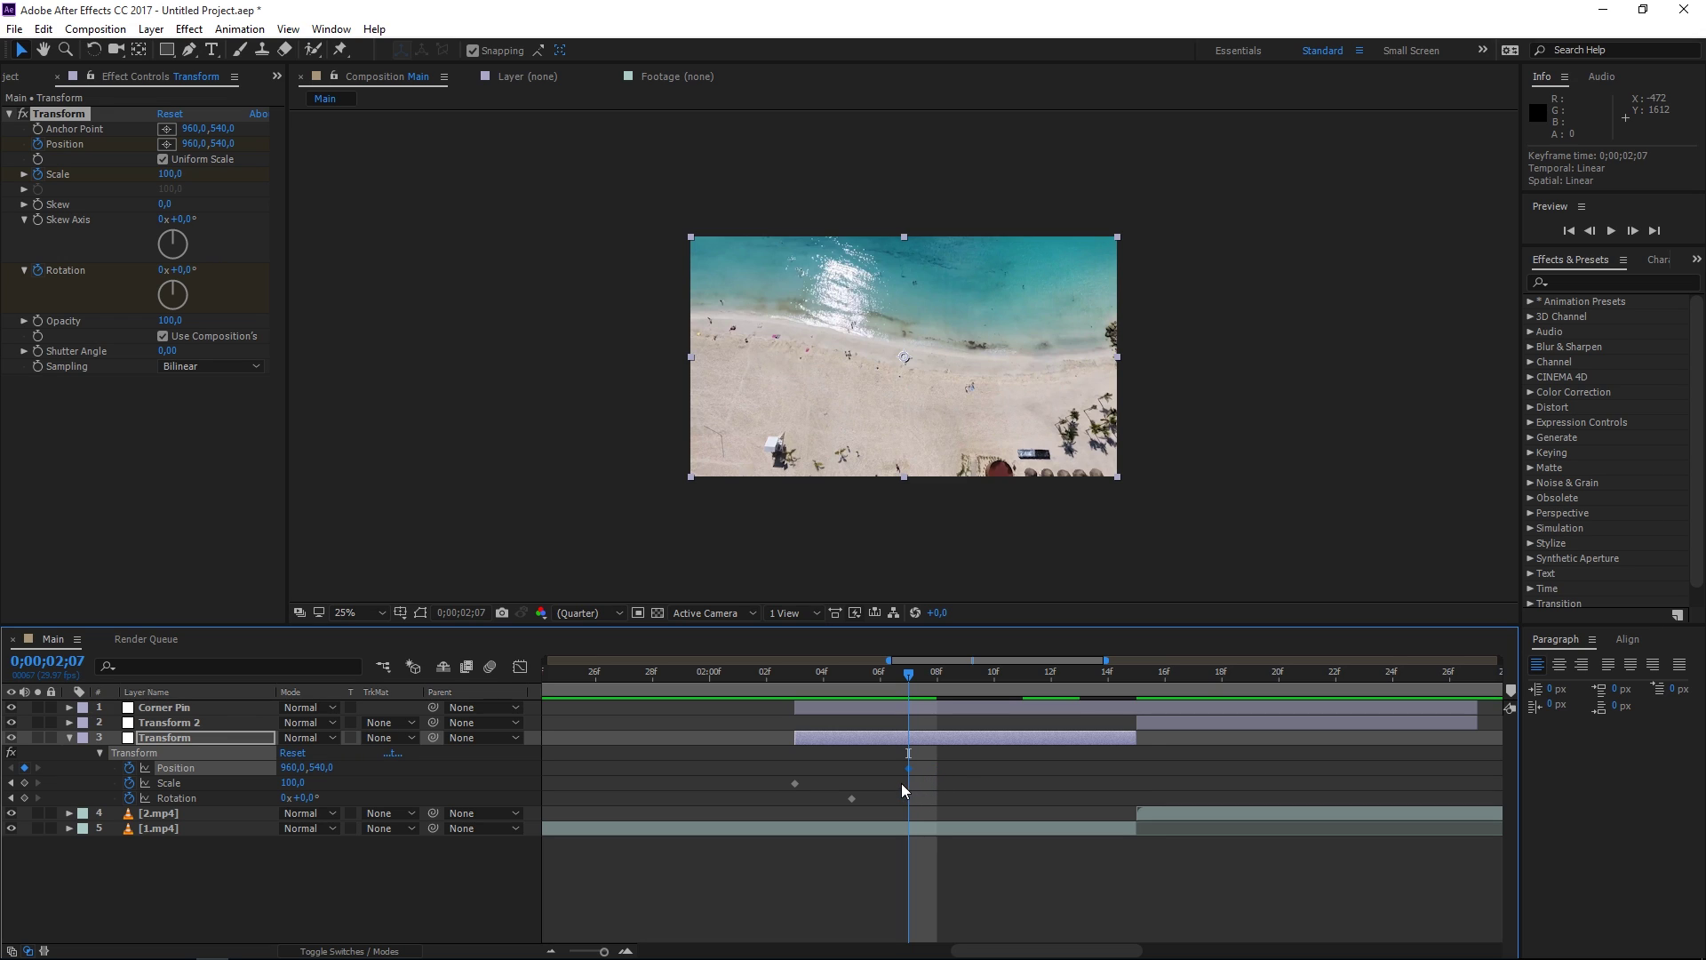
{"action": "left_click", "coordinate": [24, 781]}
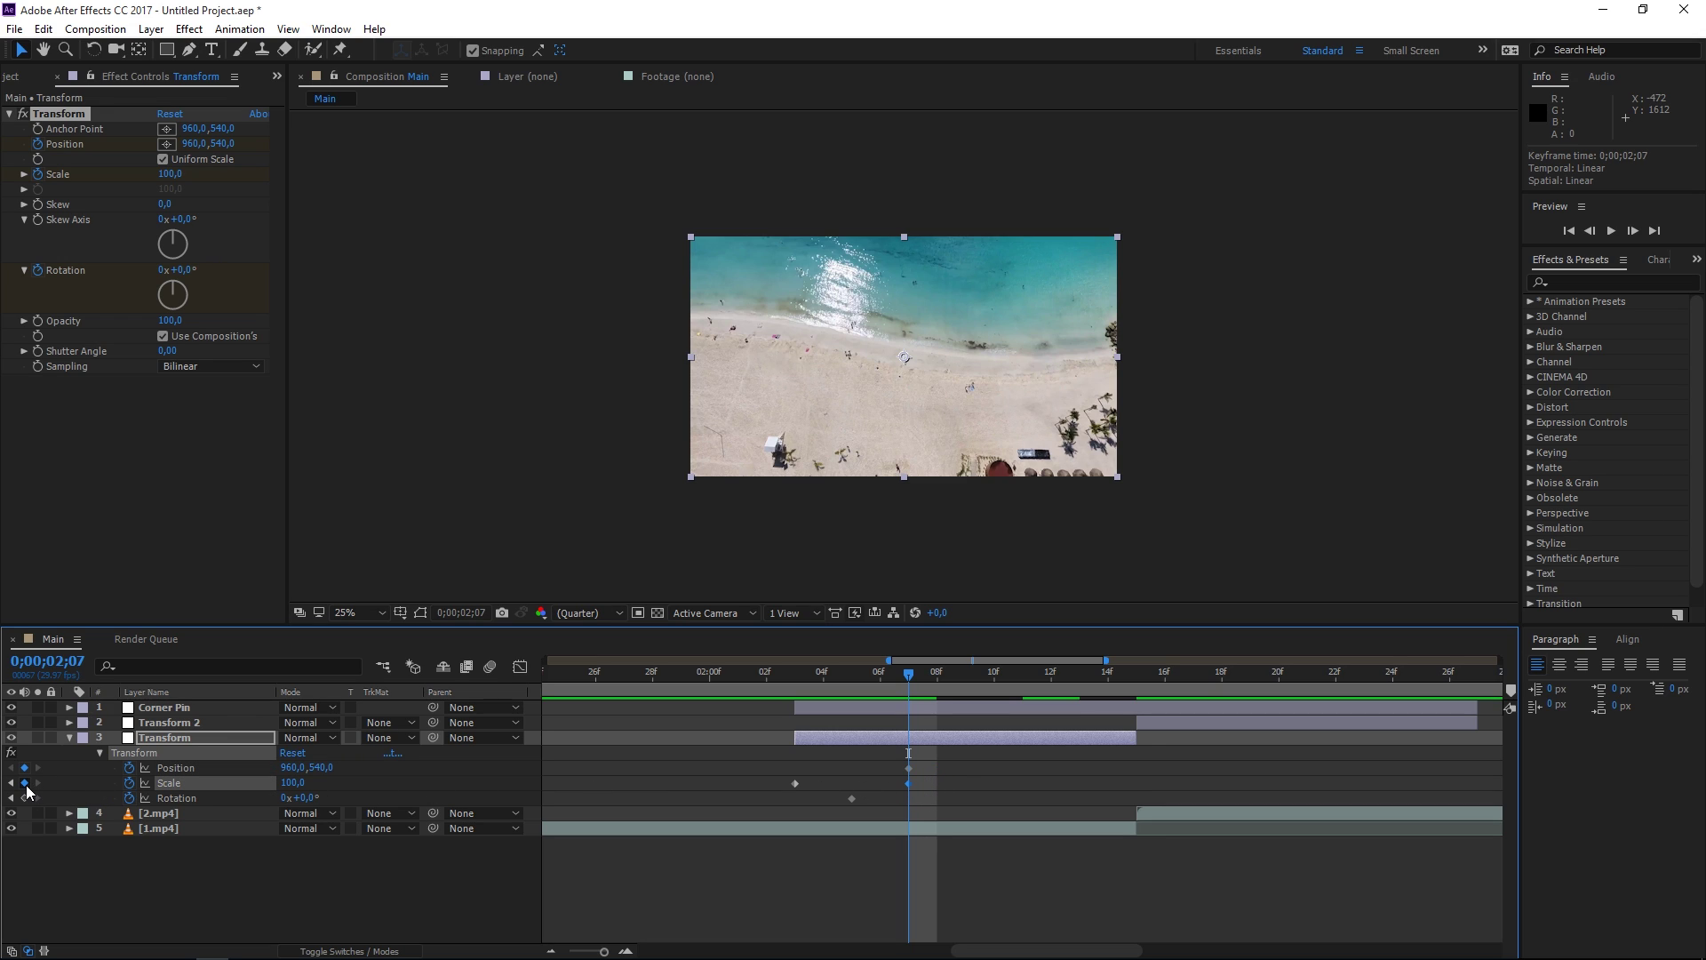
Add Position, Scale and Rotation keyframes at 0;00;02;14, just before the cut
{"action": "left_click_drag", "start_coordinate": [1121, 686], "coordinate": [1113, 686]}
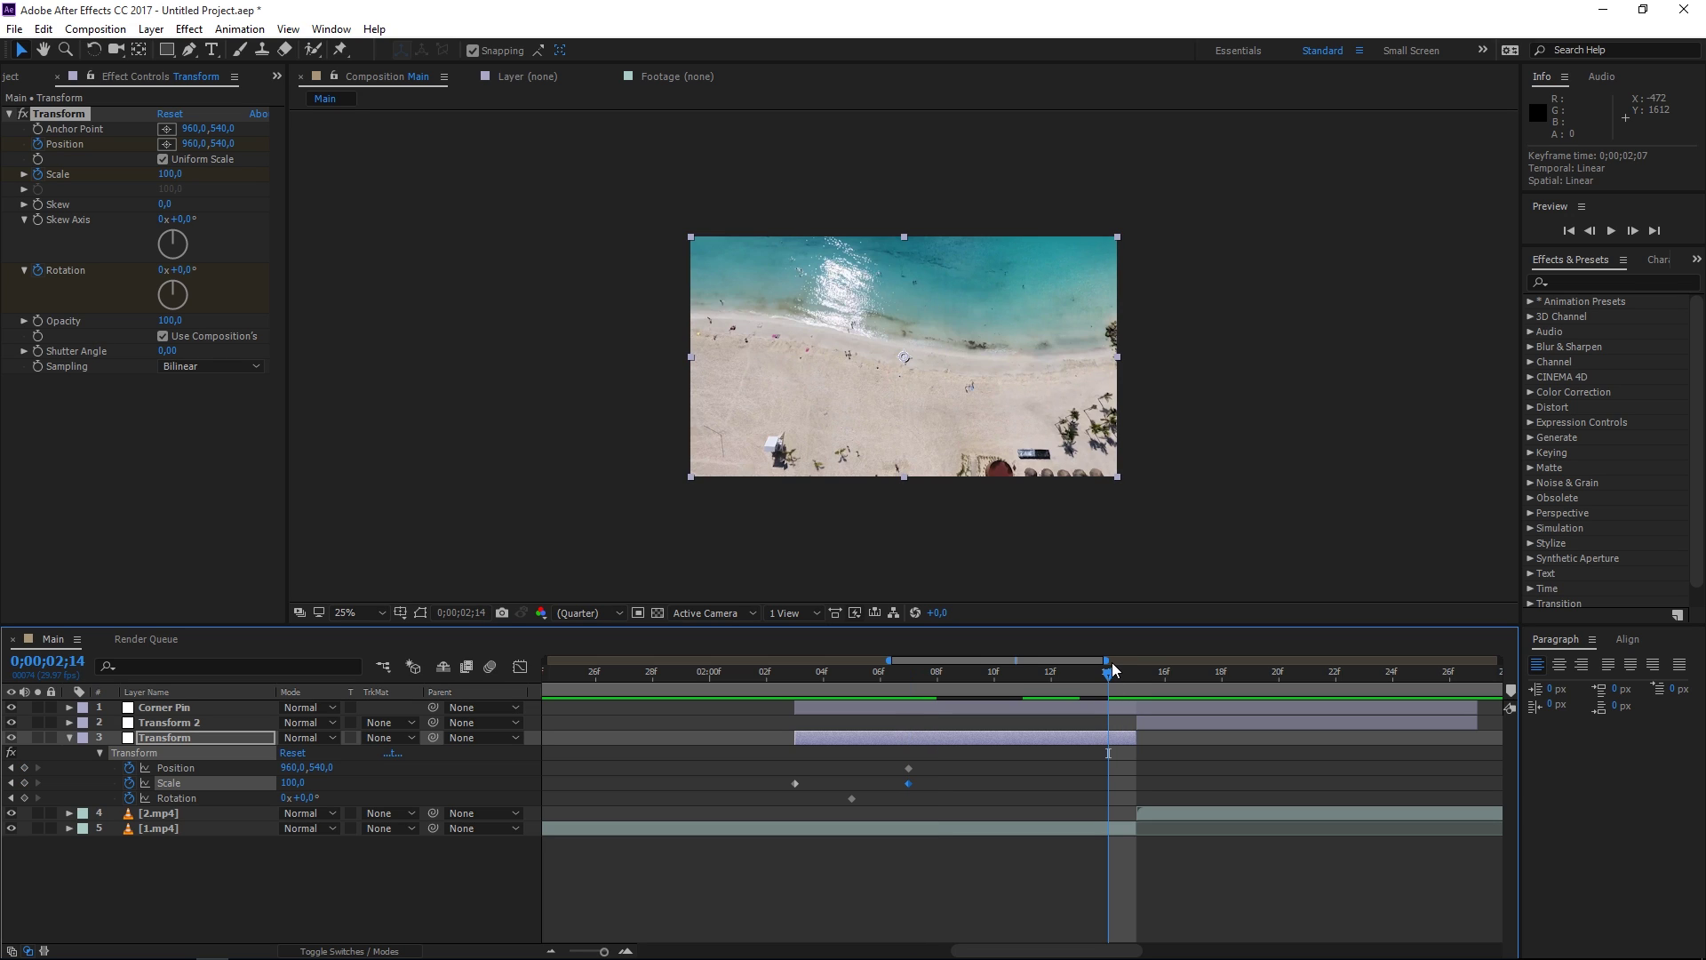
{"action": "left_click", "coordinate": [1127, 674]}
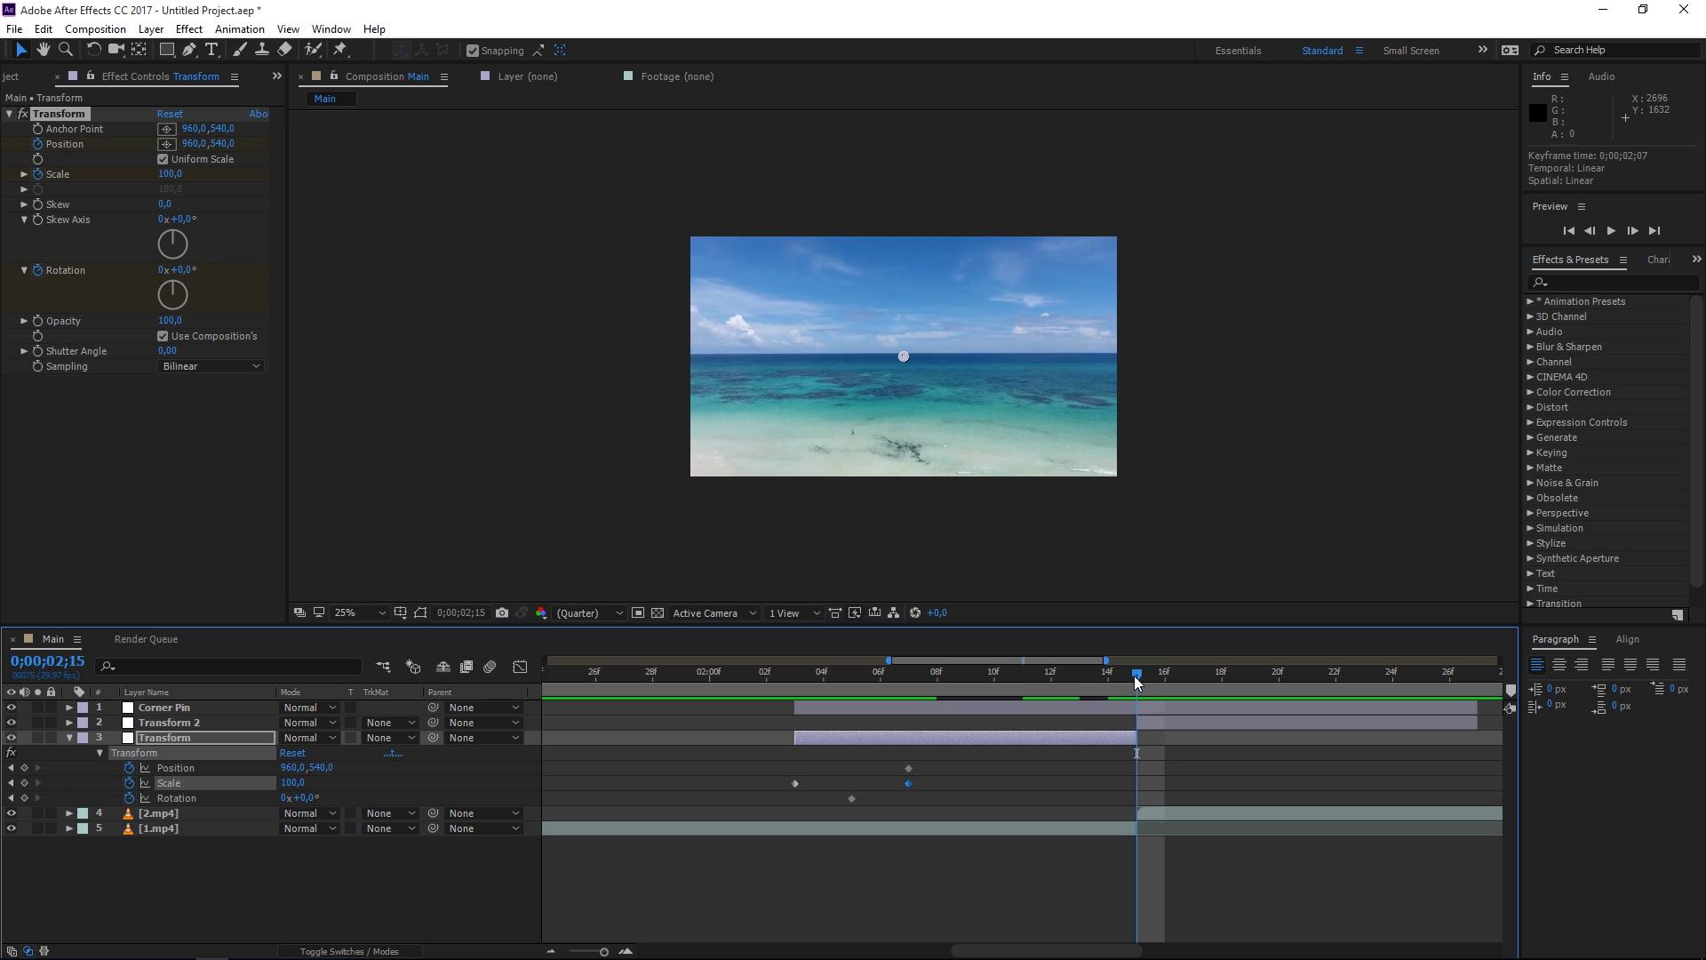
{"action": "key", "text": "Page_Up"}
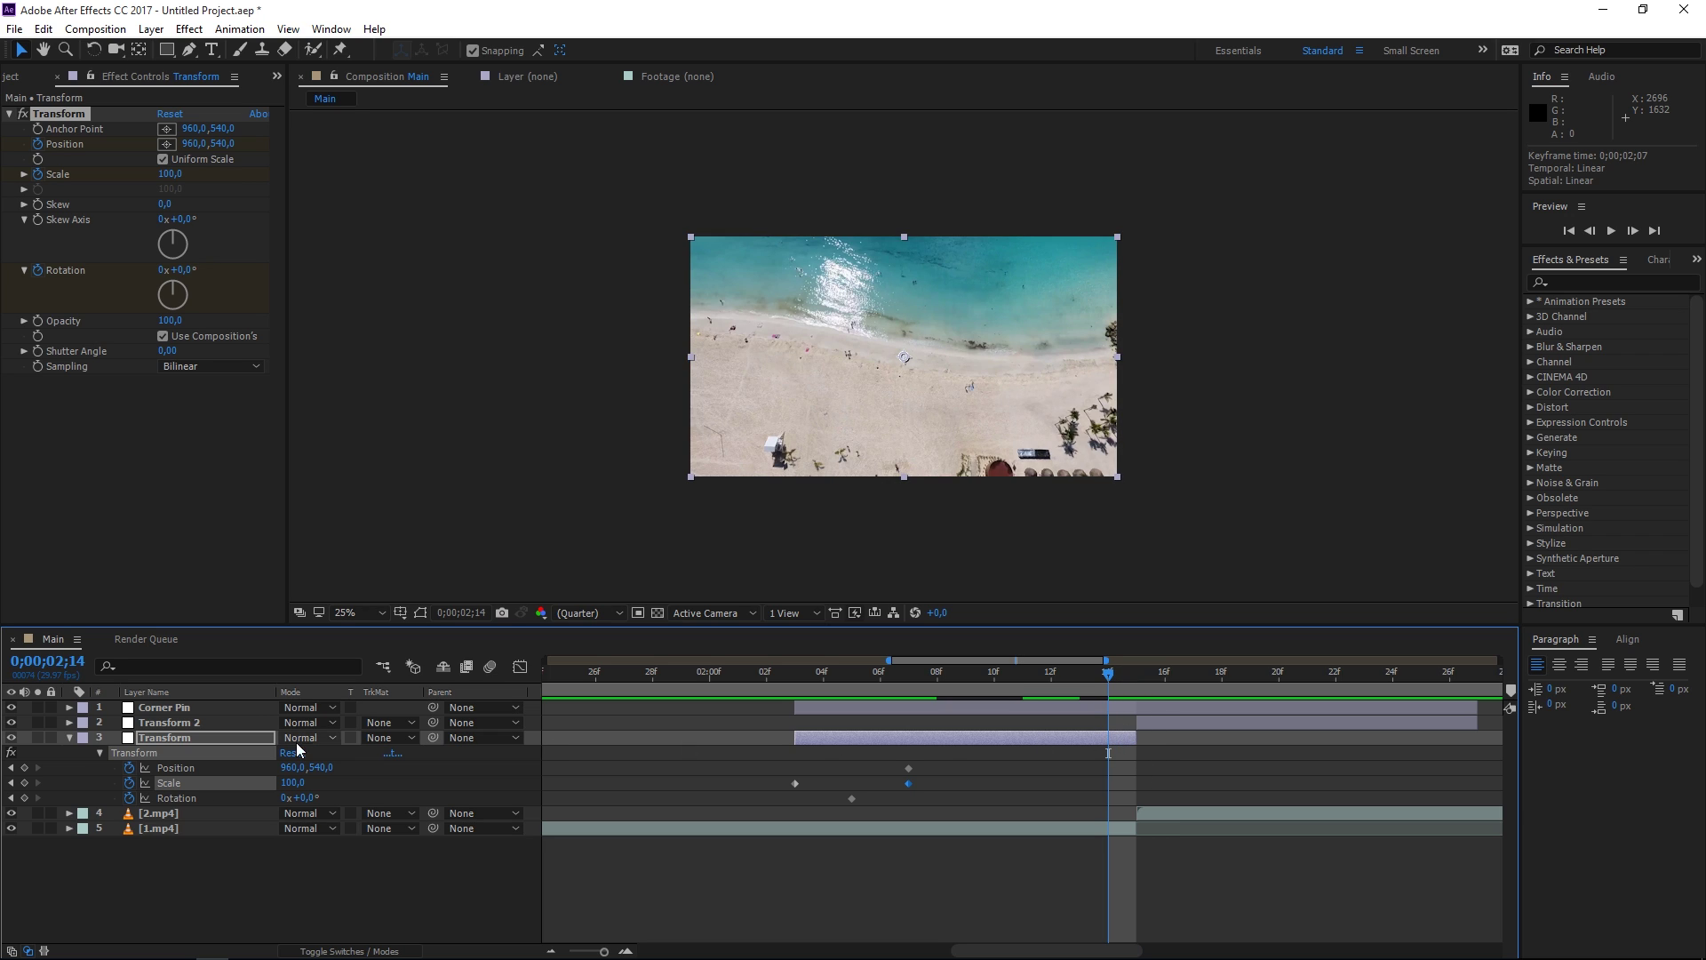
{"action": "left_click", "coordinate": [24, 769]}
{"action": "left_click", "coordinate": [24, 783]}
{"action": "left_click", "coordinate": [24, 798]}
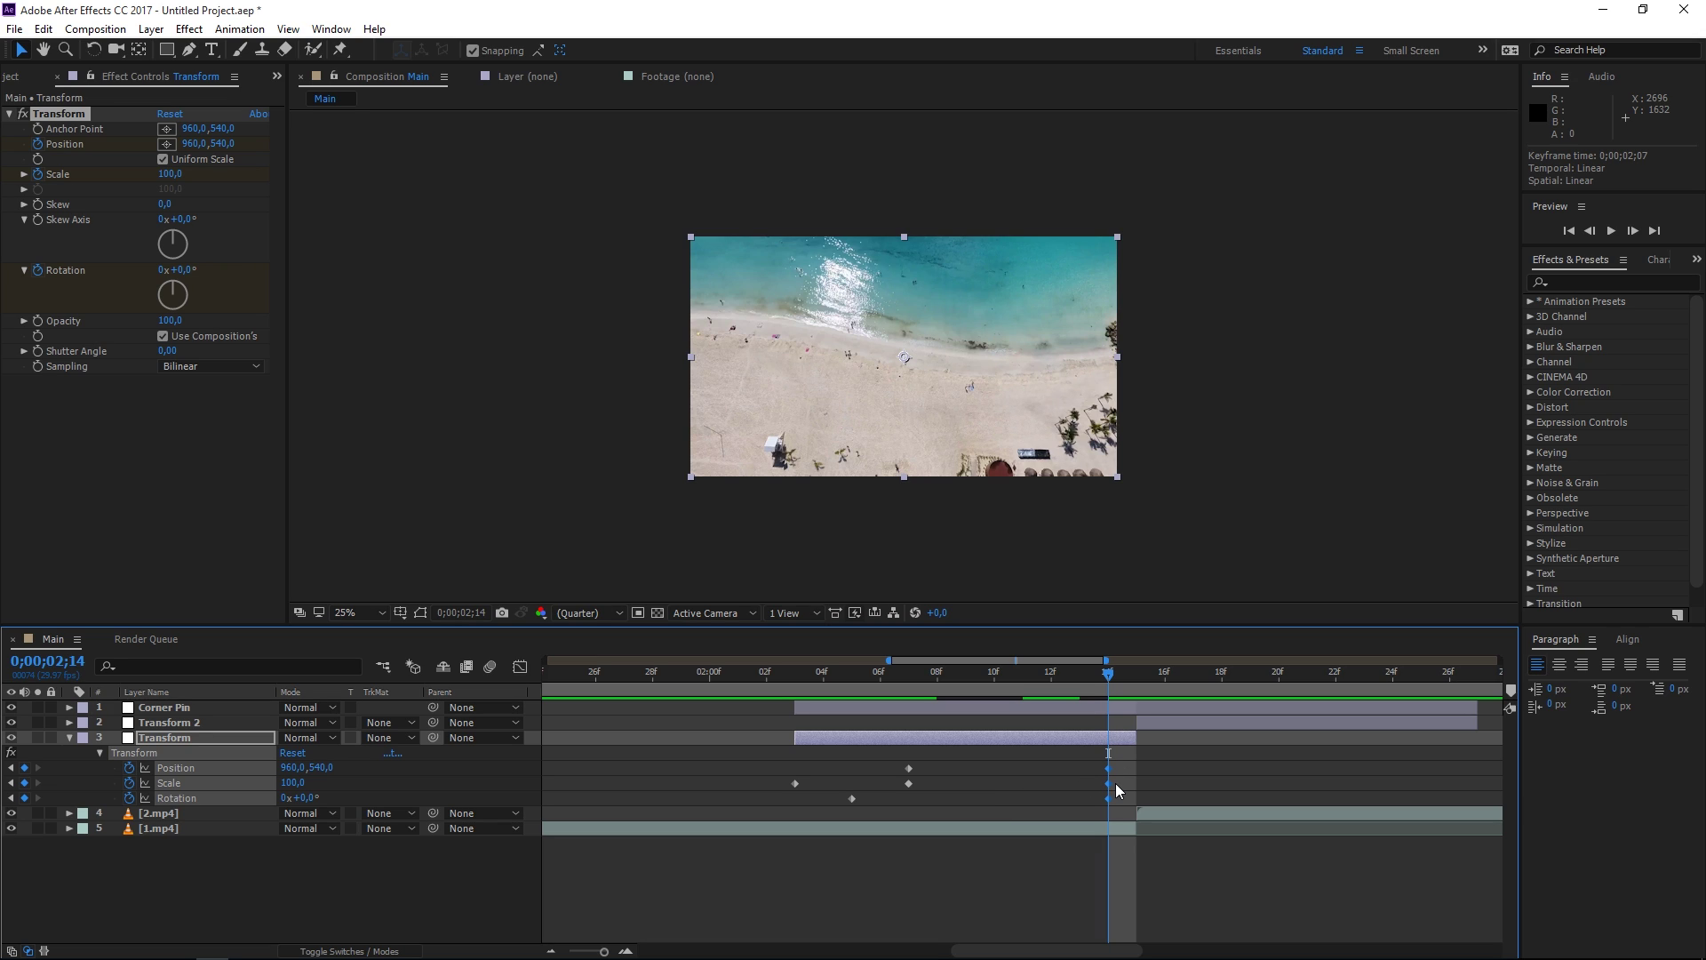
Set the 2;14 Transform Scale to 25 and Rotation to 60°
{"action": "left_click", "coordinate": [172, 175]}
{"action": "type", "text": "25"}
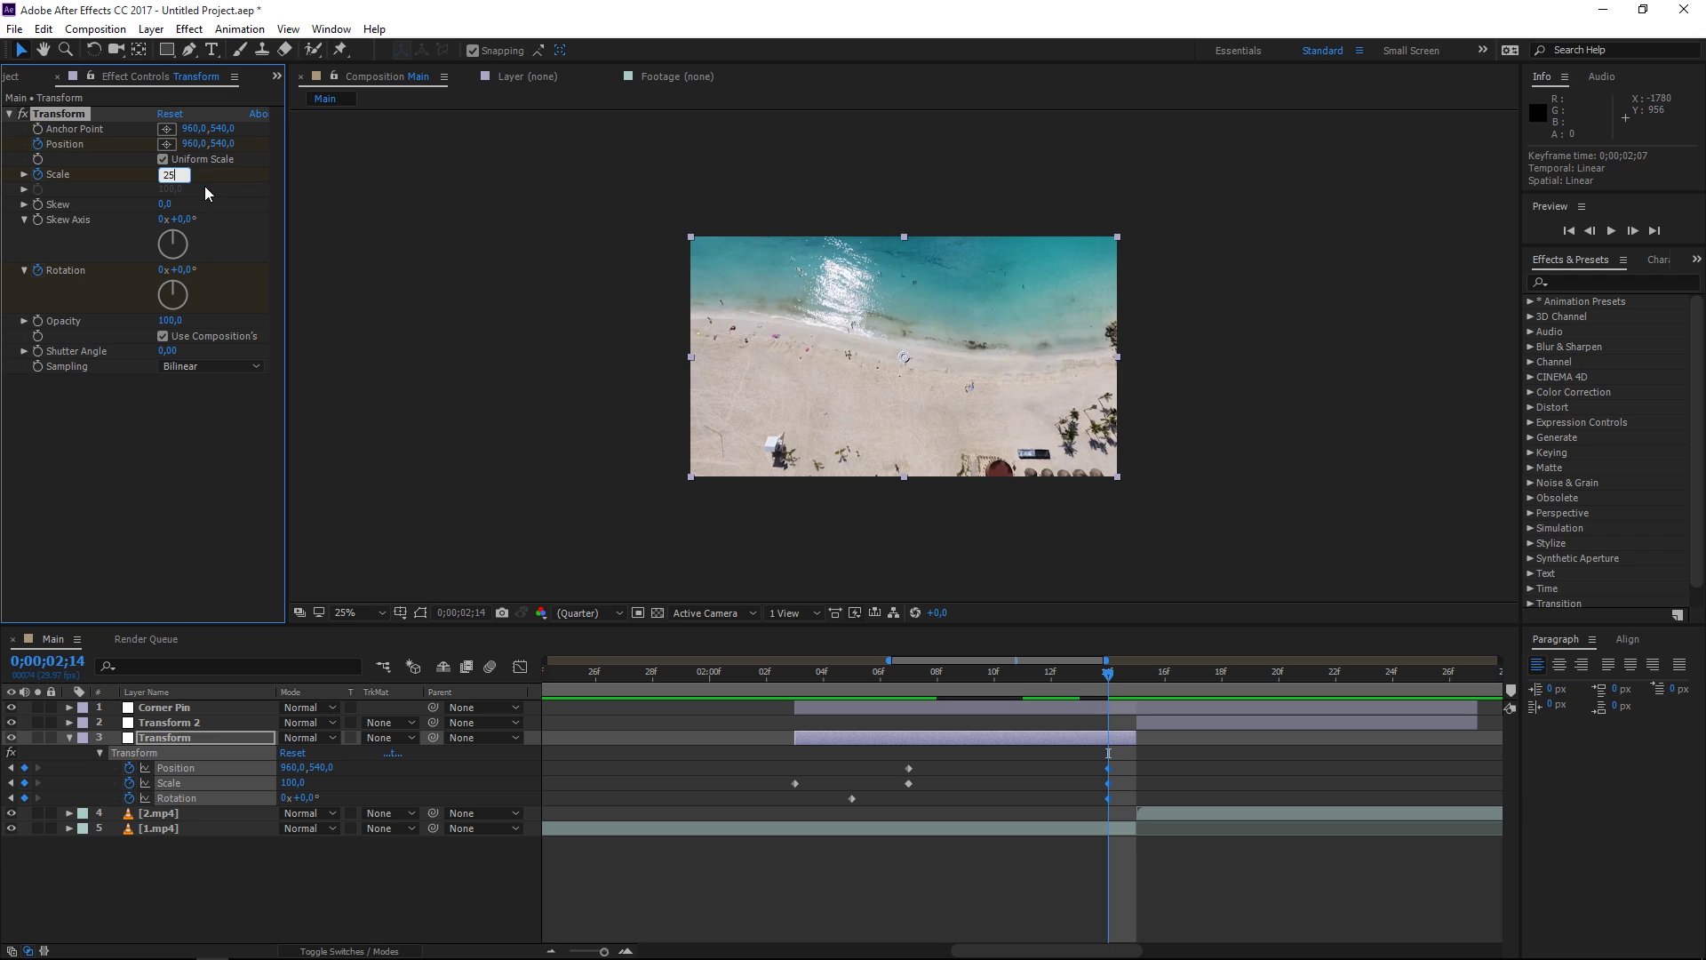
{"action": "key", "text": "Return"}
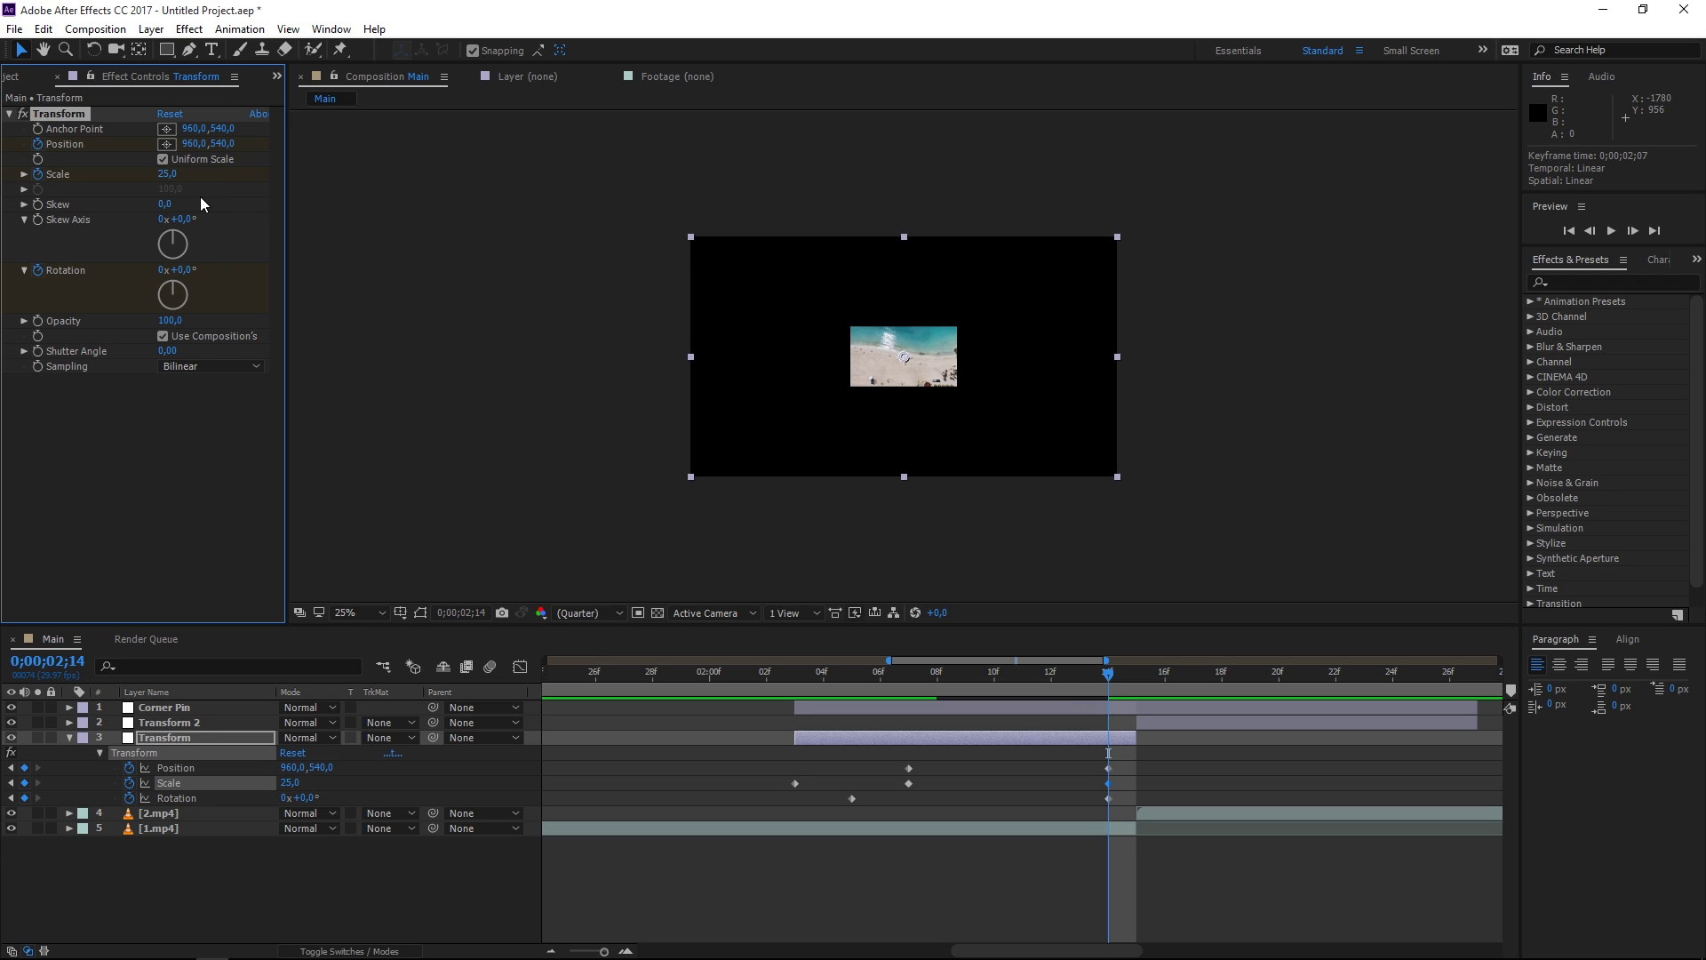
{"action": "left_click", "coordinate": [183, 269]}
{"action": "type", "text": "60"}
{"action": "key", "text": "Return"}
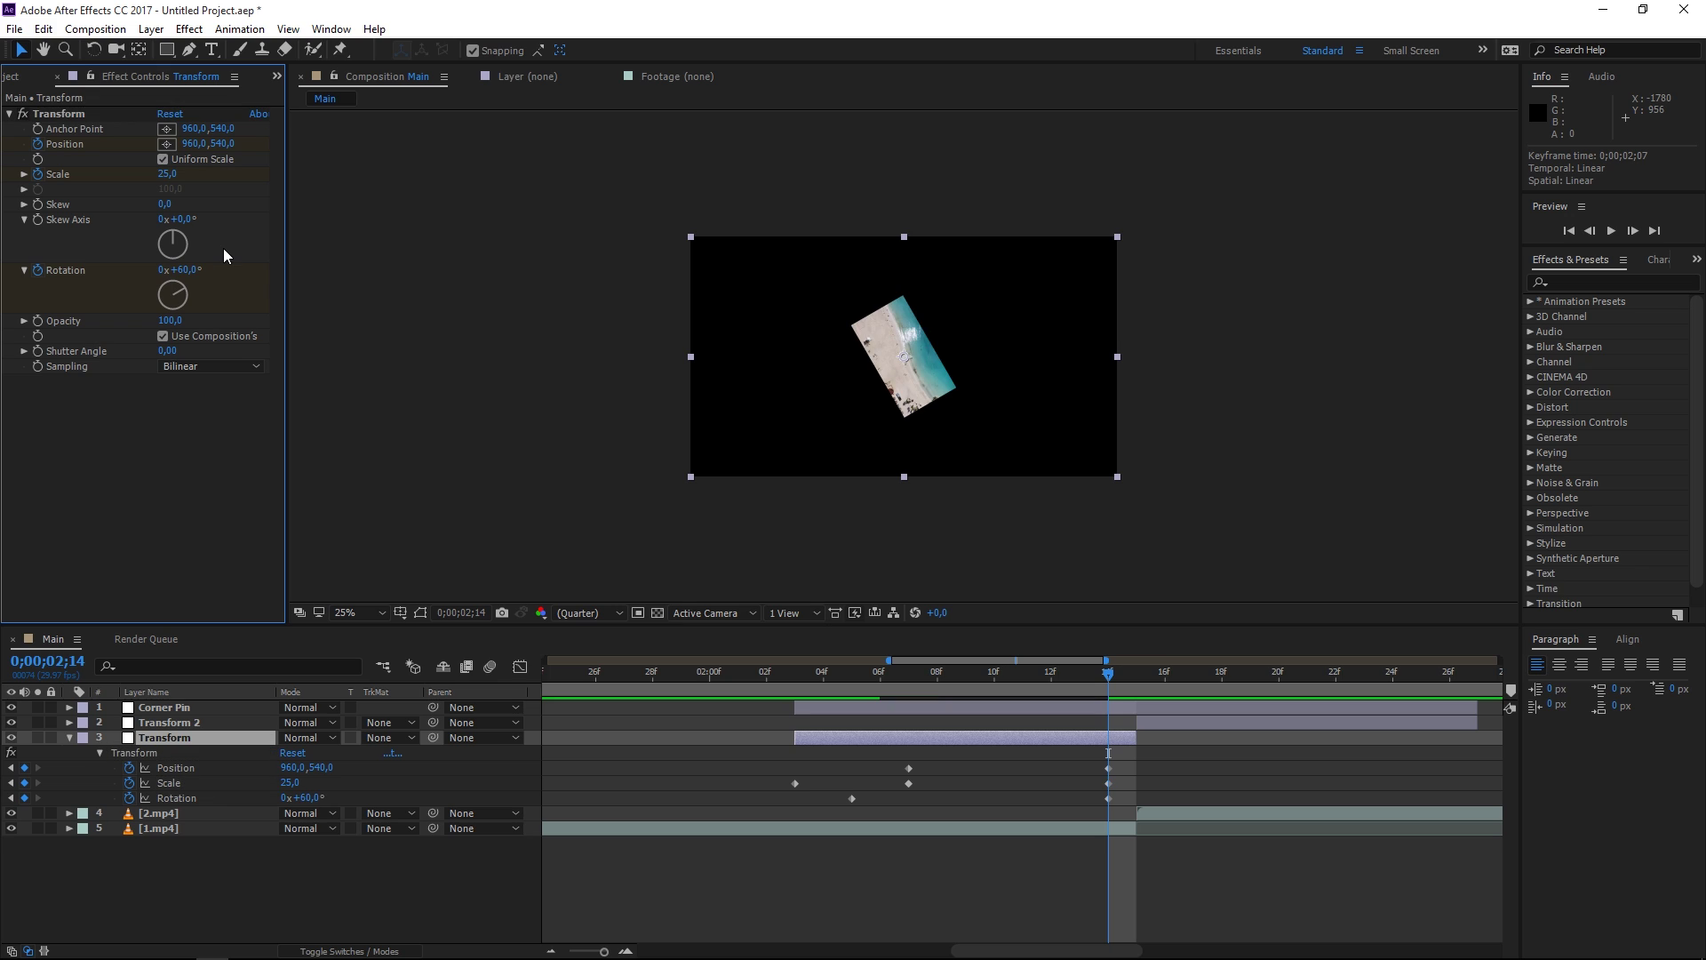
Move the layer's Position to 271,248 near the top-left, then scrub back to 2;11
{"action": "left_click_drag", "start_coordinate": [192, 143], "coordinate": [311, 178]}
{"action": "left_click_drag", "start_coordinate": [919, 358], "coordinate": [753, 299]}
{"action": "left_click_drag", "start_coordinate": [1108, 673], "coordinate": [917, 673]}
Lower the 2;07 Scale keyframe to 85% and scrub the spin from 0;00;02;03
{"action": "left_click", "coordinate": [907, 783]}
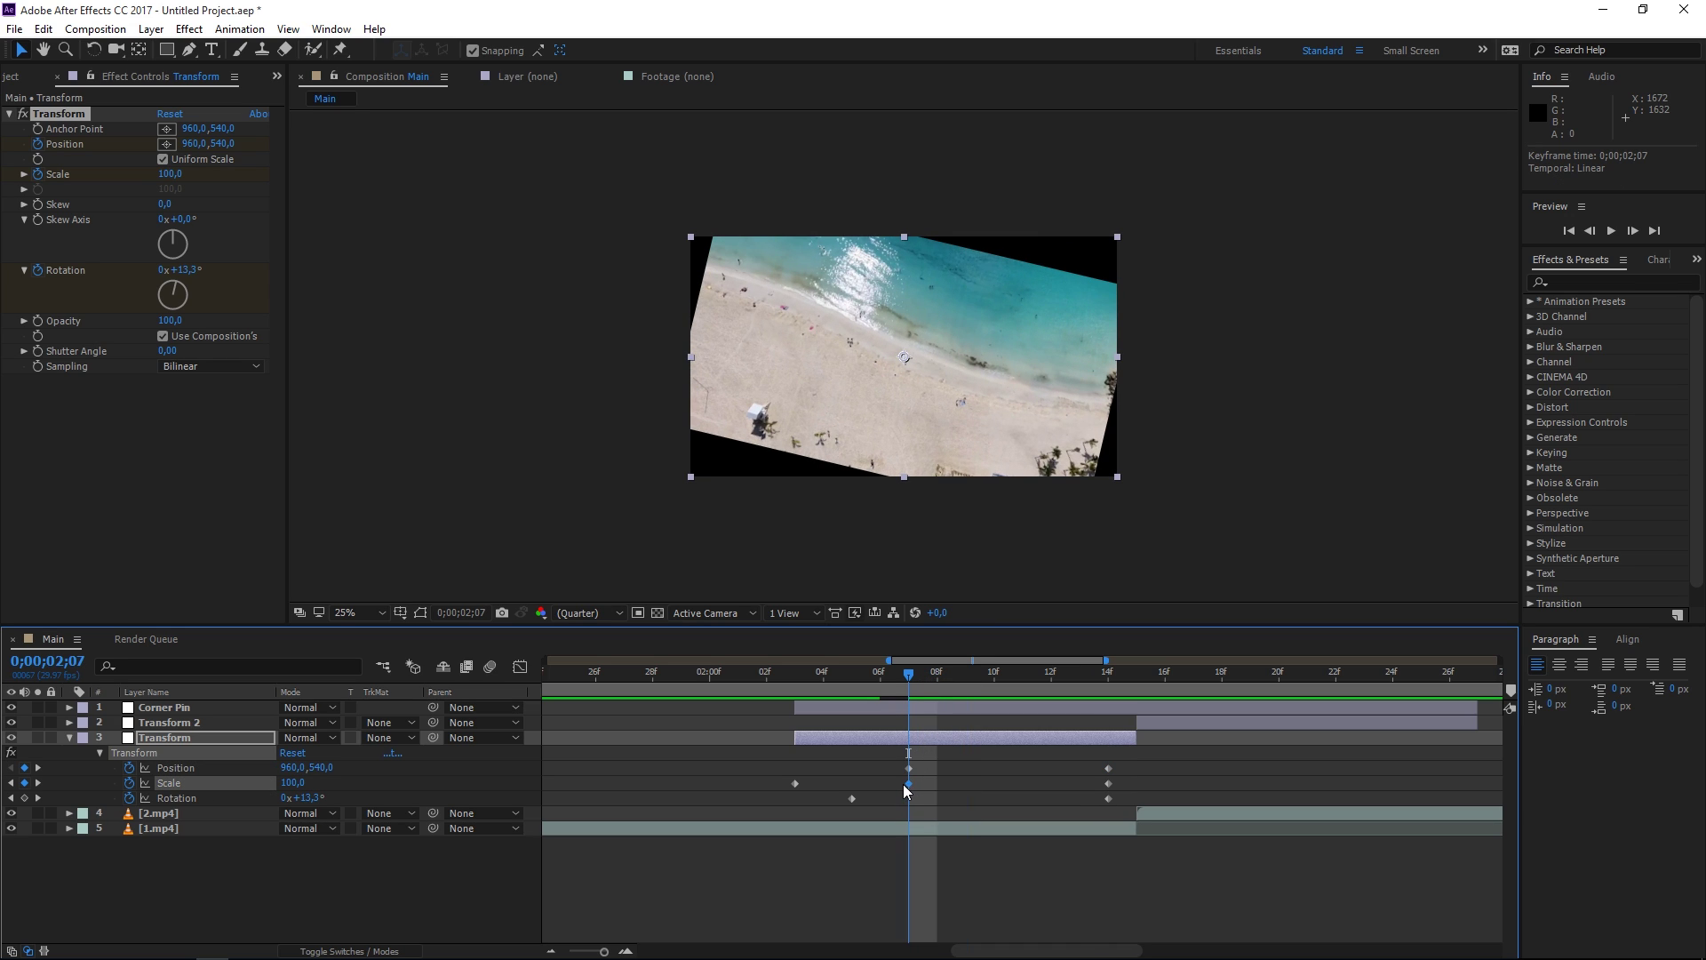
{"action": "left_click", "coordinate": [292, 783]}
{"action": "left_click", "coordinate": [348, 785]}
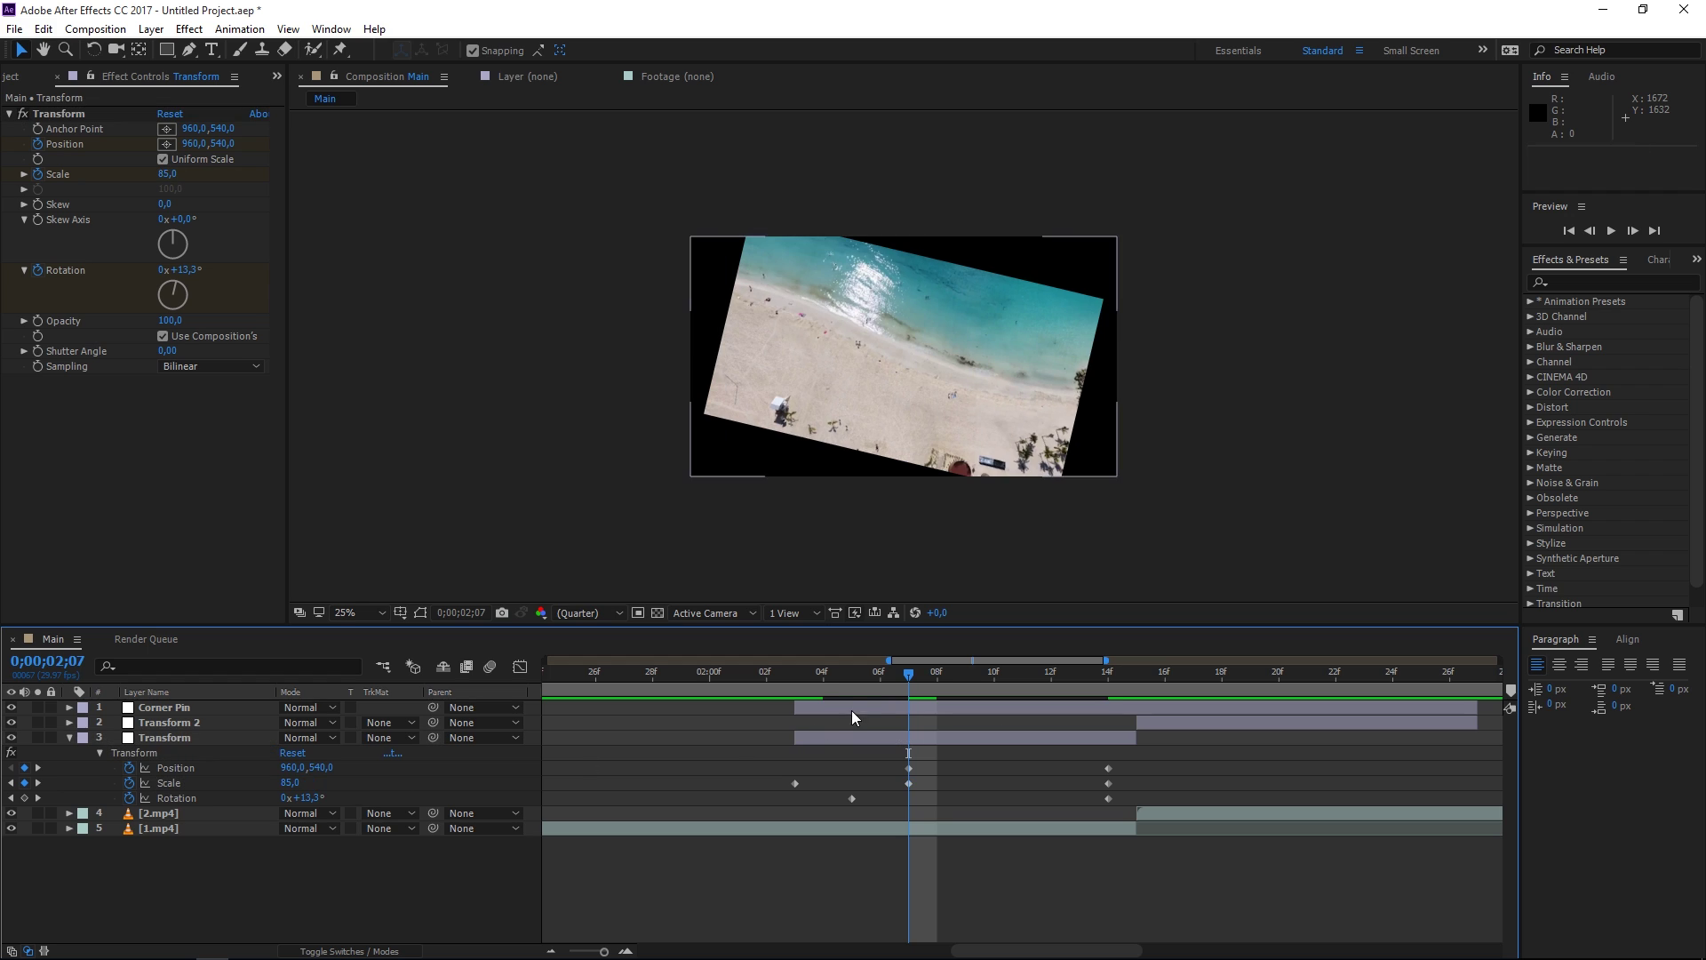
{"action": "left_click", "coordinate": [796, 678]}
{"action": "left_click_drag", "start_coordinate": [801, 684], "coordinate": [1160, 799]}
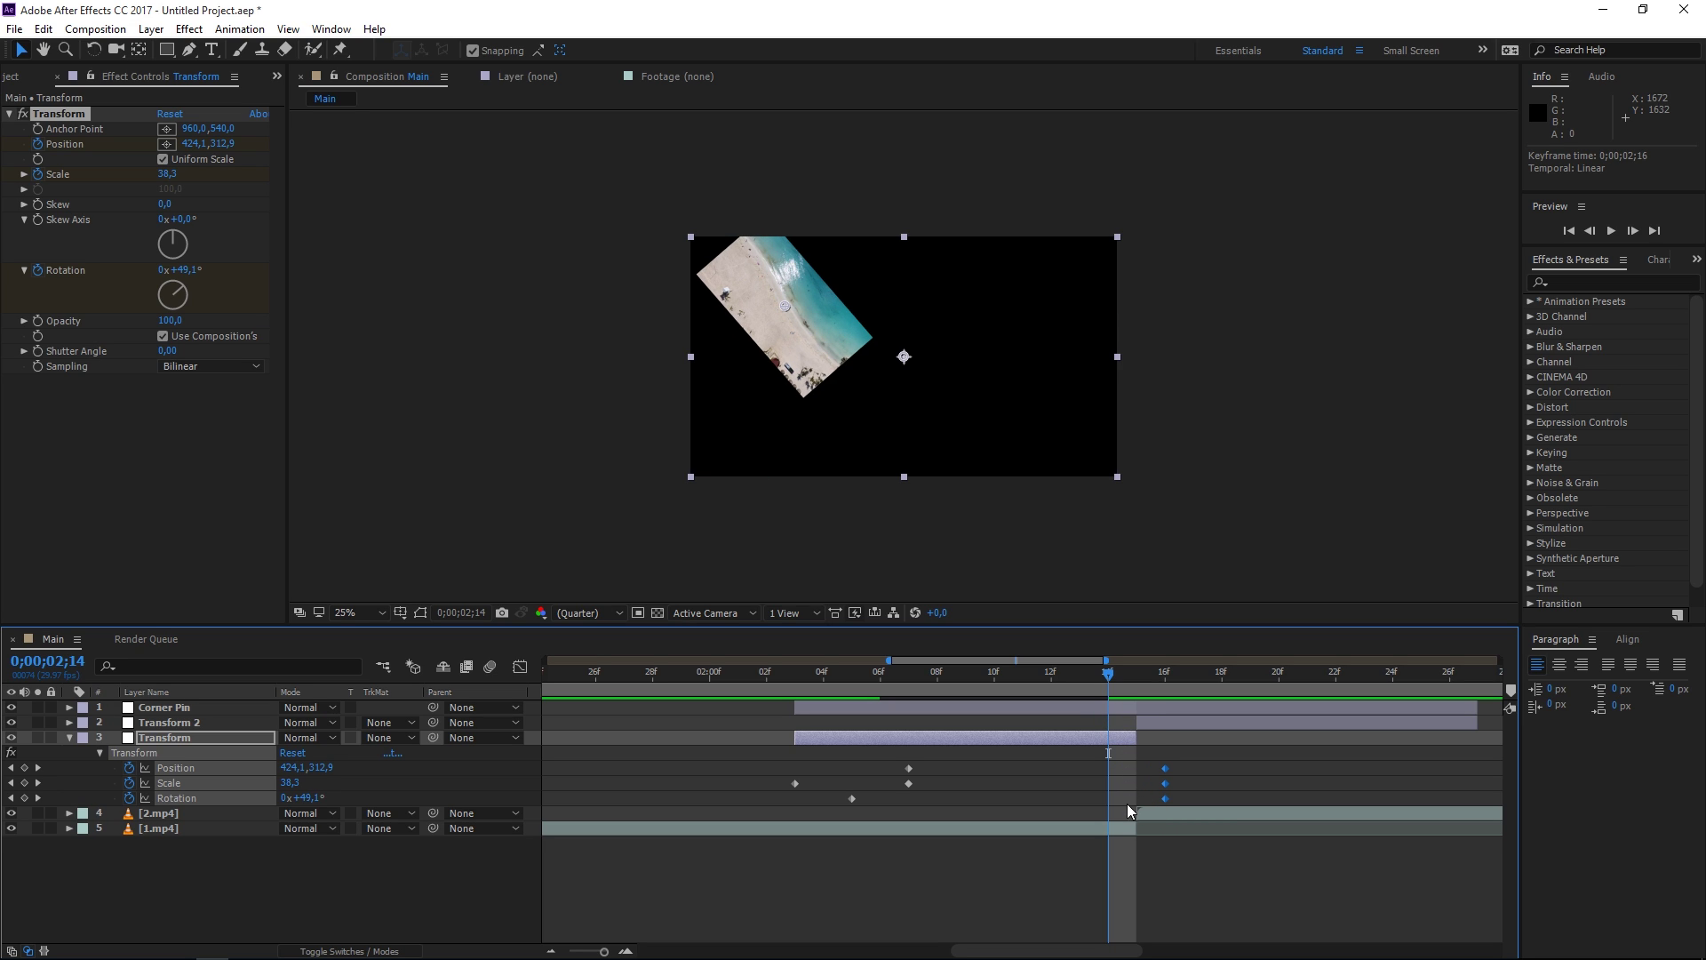
Apply Easy Ease (F9) to all of the Transform layer's keyframes, check their curves, then select Transform 2
{"action": "left_click_drag", "start_coordinate": [1210, 740], "coordinate": [735, 801]}
{"action": "key", "text": "F9"}
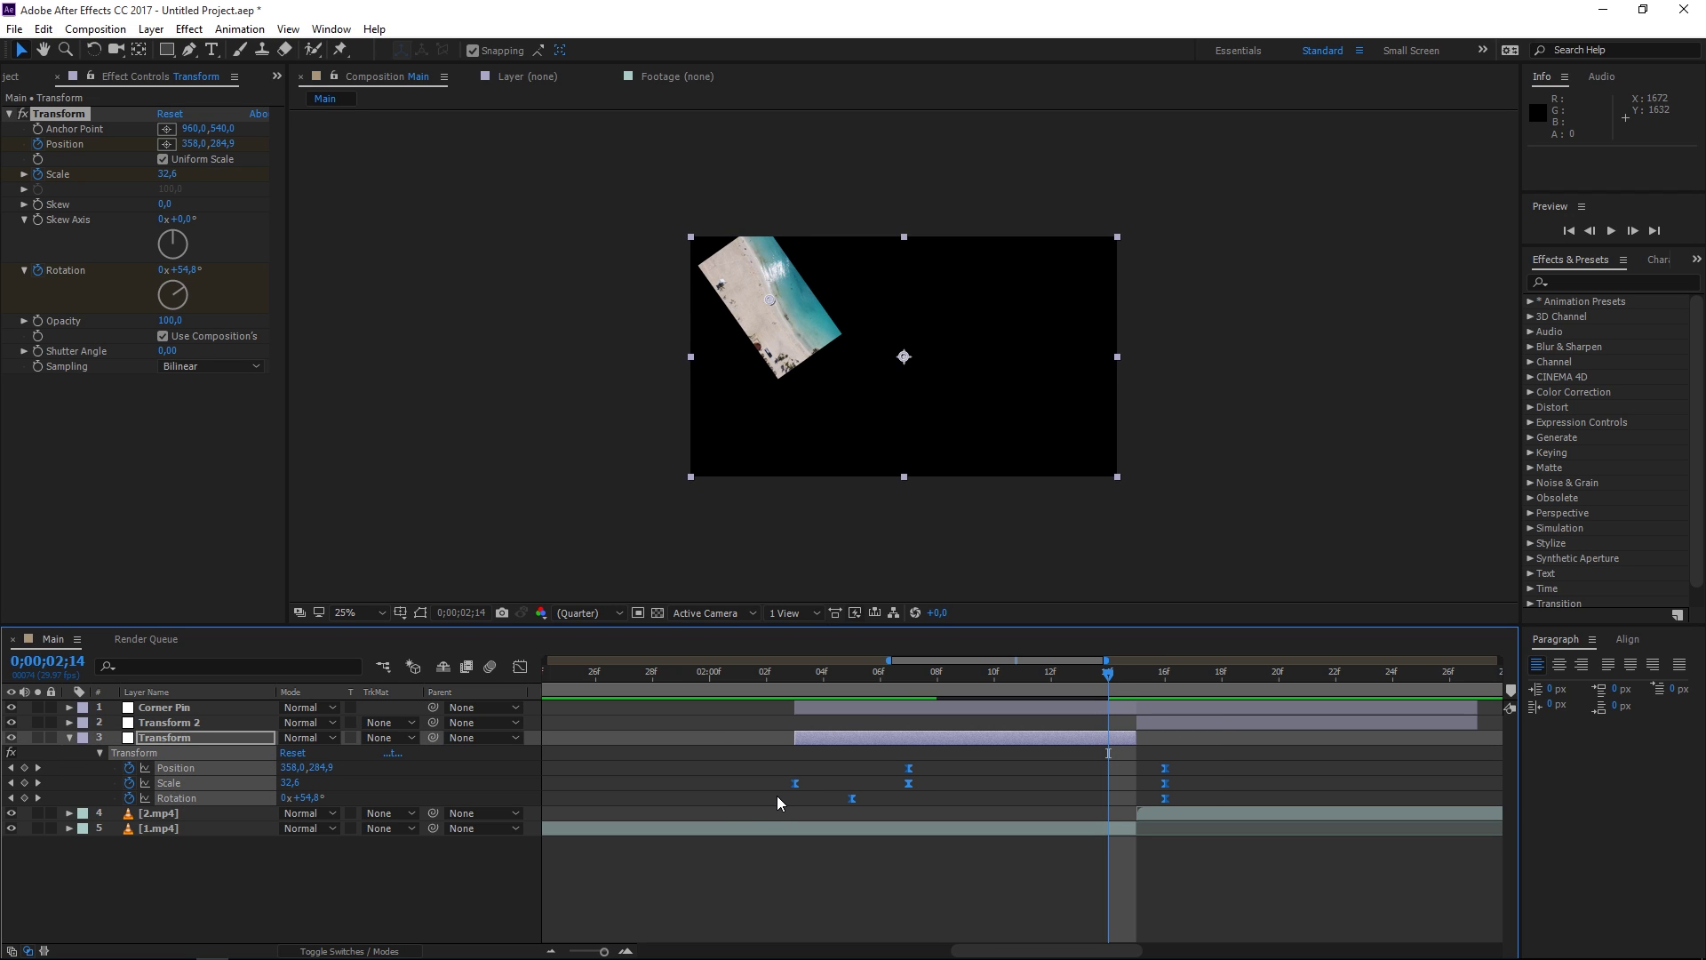
{"action": "left_click", "coordinate": [521, 666]}
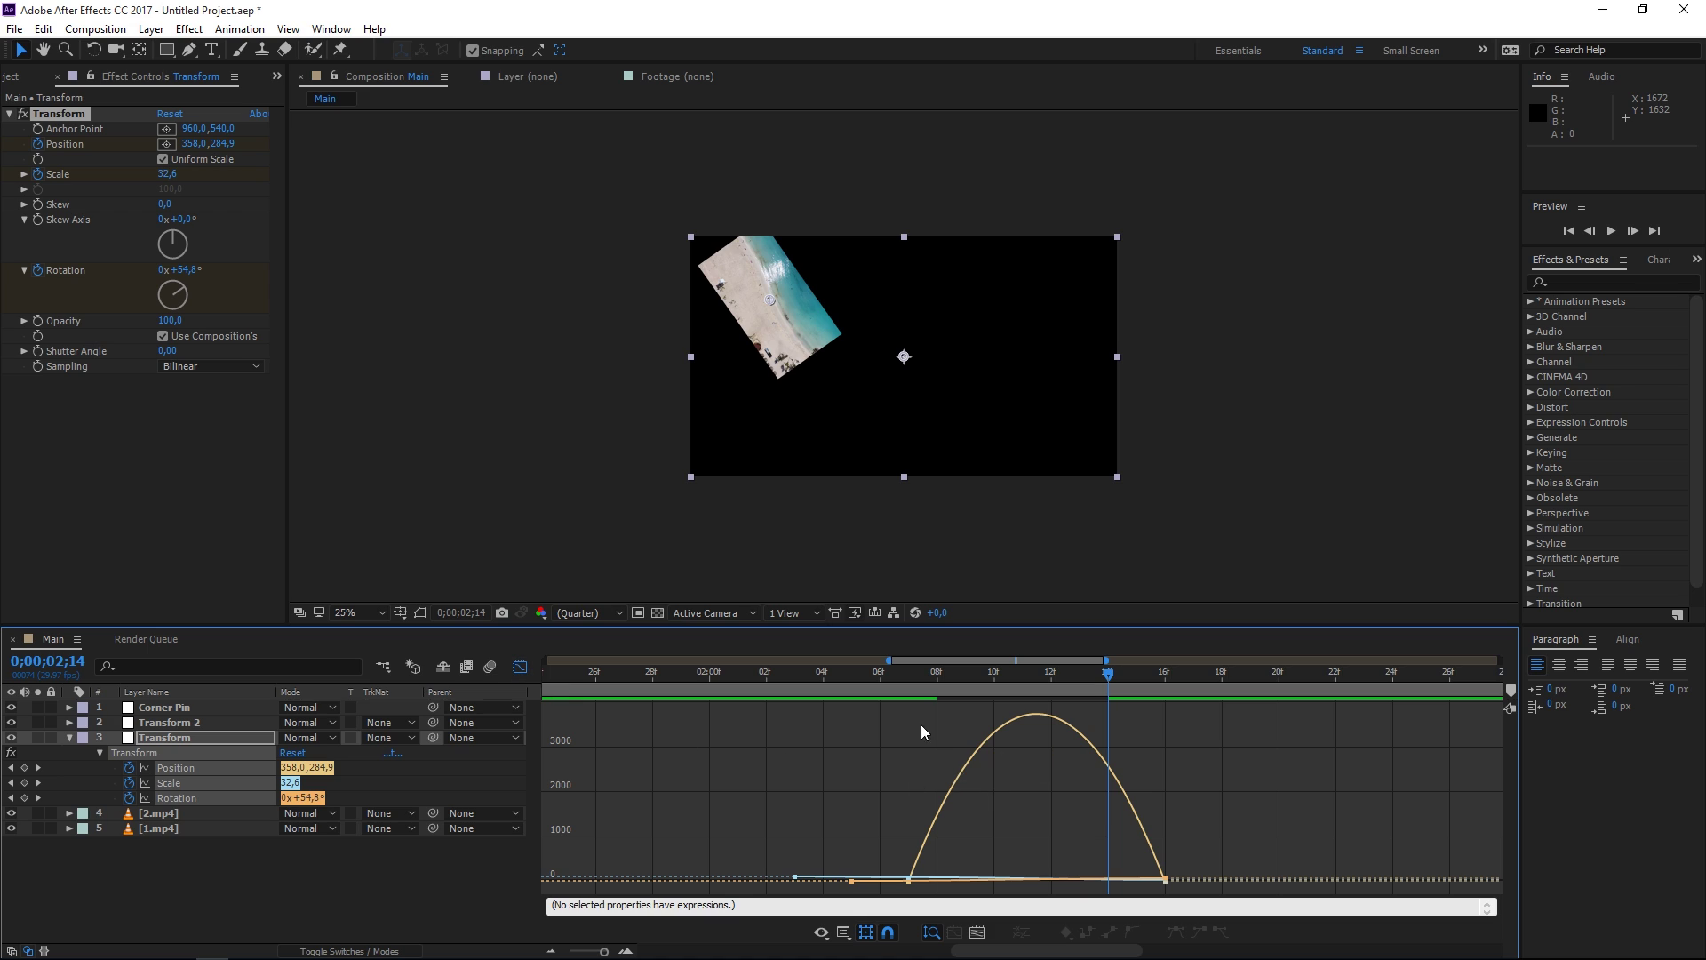
{"action": "left_click", "coordinate": [521, 666]}
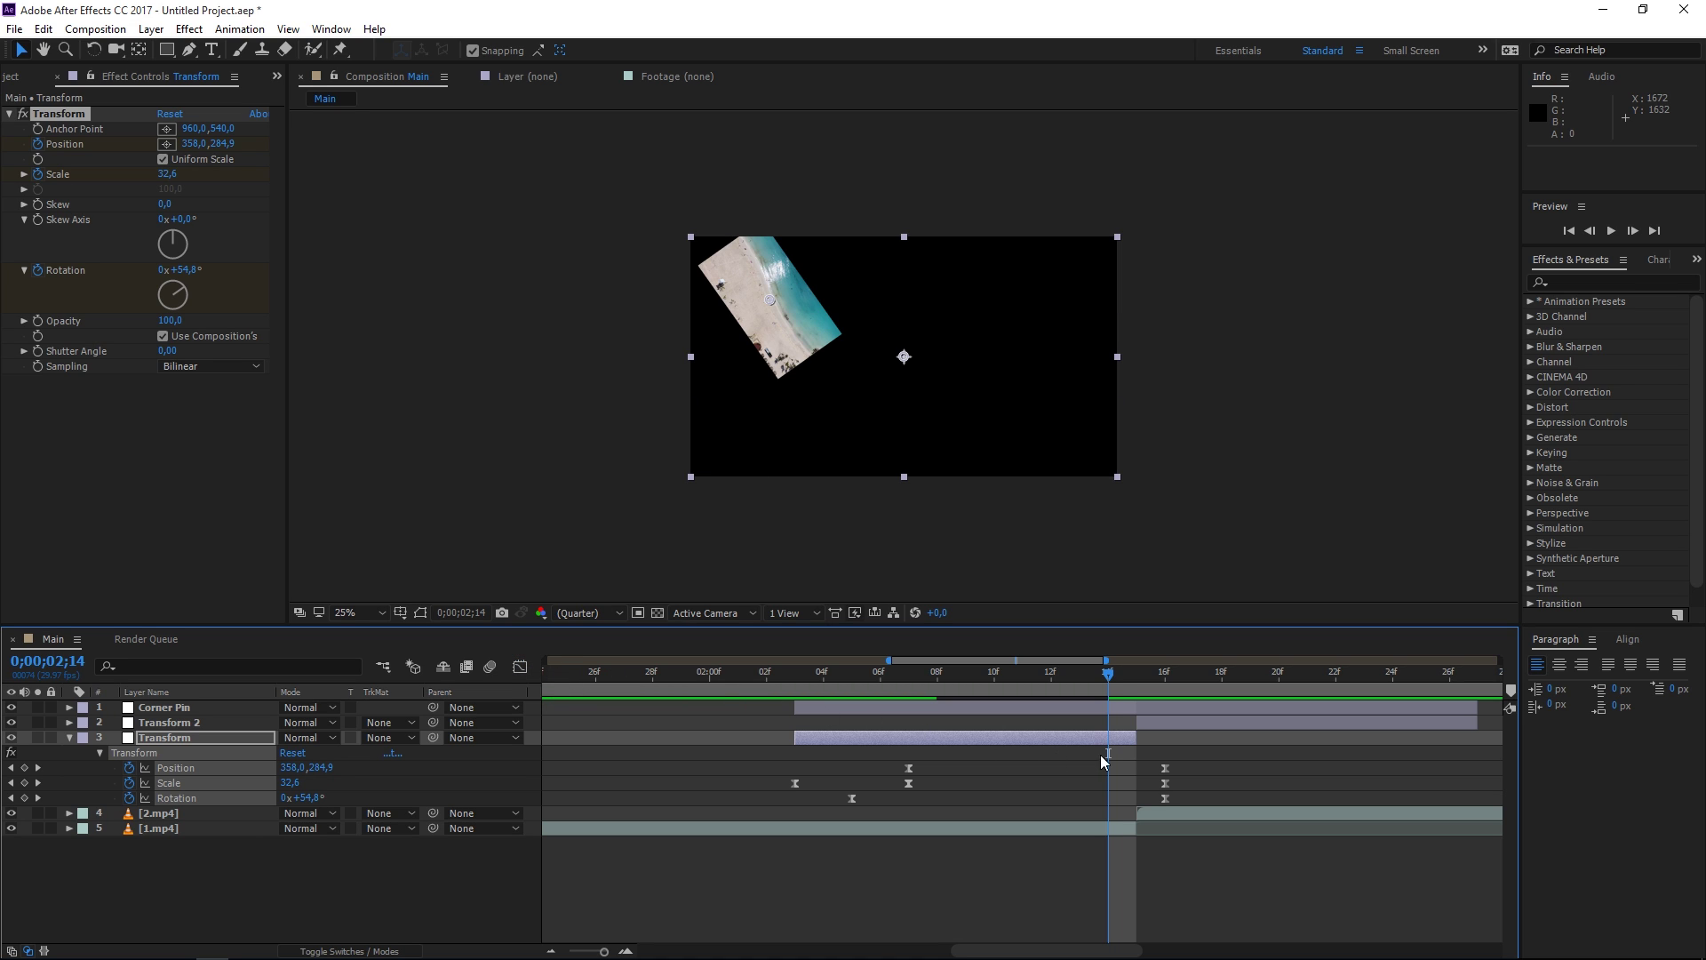
{"action": "left_click", "coordinate": [1164, 741]}
{"action": "left_click", "coordinate": [1165, 722]}
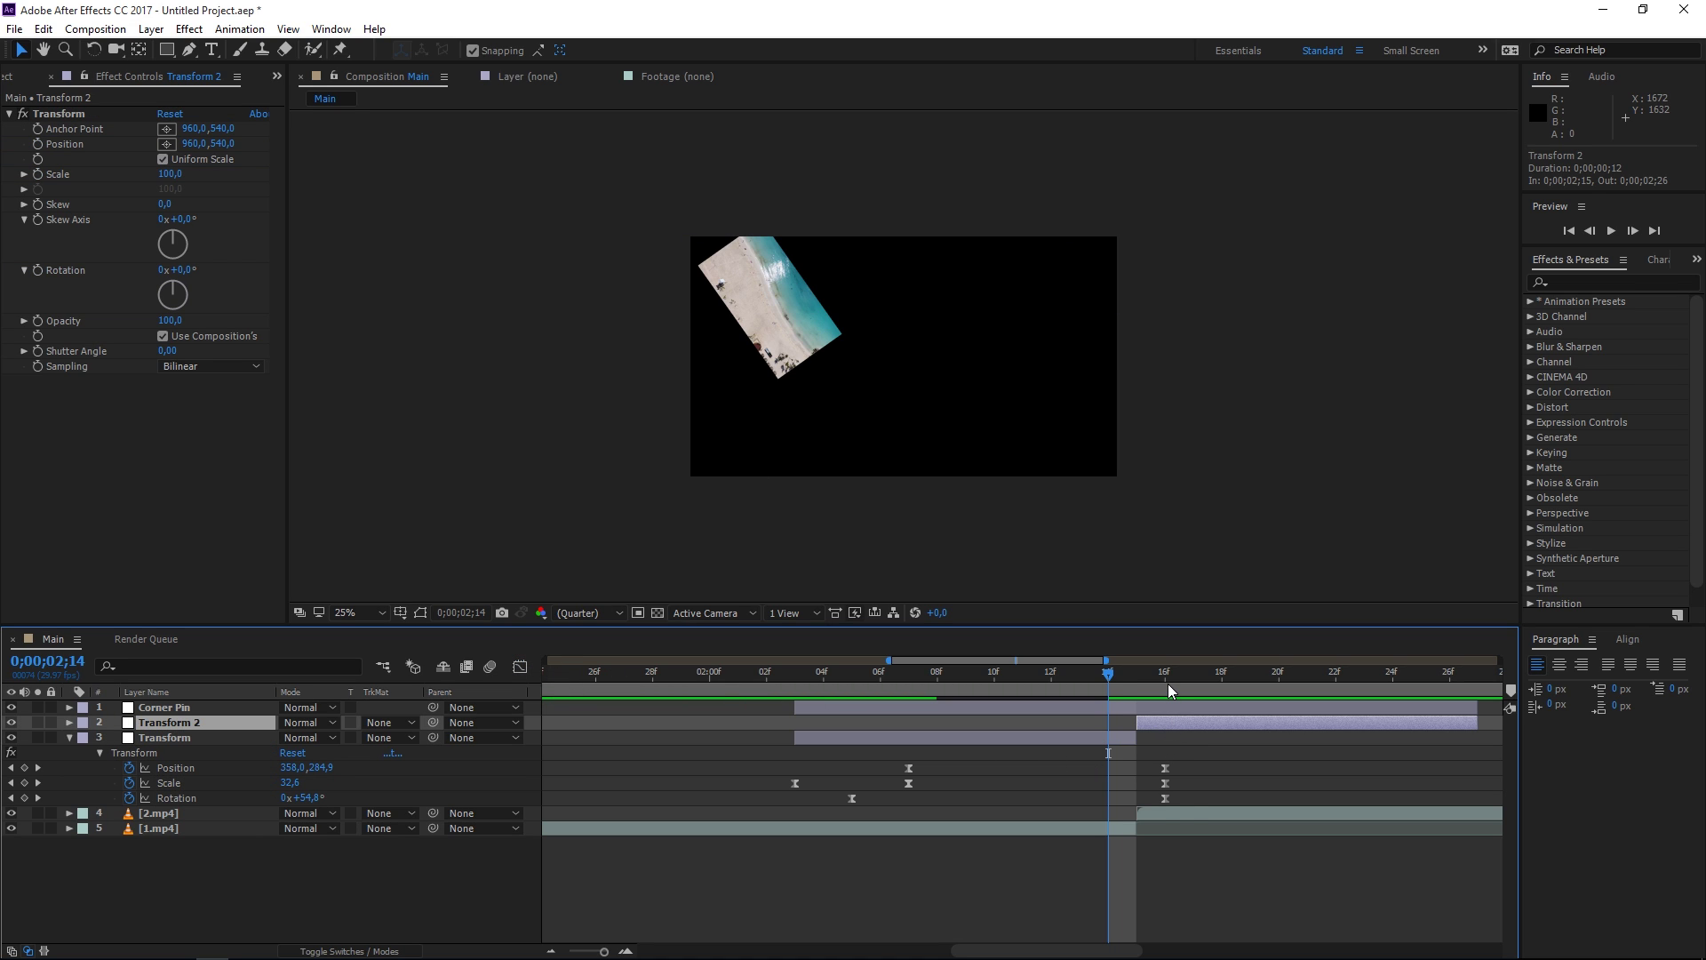
At 2;15, start Position, Scale and Rotation keyframes on Transform 2 and reveal them
{"action": "left_click", "coordinate": [1167, 684]}
{"action": "key", "text": "Page_Up"}
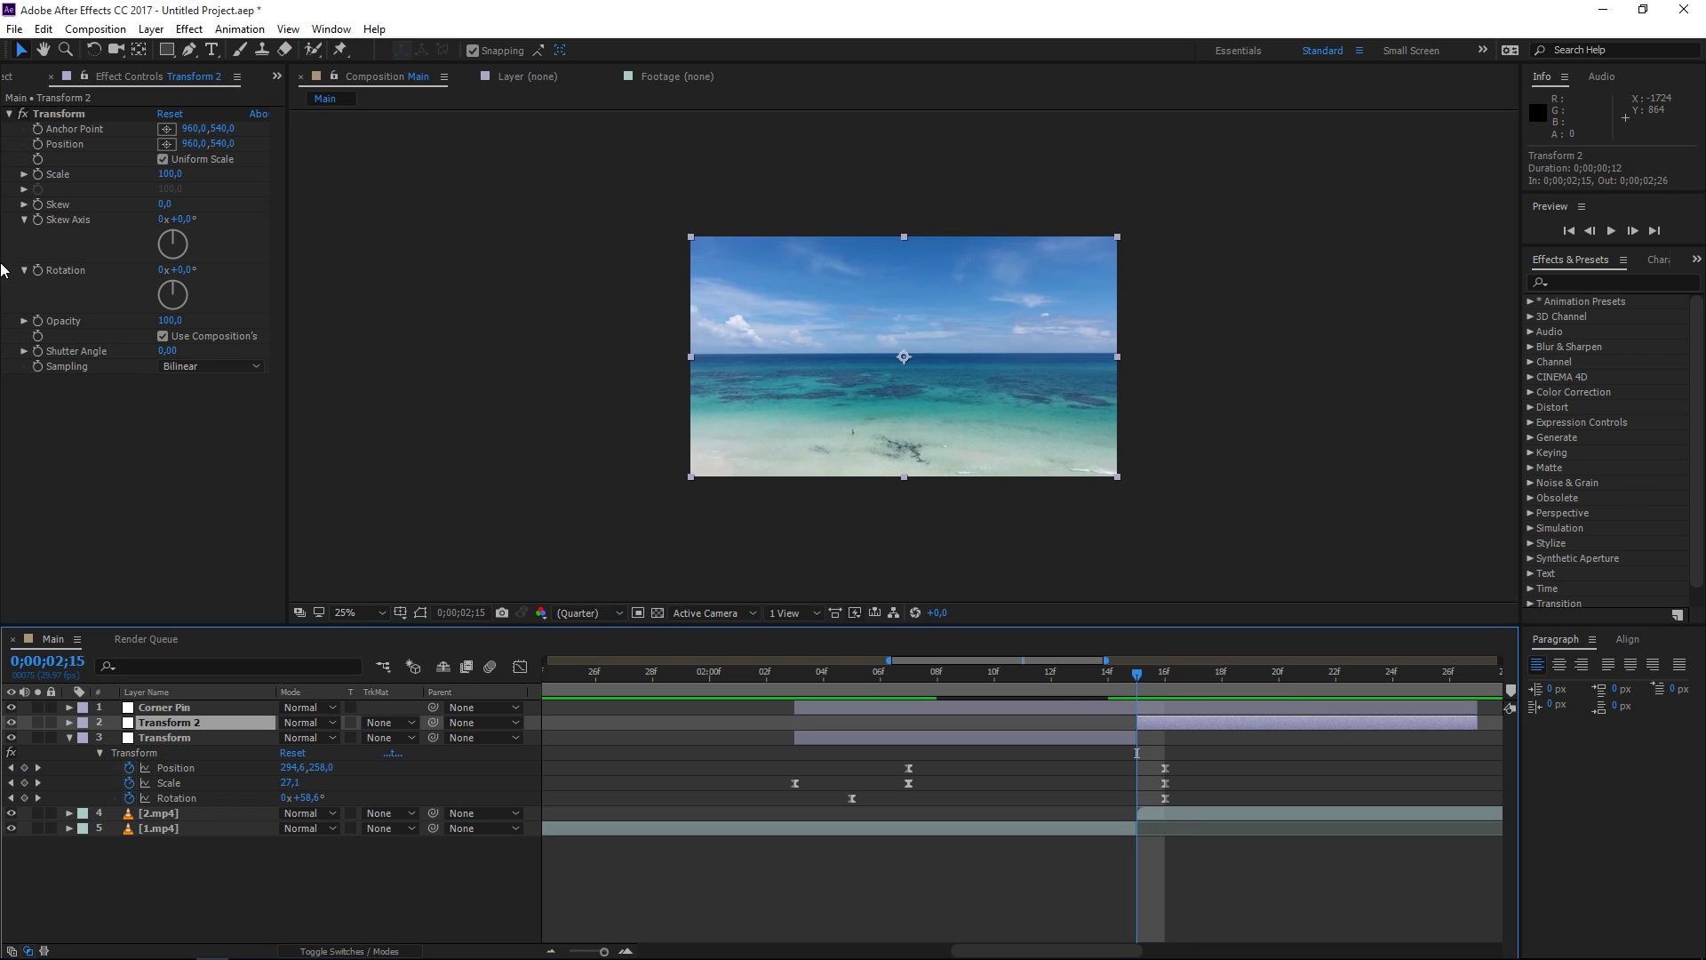
{"action": "left_click", "coordinate": [38, 174]}
{"action": "left_click", "coordinate": [37, 144]}
{"action": "left_click", "coordinate": [38, 270]}
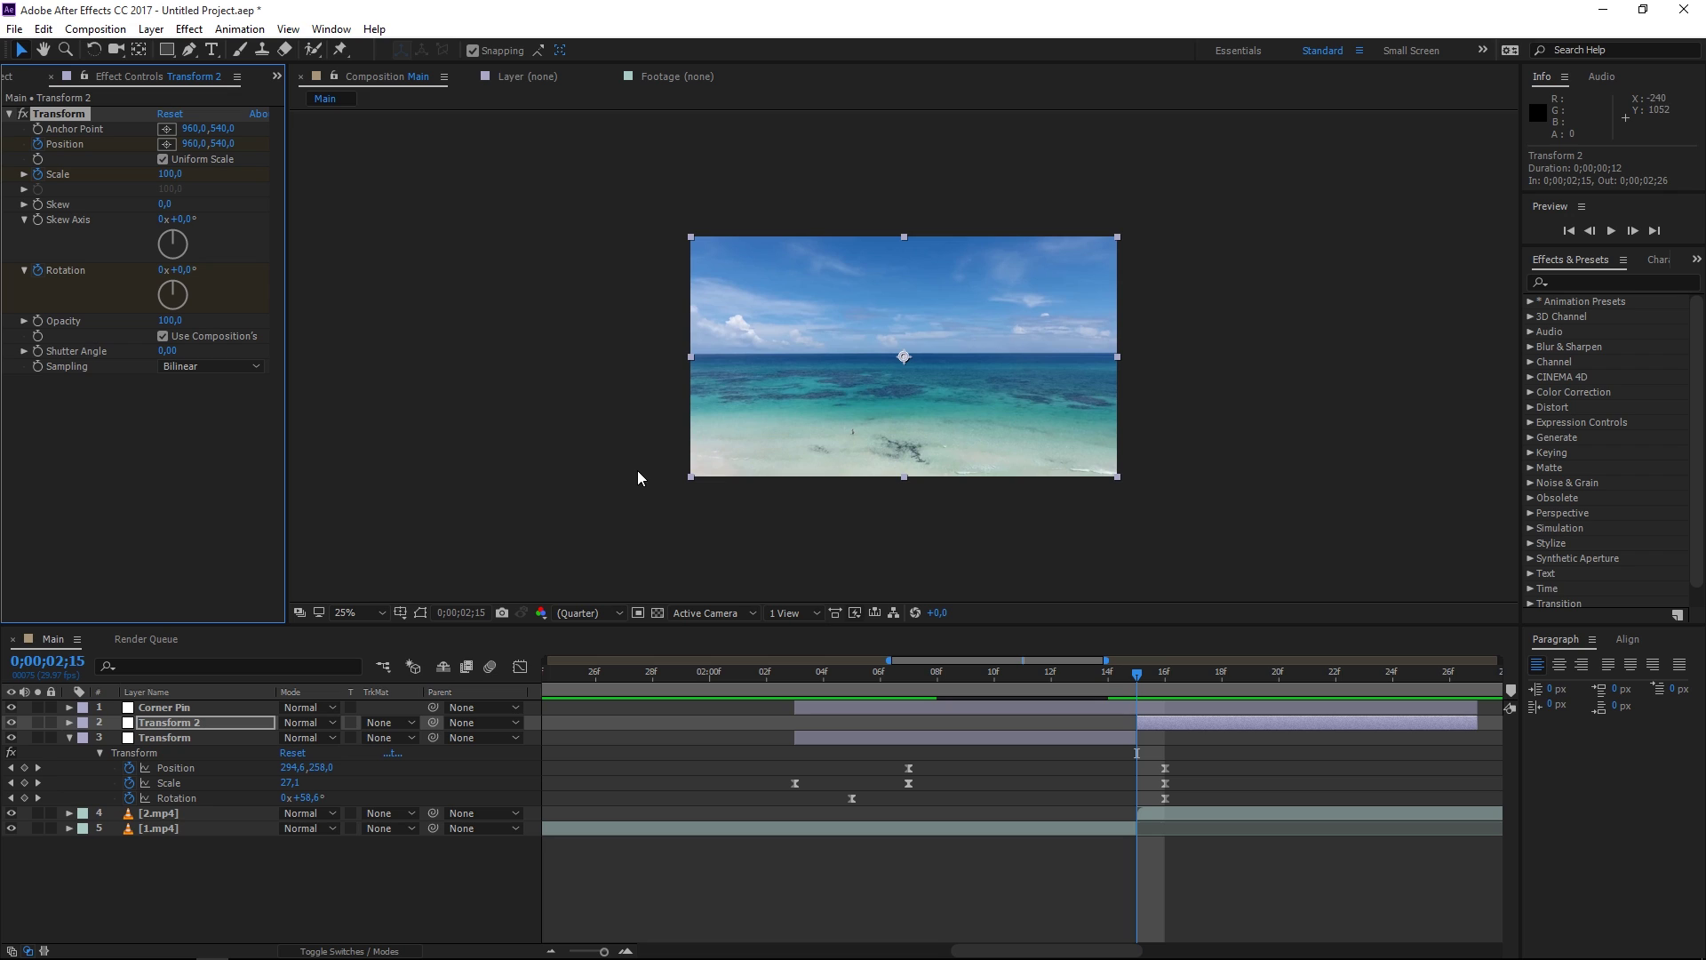
{"action": "key", "text": "u"}
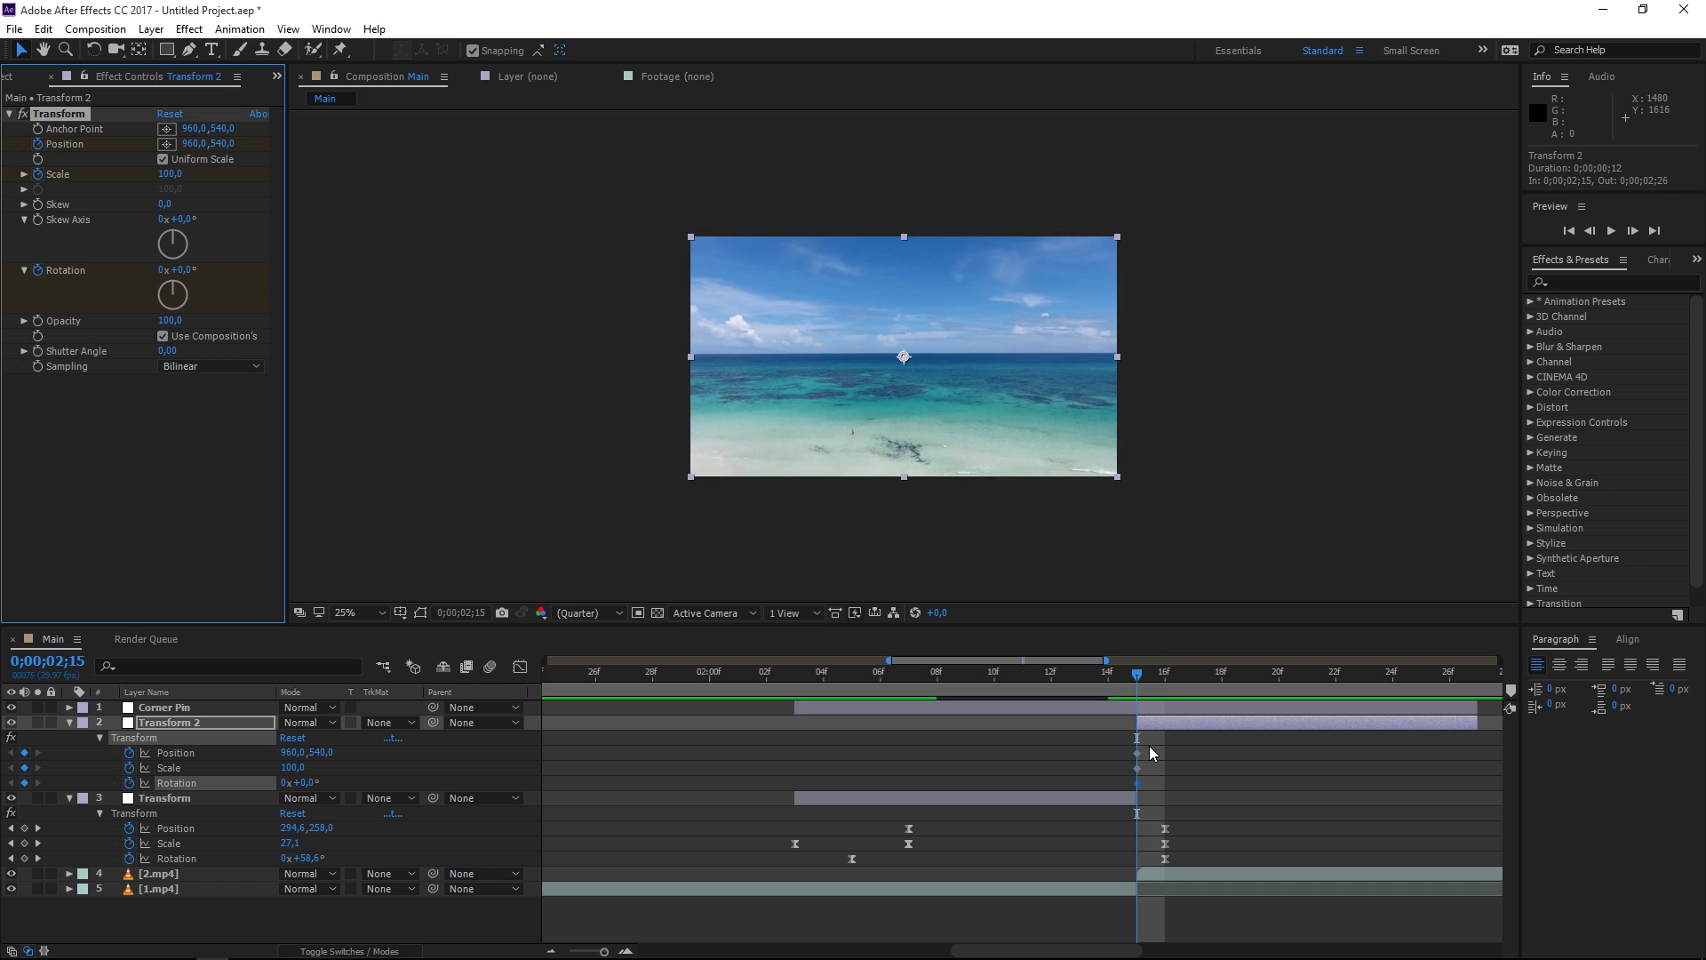
Move Transform 2's three keyframes to 23f and add a Scale keyframe at 27f
{"action": "left_click", "coordinate": [1301, 786]}
{"action": "left_click_drag", "start_coordinate": [1299, 786], "coordinate": [1393, 771]}
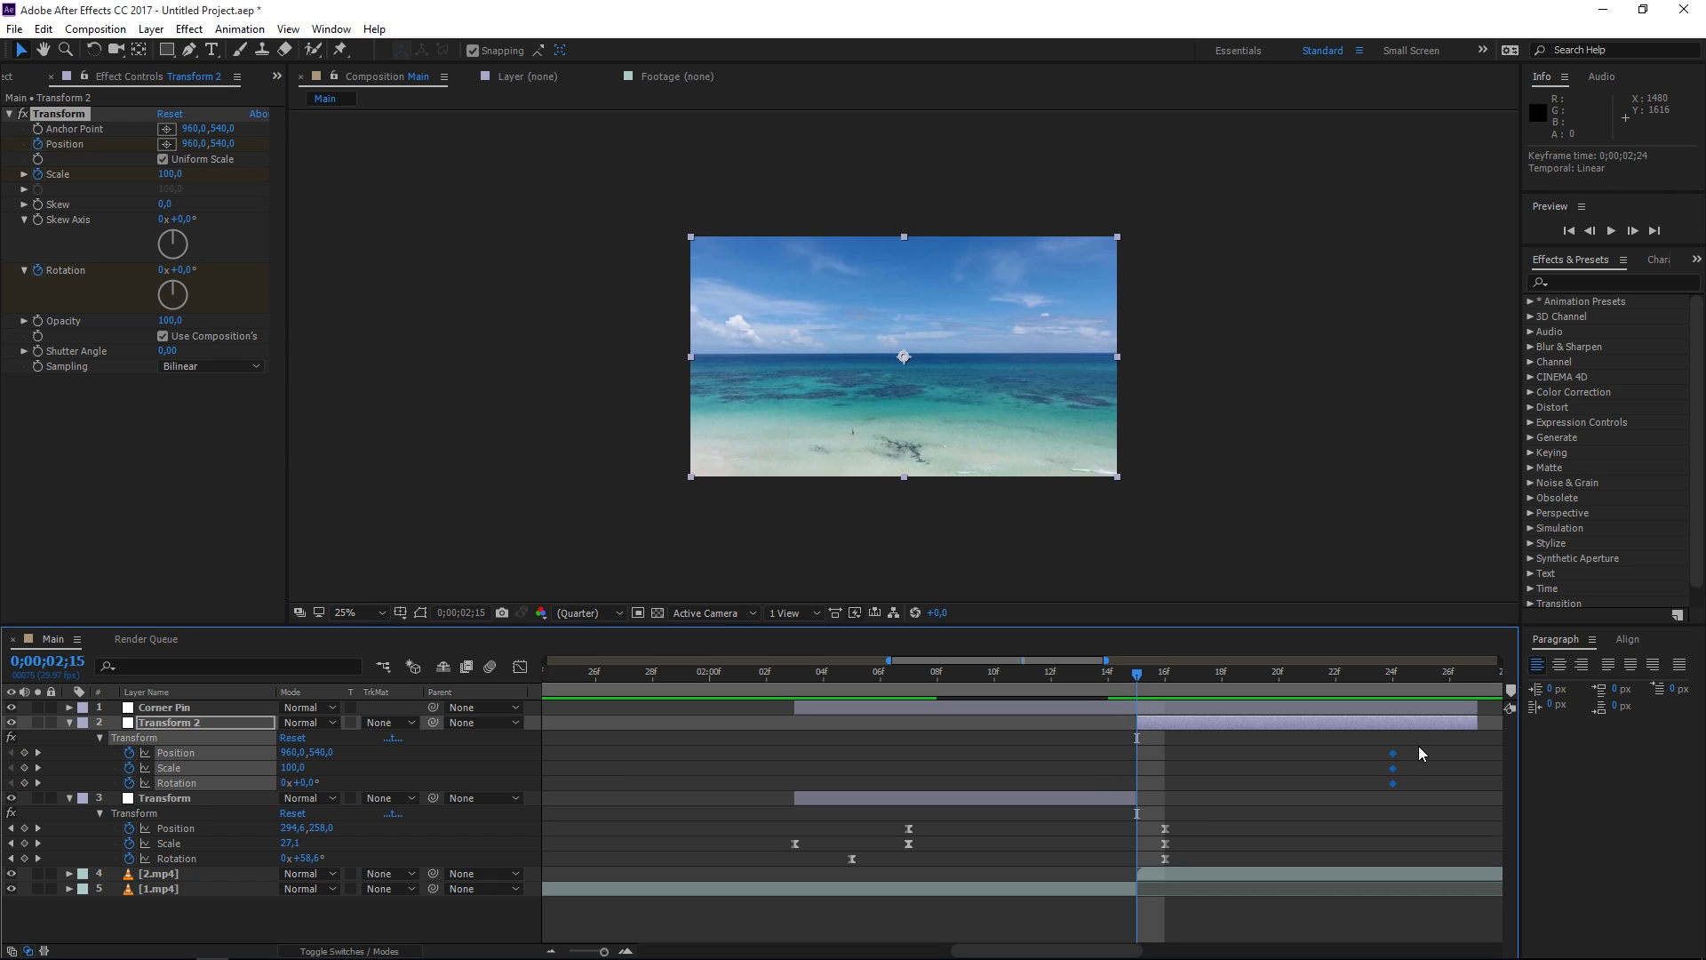
{"action": "left_click_drag", "start_coordinate": [1405, 675], "coordinate": [1466, 677]}
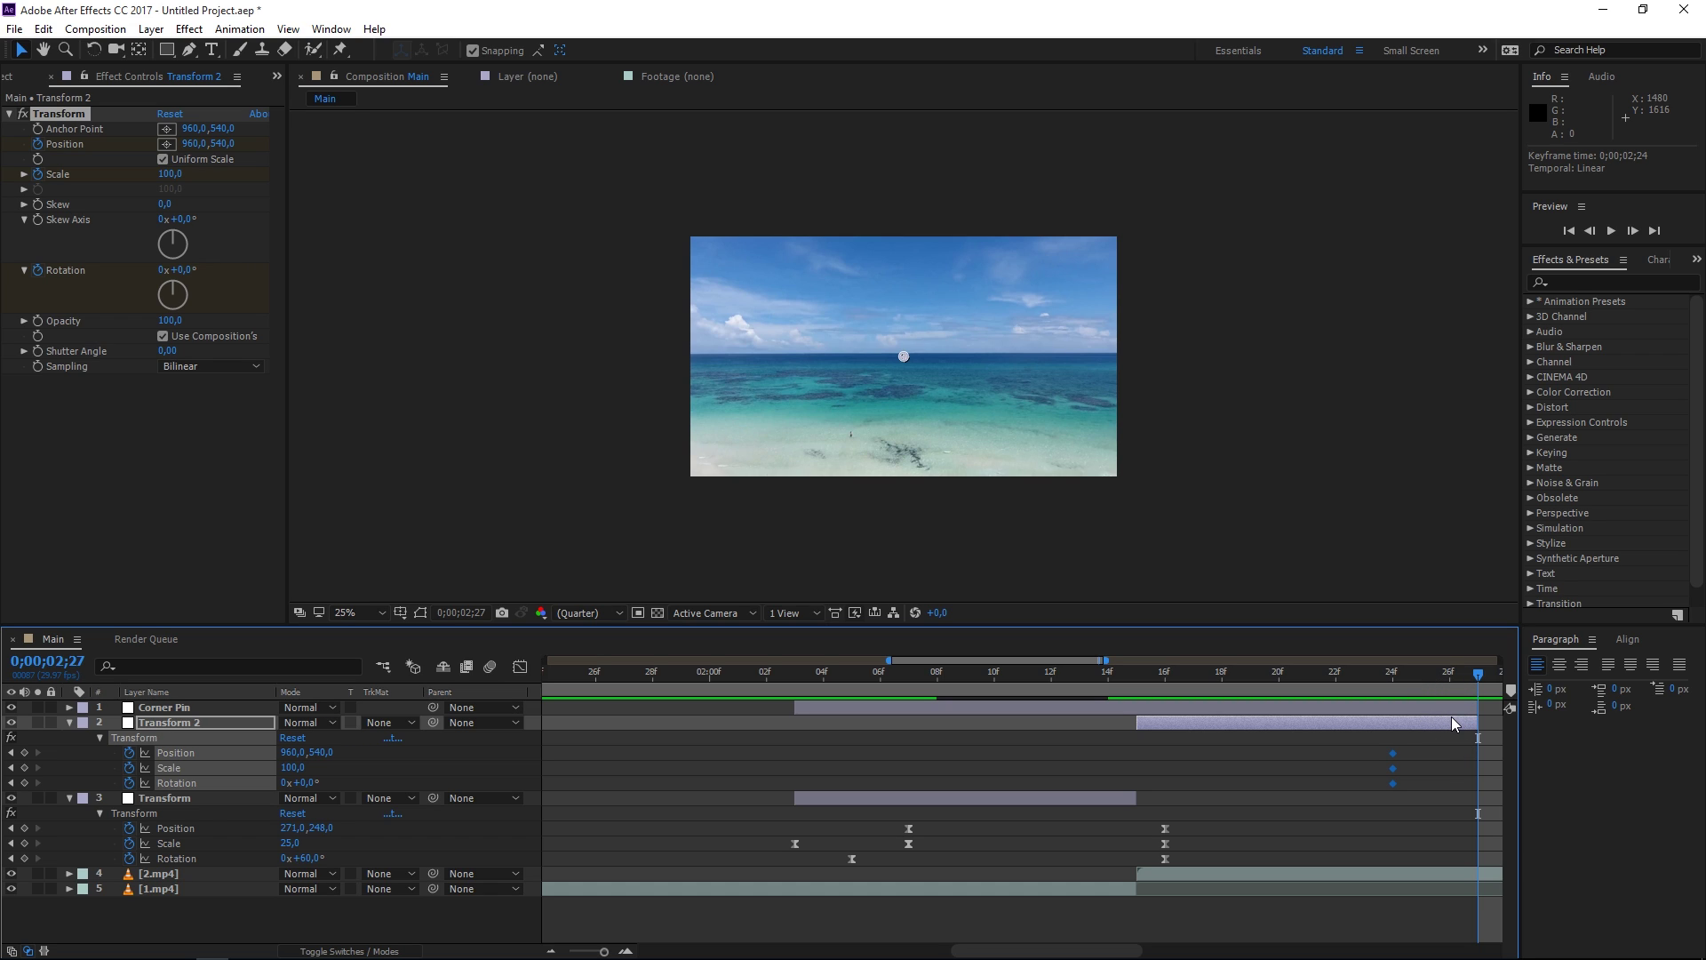
{"action": "key", "text": "Page_Up"}
{"action": "key", "text": "Page_Up"}
{"action": "key", "text": "Page_Up"}
{"action": "key", "text": "Page_Up"}
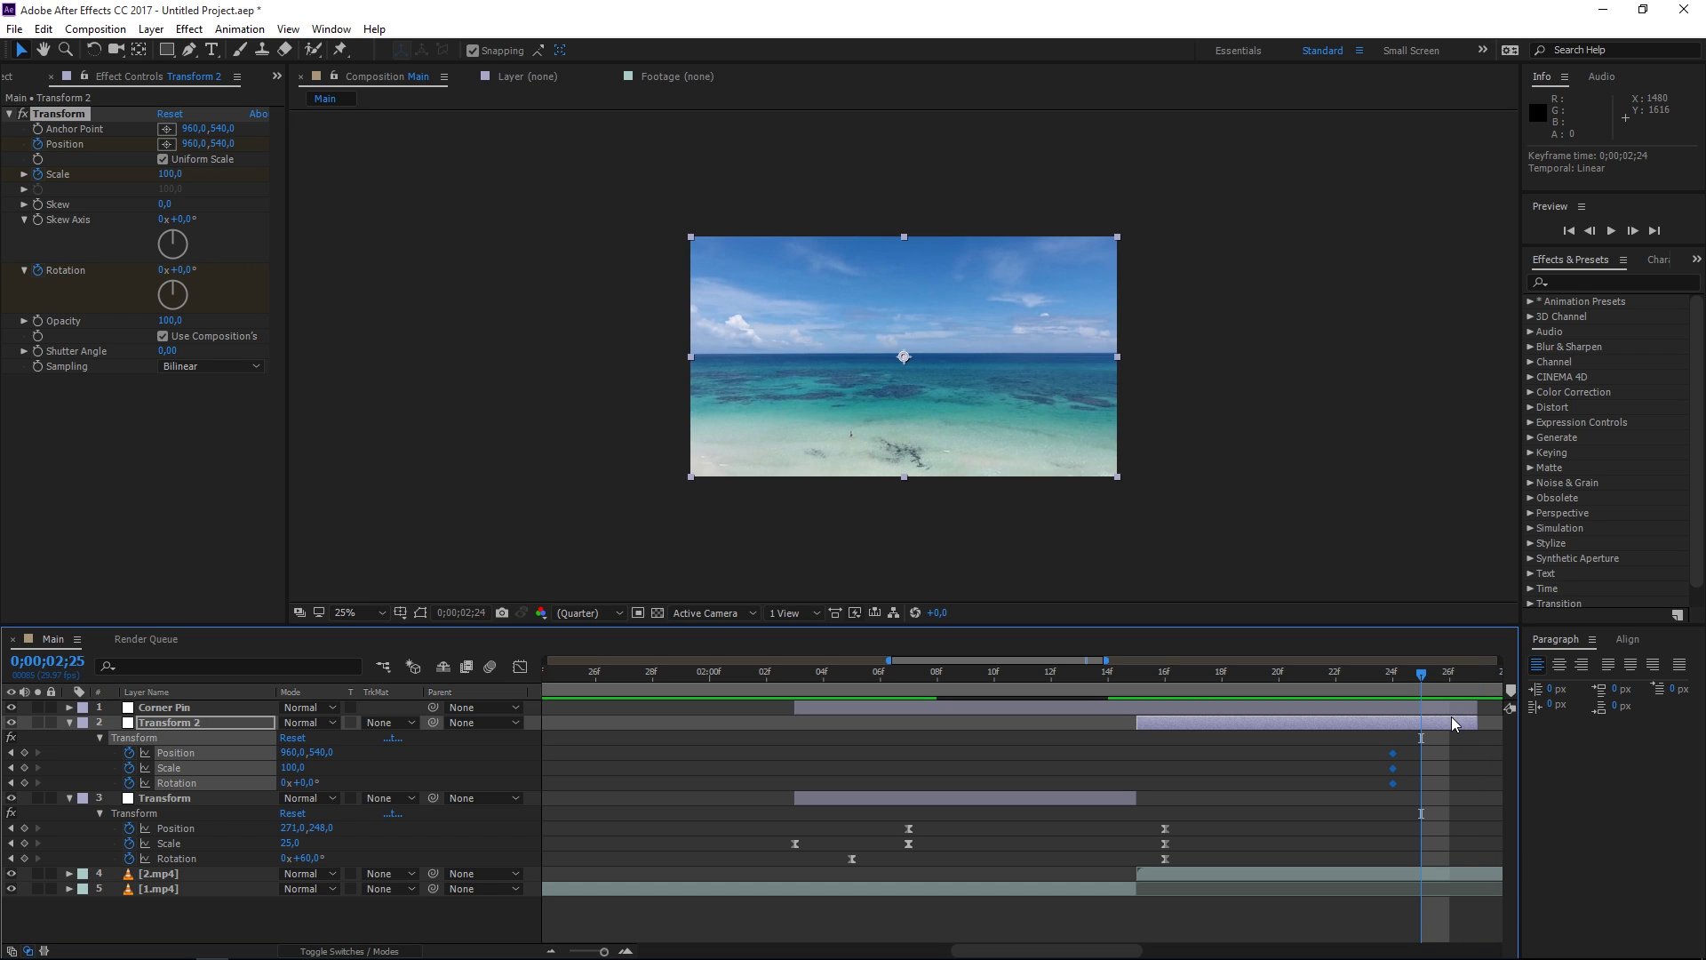
{"action": "left_click_drag", "start_coordinate": [1392, 783], "coordinate": [1365, 783]}
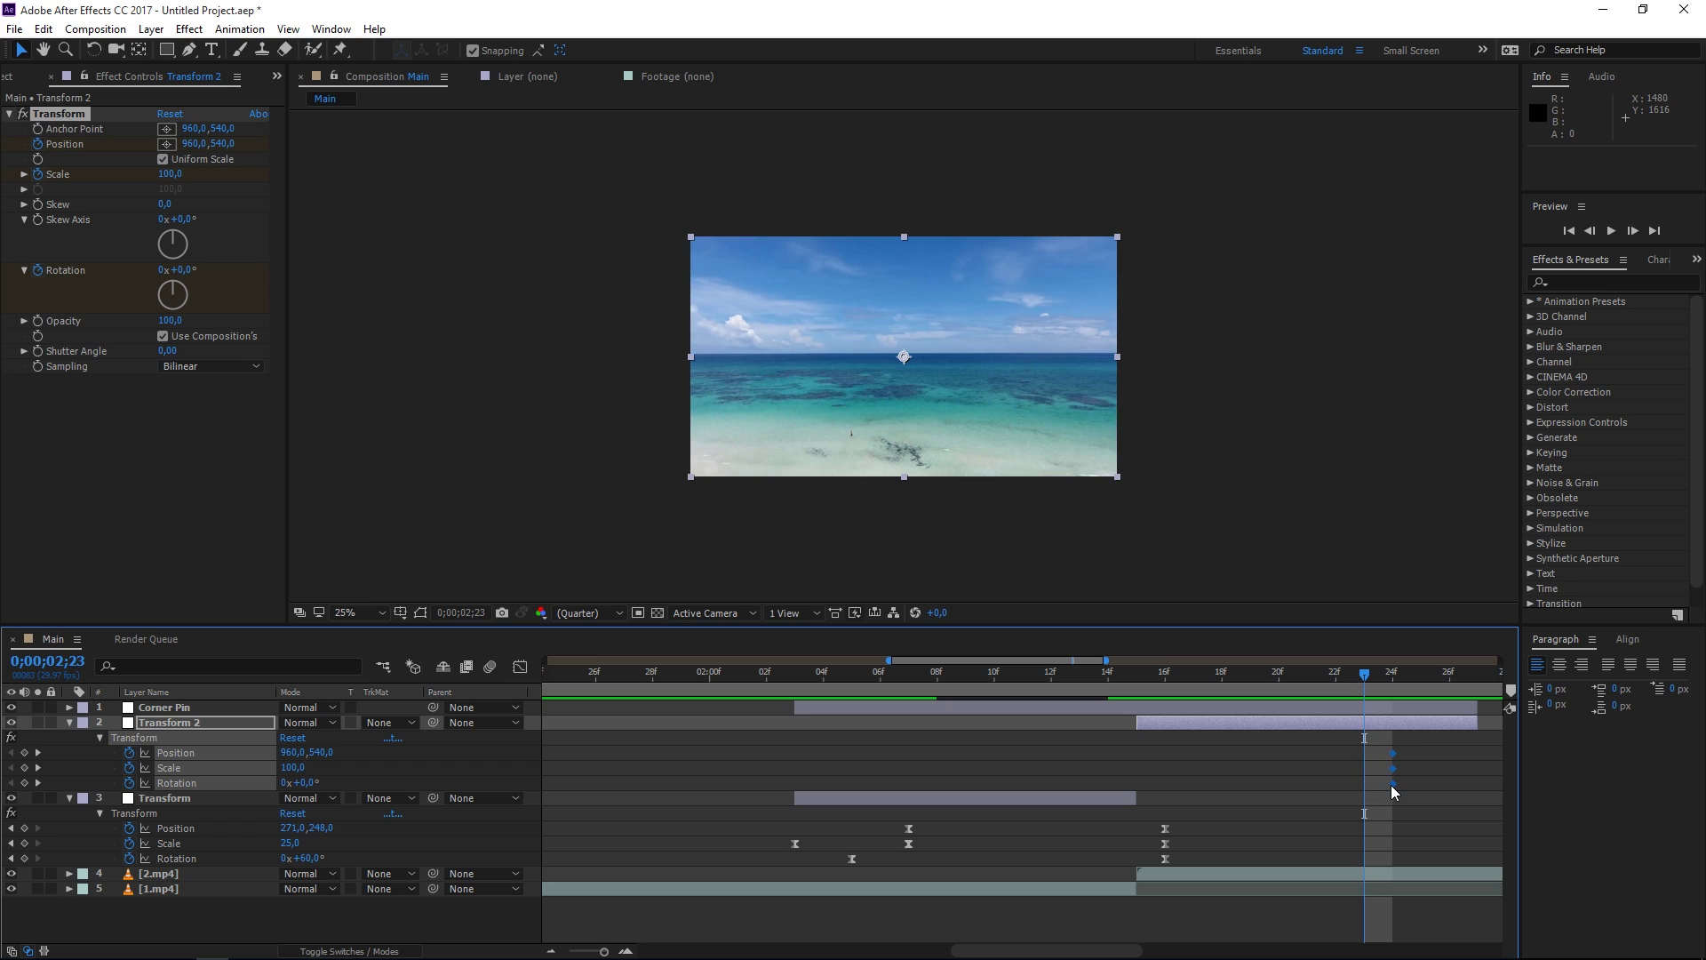
{"action": "left_click", "coordinate": [1375, 781]}
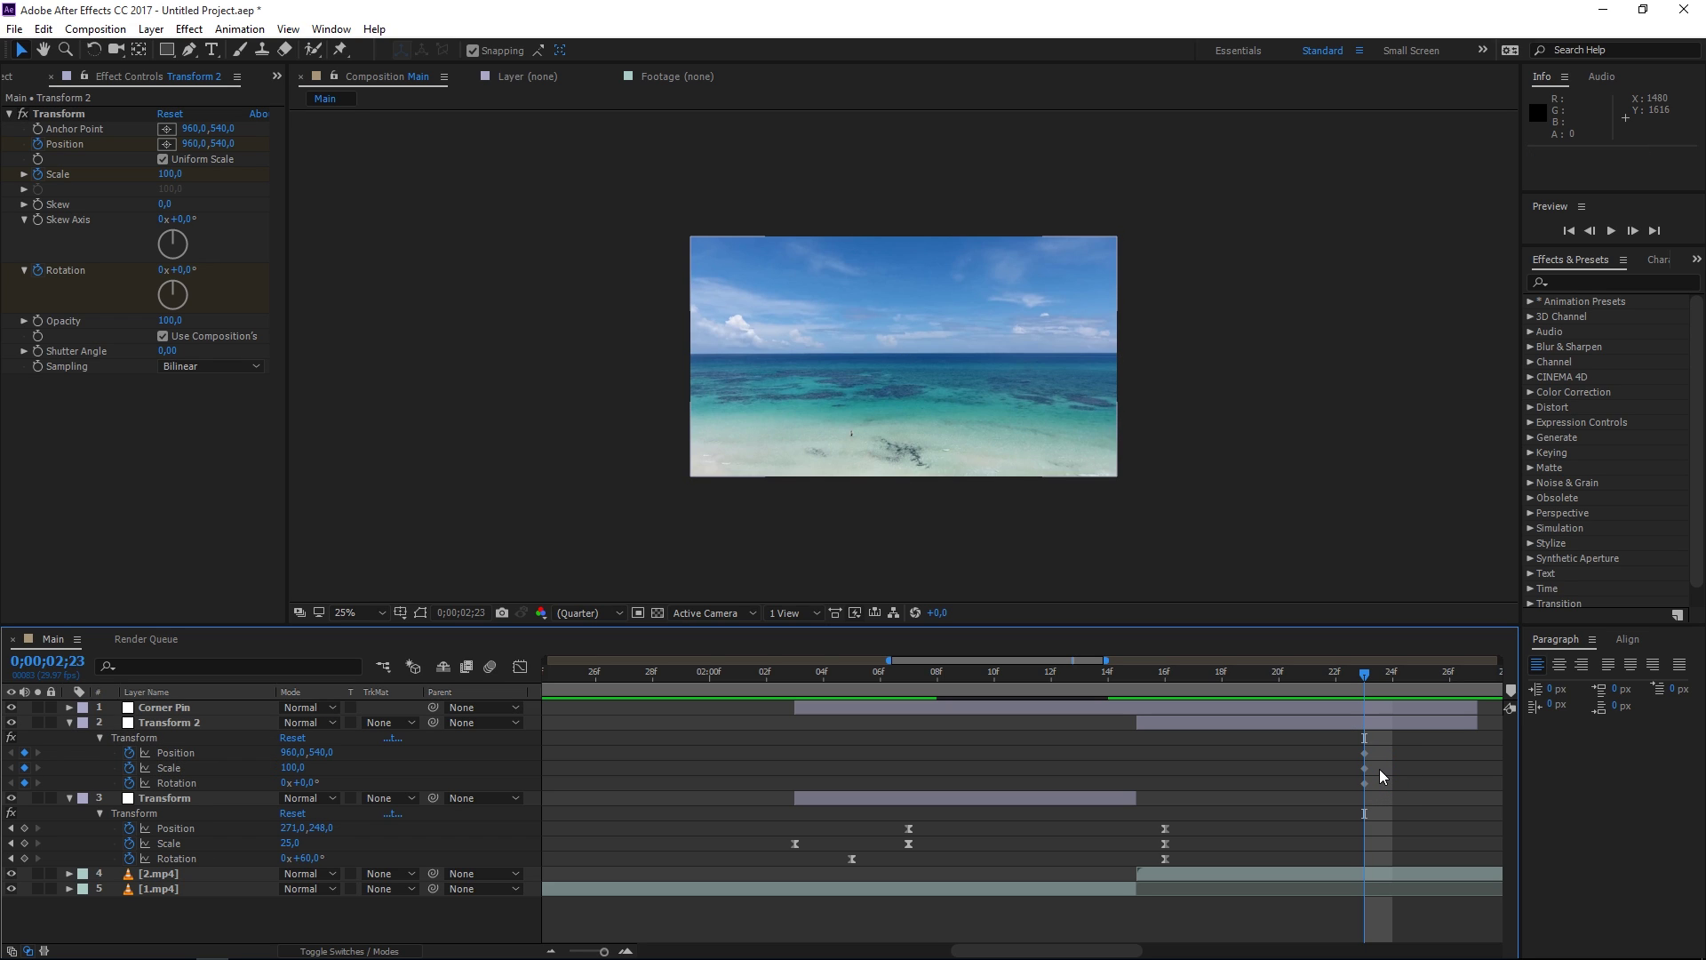
{"action": "left_click", "coordinate": [1476, 677]}
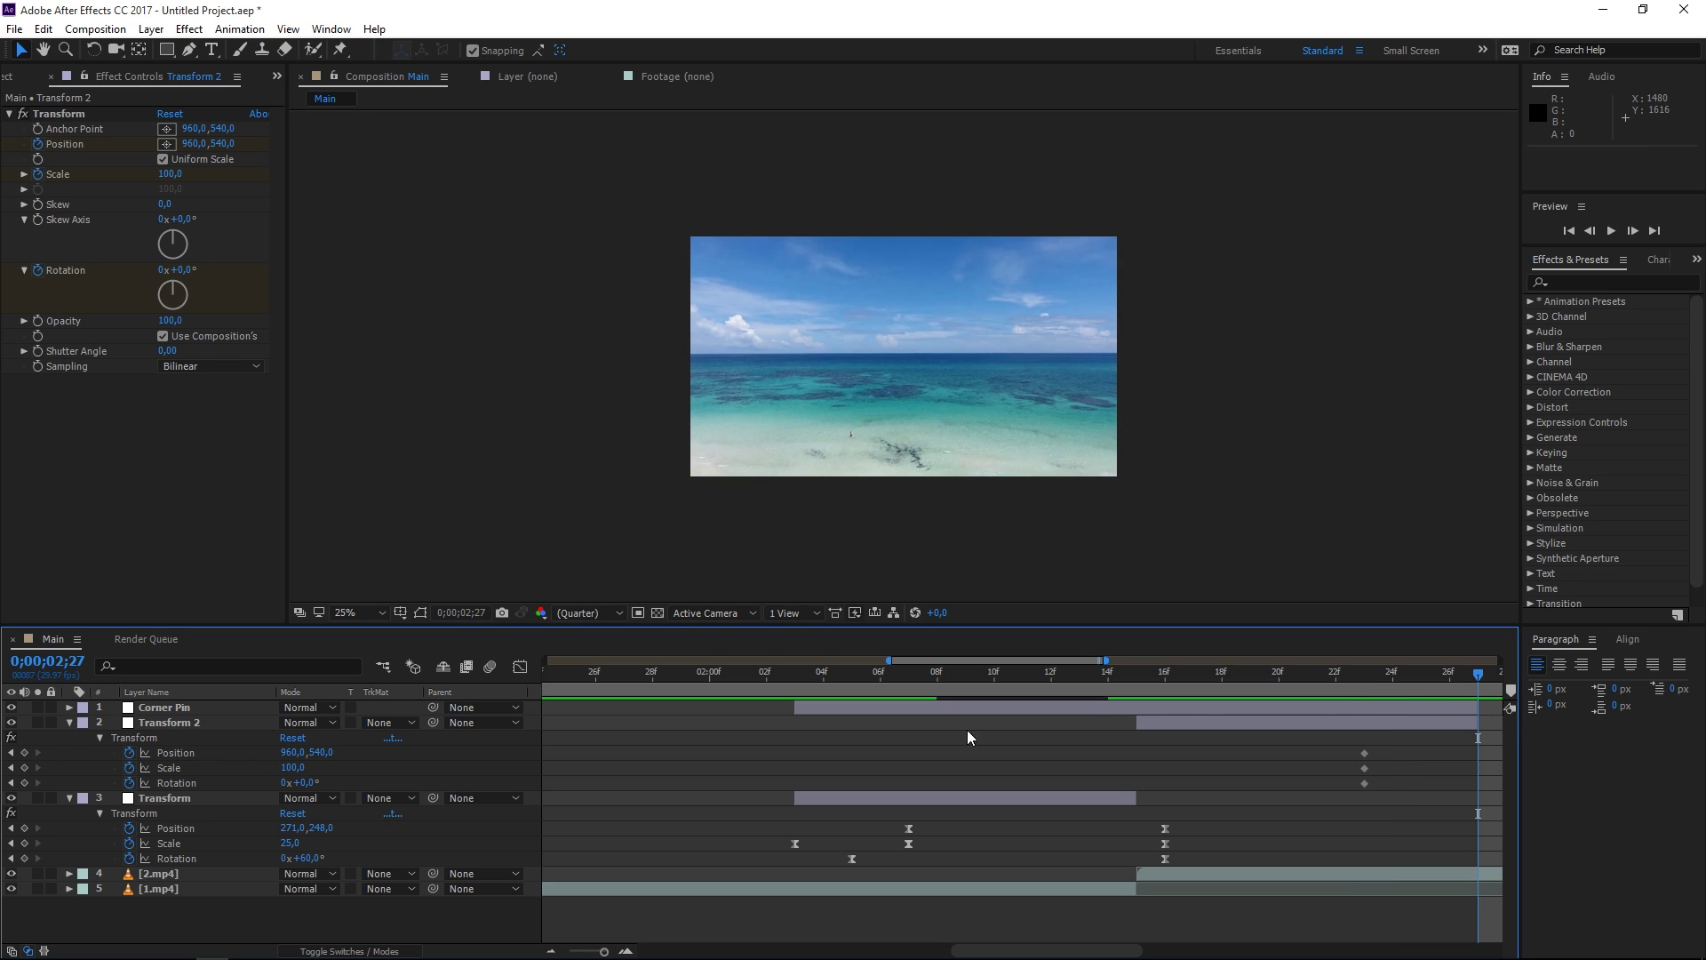
{"action": "left_click", "coordinate": [24, 768]}
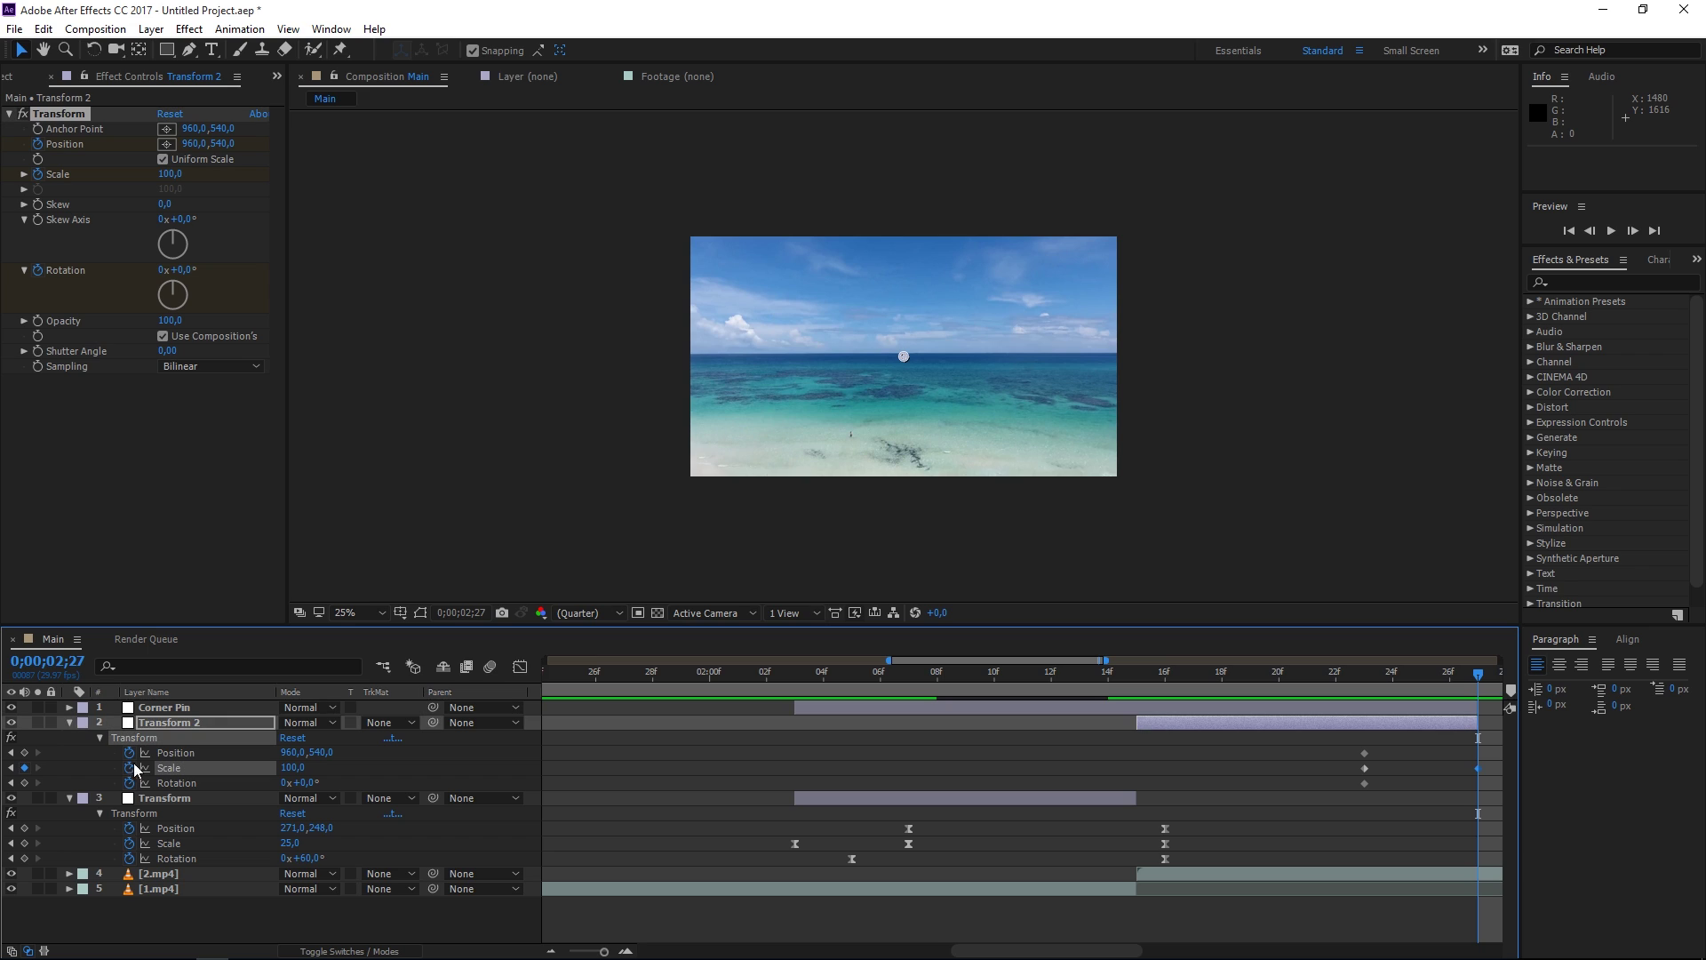
At 15f, keyframe Transform 2 with Scale 400% and Rotation -60°
{"action": "left_click", "coordinate": [1136, 684]}
{"action": "left_click", "coordinate": [24, 768]}
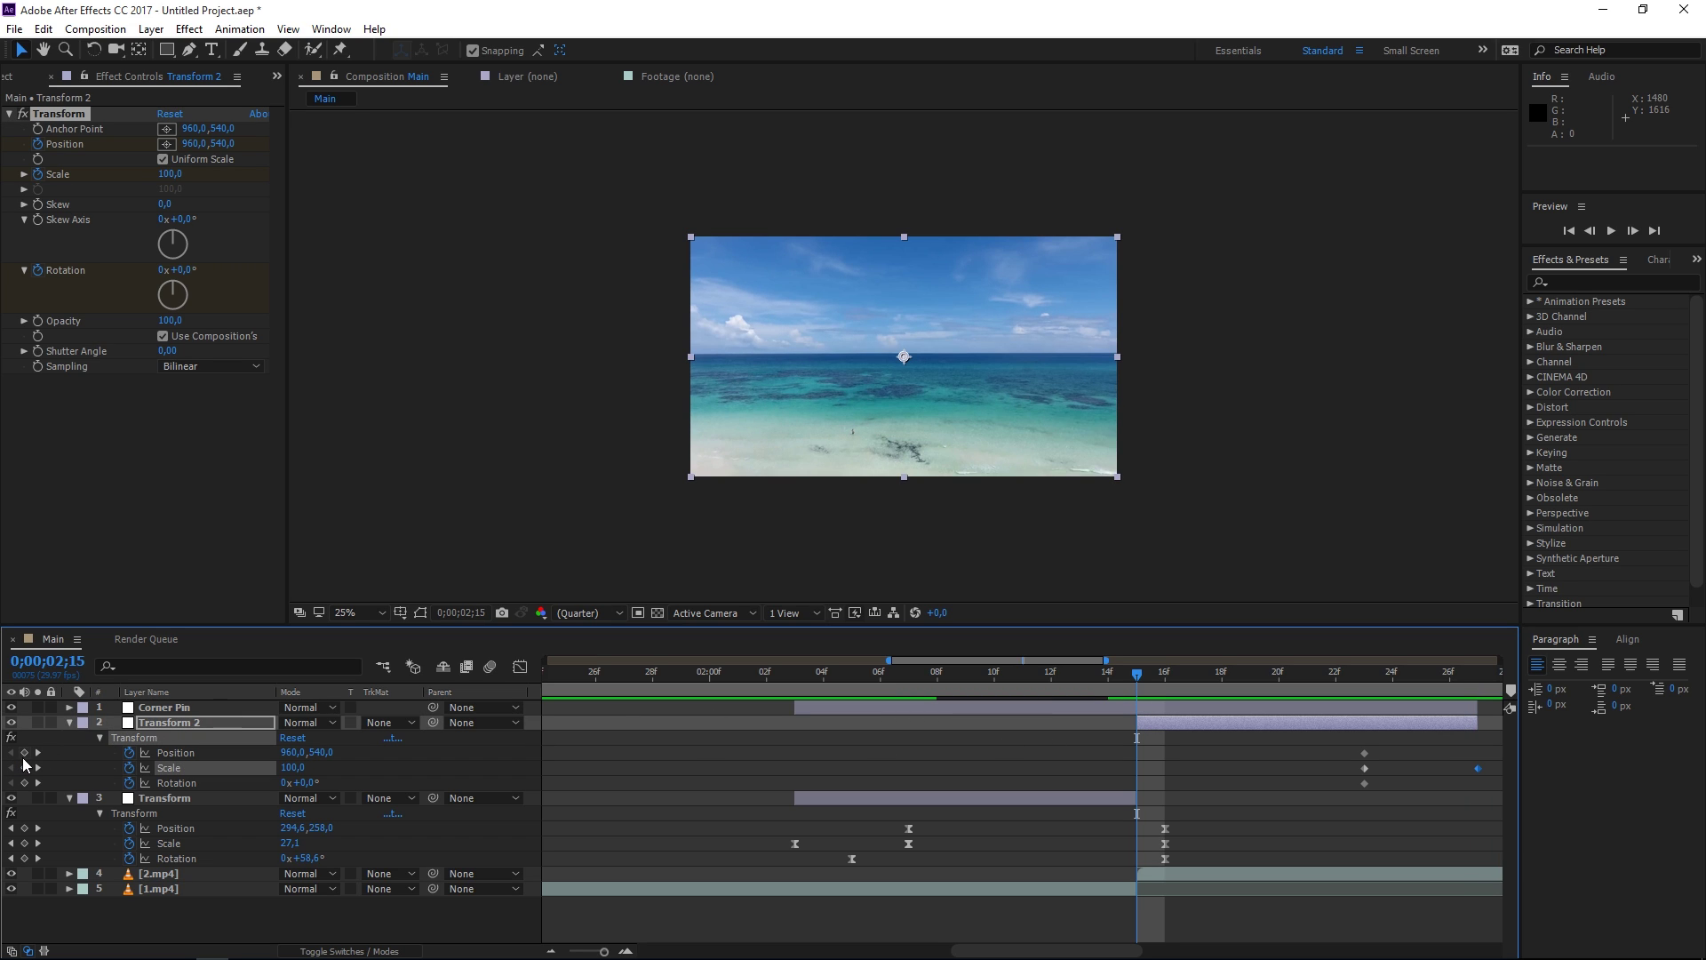
{"action": "left_click", "coordinate": [24, 753]}
{"action": "left_click", "coordinate": [24, 782]}
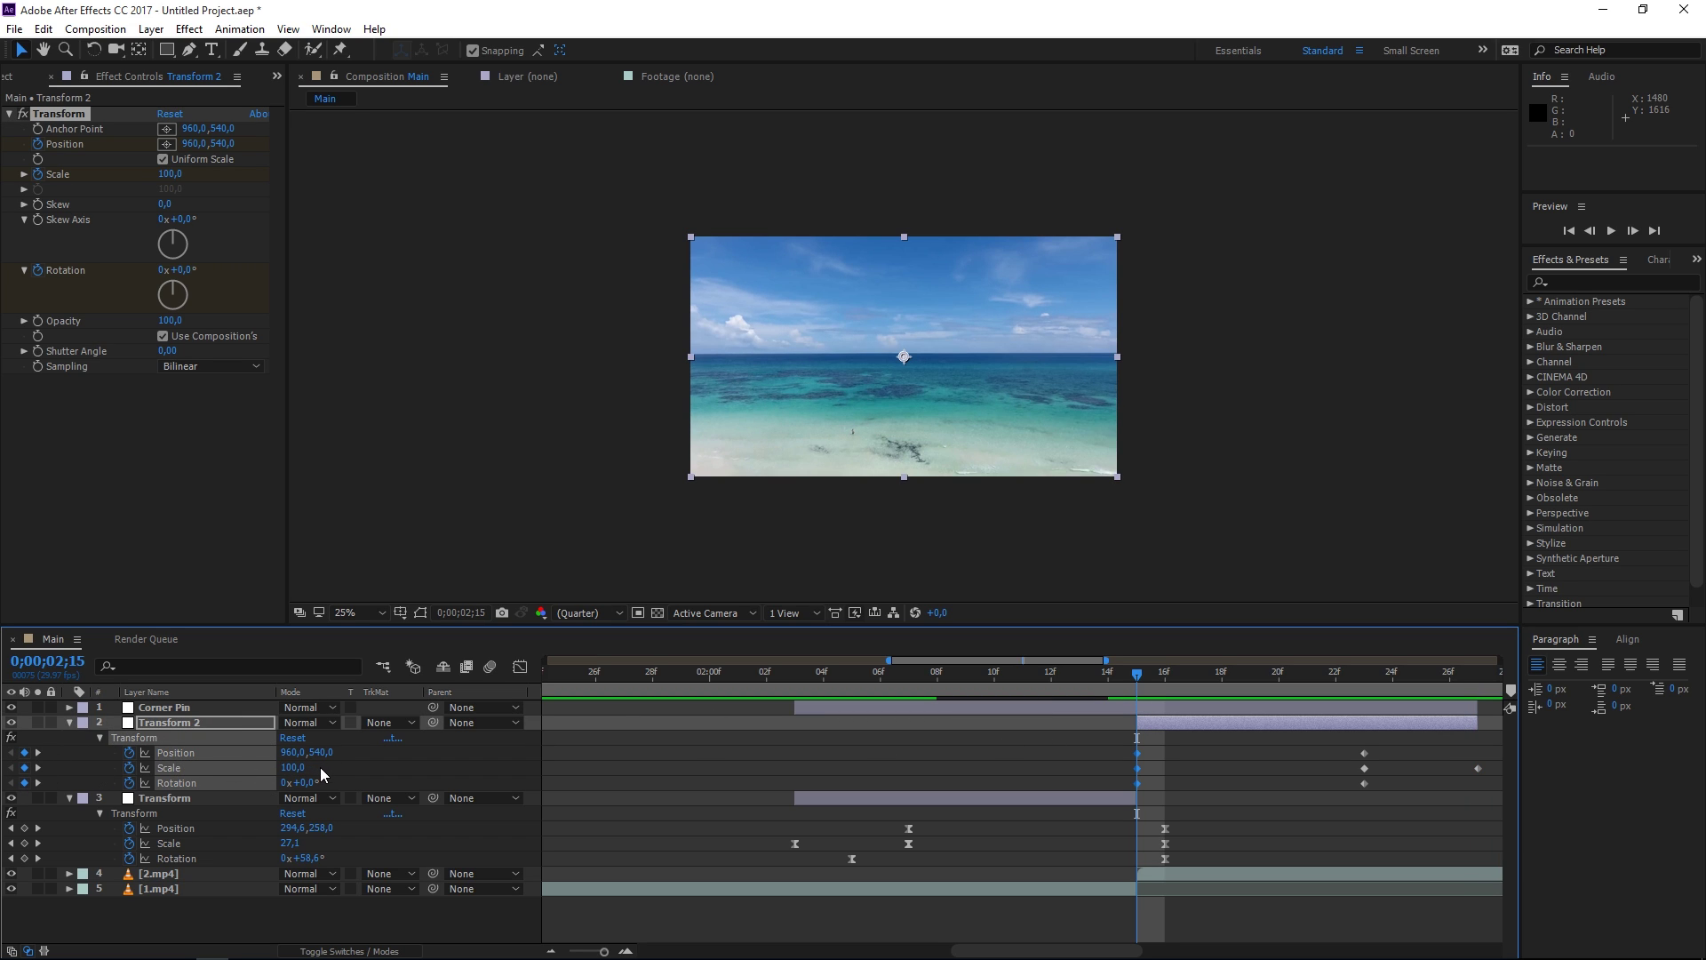
{"action": "type", "text": "400"}
{"action": "key", "text": "Return"}
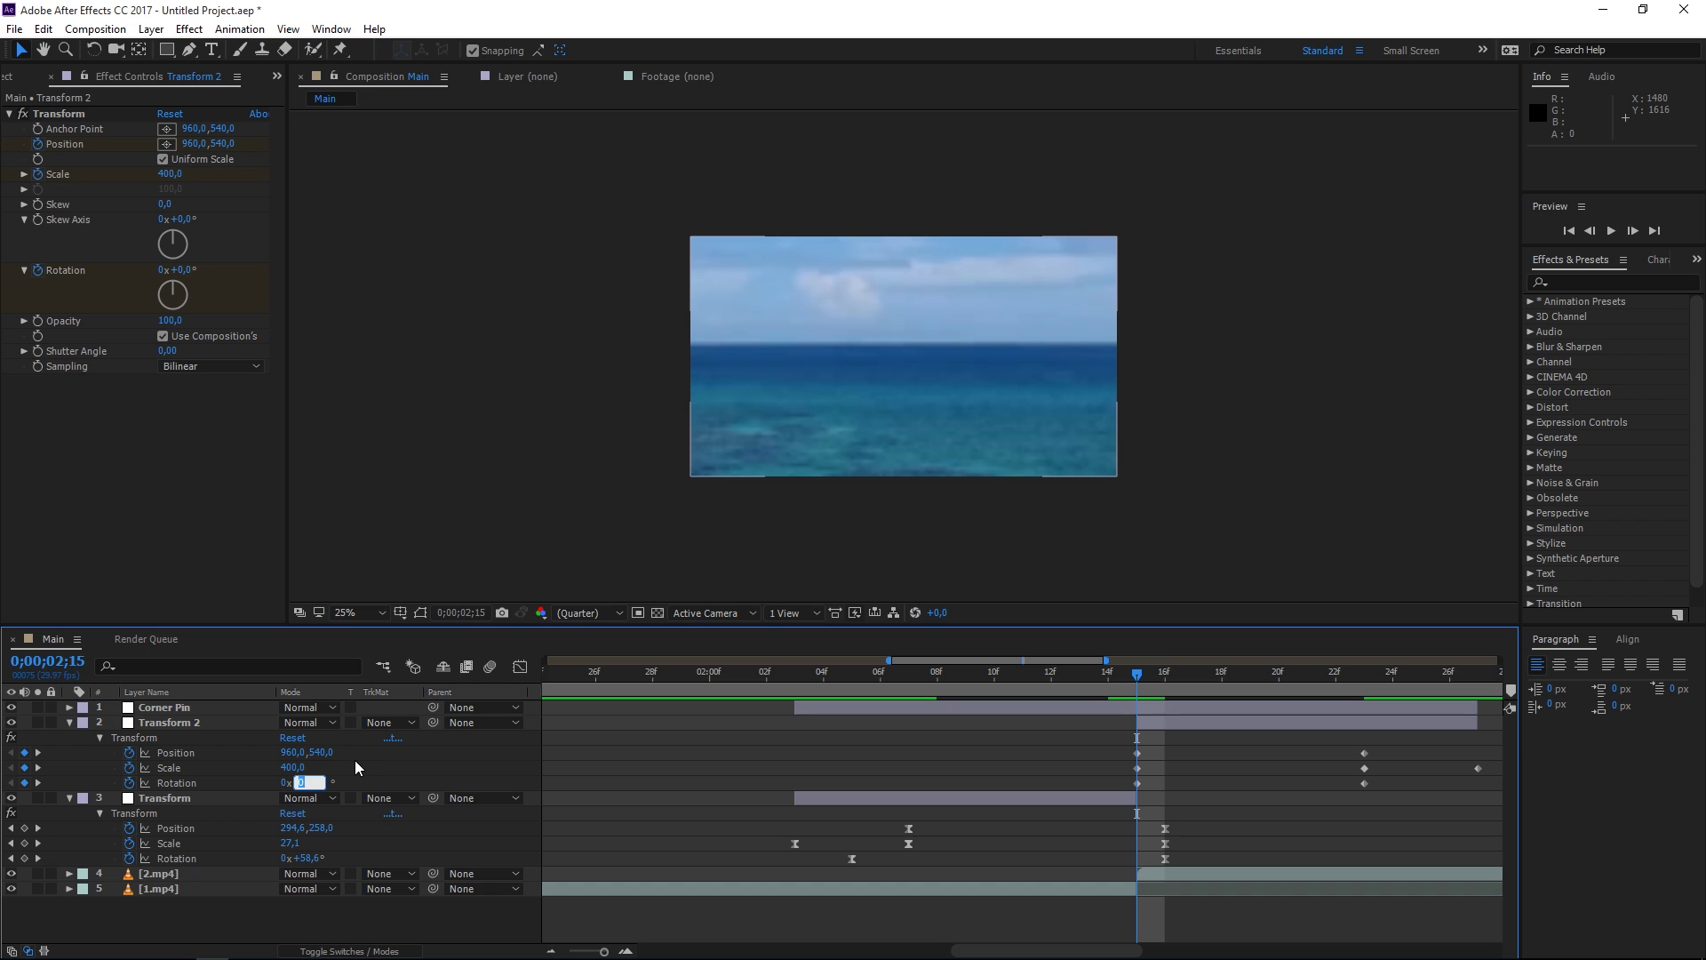
{"action": "type", "text": "-6"}
{"action": "key", "text": "Return"}
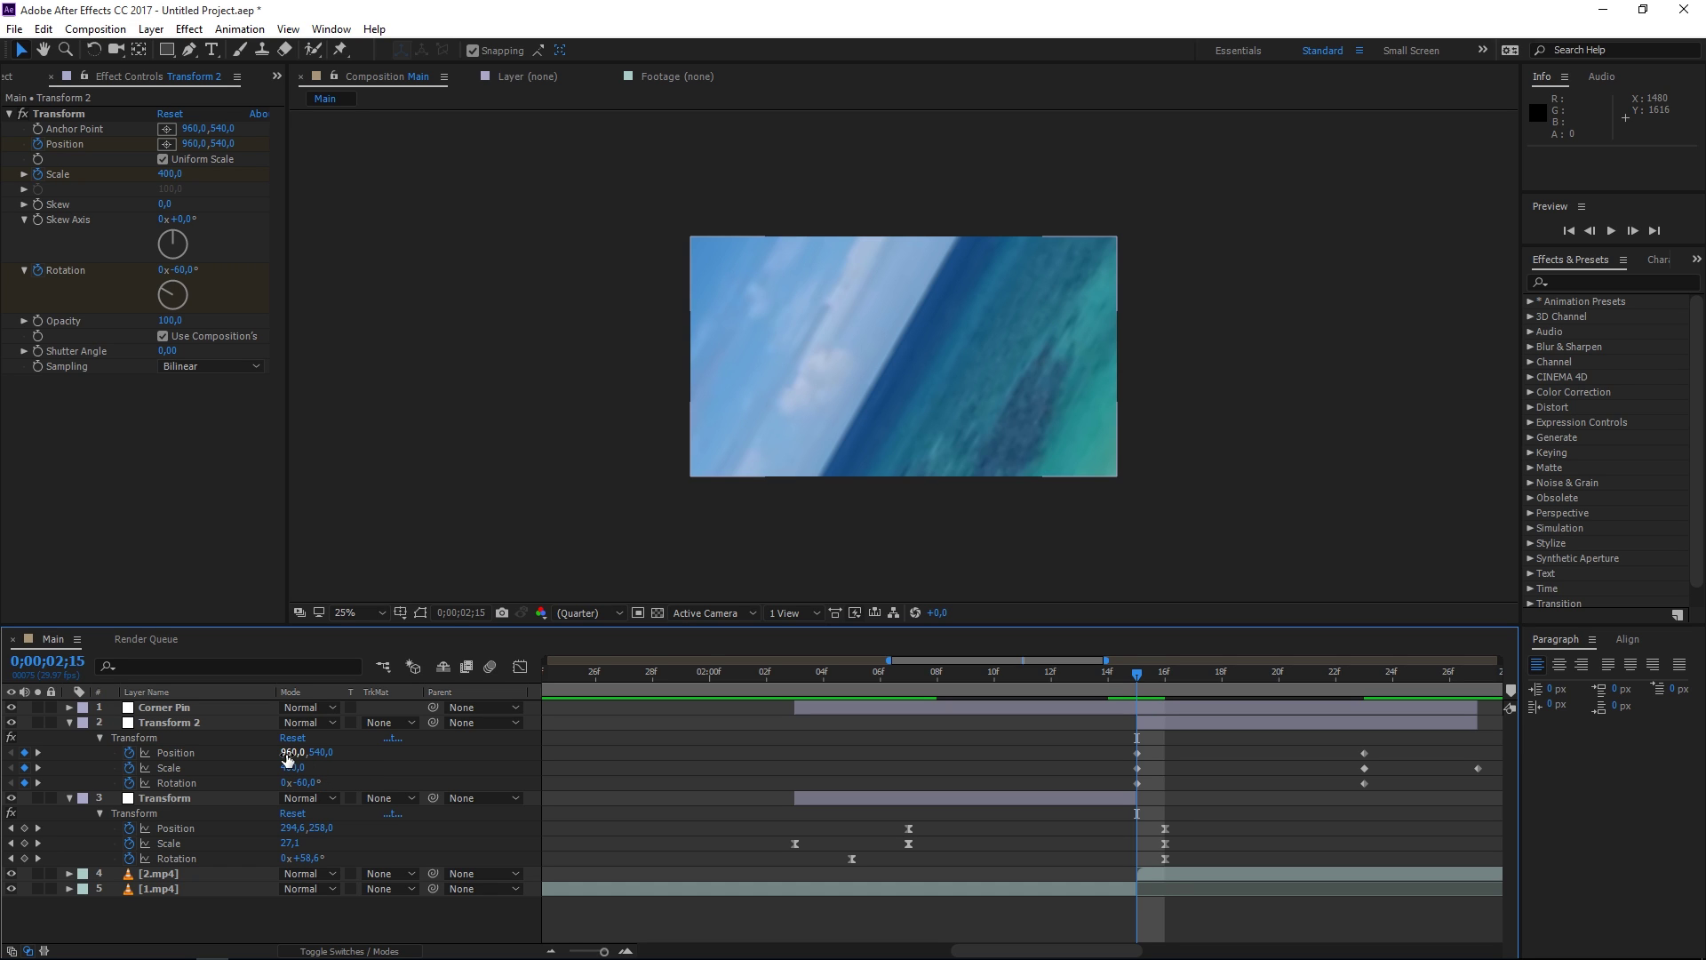
Shift the zoomed clip's Position to 1737, 340 and select the starting keyframes
{"action": "left_click_drag", "start_coordinate": [287, 758], "coordinate": [453, 756]}
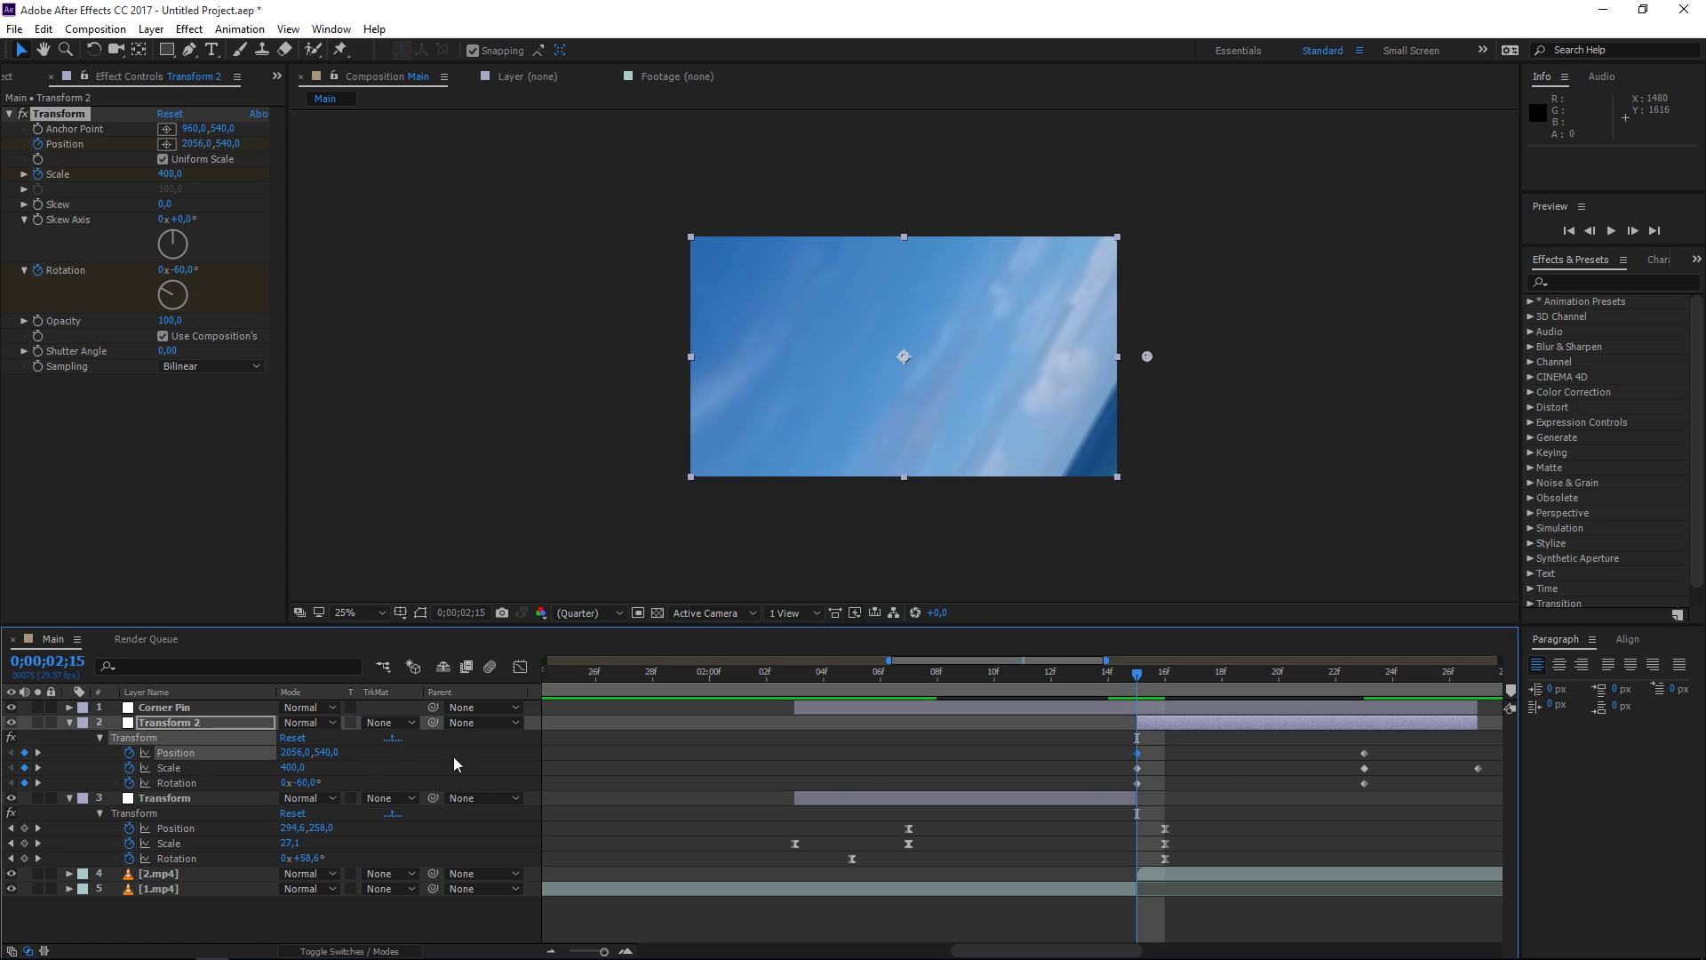
{"action": "mouse_move", "coordinate": [325, 753]}
{"action": "left_mouse_down"}
{"action": "mouse_move", "coordinate": [378, 758]}
{"action": "mouse_move", "coordinate": [256, 765]}
{"action": "left_mouse_up"}
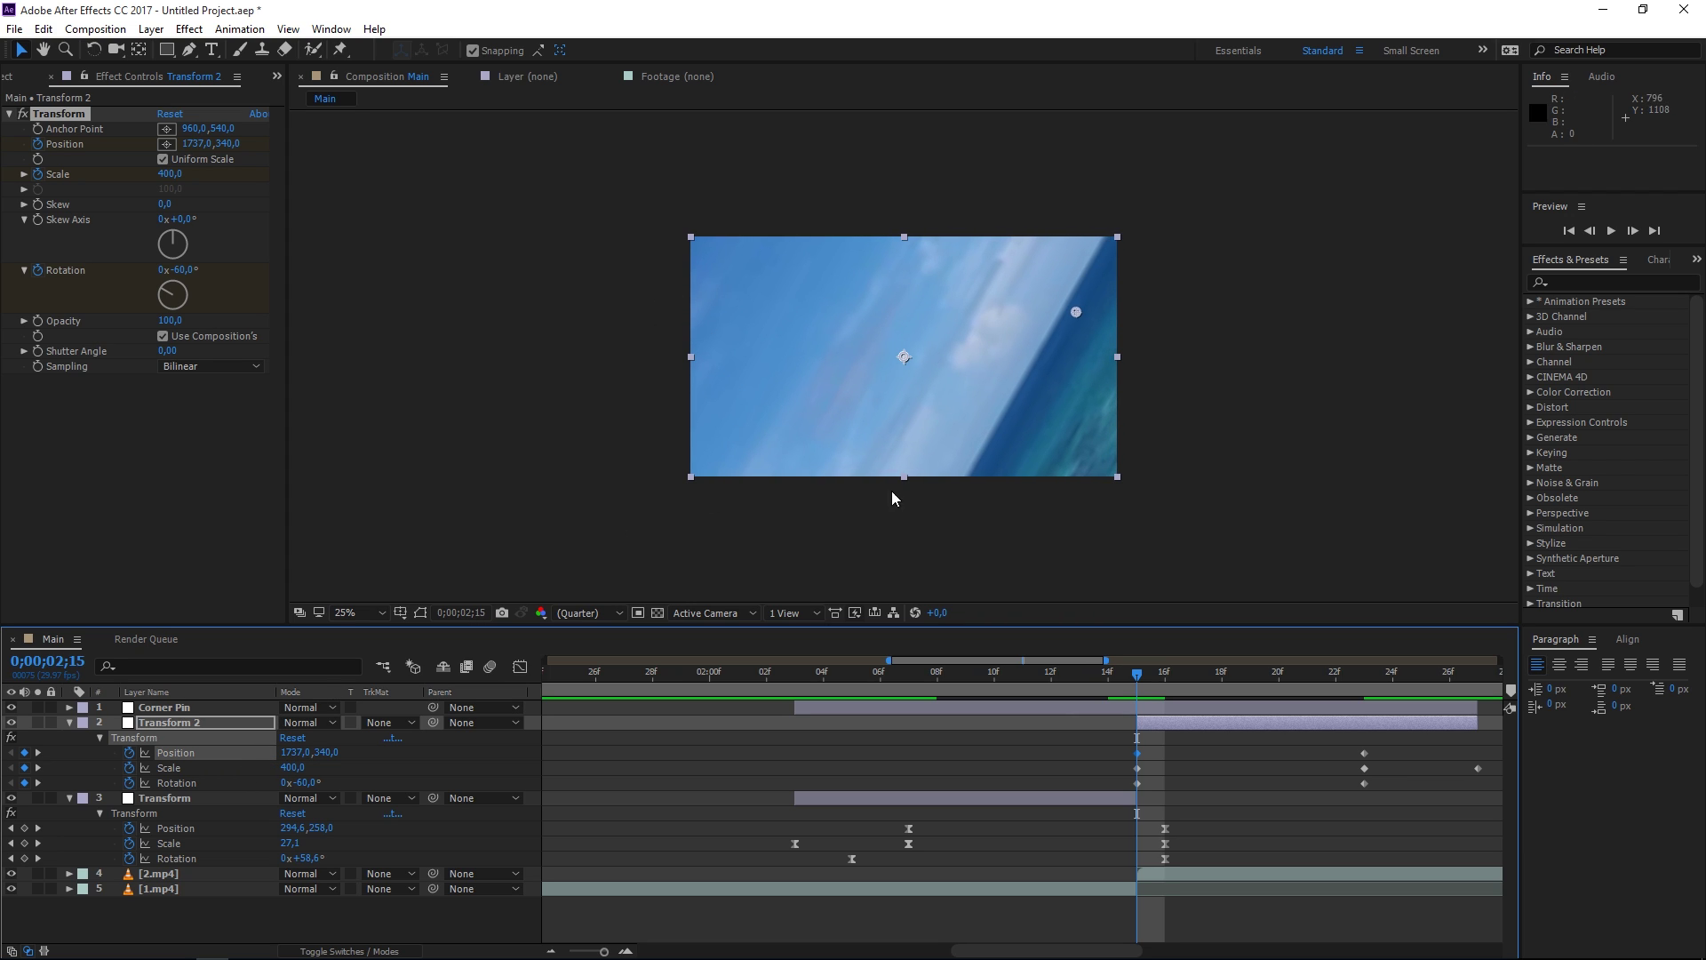
{"action": "mouse_move", "coordinate": [1138, 675]}
{"action": "left_mouse_down"}
{"action": "mouse_move", "coordinate": [1280, 680]}
{"action": "mouse_move", "coordinate": [1134, 700]}
{"action": "mouse_move", "coordinate": [1240, 694]}
{"action": "mouse_move", "coordinate": [1137, 673]}
{"action": "mouse_move", "coordinate": [1353, 686]}
{"action": "mouse_move", "coordinate": [1137, 684]}
{"action": "left_mouse_up"}
{"action": "left_click_drag", "start_coordinate": [1154, 743], "coordinate": [1086, 790]}
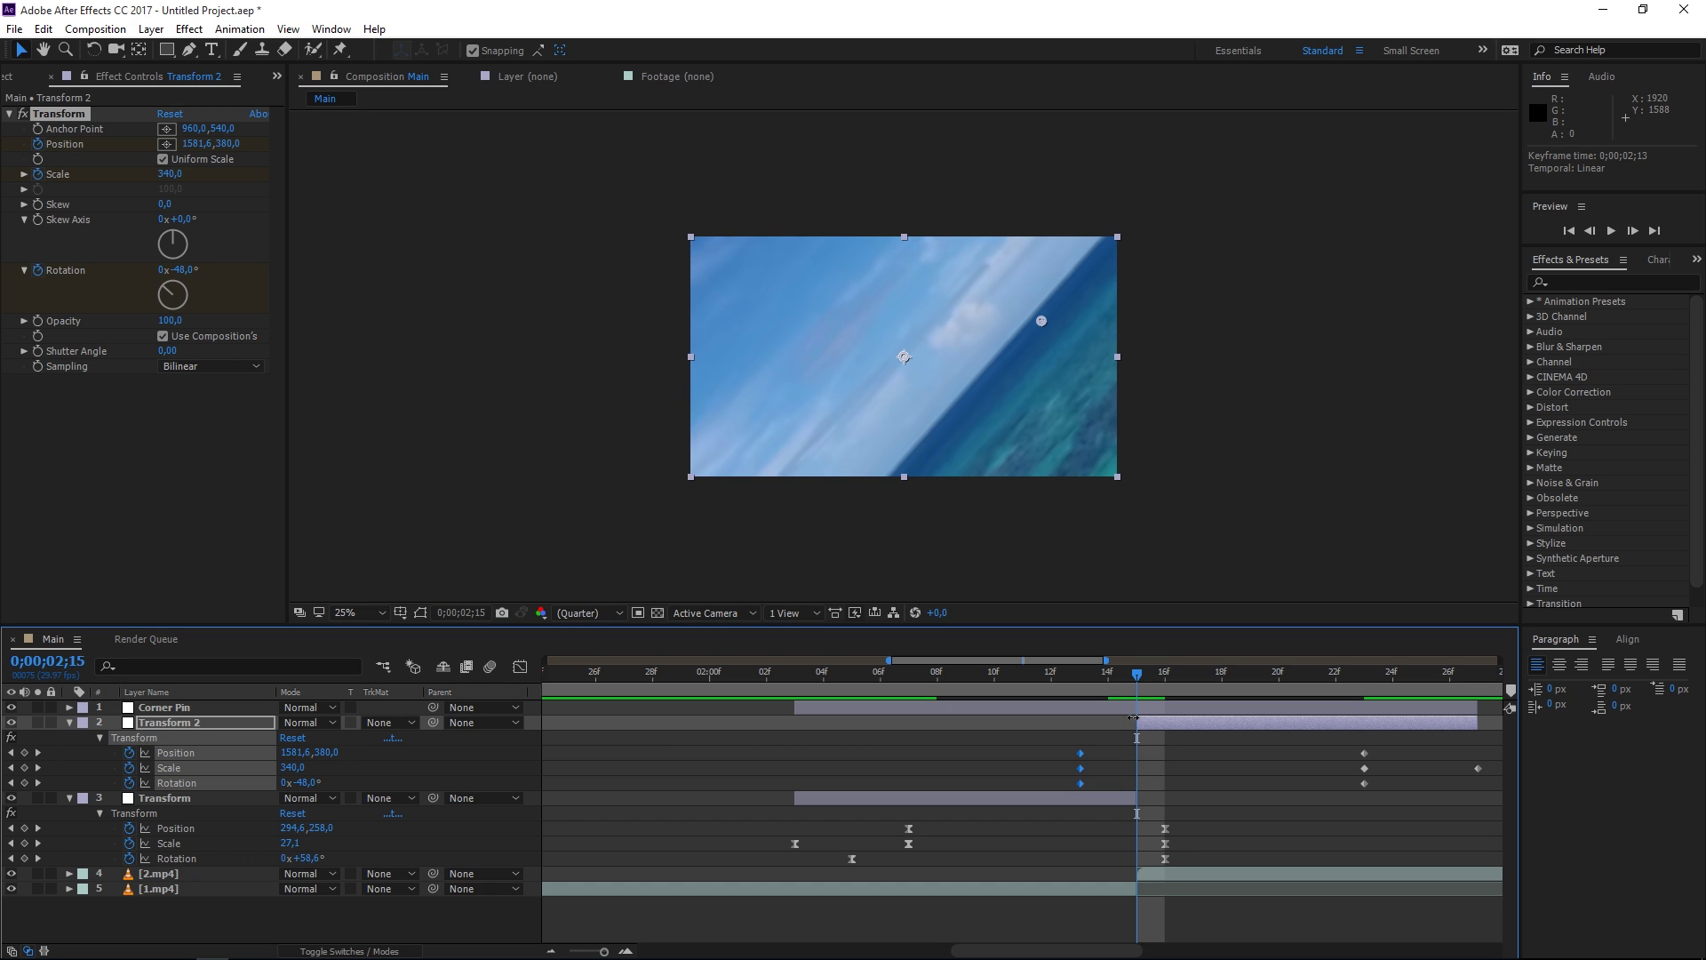
Set Transform 2's 23f Scale keyframe to 105%
{"action": "left_click_drag", "start_coordinate": [1486, 740], "coordinate": [1058, 765]}
{"action": "left_click_drag", "start_coordinate": [1130, 684], "coordinate": [1364, 682]}
{"action": "left_click", "coordinate": [1365, 768]}
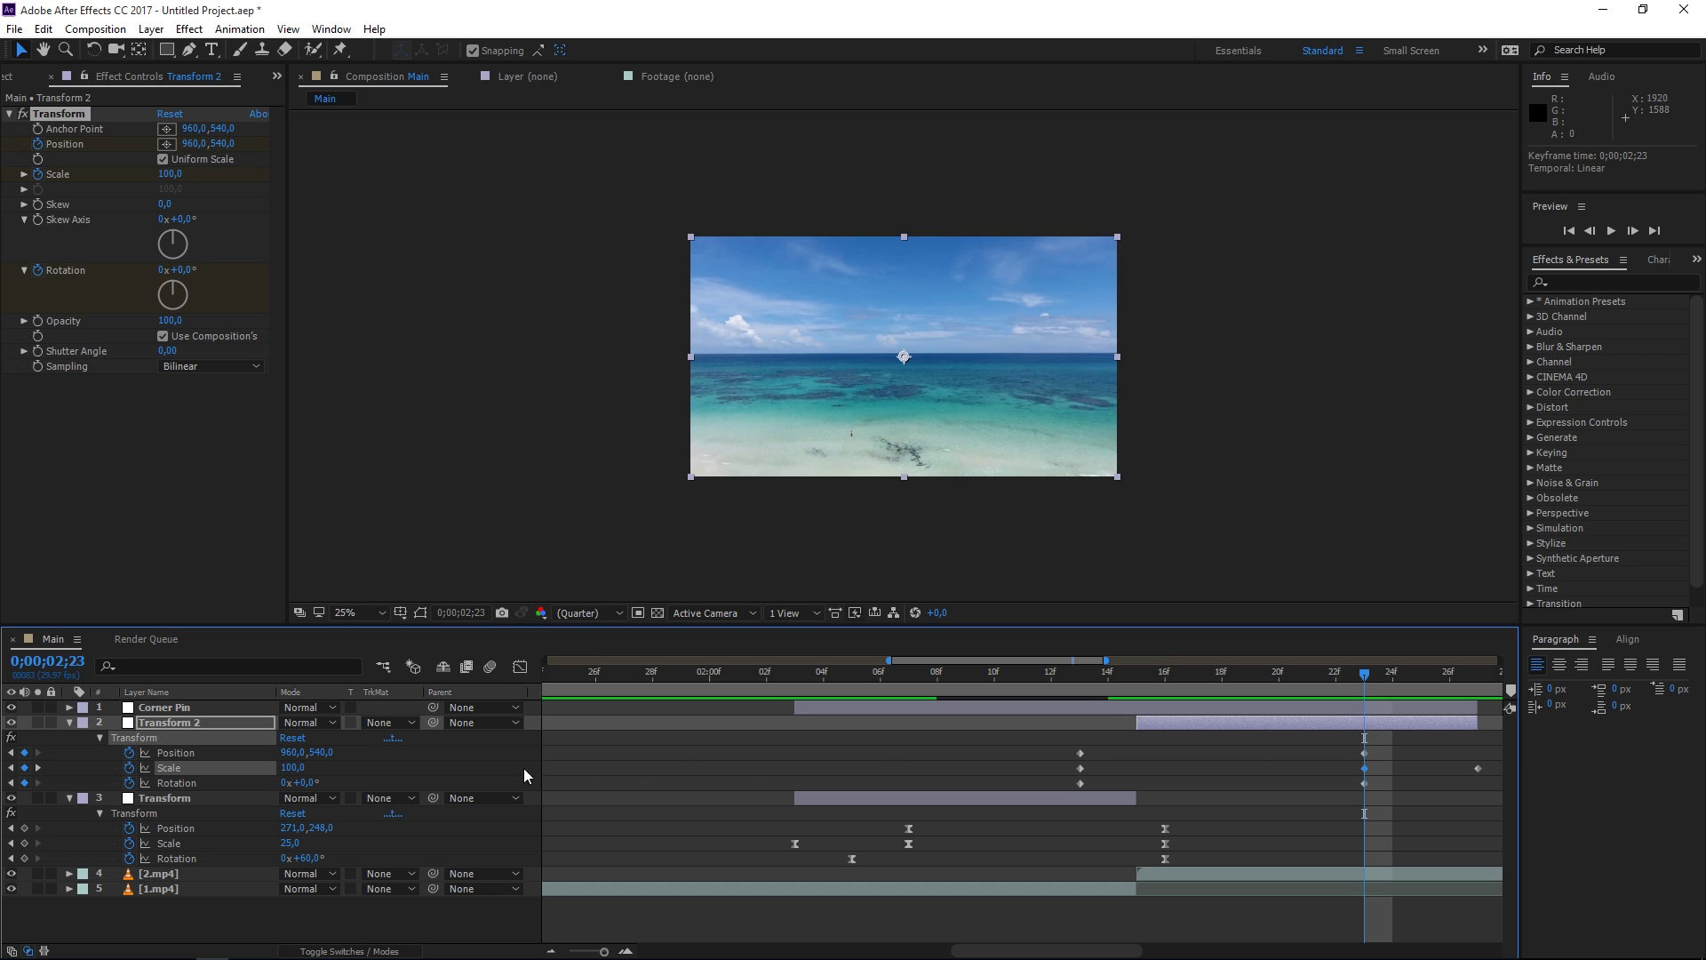
{"action": "left_click", "coordinate": [298, 775]}
{"action": "type", "text": "105"}
{"action": "left_click", "coordinate": [440, 766]}
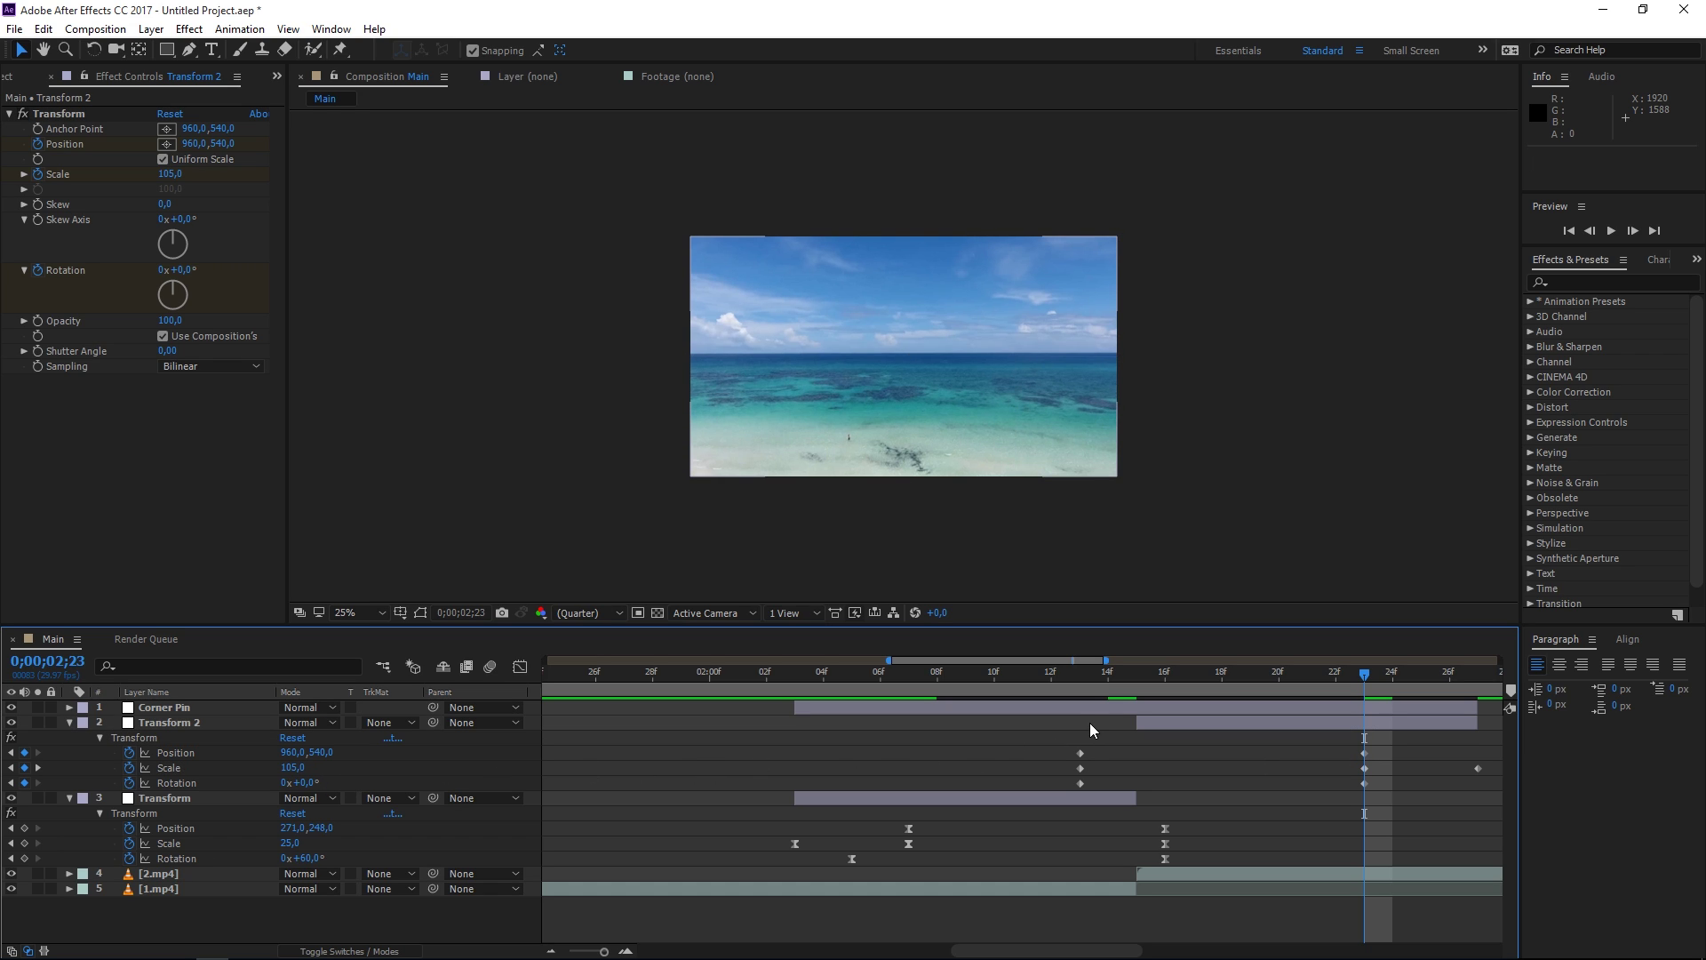
Apply Easy Ease to all of Transform 2's keyframes and check the Scale curve
{"action": "left_click", "coordinate": [1080, 678]}
{"action": "left_click_drag", "start_coordinate": [1087, 678], "coordinate": [1036, 792]}
{"action": "key", "text": "F9"}
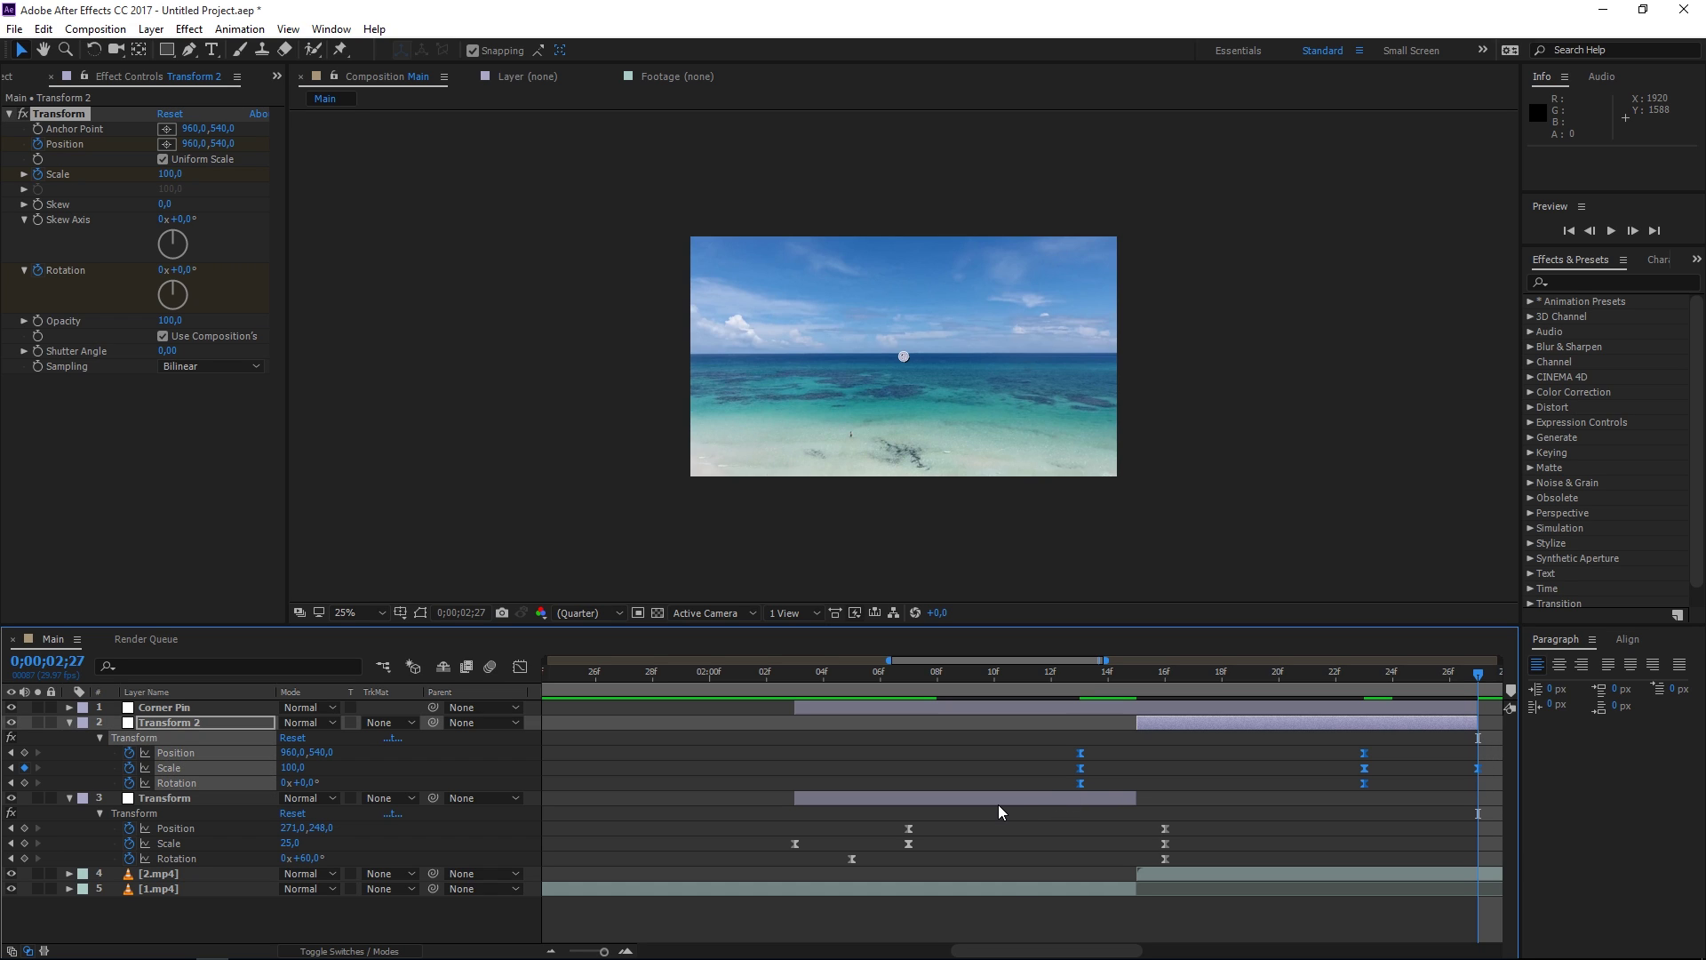
{"action": "left_click", "coordinate": [522, 666]}
{"action": "left_click", "coordinate": [523, 669]}
Collapse both transform layers, select Transform 2, and return to frame 15
{"action": "left_click", "coordinate": [69, 722]}
{"action": "left_click", "coordinate": [69, 736]}
{"action": "left_click", "coordinate": [1143, 719]}
{"action": "left_click", "coordinate": [1138, 684]}
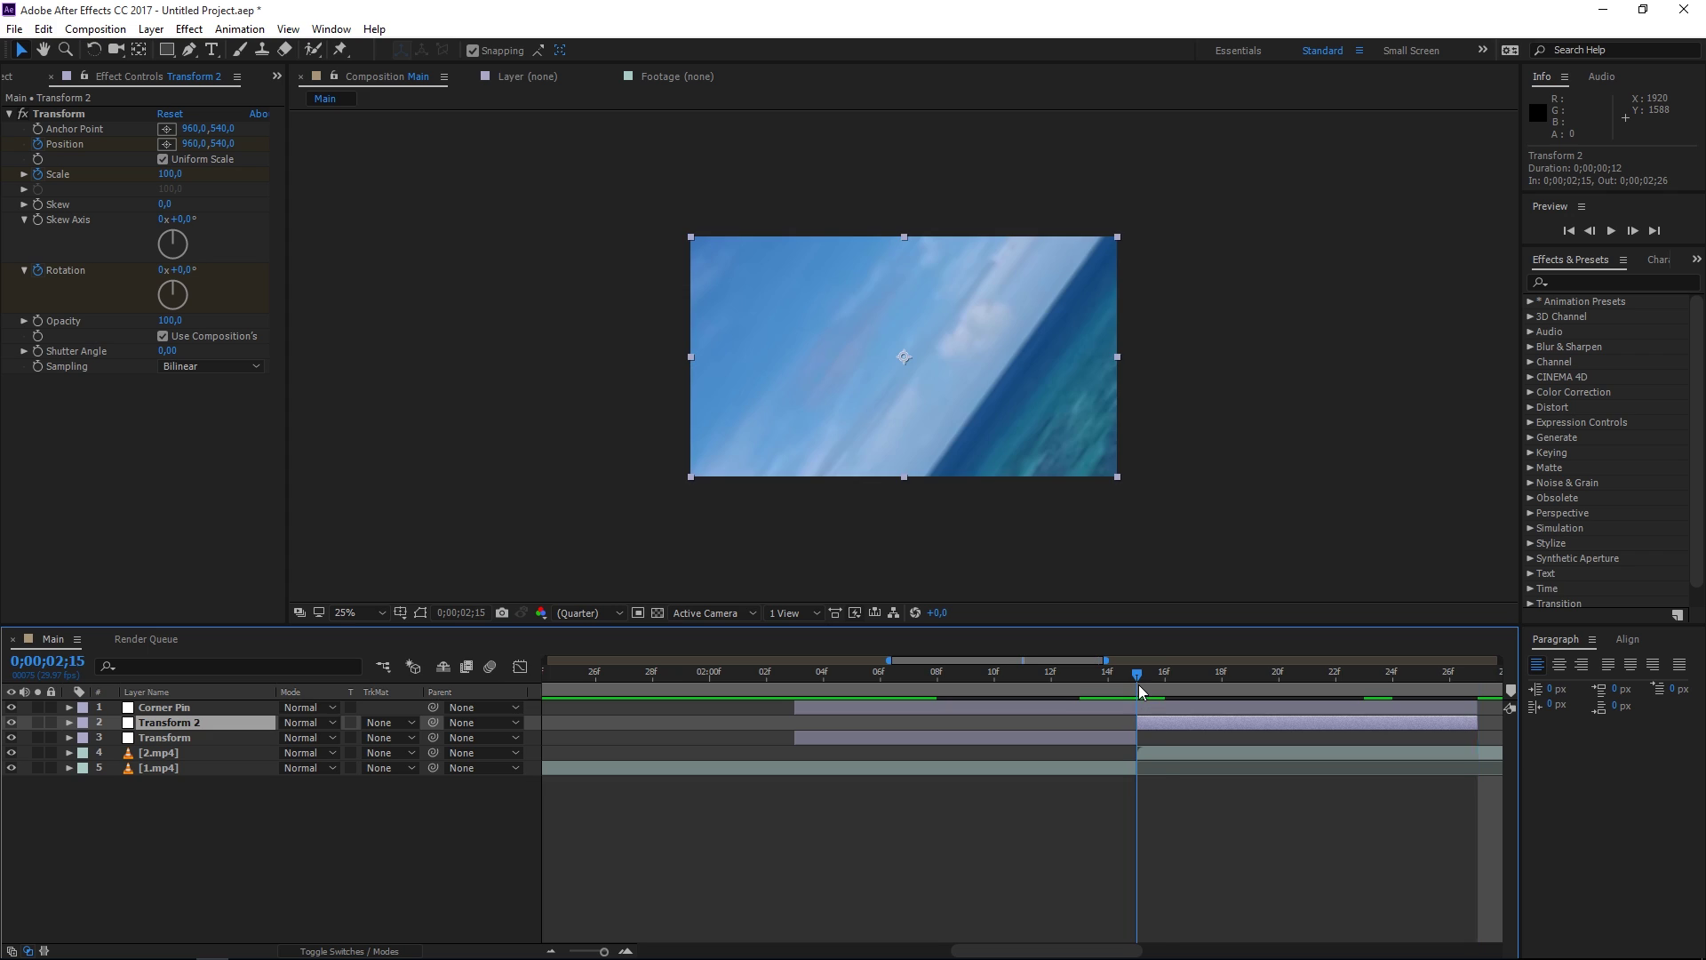
Try stretching the Corner Pin bottom corners in the viewer, then reset the effect
{"action": "left_click", "coordinate": [1133, 707]}
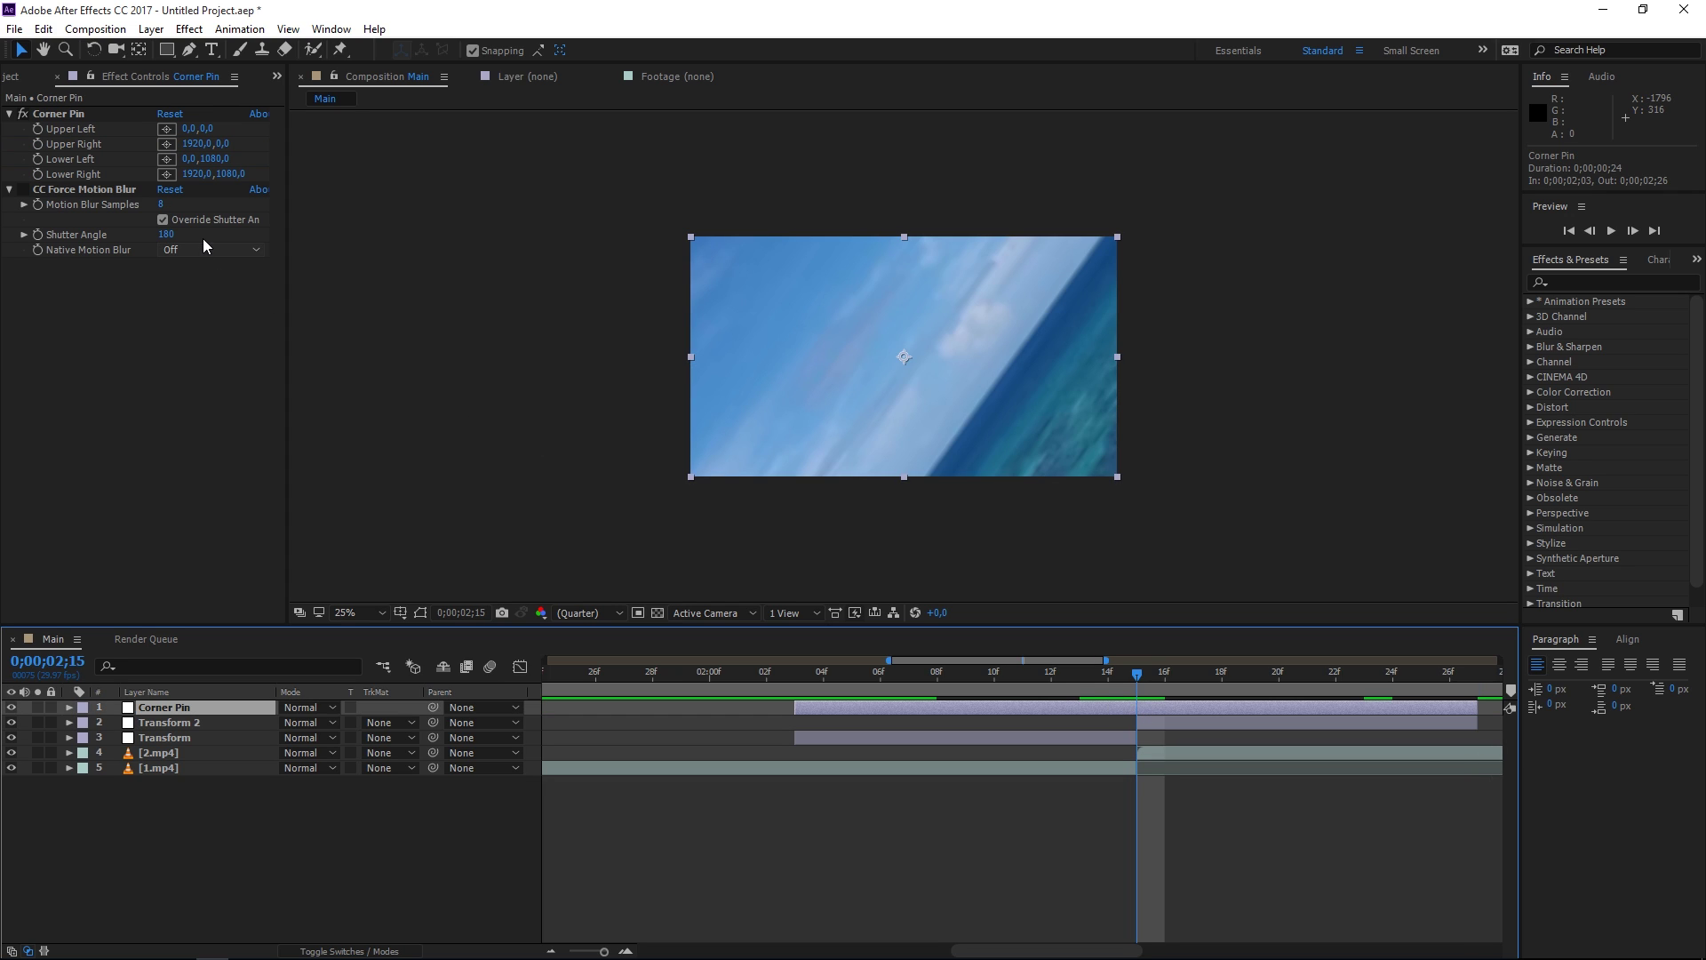
{"action": "left_click", "coordinate": [58, 114]}
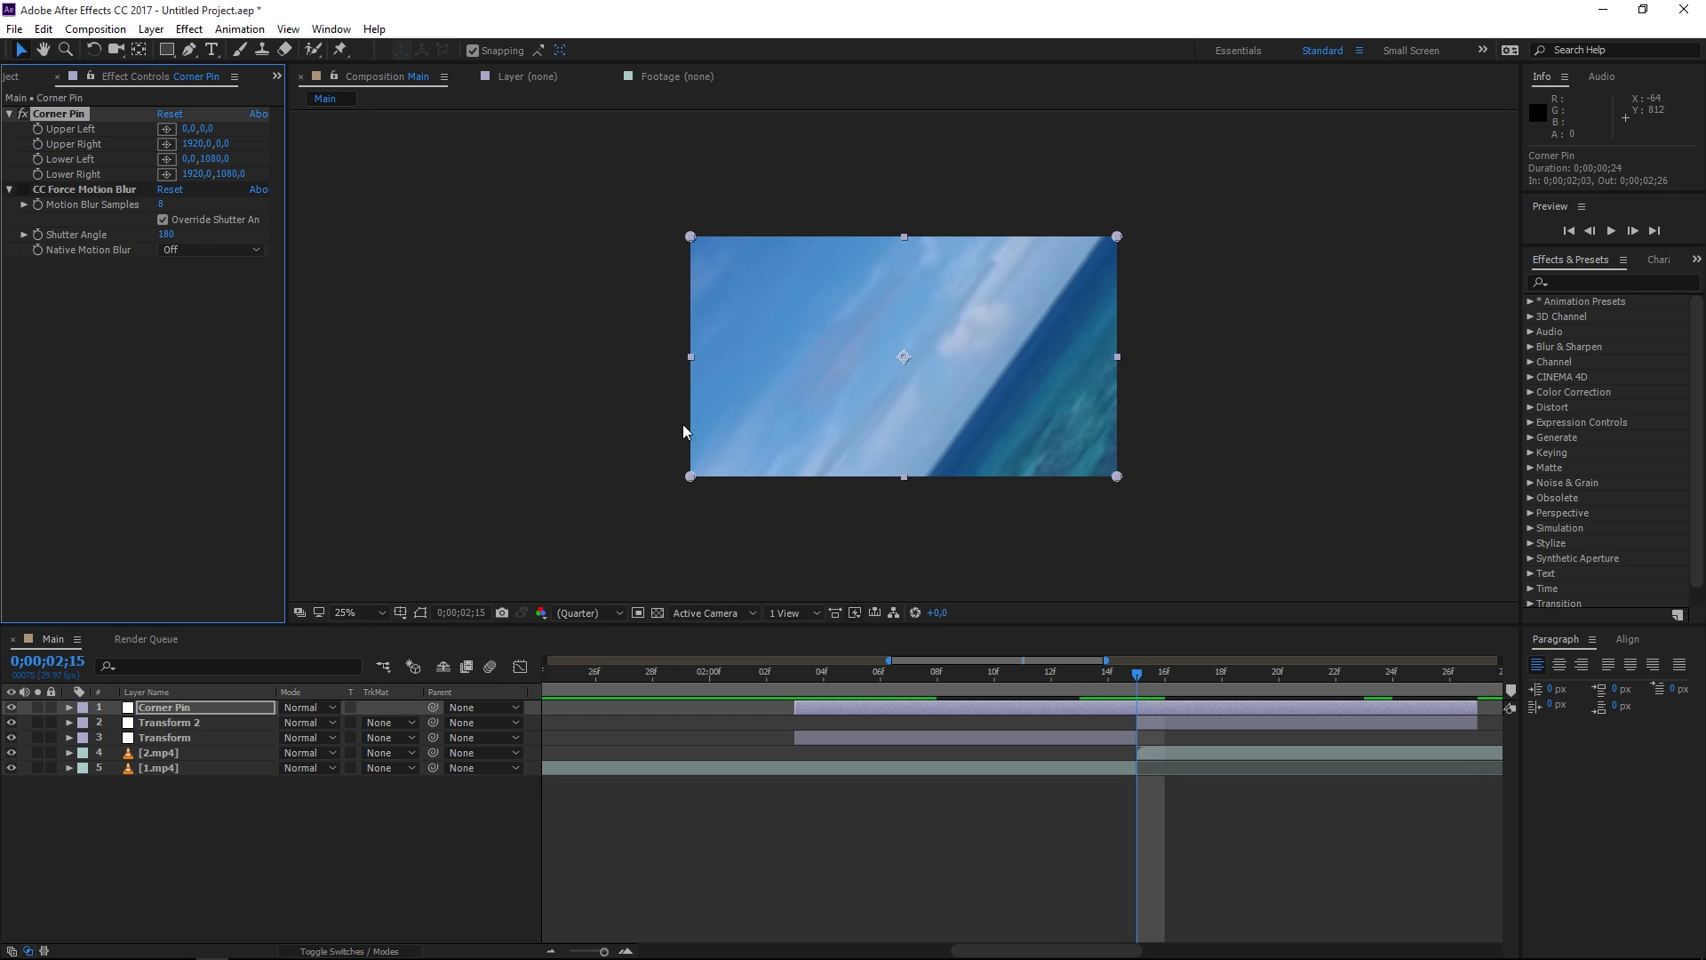
{"action": "left_click_drag", "start_coordinate": [690, 478], "coordinate": [523, 406]}
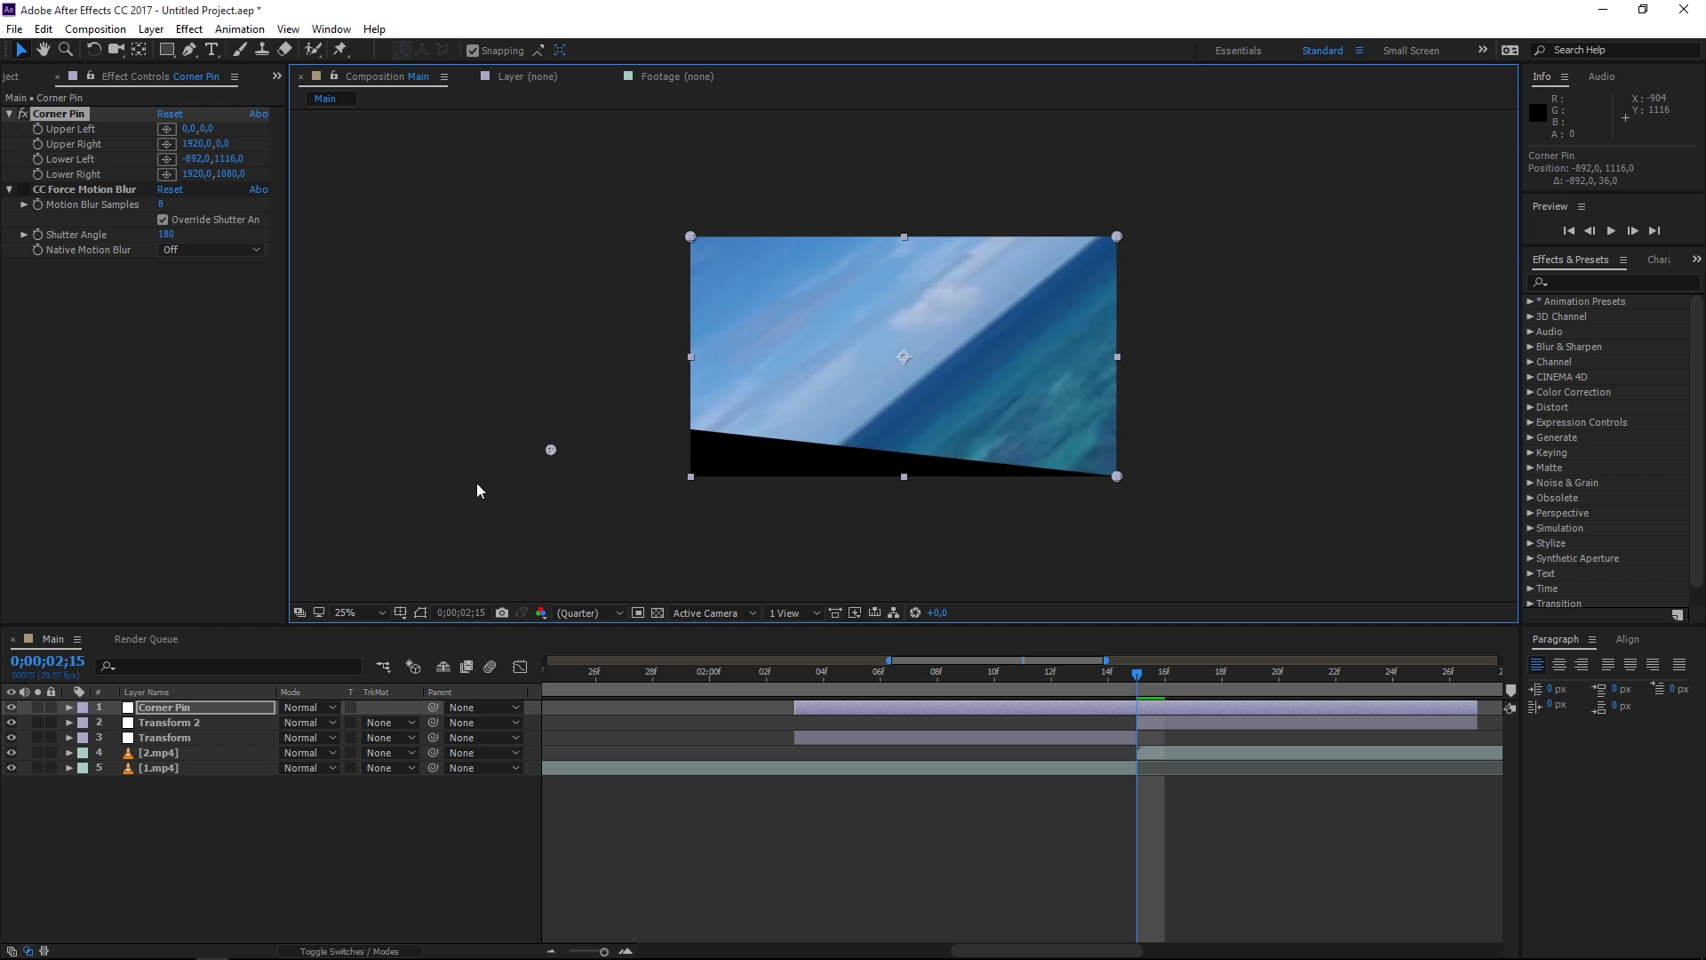
{"action": "left_click_drag", "start_coordinate": [1113, 480], "coordinate": [1283, 568]}
{"action": "left_click_drag", "start_coordinate": [523, 406], "coordinate": [552, 553]}
{"action": "left_click", "coordinate": [965, 673]}
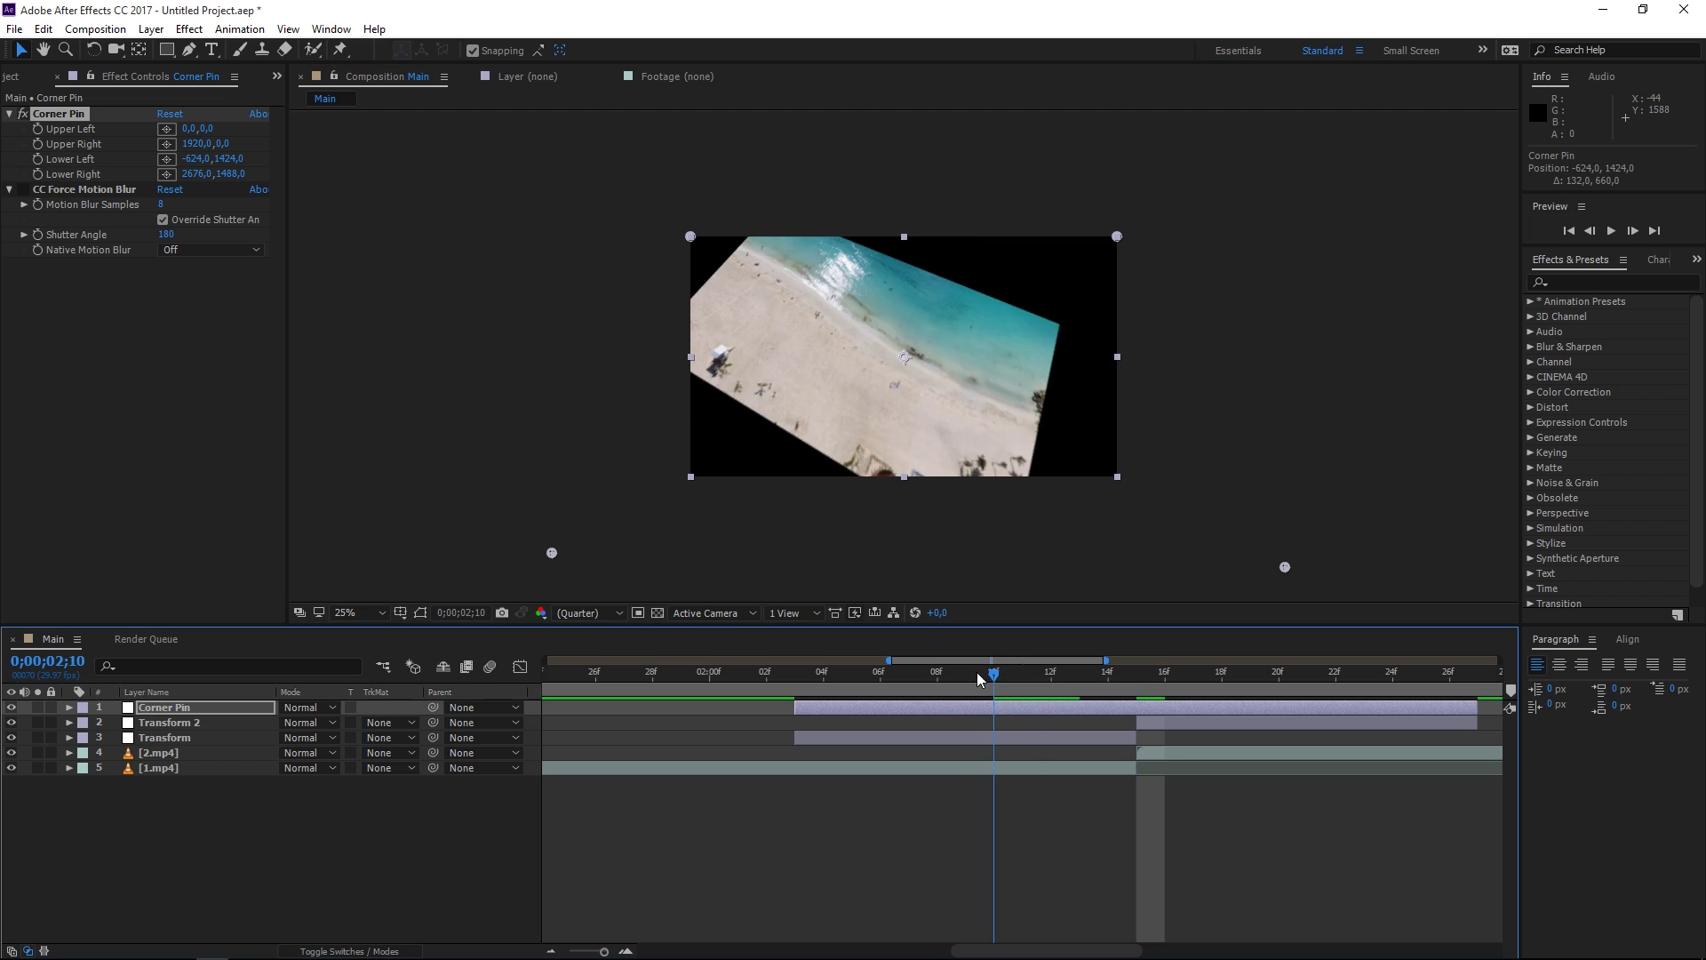
{"action": "left_click", "coordinate": [170, 113]}
Add neutral Lower Left and Lower Right Corner Pin keyframes at 3f and 27f
{"action": "left_click_drag", "start_coordinate": [874, 700], "coordinate": [800, 691]}
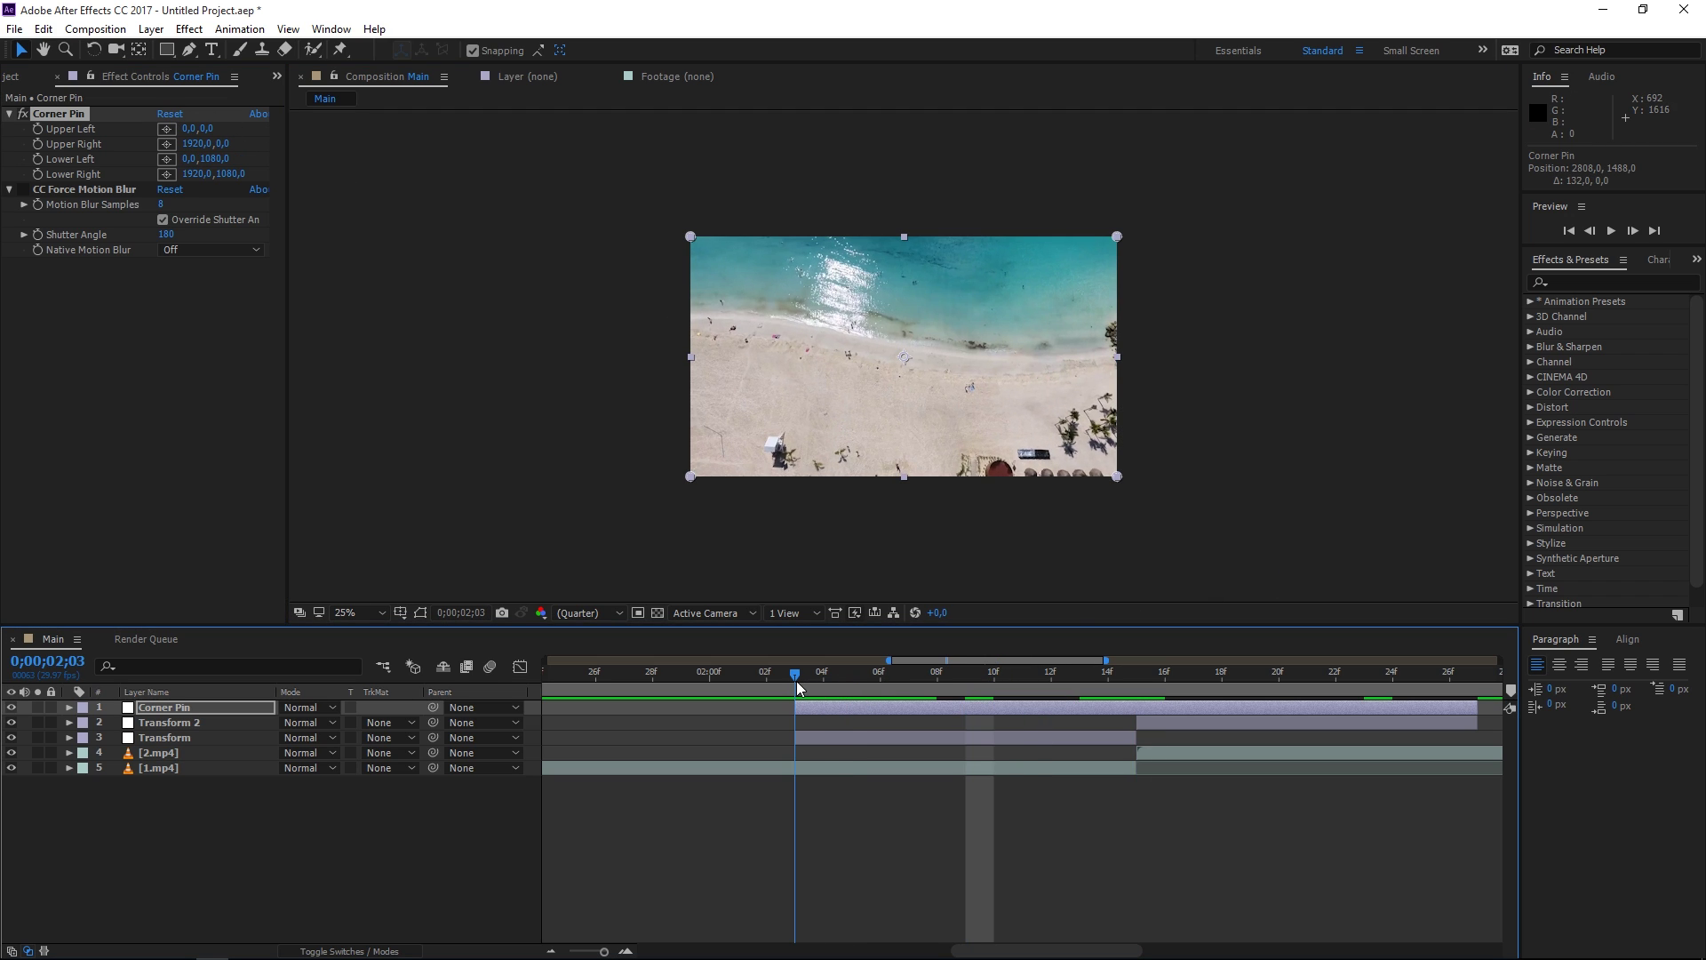
{"action": "left_click", "coordinate": [38, 161]}
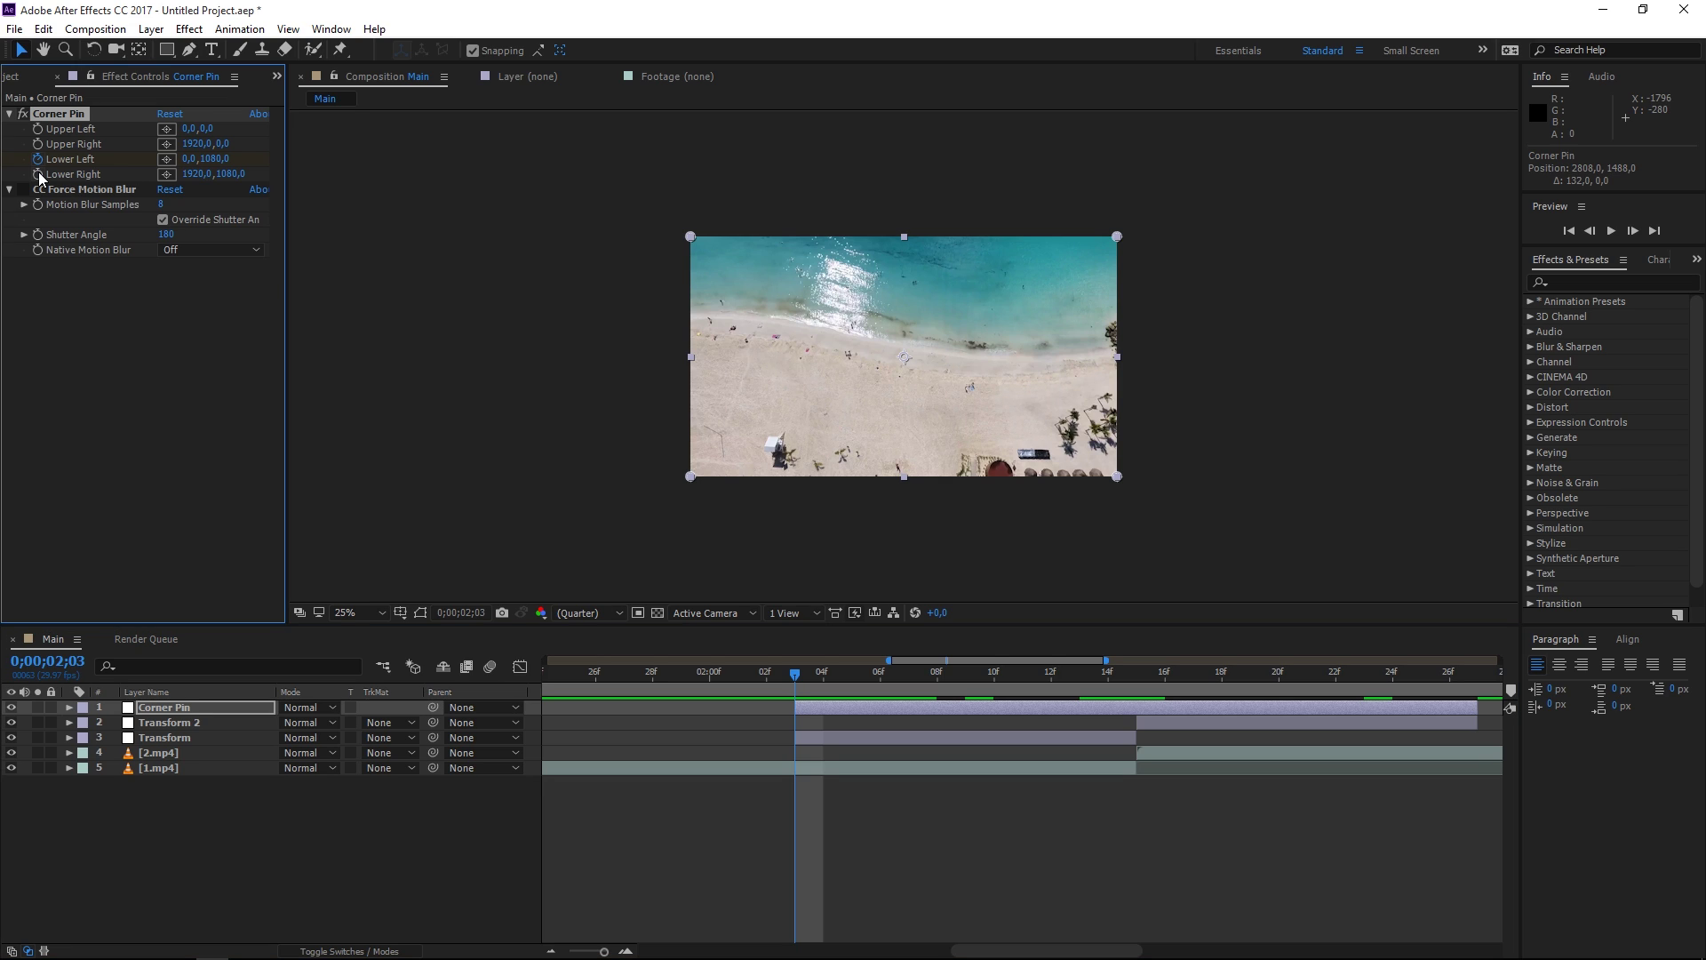
{"action": "left_click", "coordinate": [38, 175]}
{"action": "key", "text": "u"}
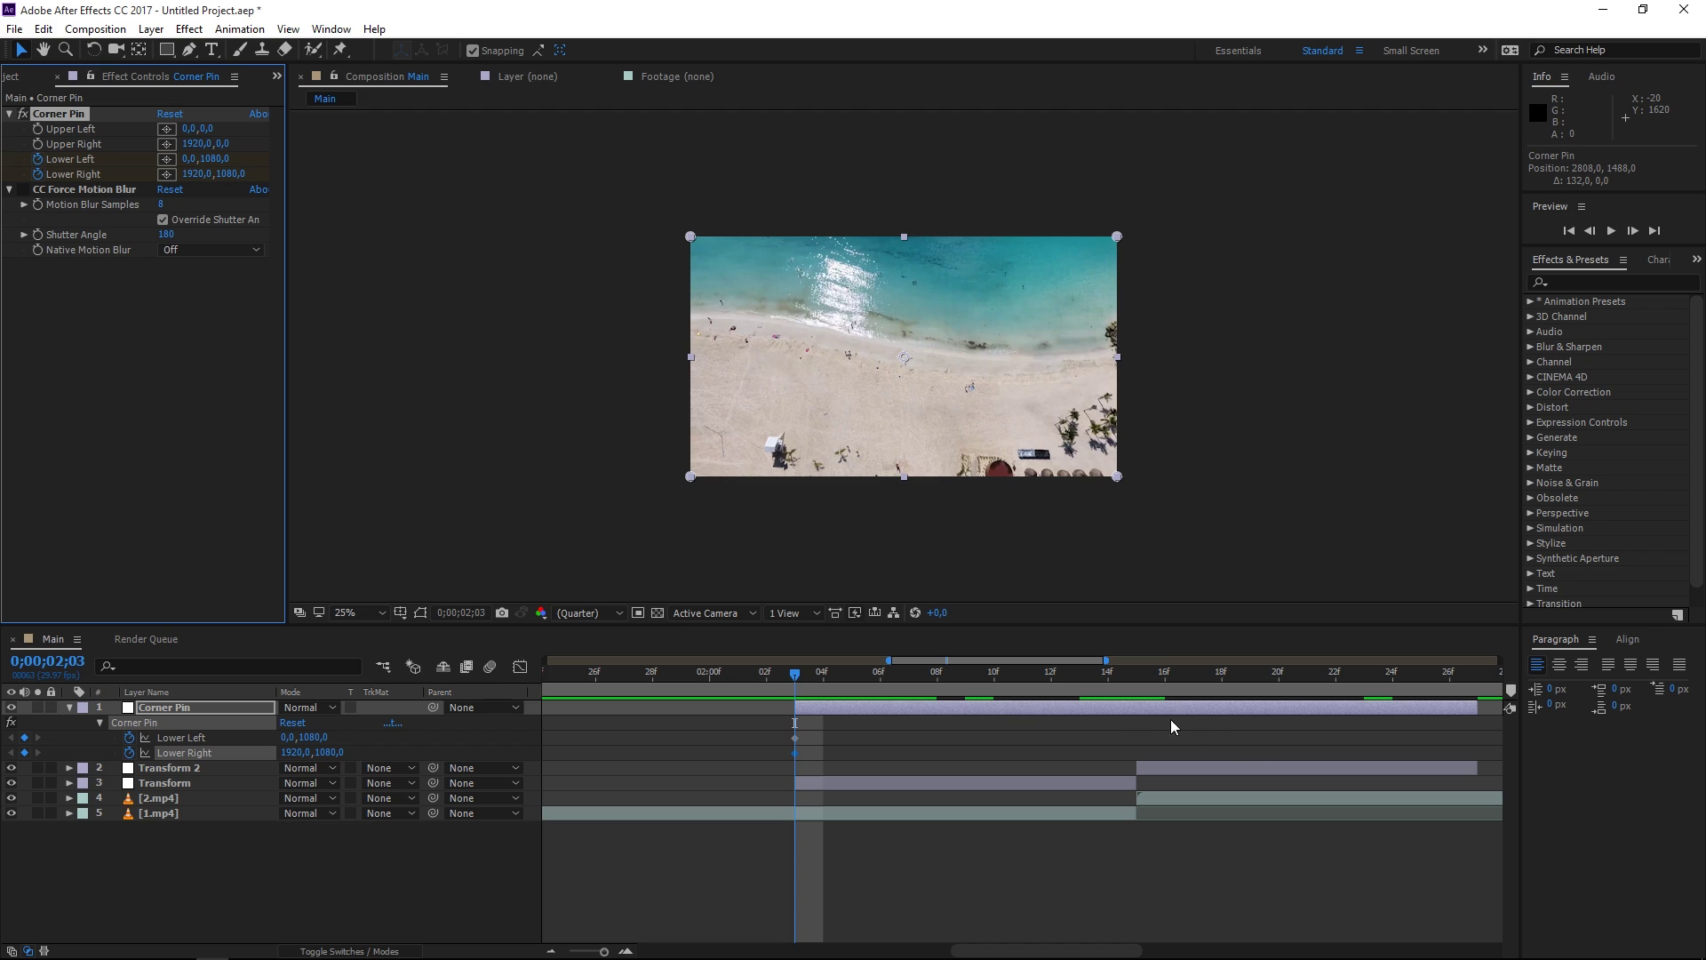
{"action": "left_click_drag", "start_coordinate": [1120, 682], "coordinate": [1477, 682]}
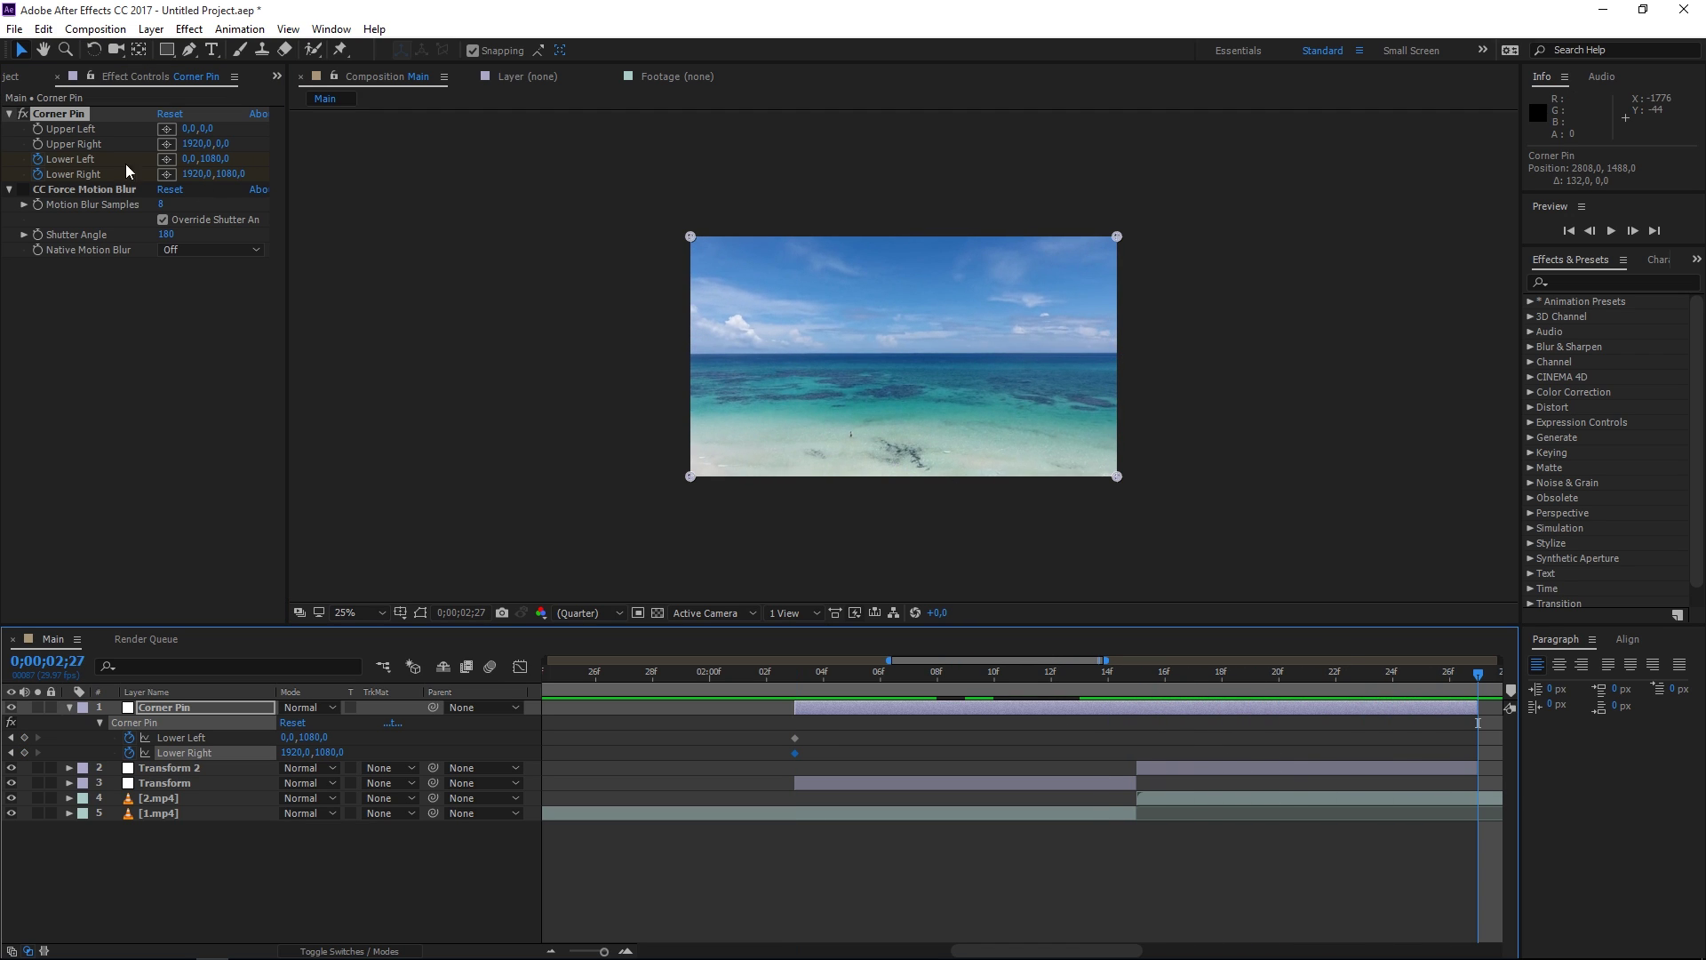
{"action": "left_click", "coordinate": [24, 739]}
{"action": "left_click", "coordinate": [24, 753]}
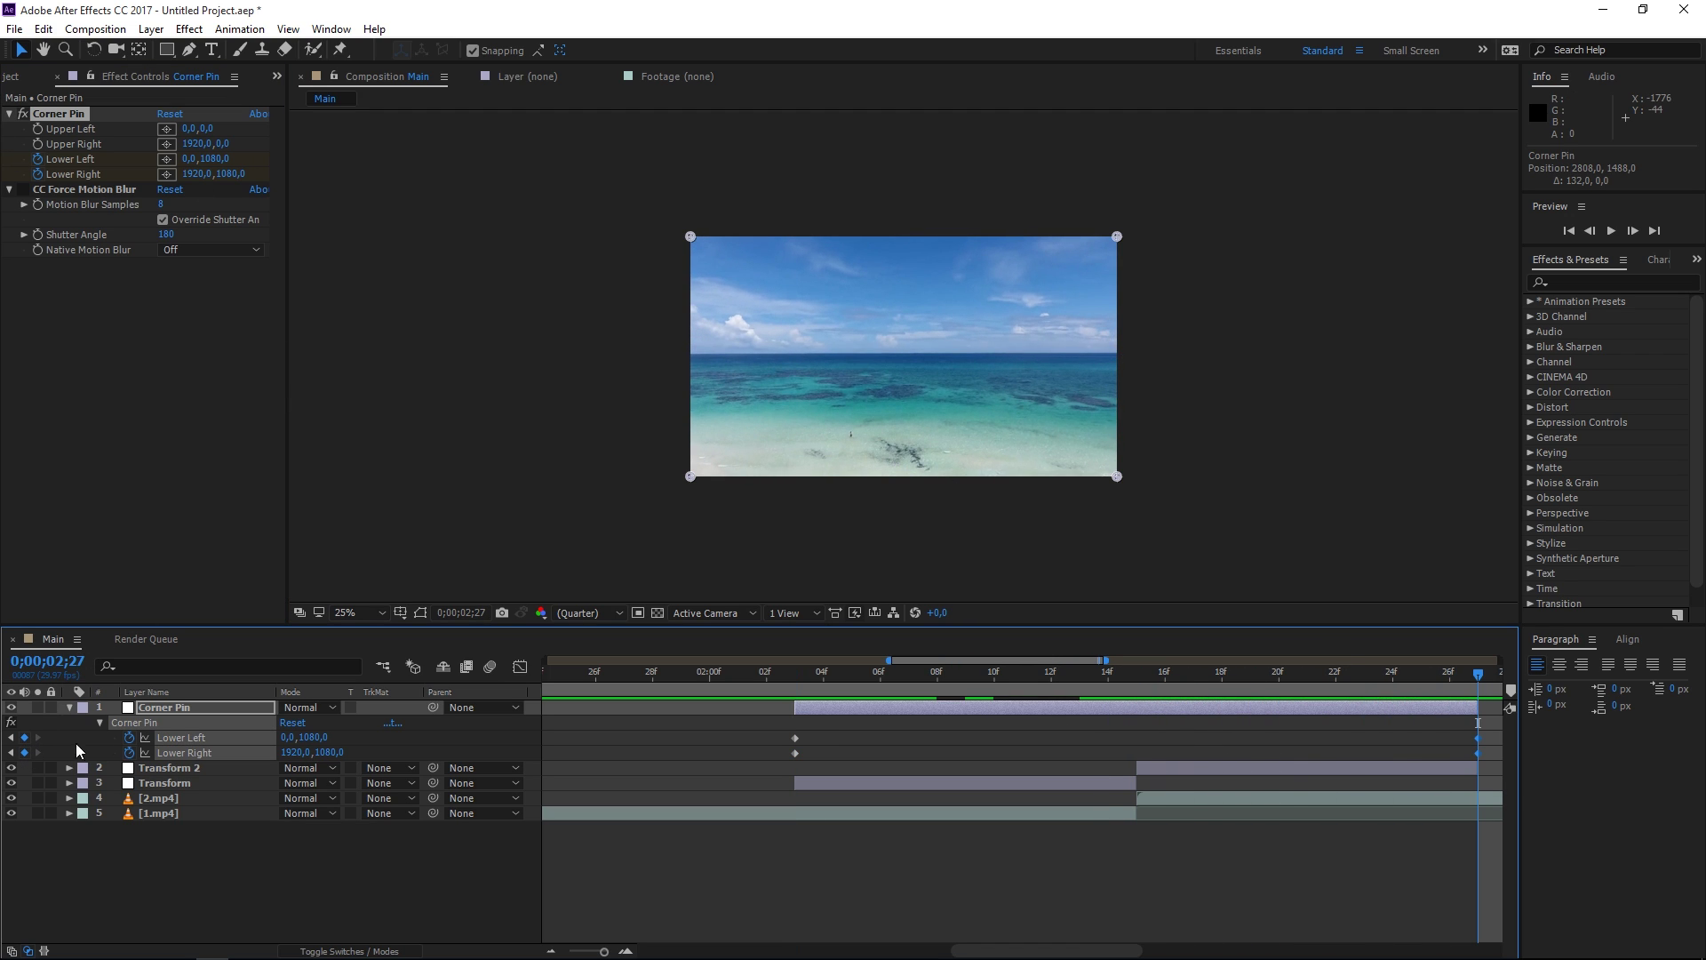
At 15f, set Corner Pin Lower Left to -1500 and Lower Right to 3420
{"action": "left_click", "coordinate": [1138, 680]}
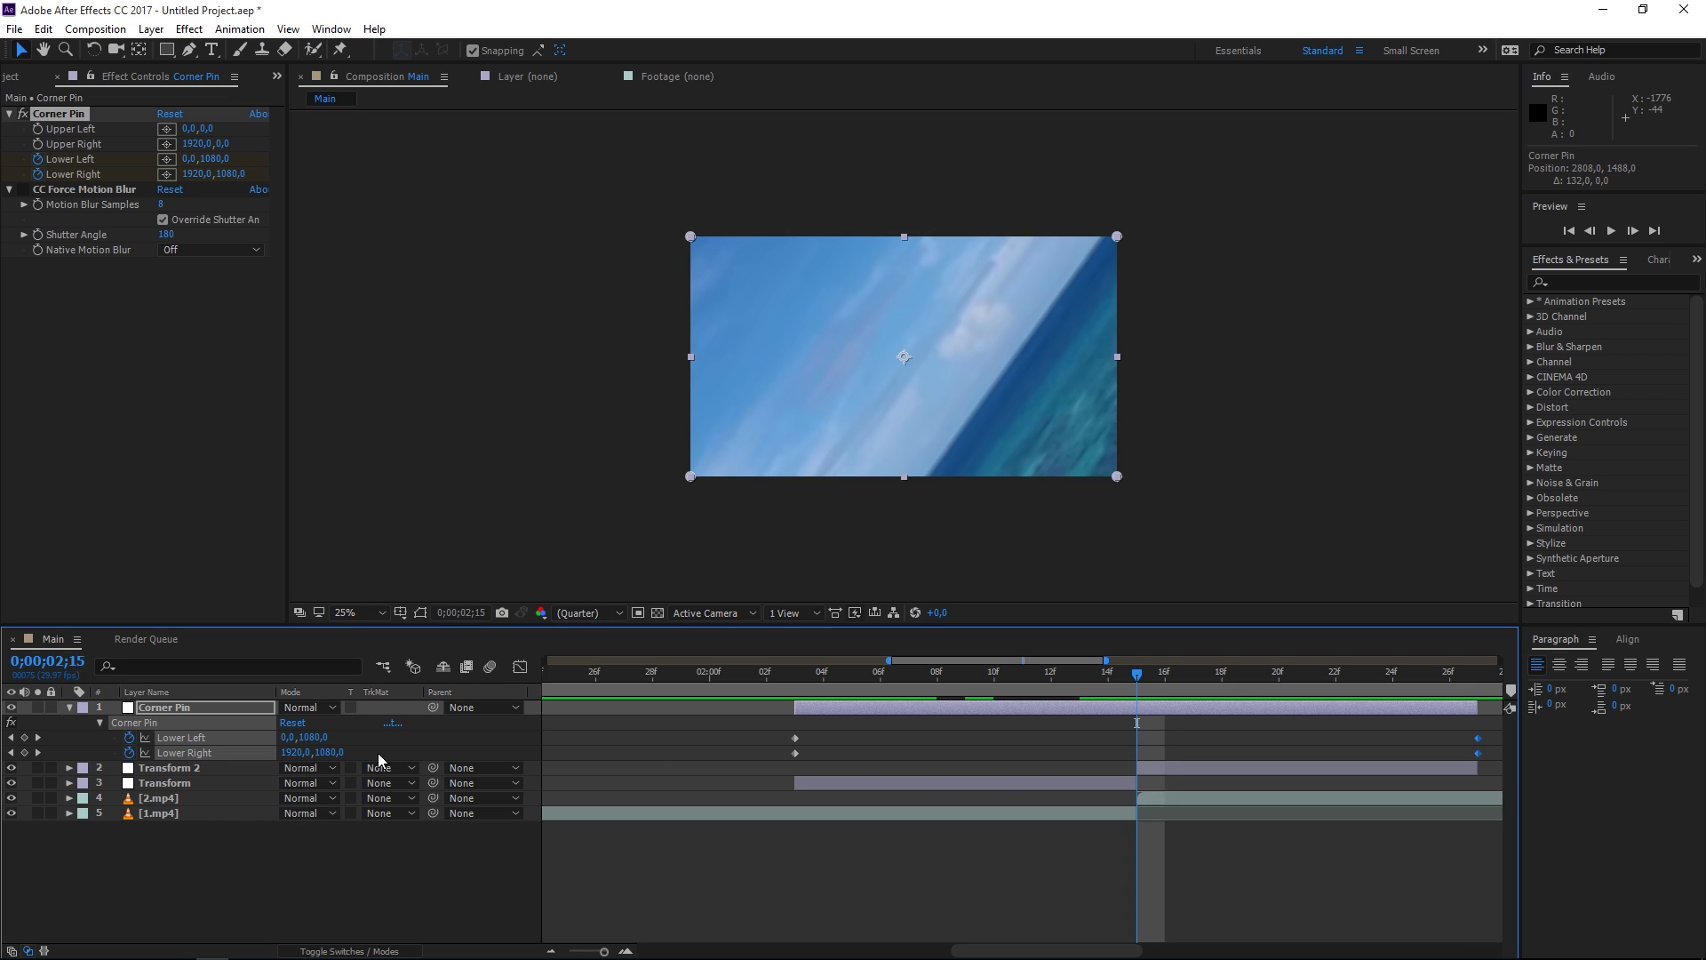
{"action": "left_click", "coordinate": [286, 737]}
{"action": "type", "text": "-1500"}
{"action": "key", "text": "Return"}
{"action": "left_click", "coordinate": [296, 751]}
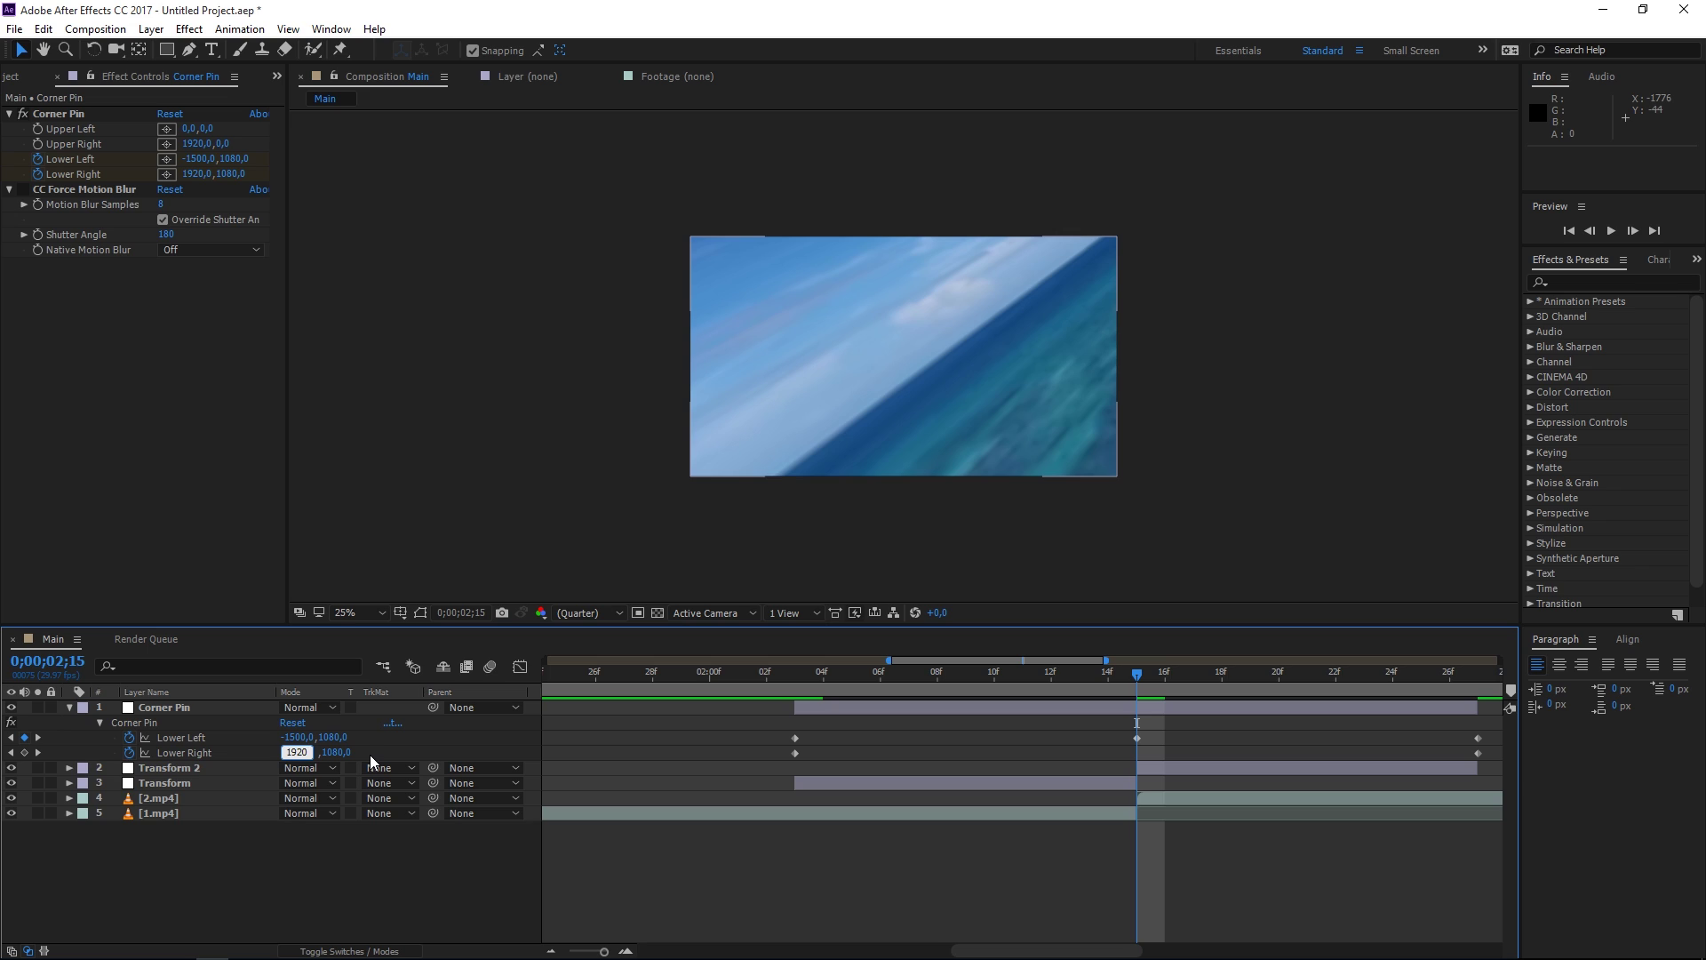
{"action": "type", "text": "+1500"}
{"action": "key", "text": "Return"}
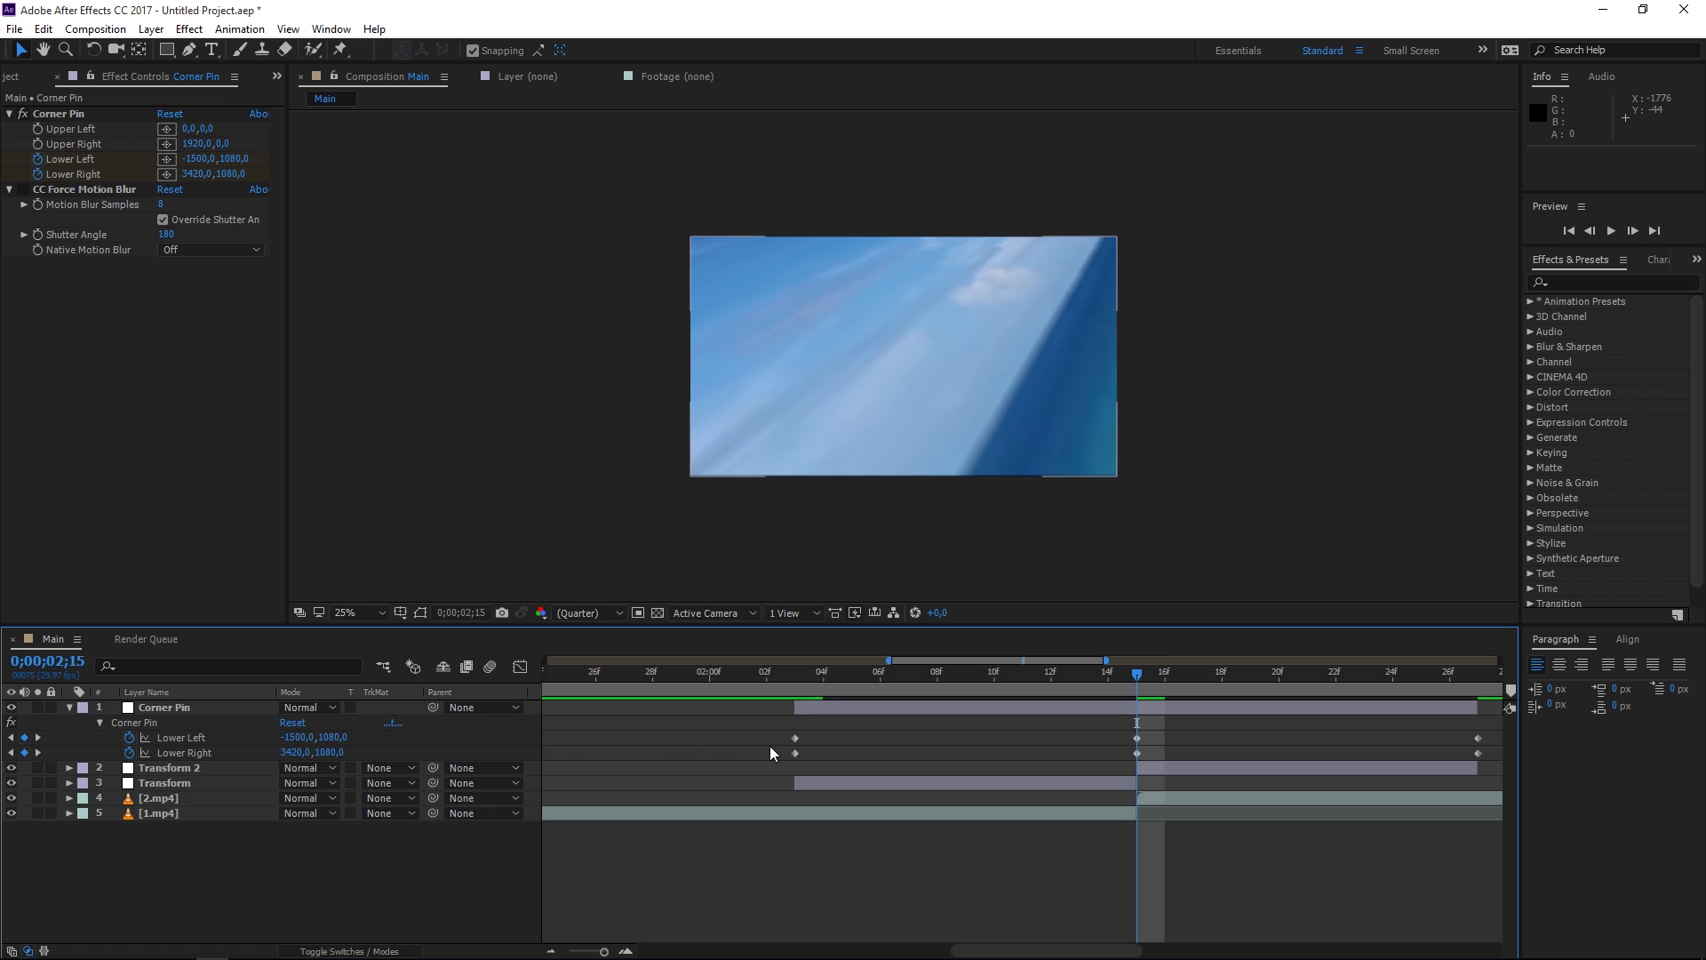
{"action": "left_click_drag", "start_coordinate": [787, 681], "coordinate": [870, 718]}
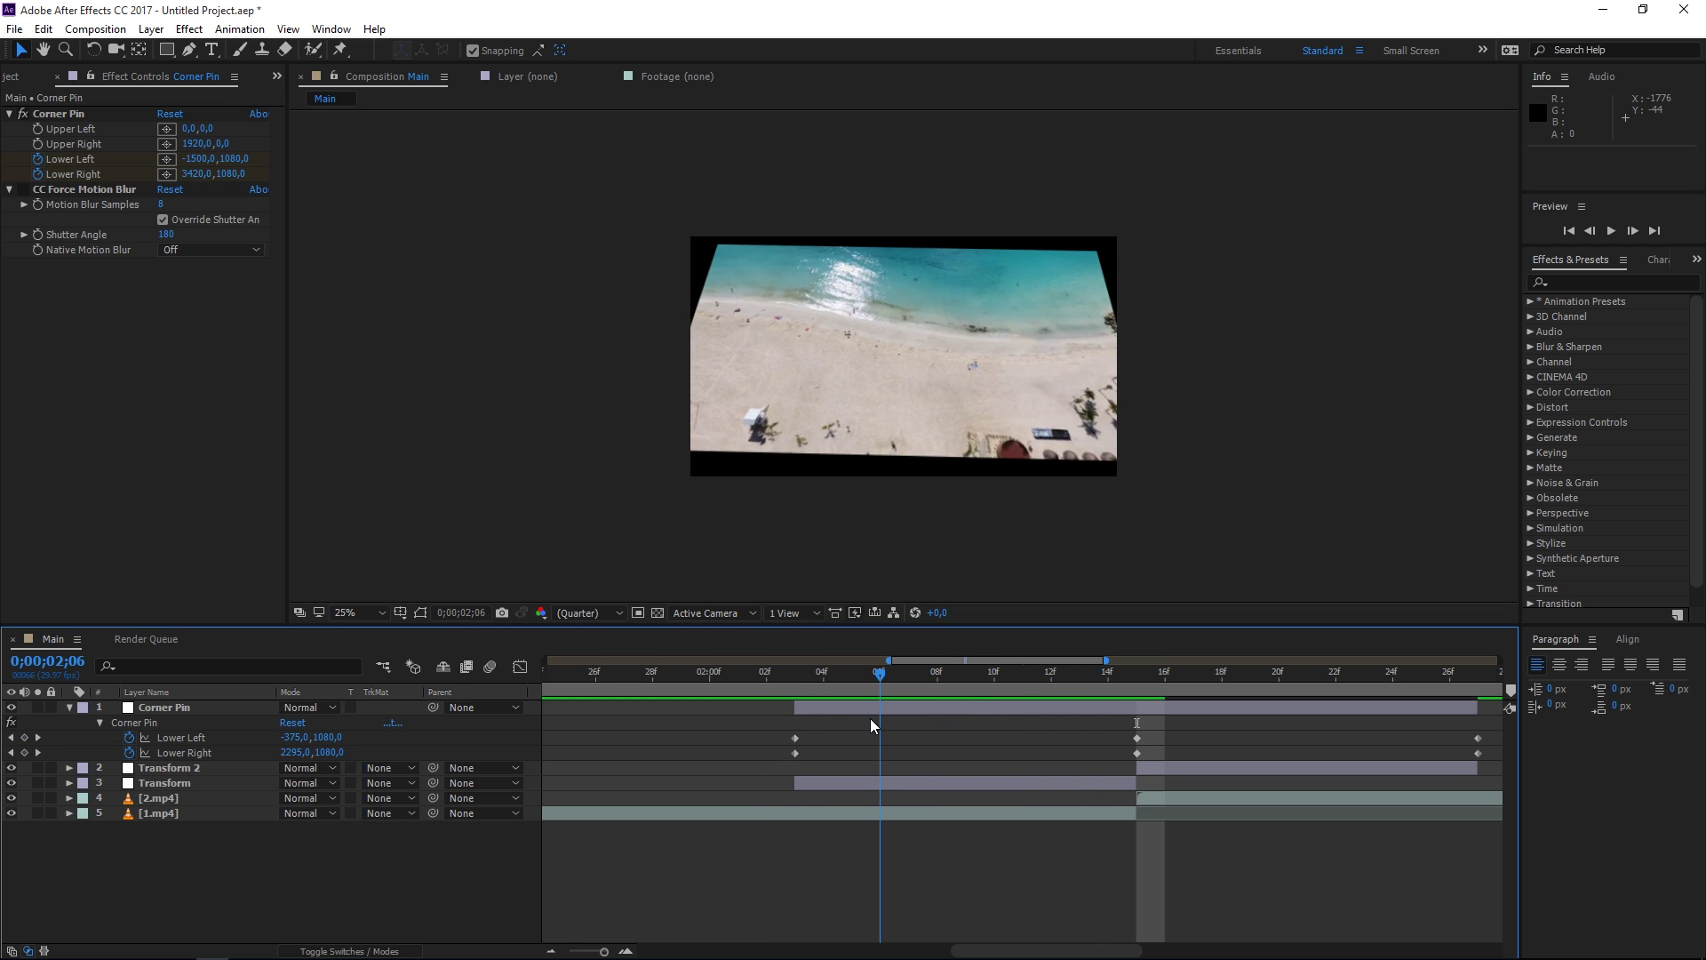
Move the first Corner Pin keyframes to 02;07 and the last ones to 02;23
{"action": "left_click", "coordinate": [850, 778]}
{"action": "key", "text": "u"}
{"action": "left_click", "coordinate": [1171, 765]}
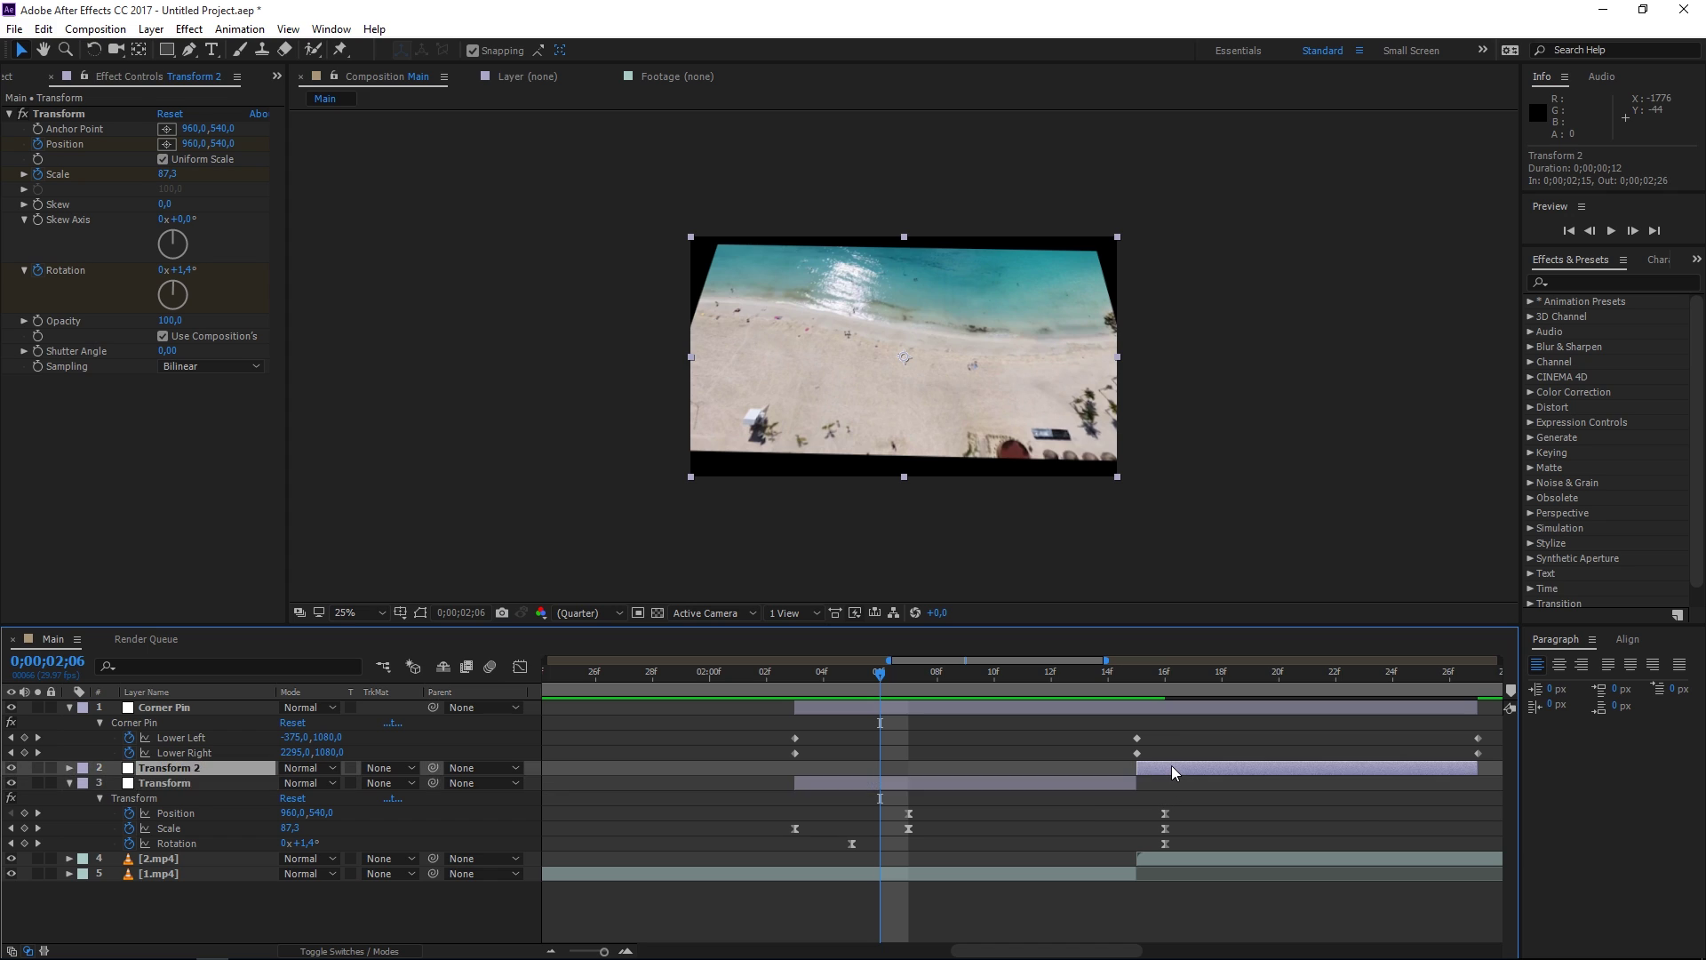
{"action": "key", "text": "u"}
{"action": "left_click_drag", "start_coordinate": [883, 681], "coordinate": [906, 681]}
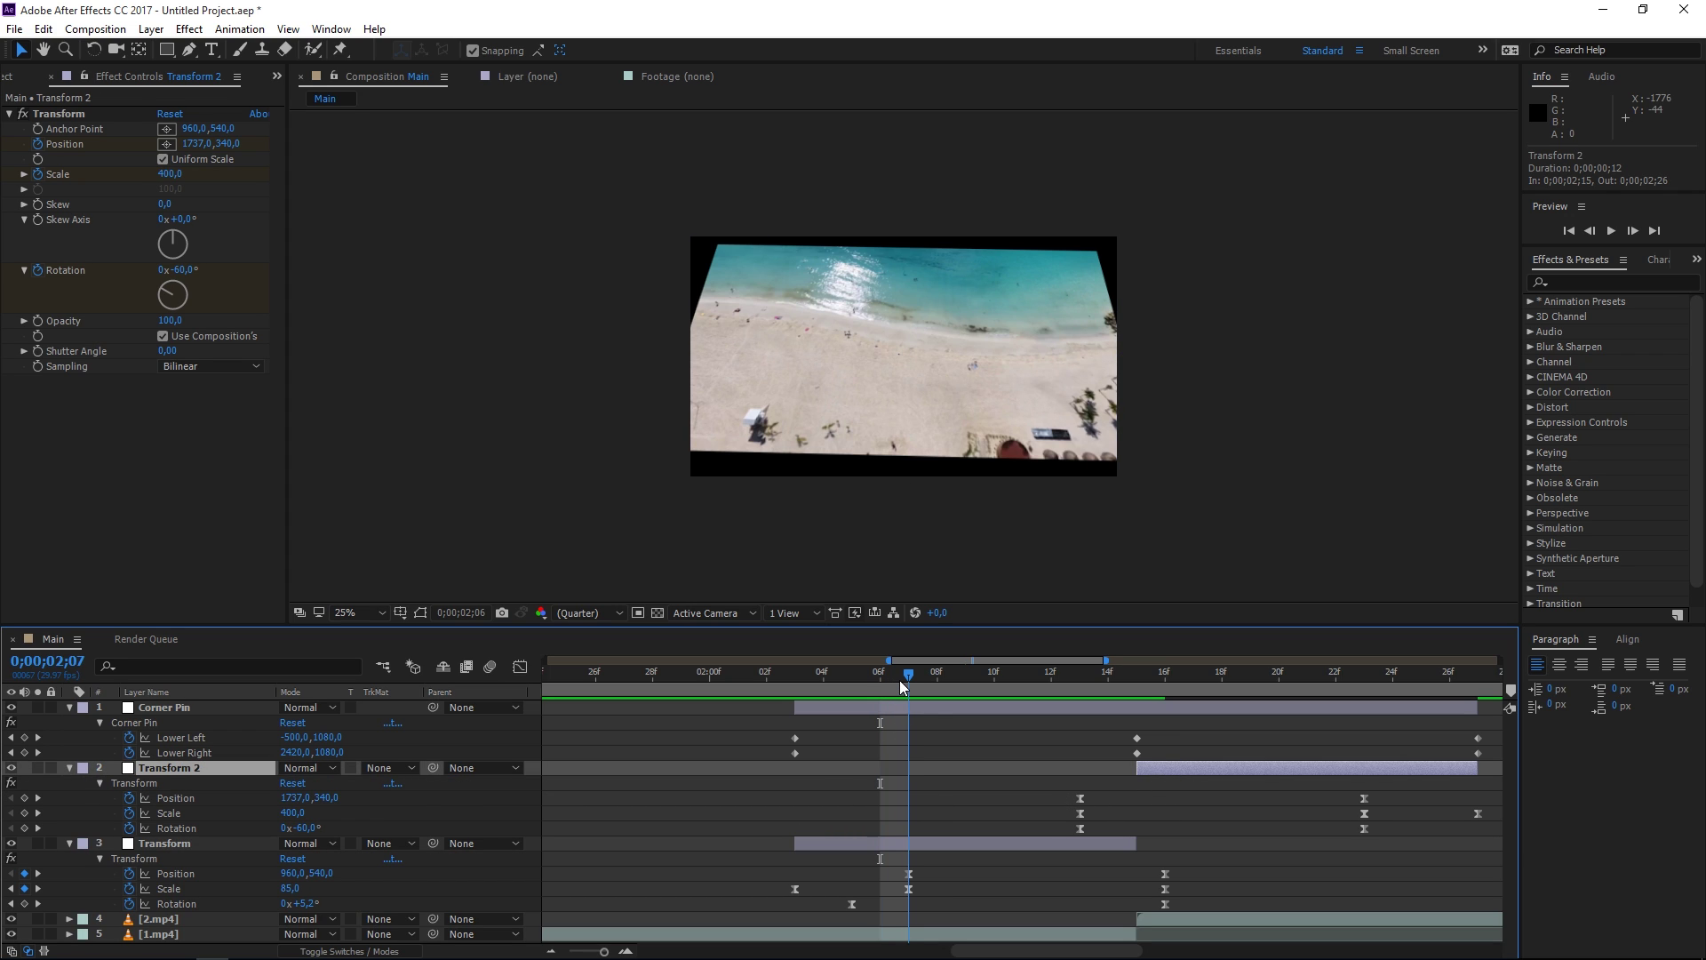
{"action": "left_click_drag", "start_coordinate": [815, 729], "coordinate": [906, 757]}
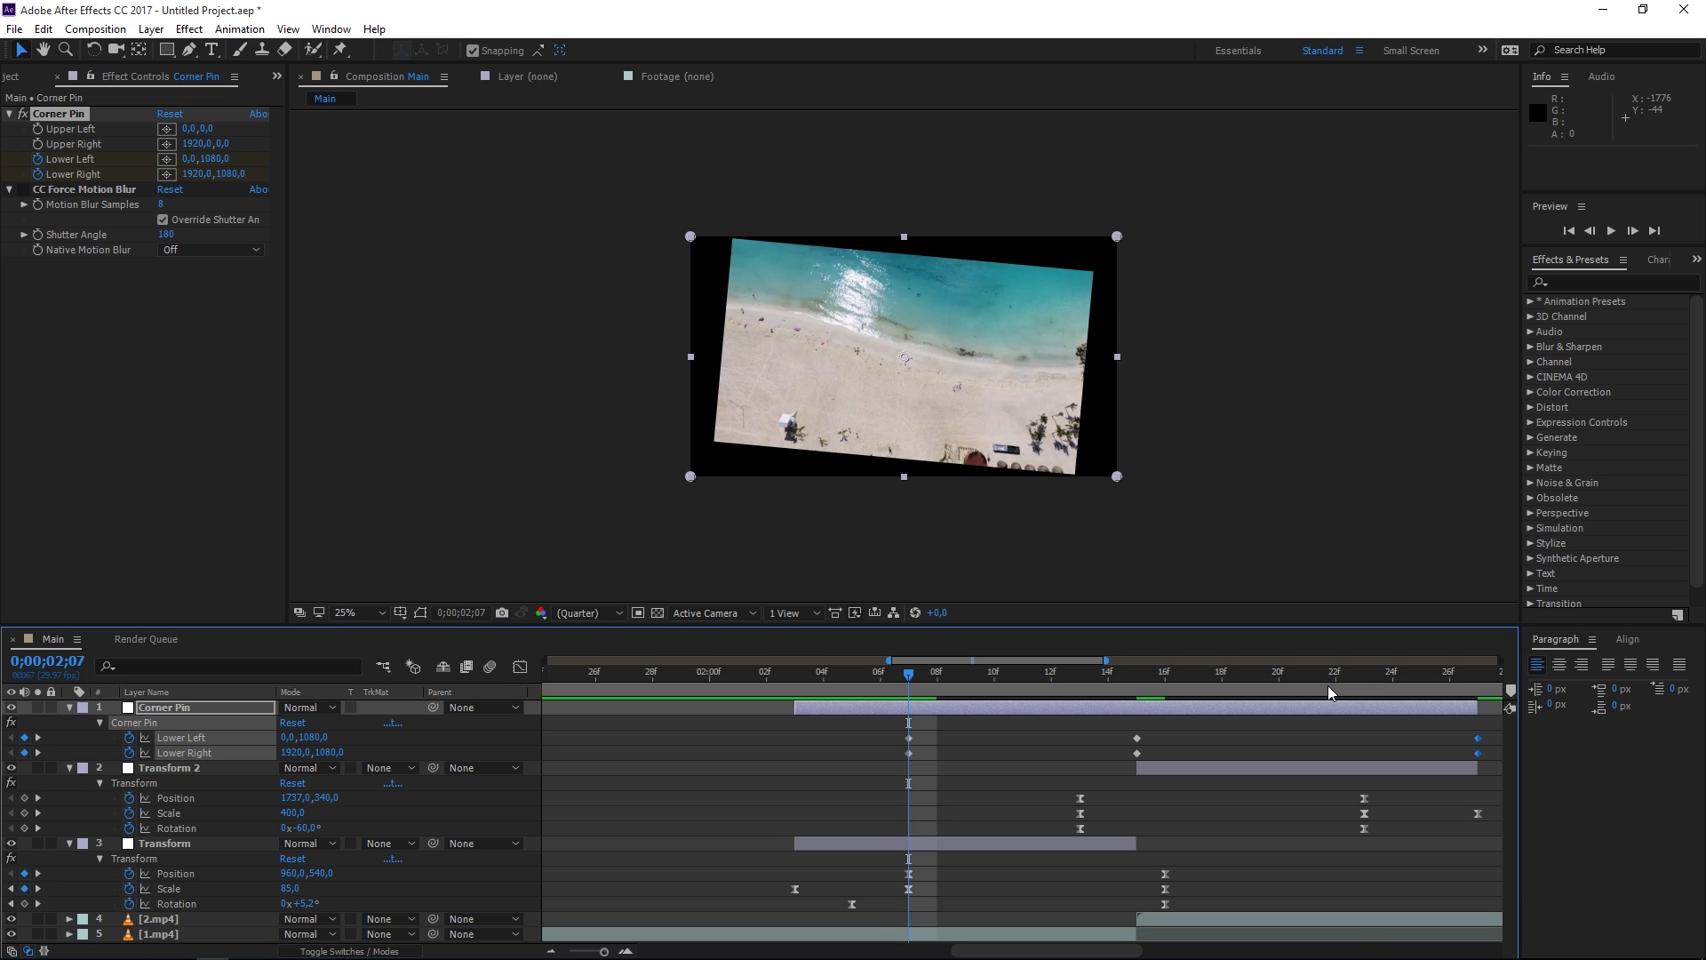
{"action": "left_click", "coordinate": [1364, 676]}
{"action": "left_click_drag", "start_coordinate": [1502, 727], "coordinate": [878, 757]}
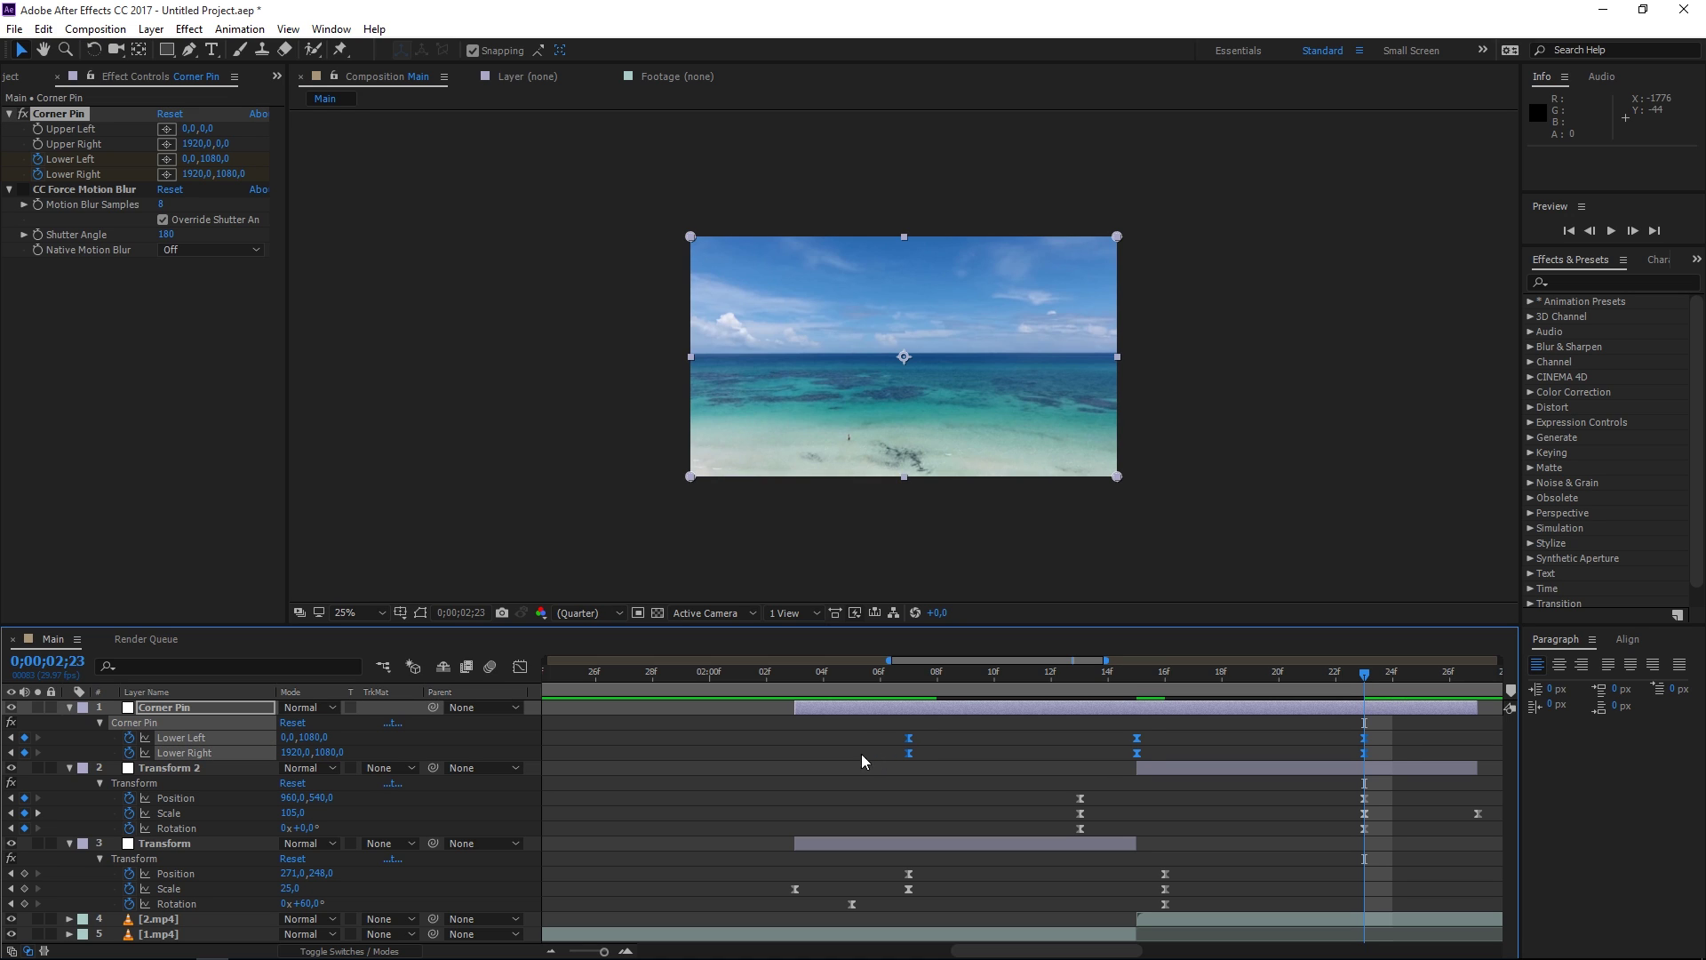
Reshape the Corner Pin speed graph with influence handles so it peaks sharply at 02;15
{"action": "left_click", "coordinate": [520, 666]}
{"action": "right_click", "coordinate": [1022, 822]}
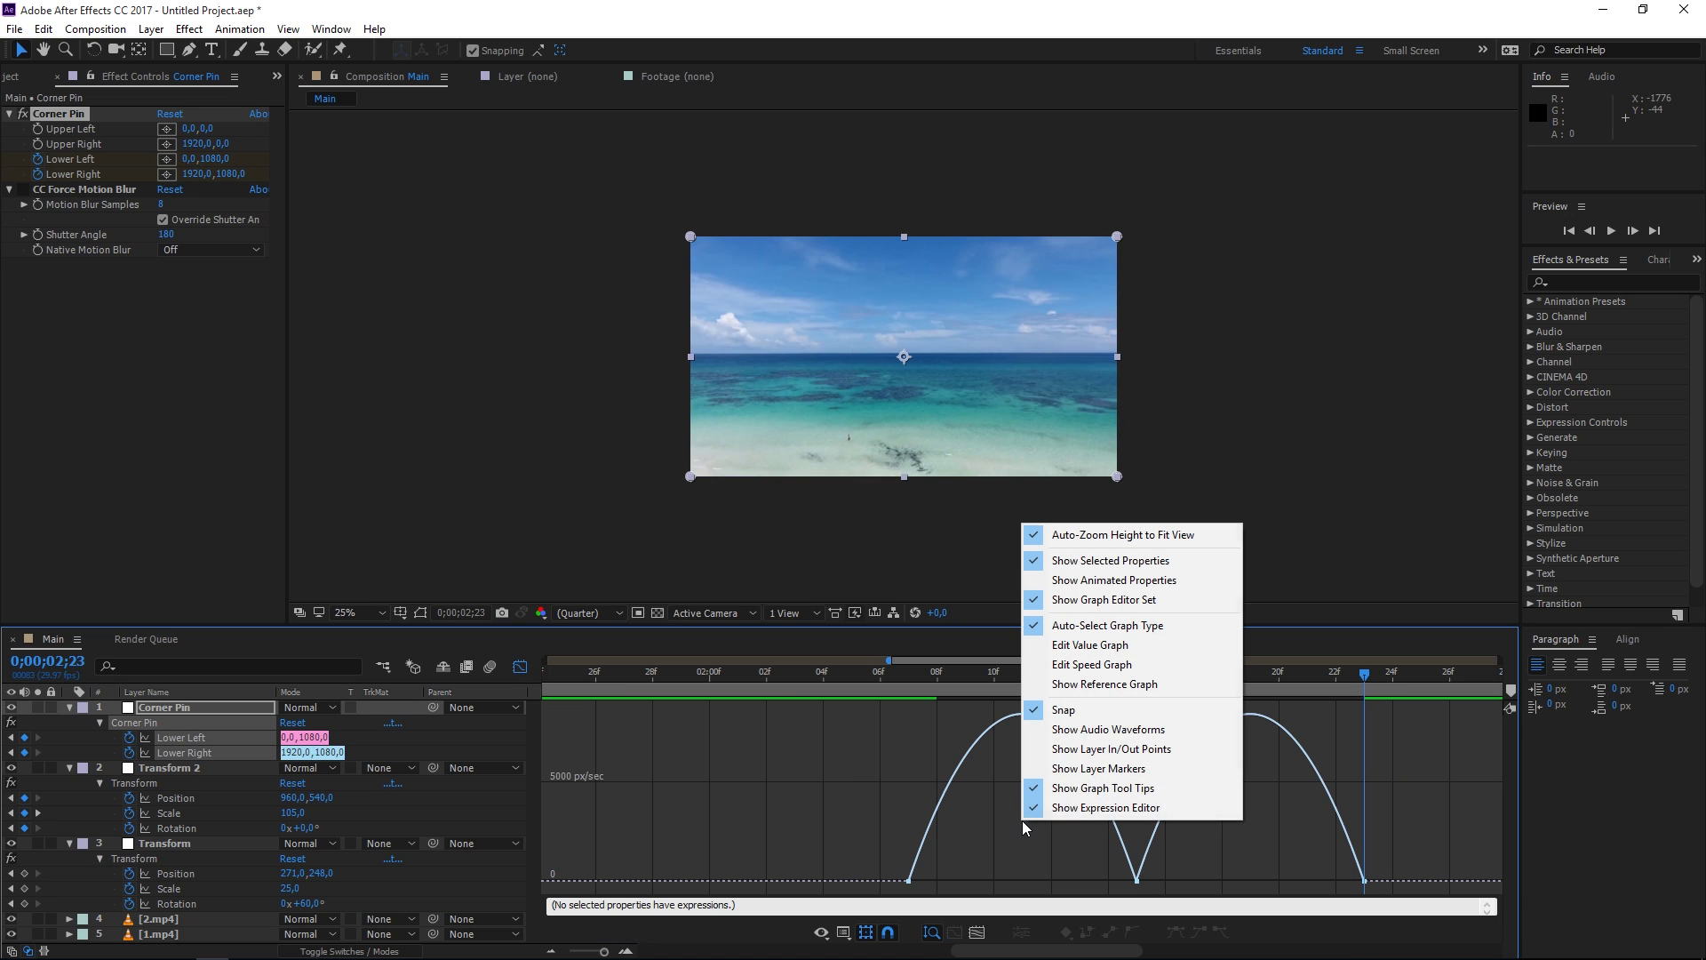
{"action": "left_click", "coordinate": [1095, 664]}
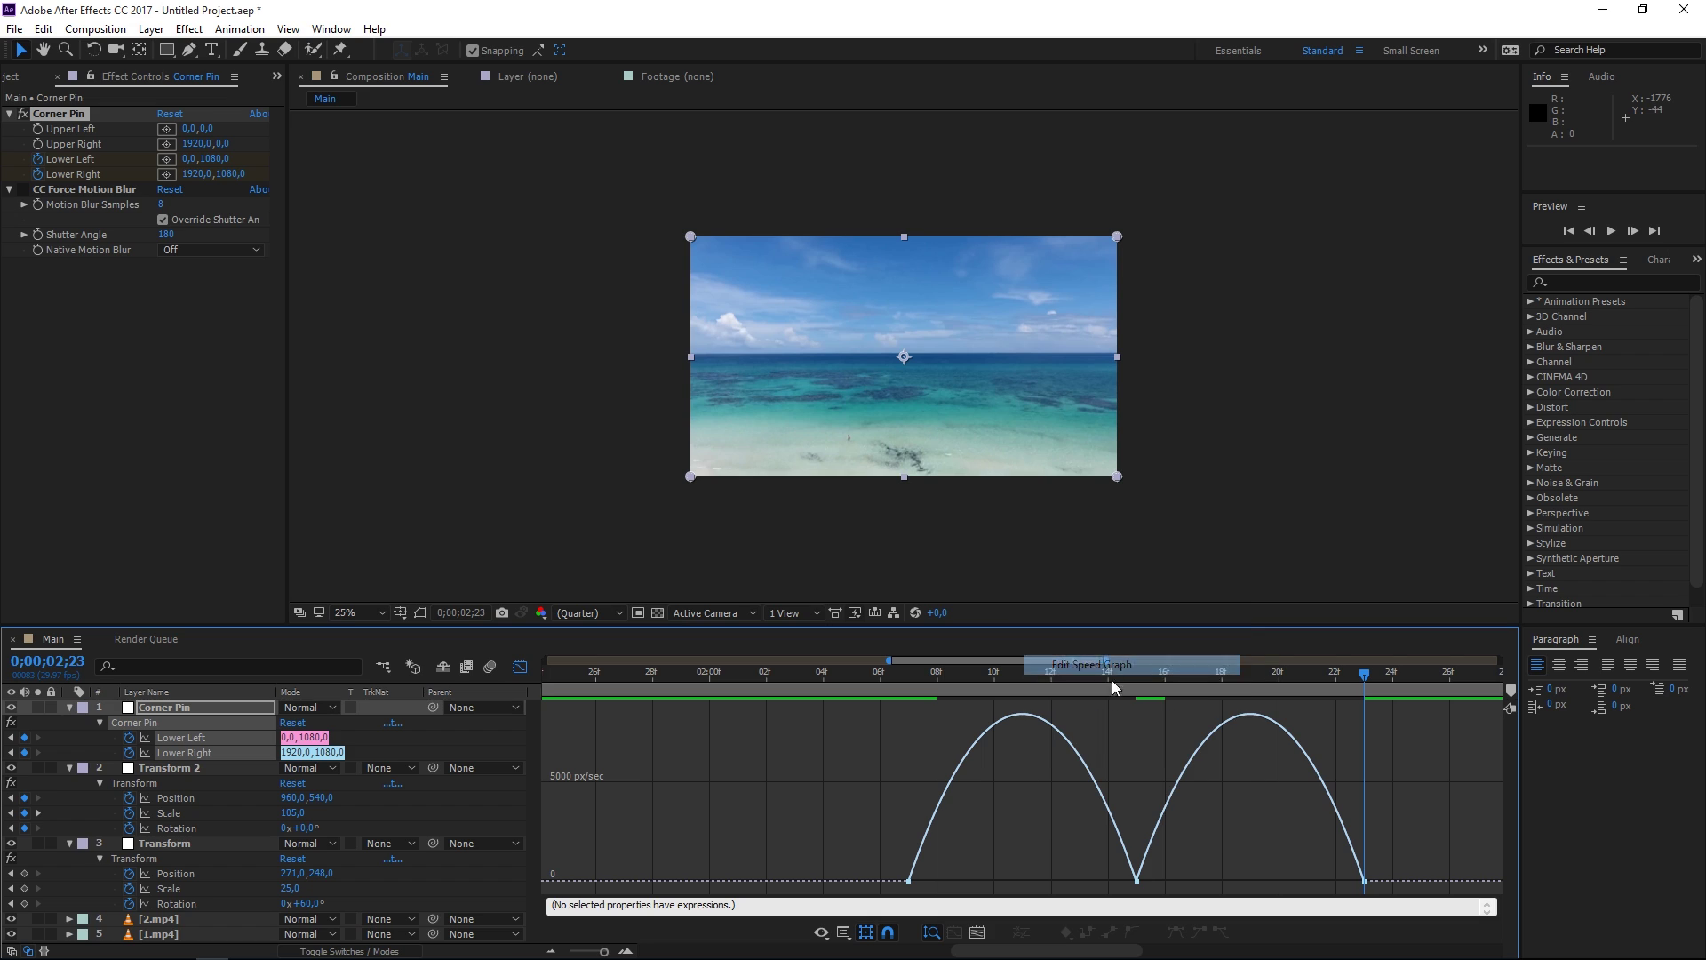
{"action": "left_click", "coordinate": [1109, 810]}
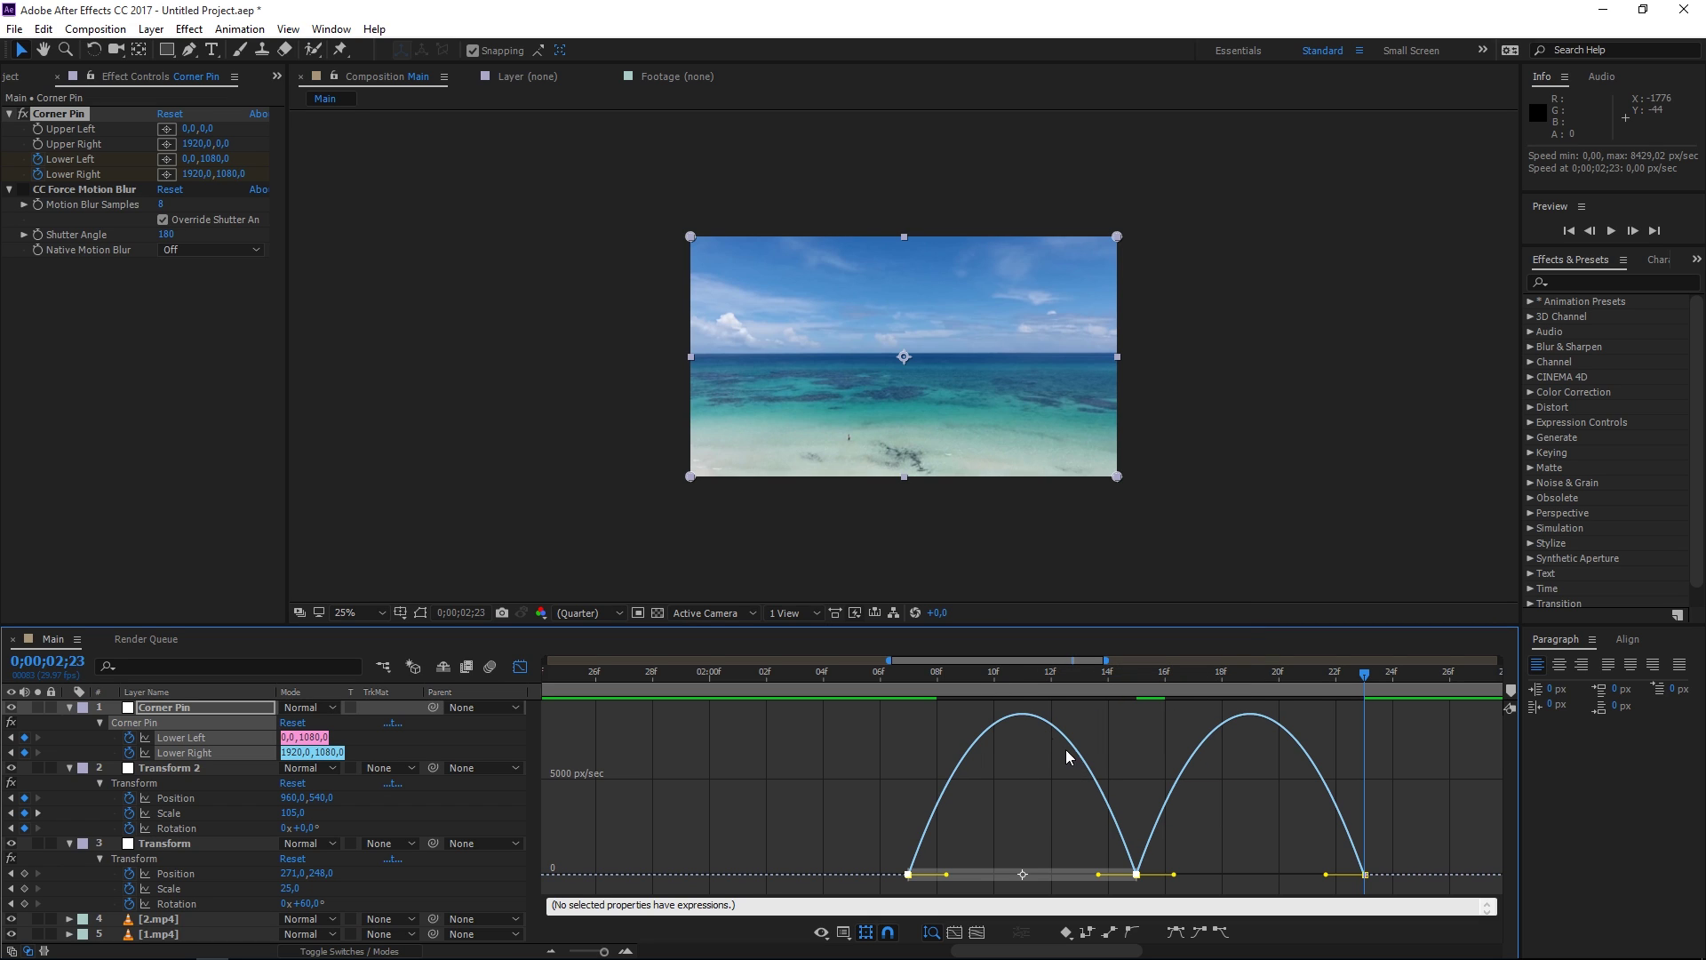
{"action": "left_click_drag", "start_coordinate": [1099, 874], "coordinate": [1140, 874]}
{"action": "left_click", "coordinate": [1167, 815]}
{"action": "left_click", "coordinate": [1088, 804]}
{"action": "left_click", "coordinate": [1159, 853]}
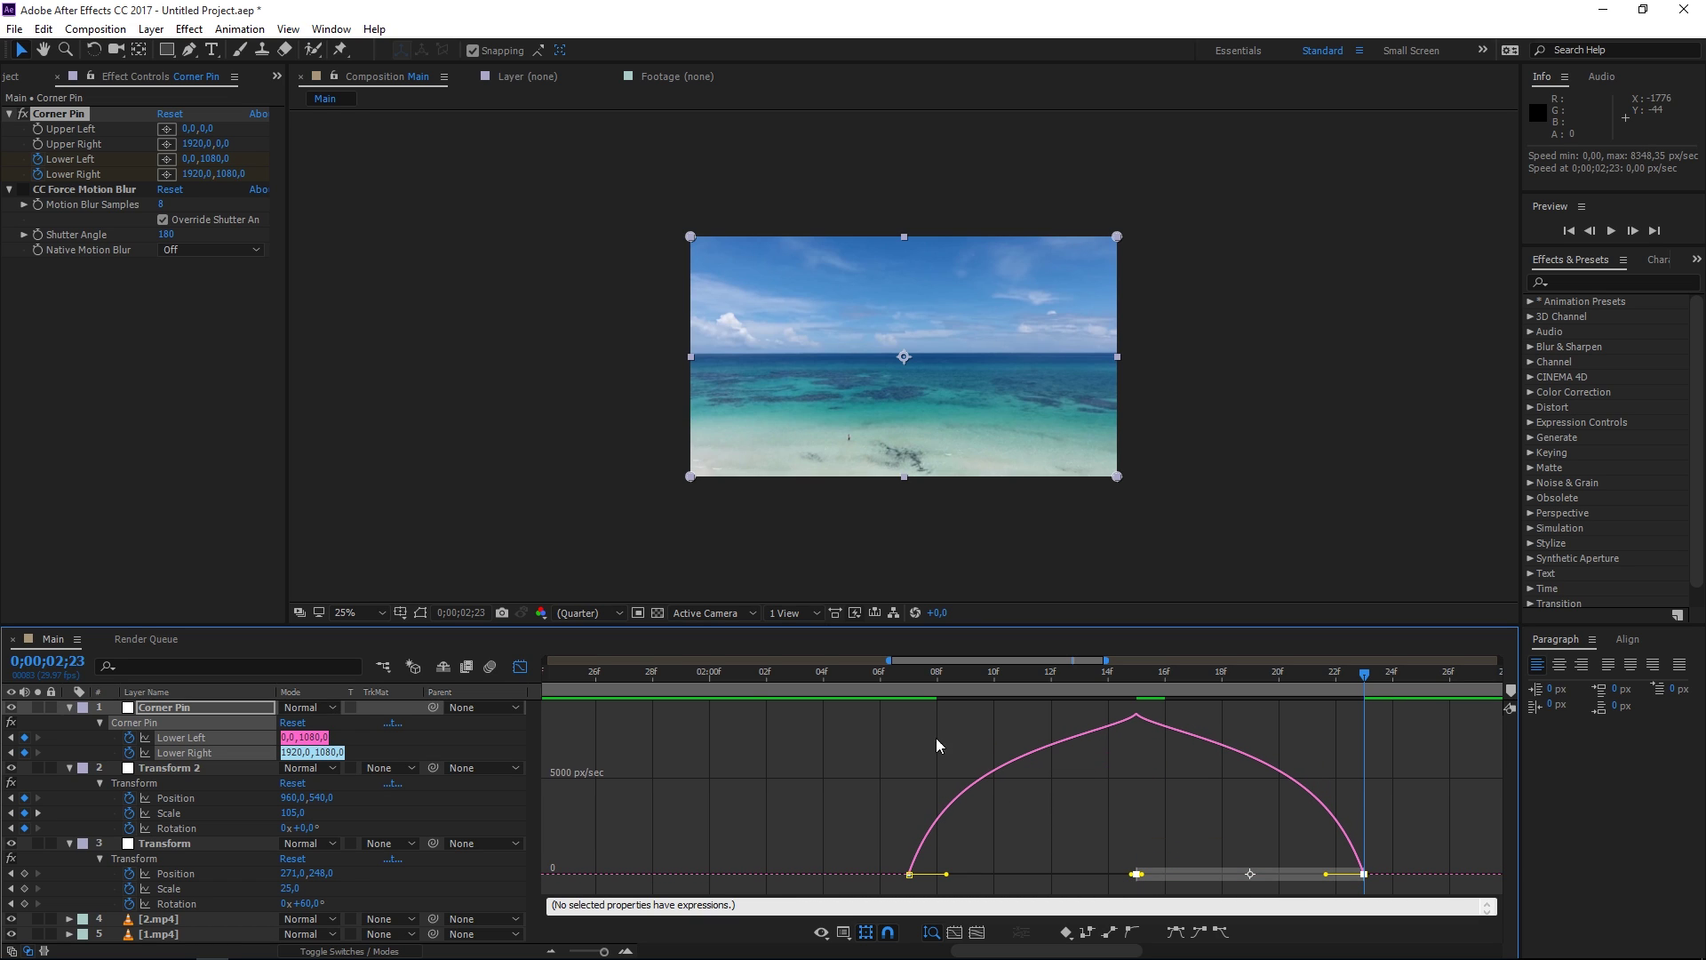
{"action": "left_click", "coordinate": [520, 667]}
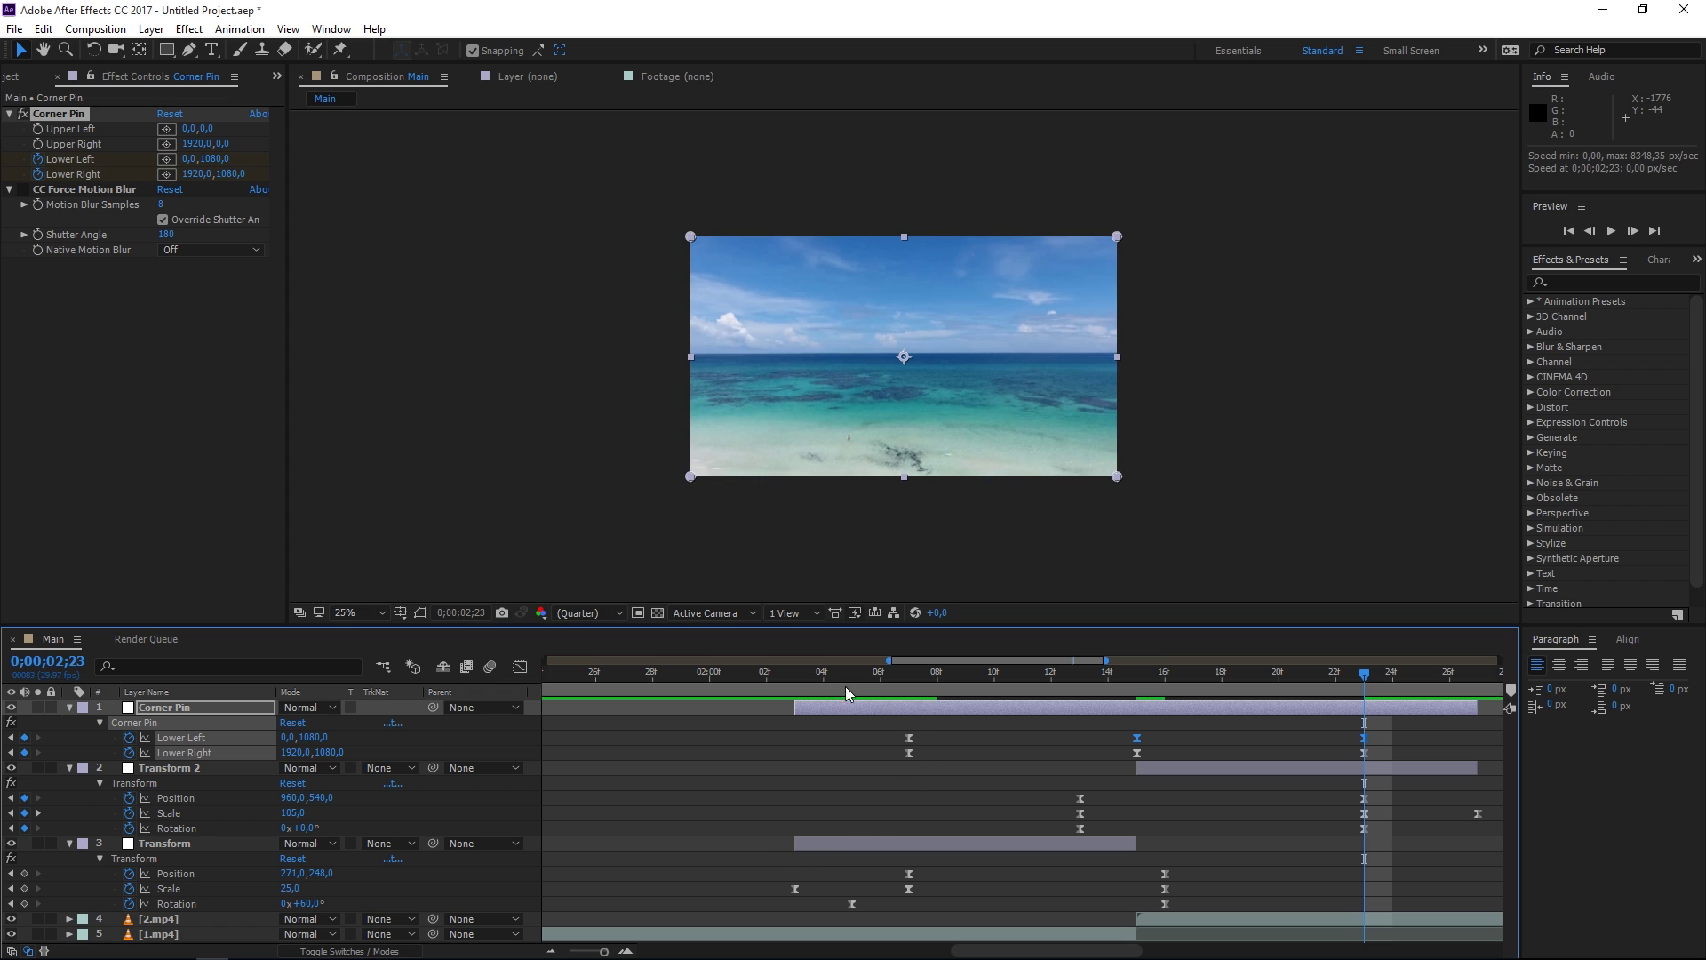
{"action": "left_click", "coordinate": [766, 677]}
Preview the transition from 02;03 and scrub to the mid-spin frames with black corners
{"action": "left_click", "coordinate": [794, 688]}
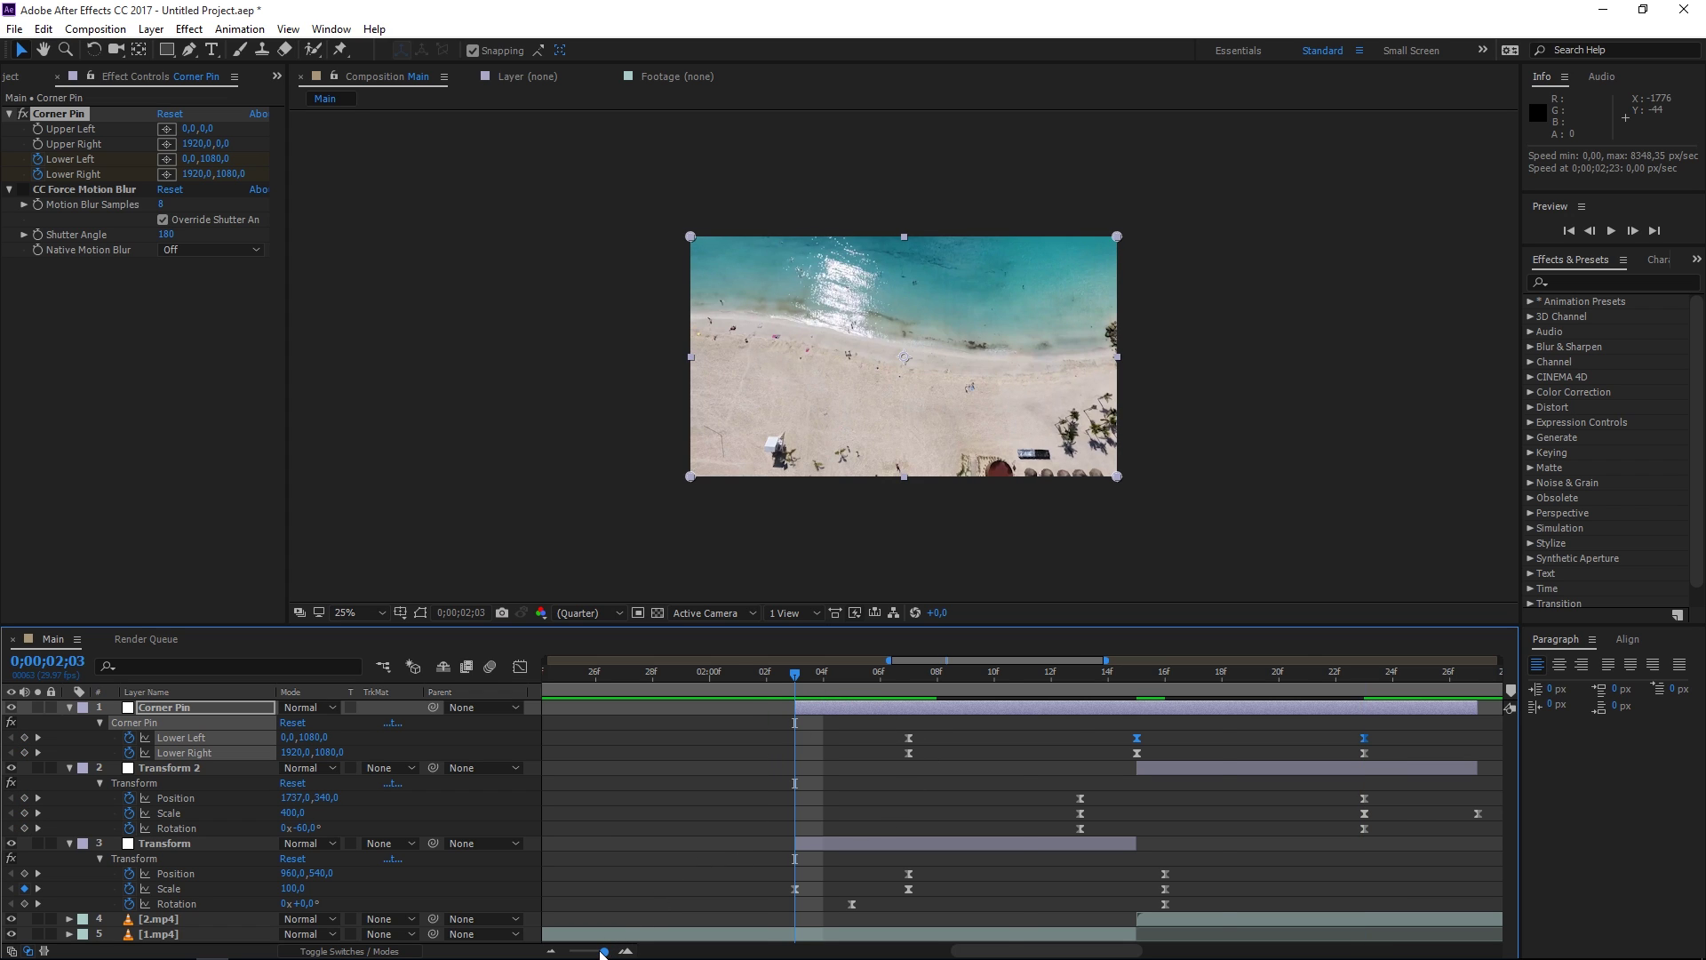
{"action": "left_click_drag", "start_coordinate": [604, 950], "coordinate": [579, 951]}
{"action": "key", "text": "space"}
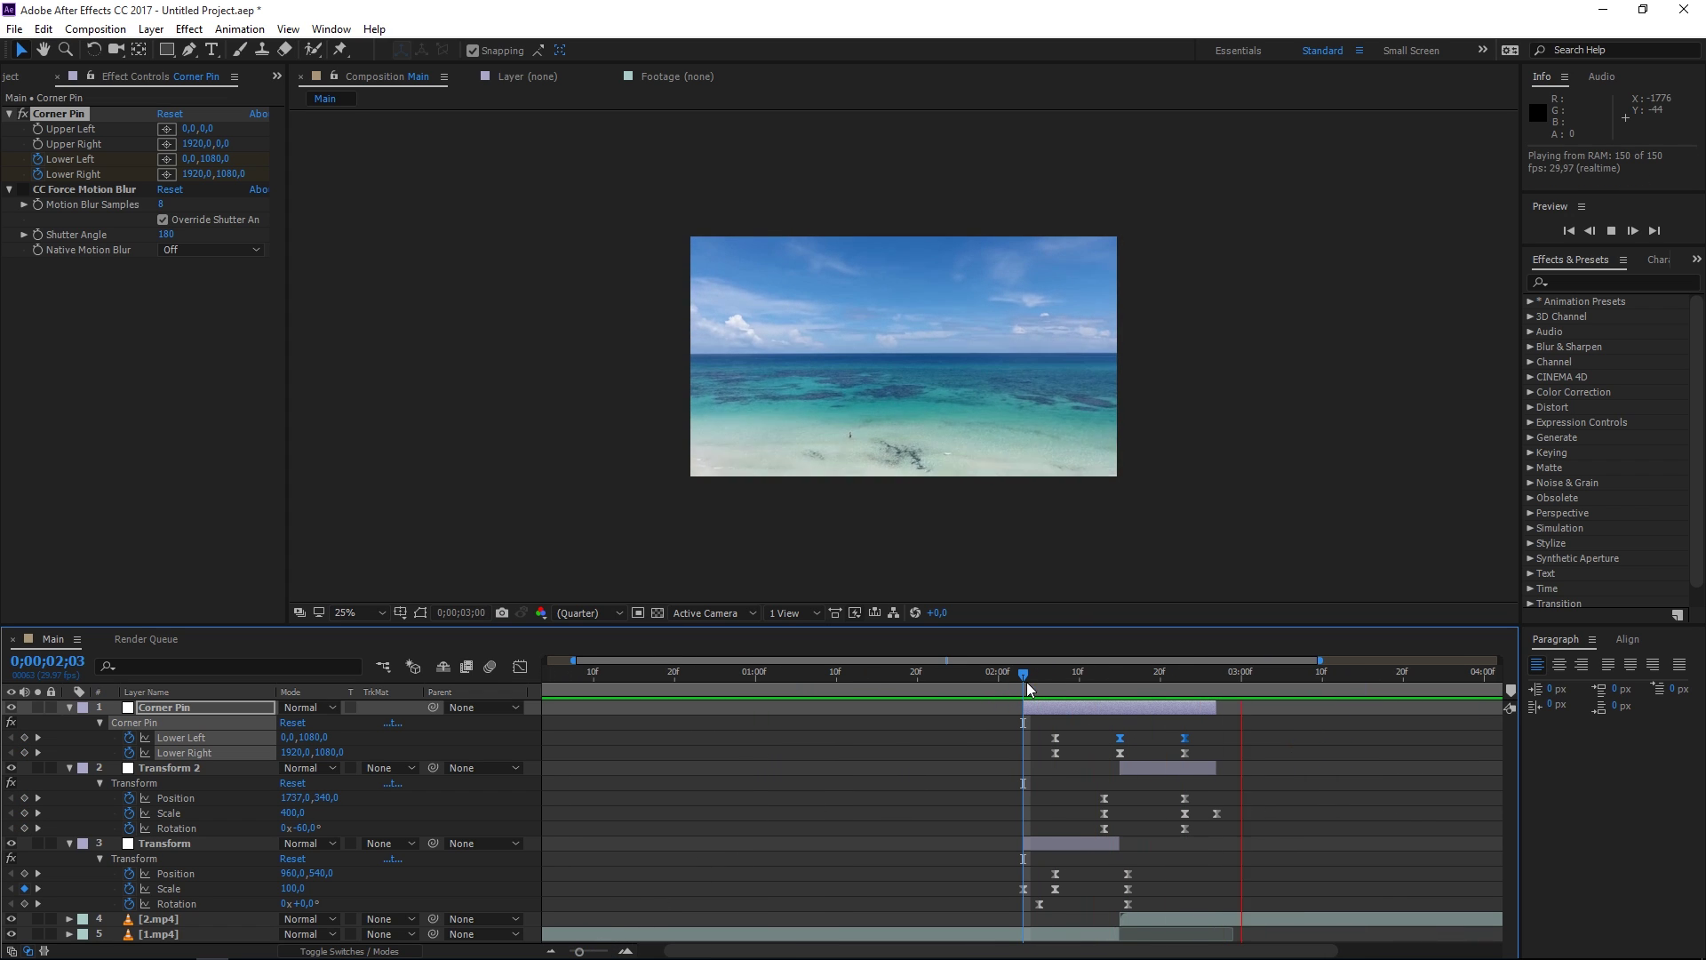
{"action": "left_click_drag", "start_coordinate": [1023, 682], "coordinate": [1083, 708]}
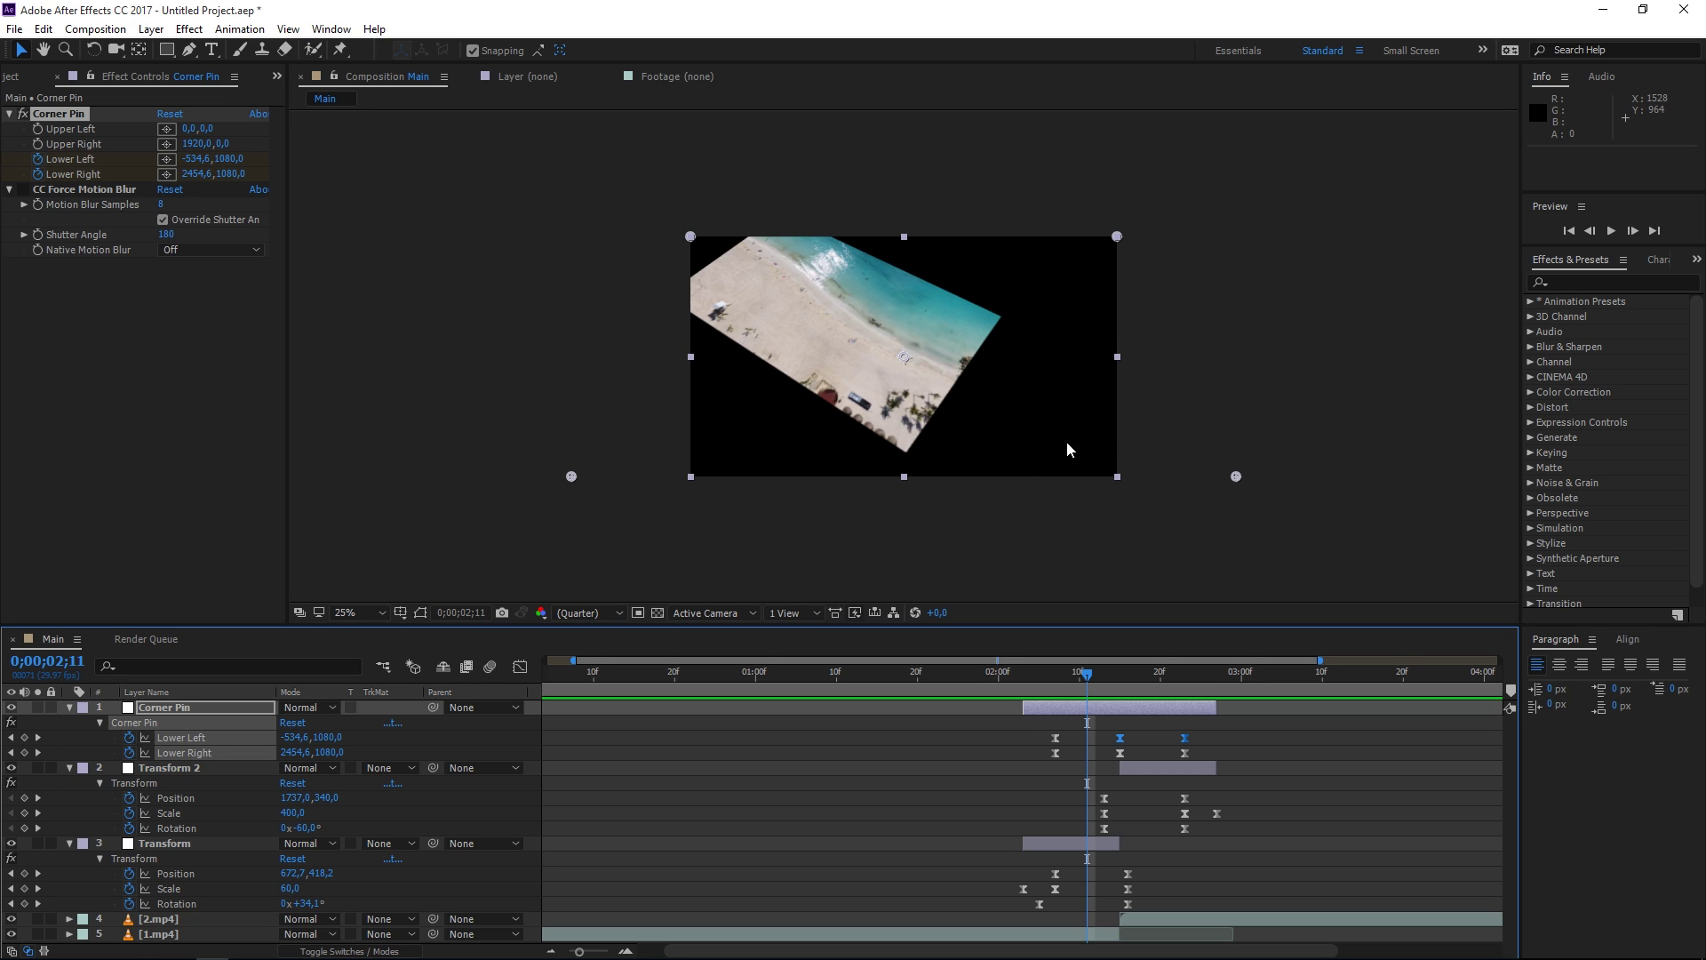
Apply CC RepeTile to the 1.mp4 layer with Tiling set to Unfold
{"action": "left_click", "coordinate": [1570, 281]}
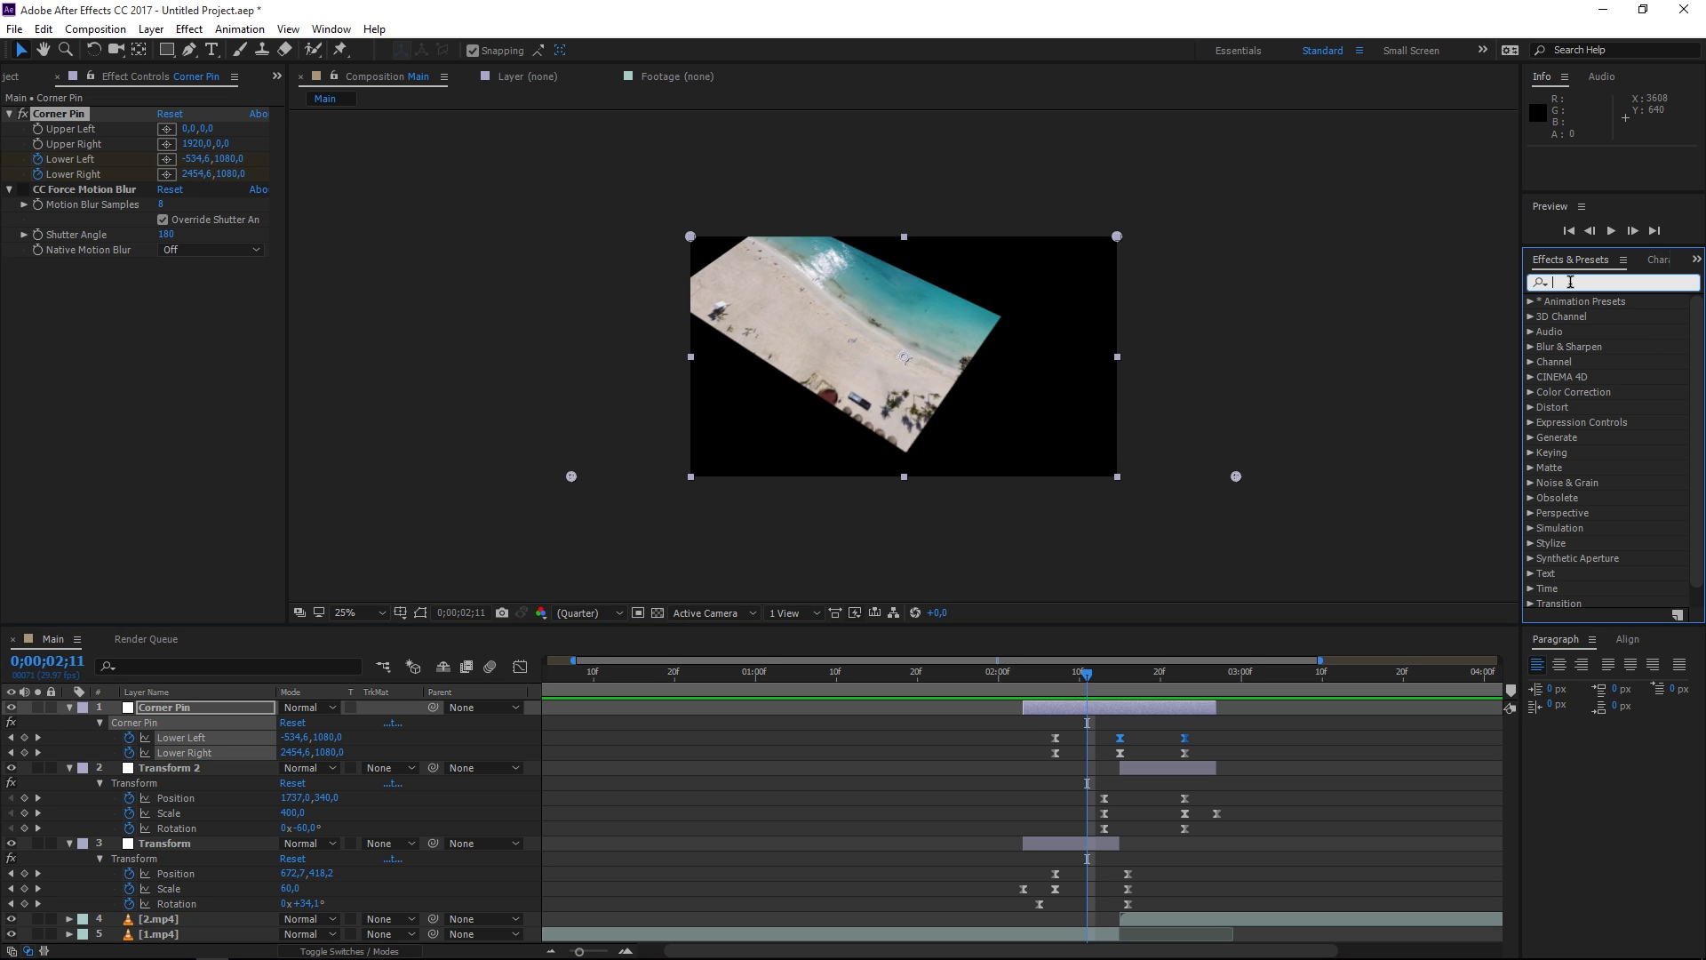
{"action": "type", "text": "repew"}
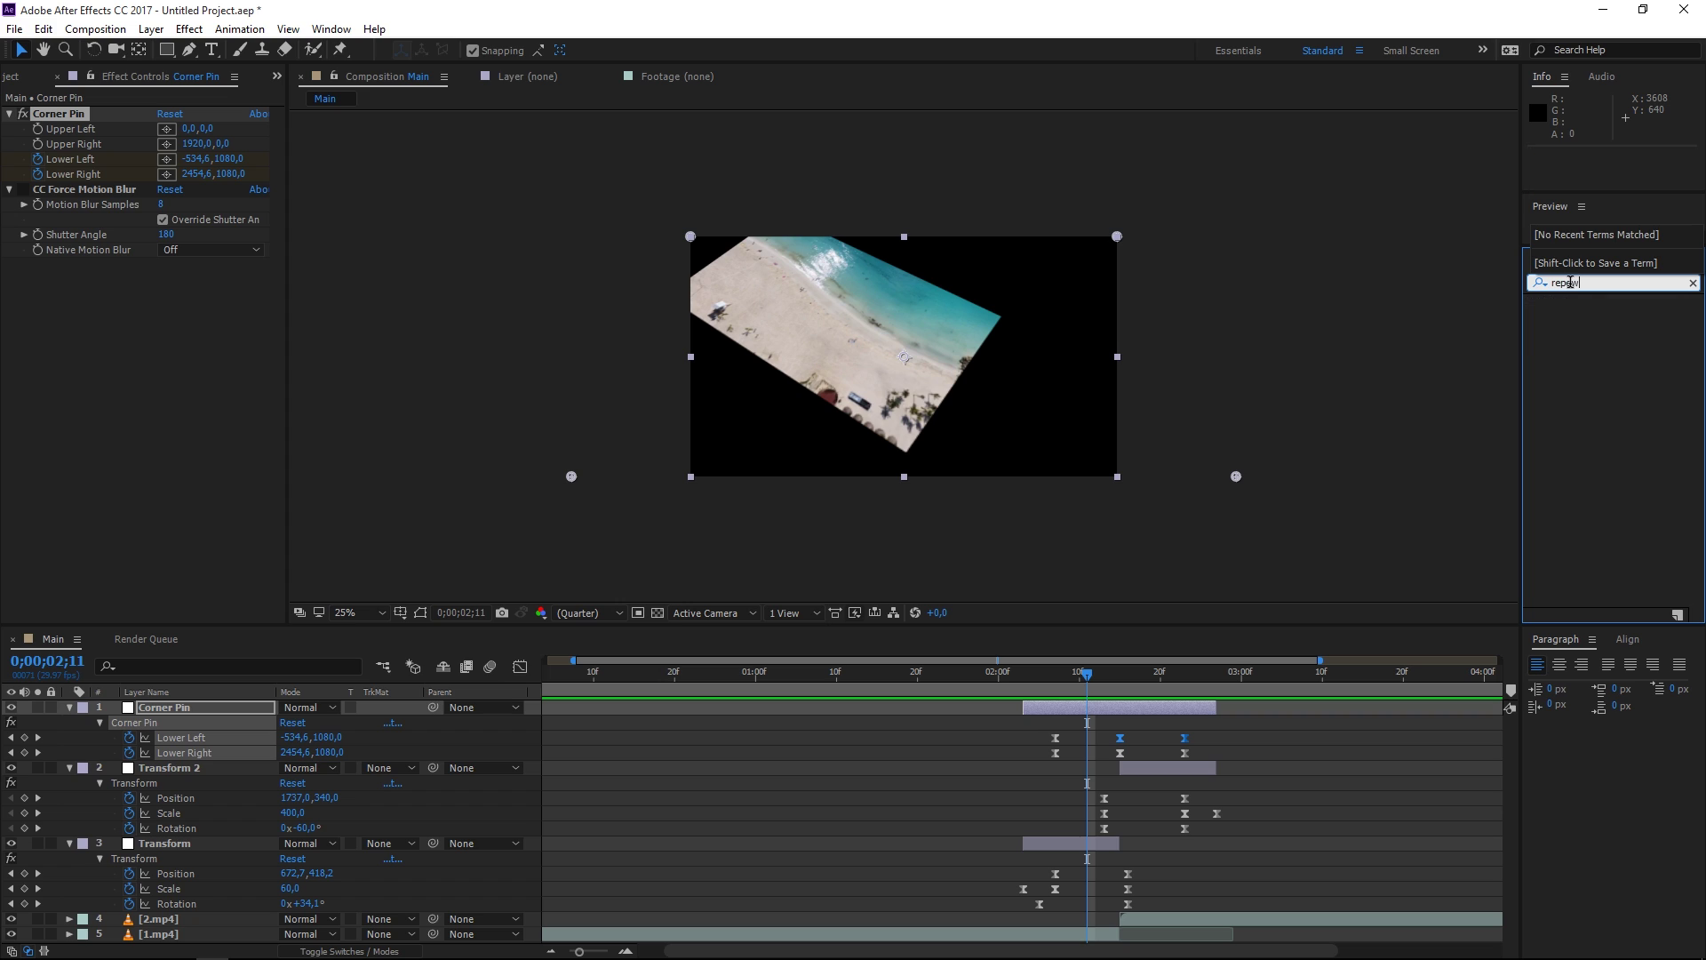
{"action": "key", "text": "BackSpace"}
{"action": "left_click", "coordinate": [1606, 321]}
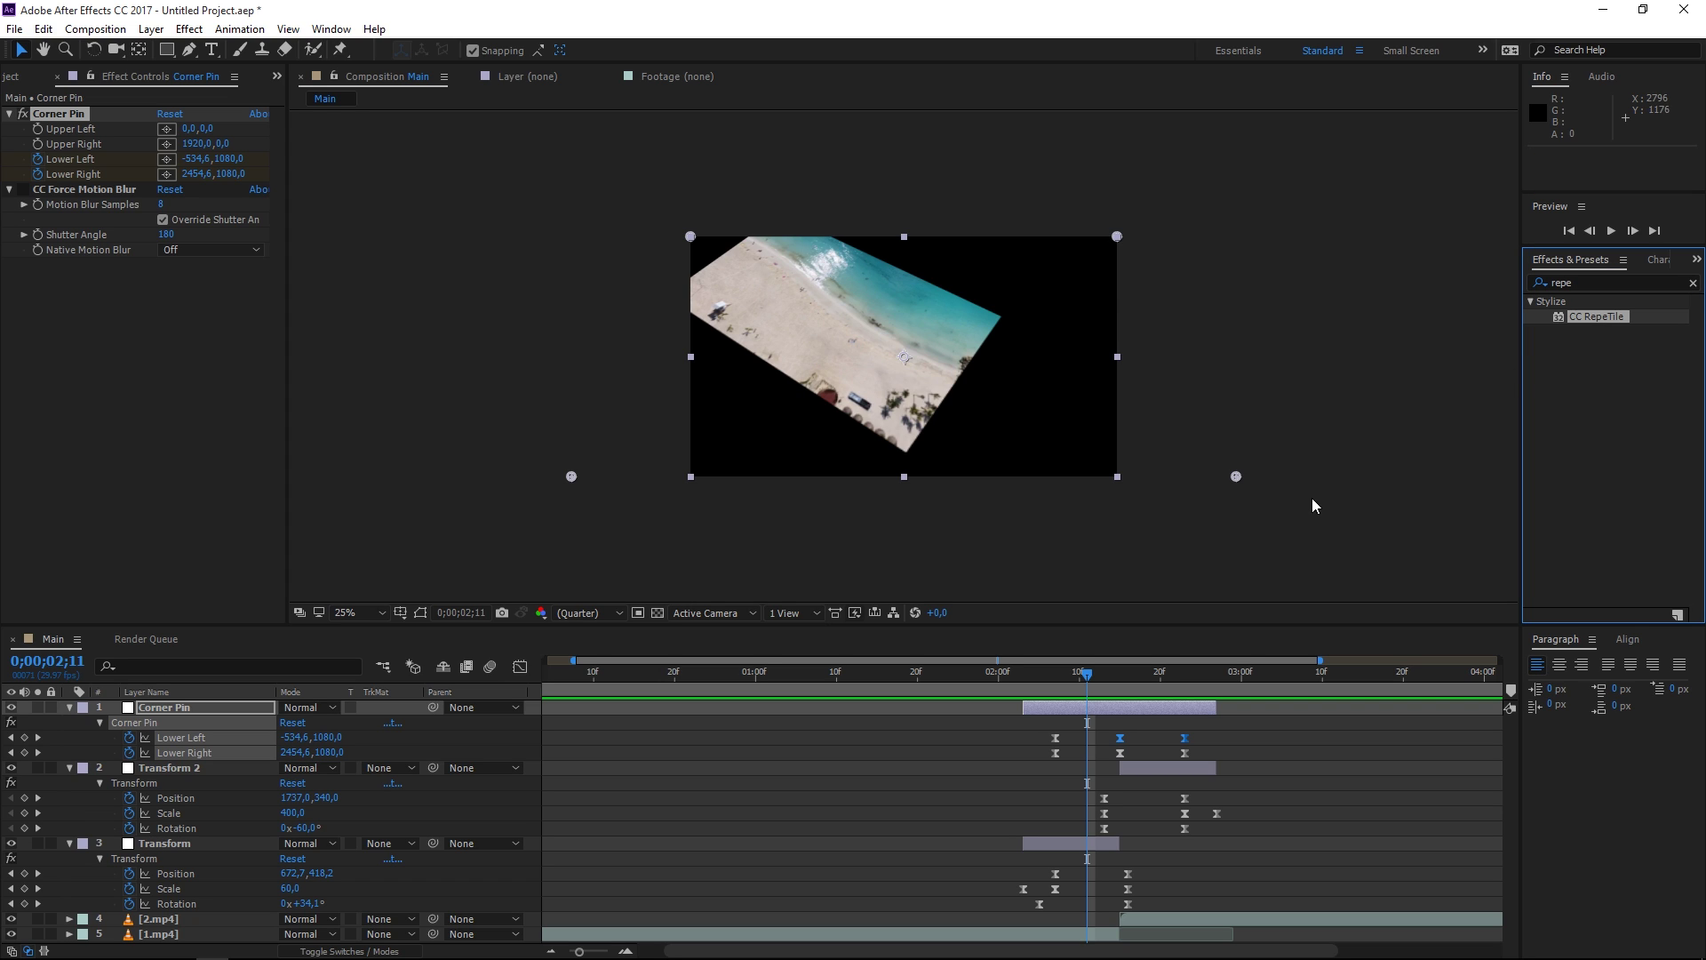
{"action": "scroll", "coordinate": [1288, 569], "scroll_direction": "down", "scroll_amount": 1}
{"action": "left_click_drag", "start_coordinate": [1582, 327], "coordinate": [1085, 934]}
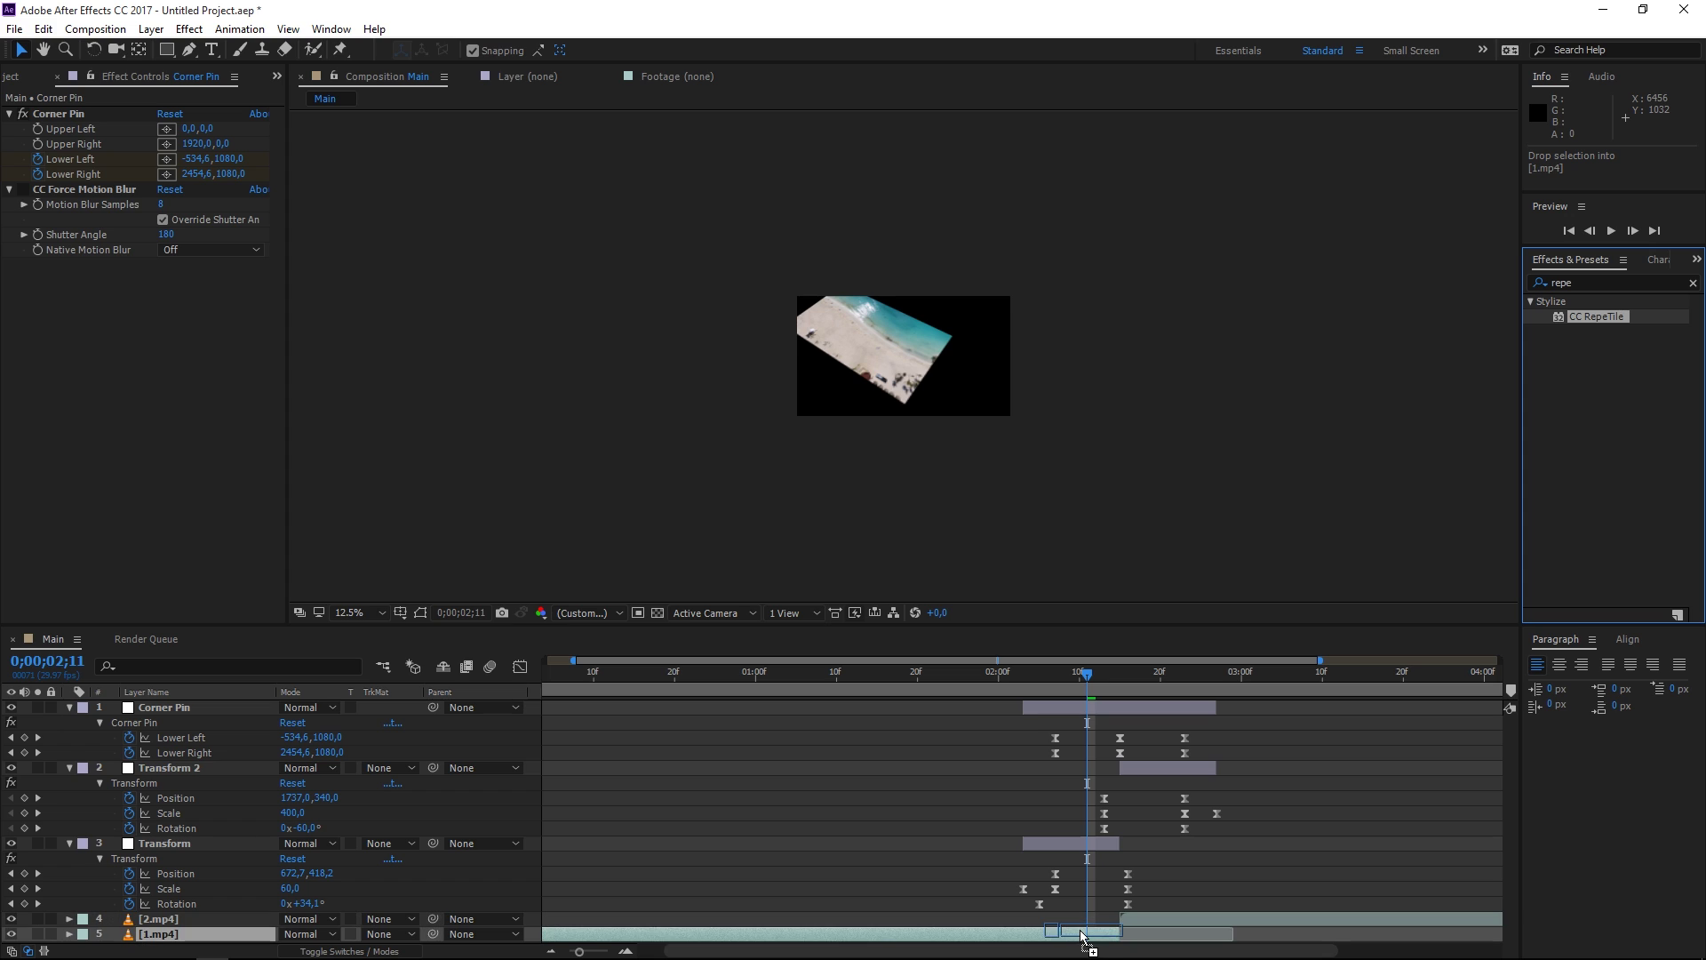
{"action": "scroll", "coordinate": [962, 443], "scroll_direction": "up", "scroll_amount": 1}
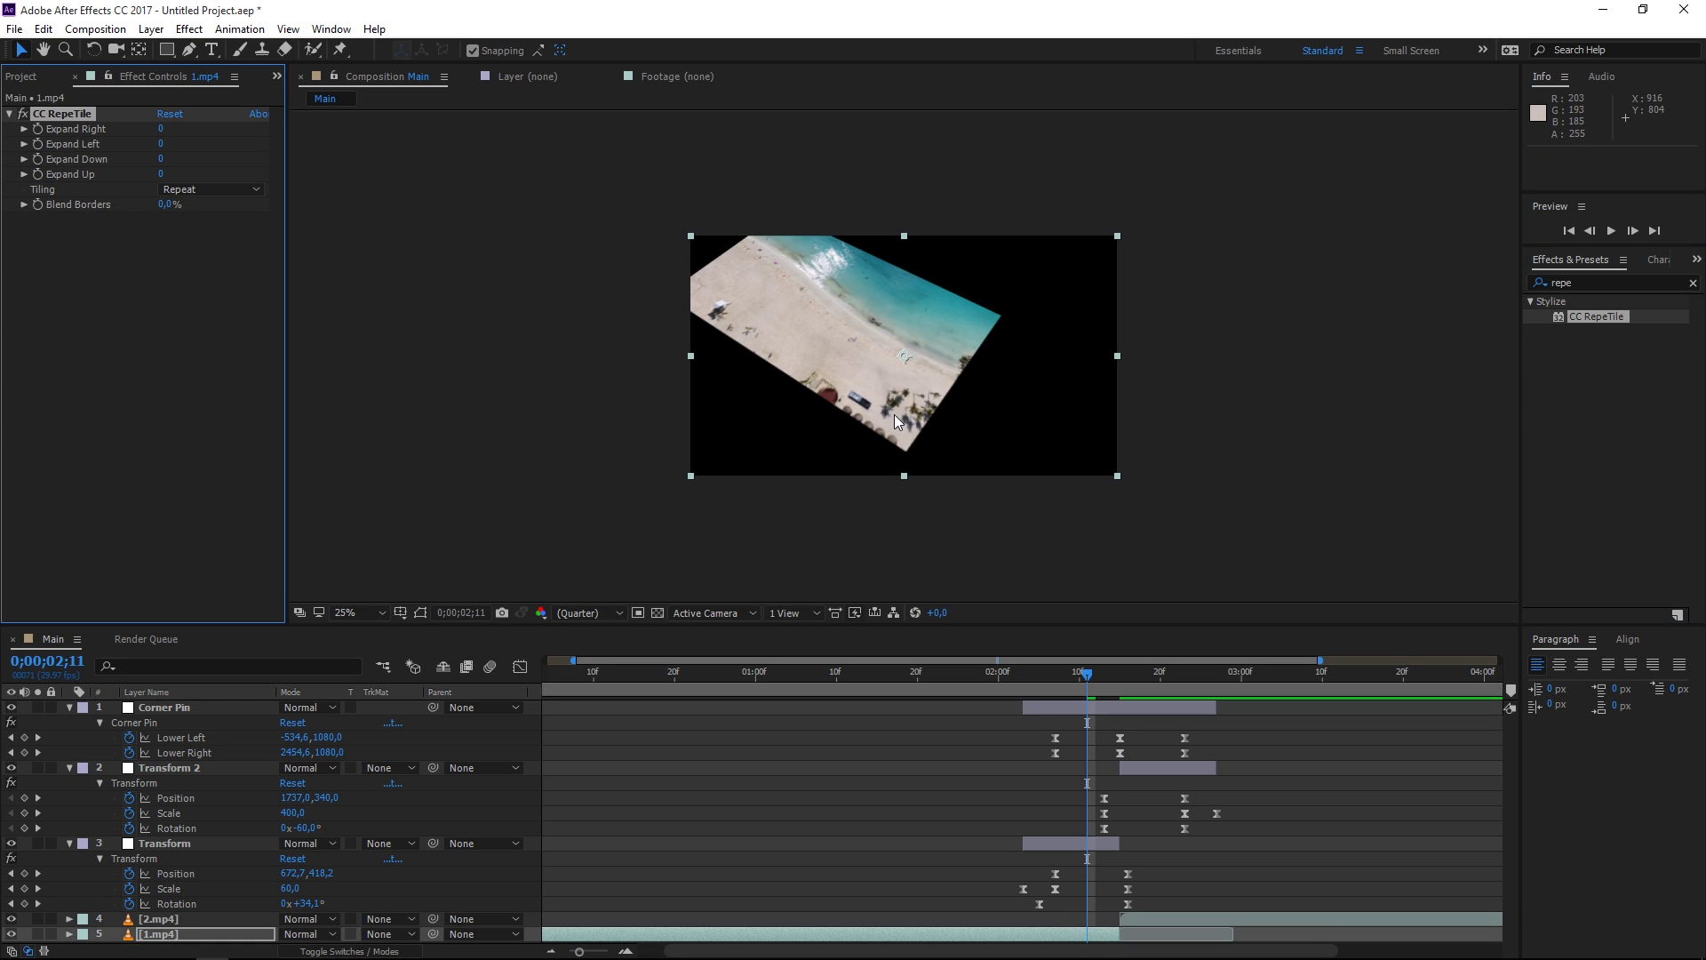
{"action": "left_click", "coordinate": [214, 191]}
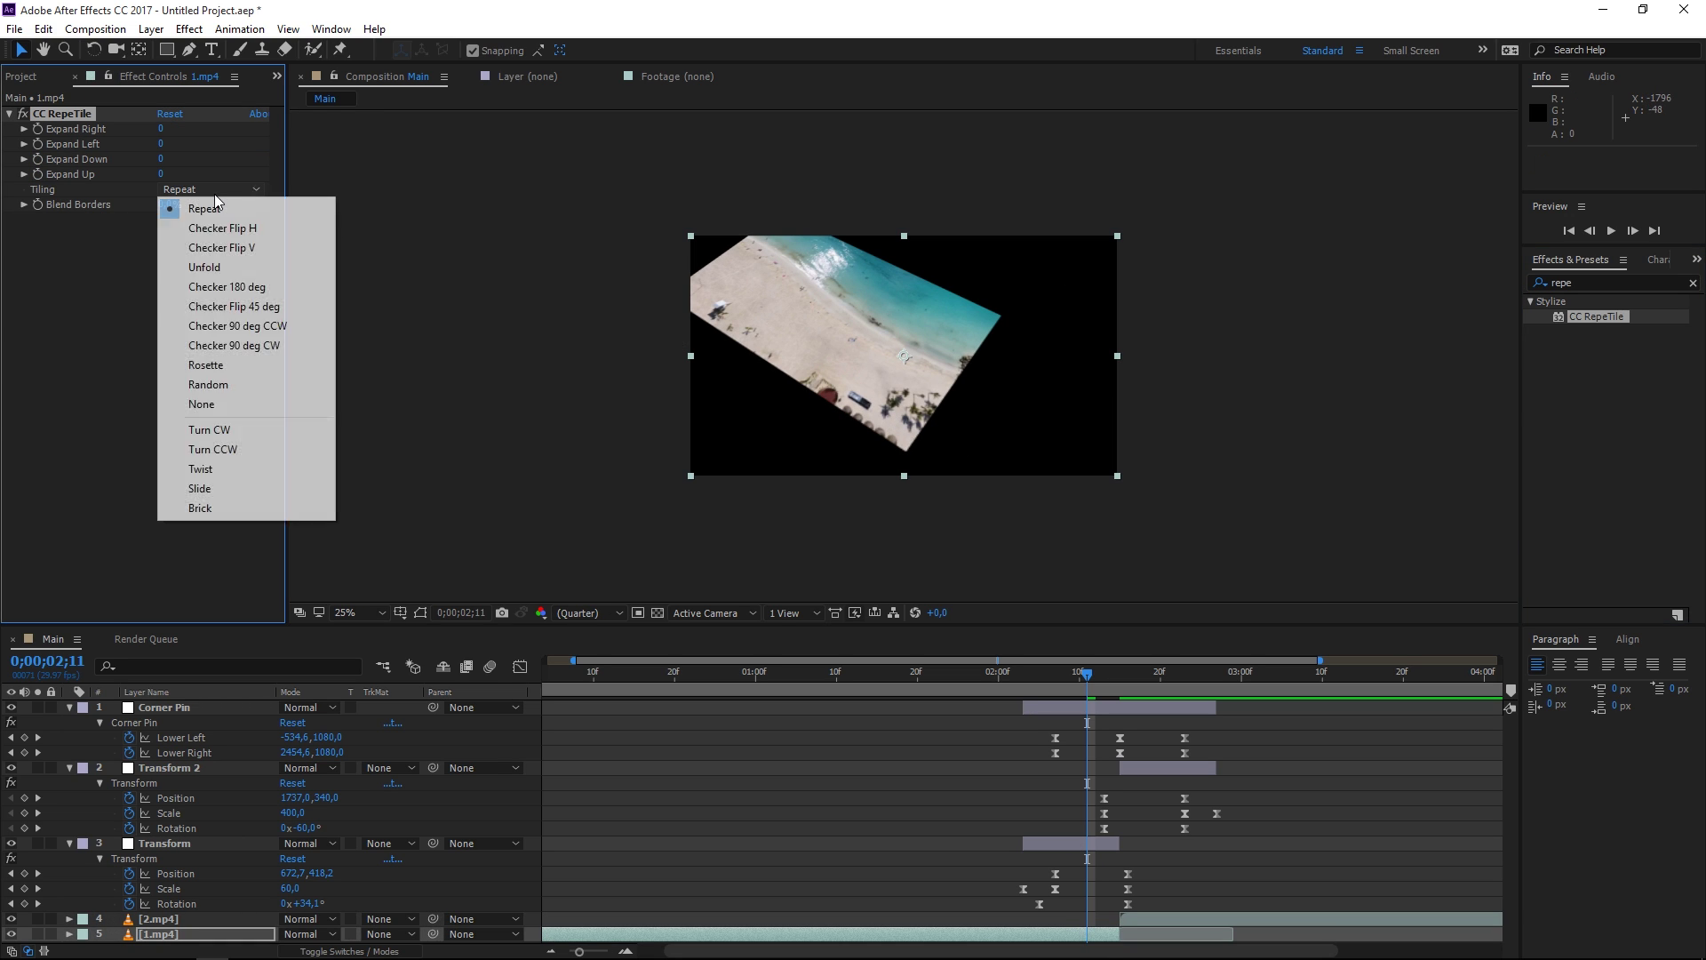
{"action": "left_click", "coordinate": [211, 269]}
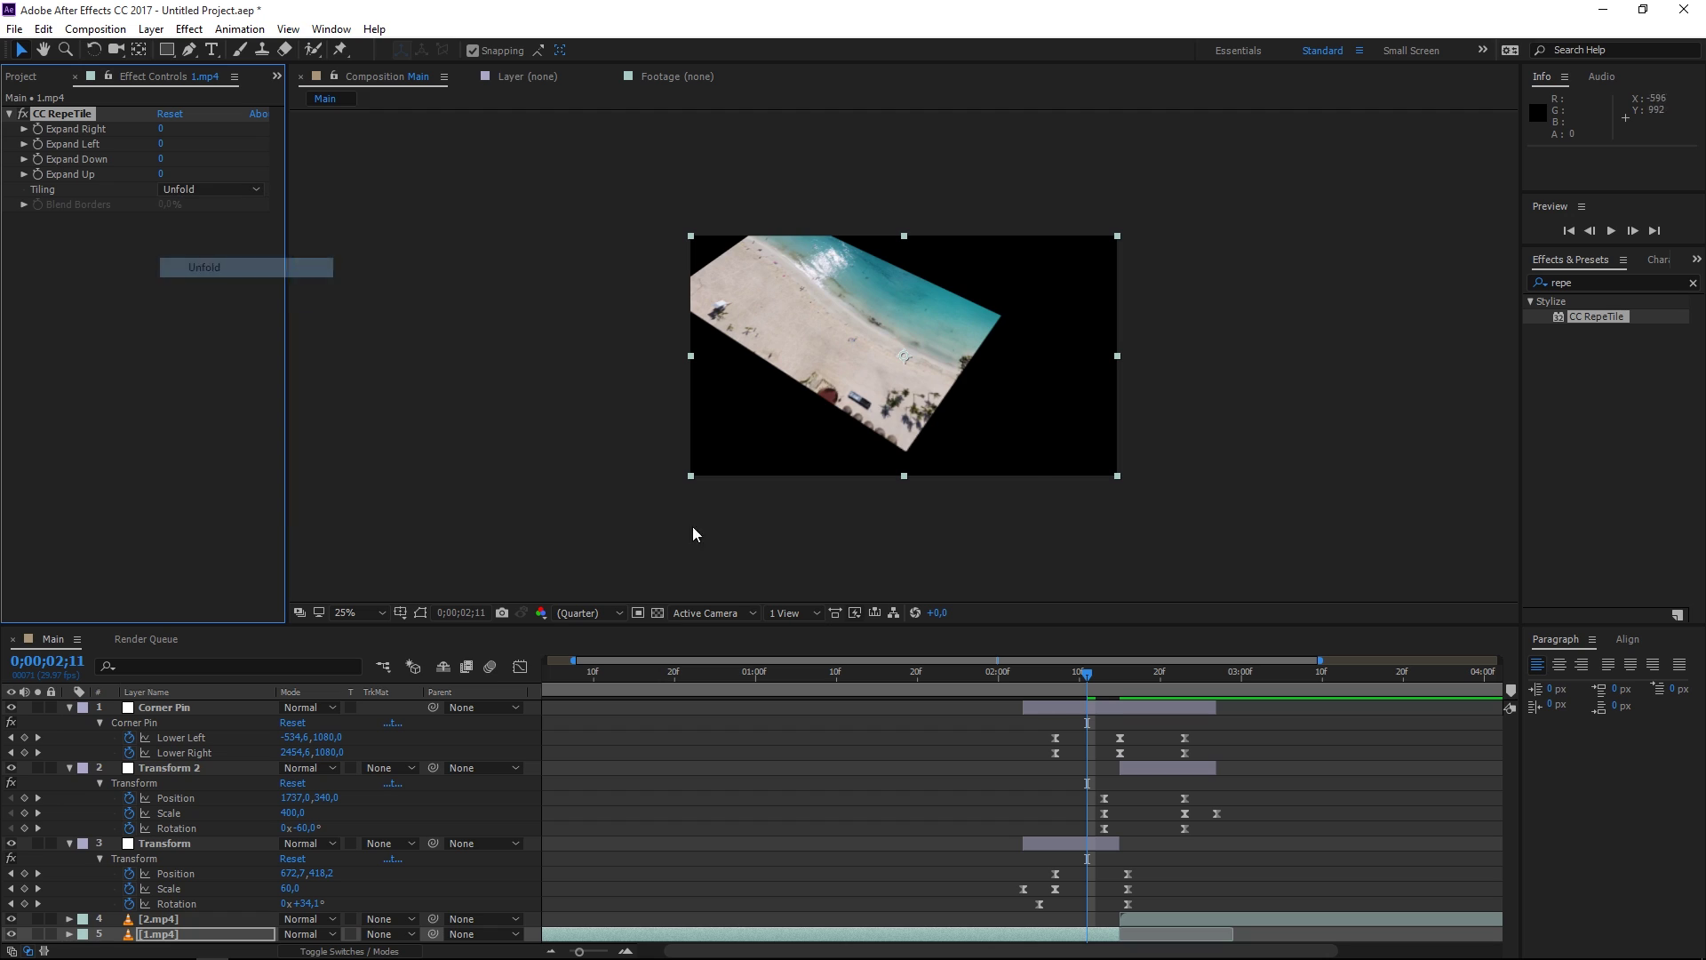
Expand RepeTile Left 471, Right 2689, Down 875 and Up 3899 to fill the corners
{"action": "left_click_drag", "start_coordinate": [1098, 684], "coordinate": [1117, 681]}
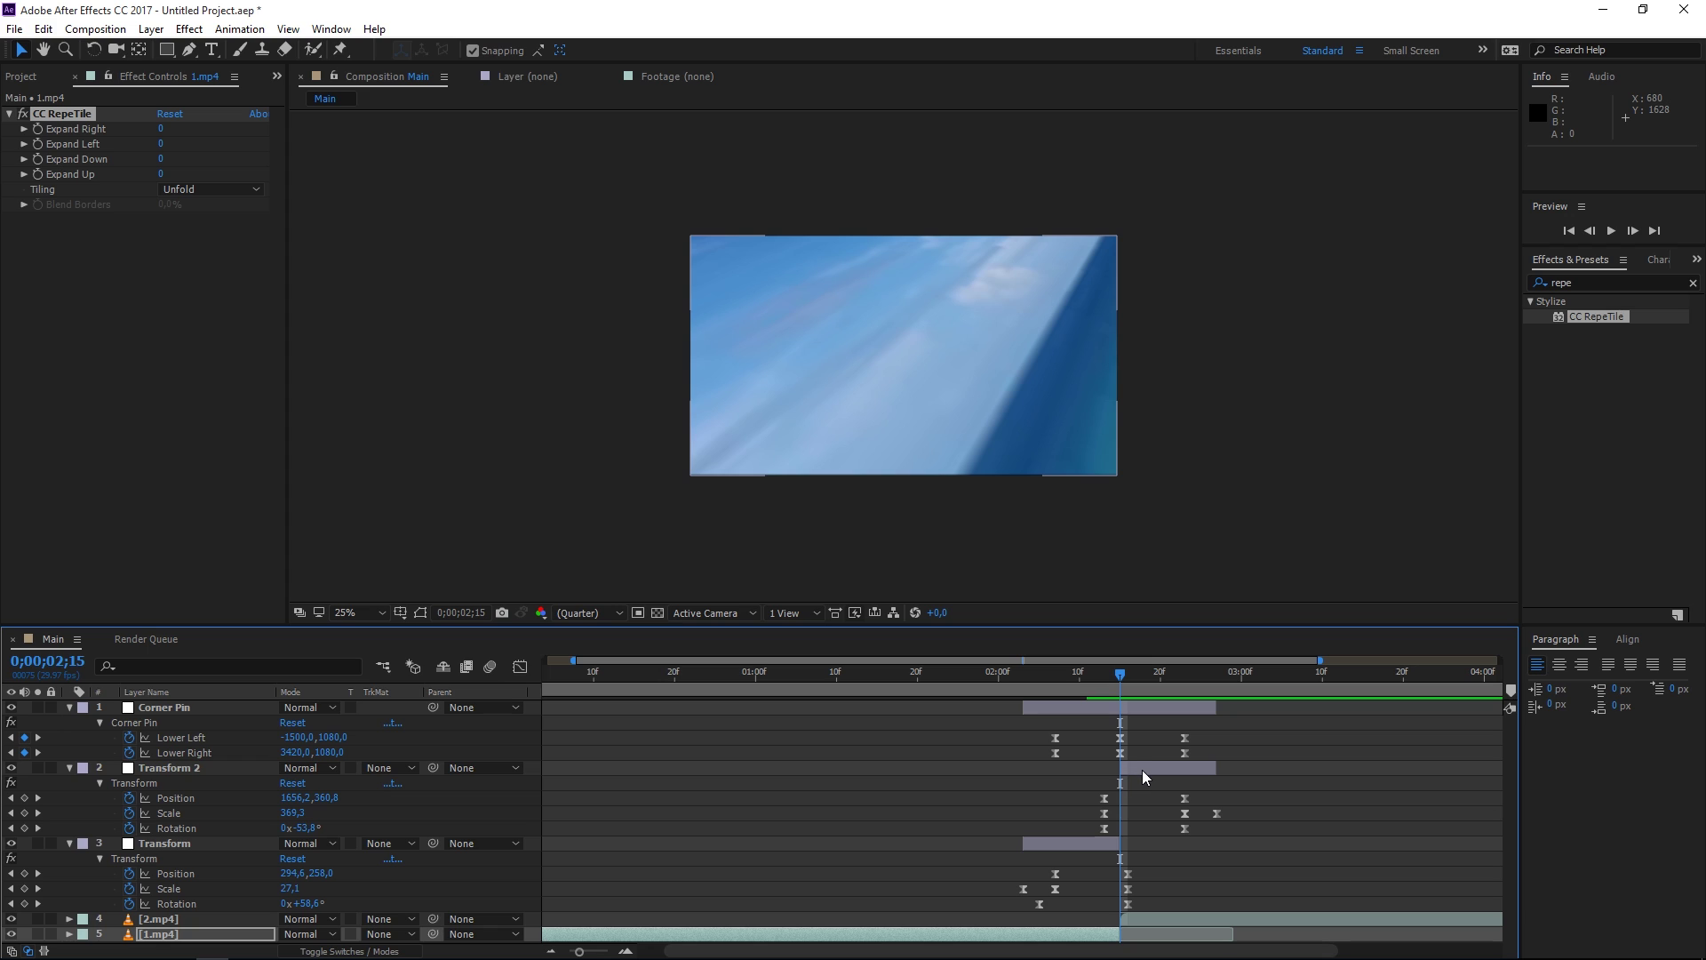
{"action": "key", "text": "Page_Up"}
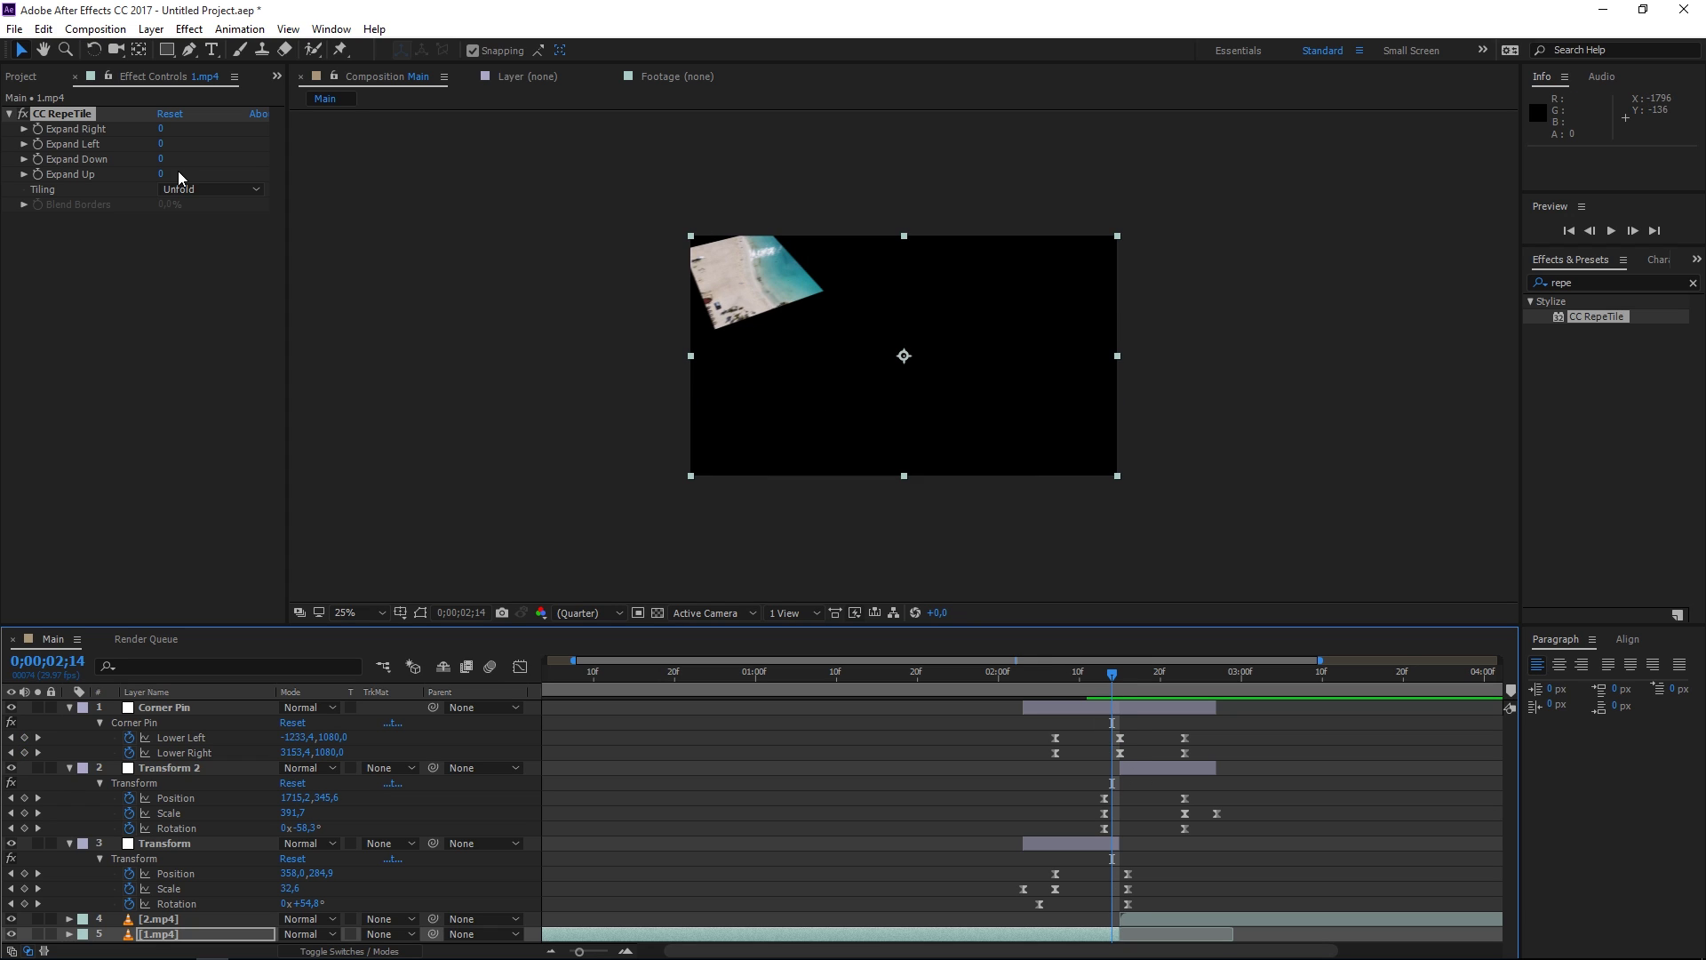
{"action": "left_click_drag", "start_coordinate": [161, 147], "coordinate": [300, 159]}
{"action": "left_click_drag", "start_coordinate": [157, 134], "coordinate": [1149, 133]}
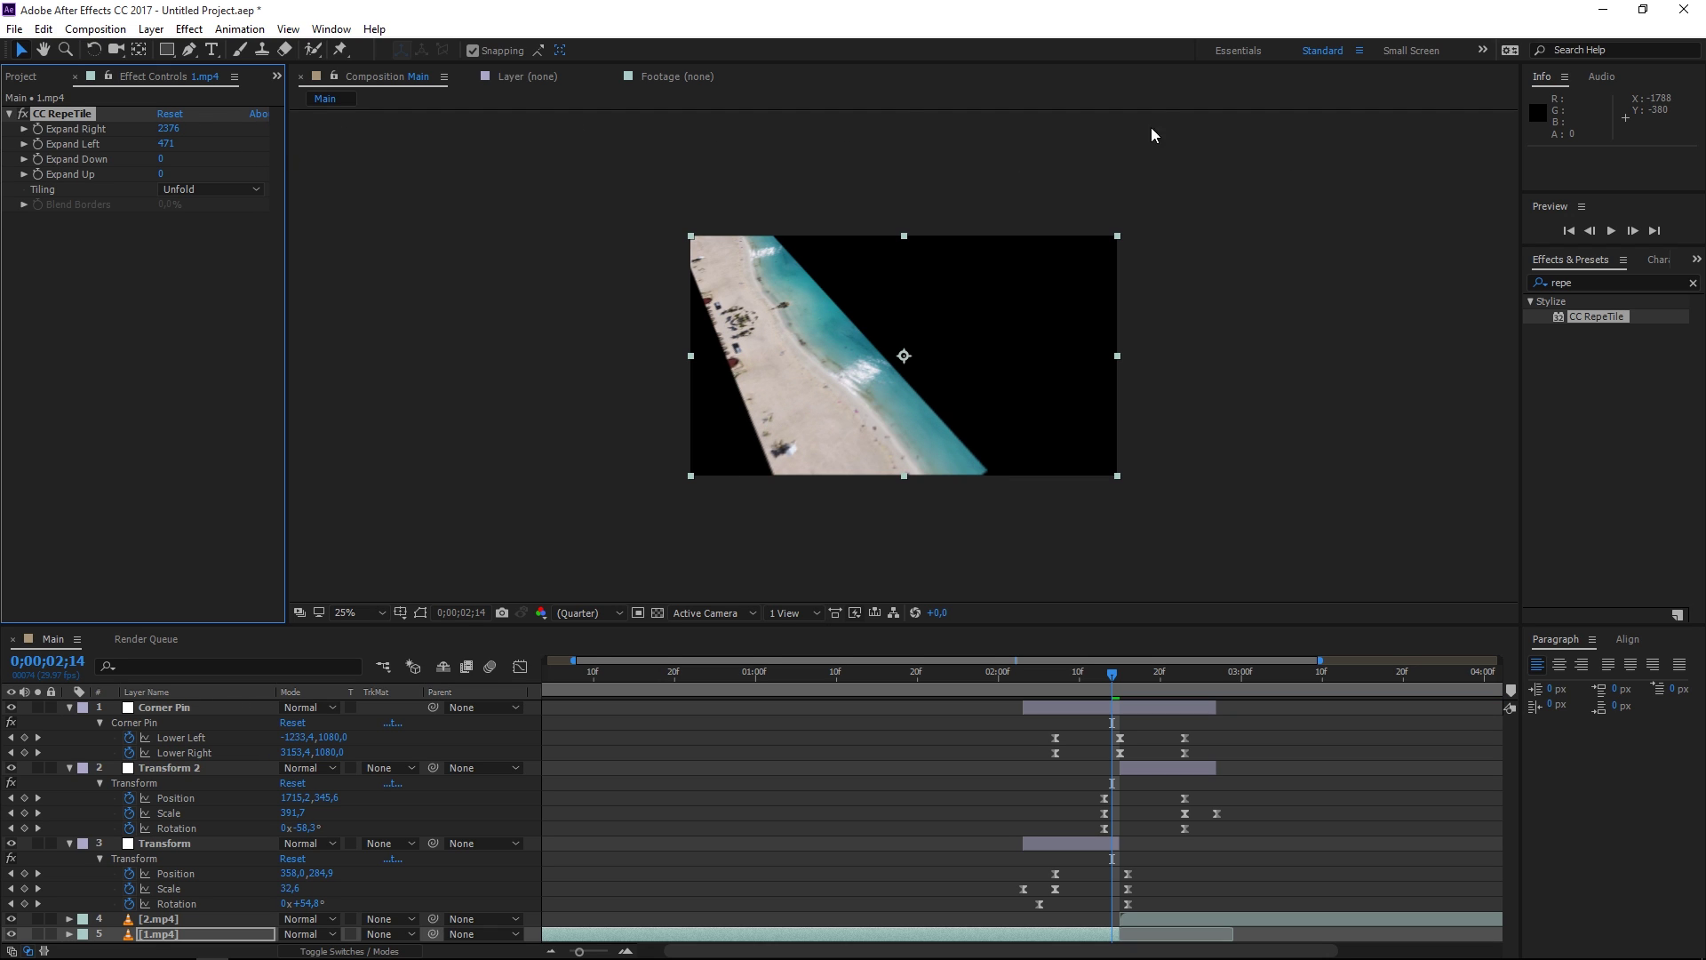
{"action": "left_click_drag", "start_coordinate": [276, 127], "coordinate": [304, 126]}
{"action": "left_click_drag", "start_coordinate": [216, 161], "coordinate": [1270, 194]}
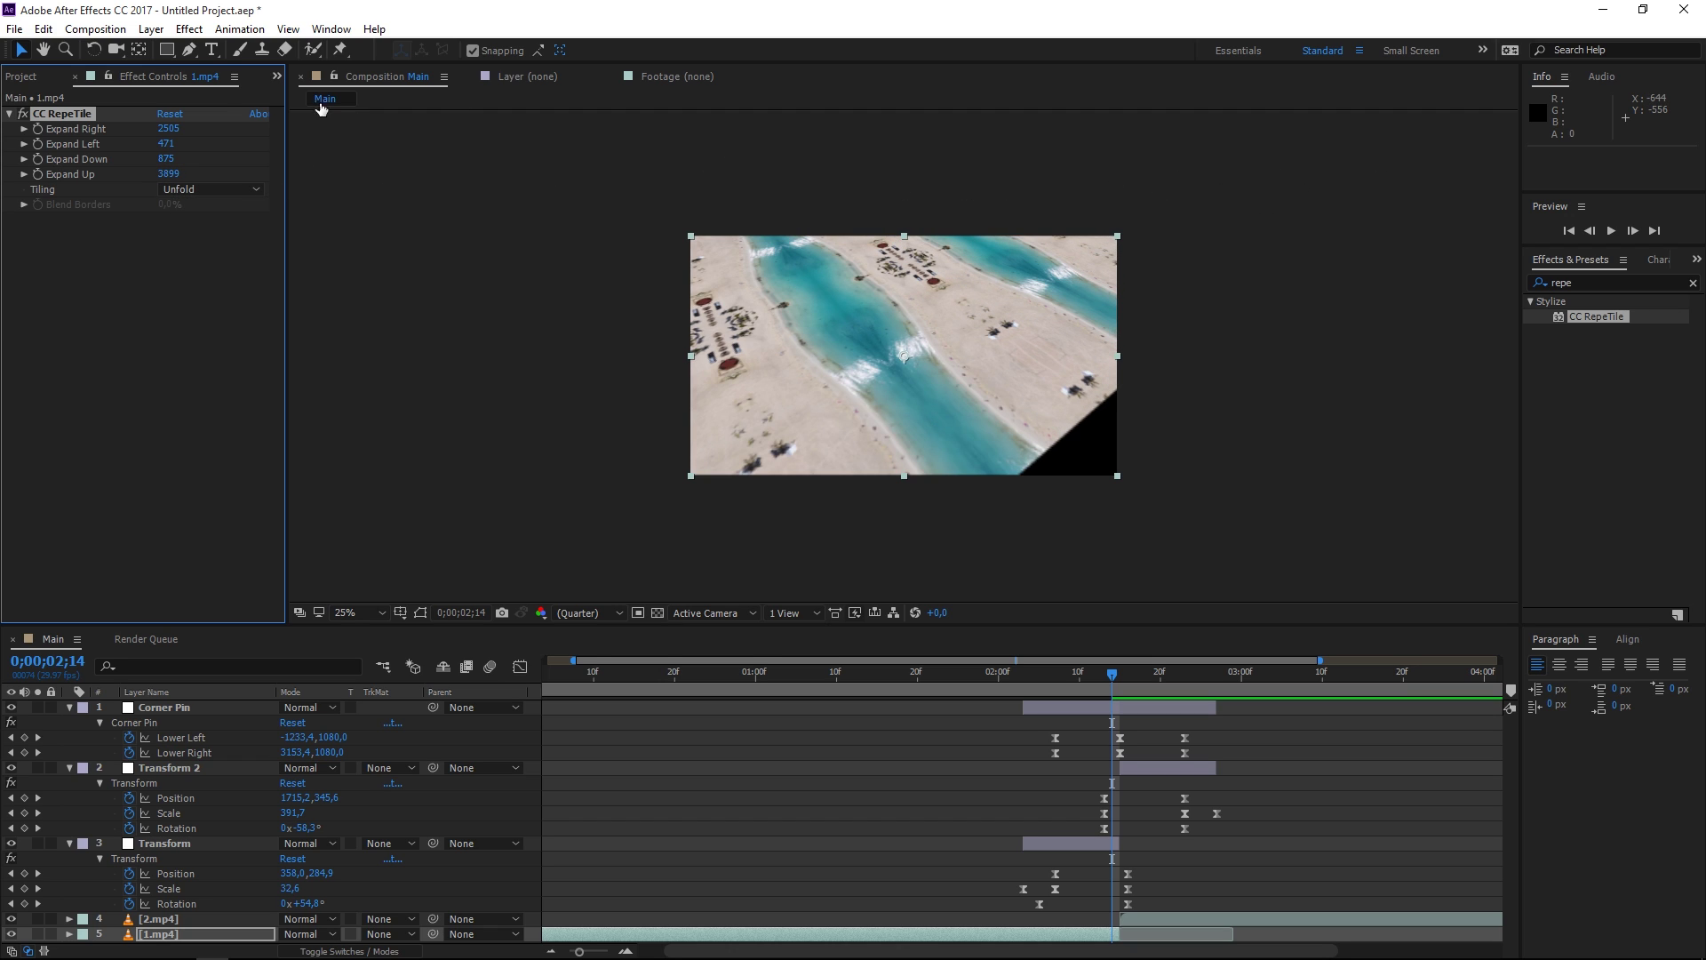
{"action": "left_click_drag", "start_coordinate": [166, 143], "coordinate": [543, 131]}
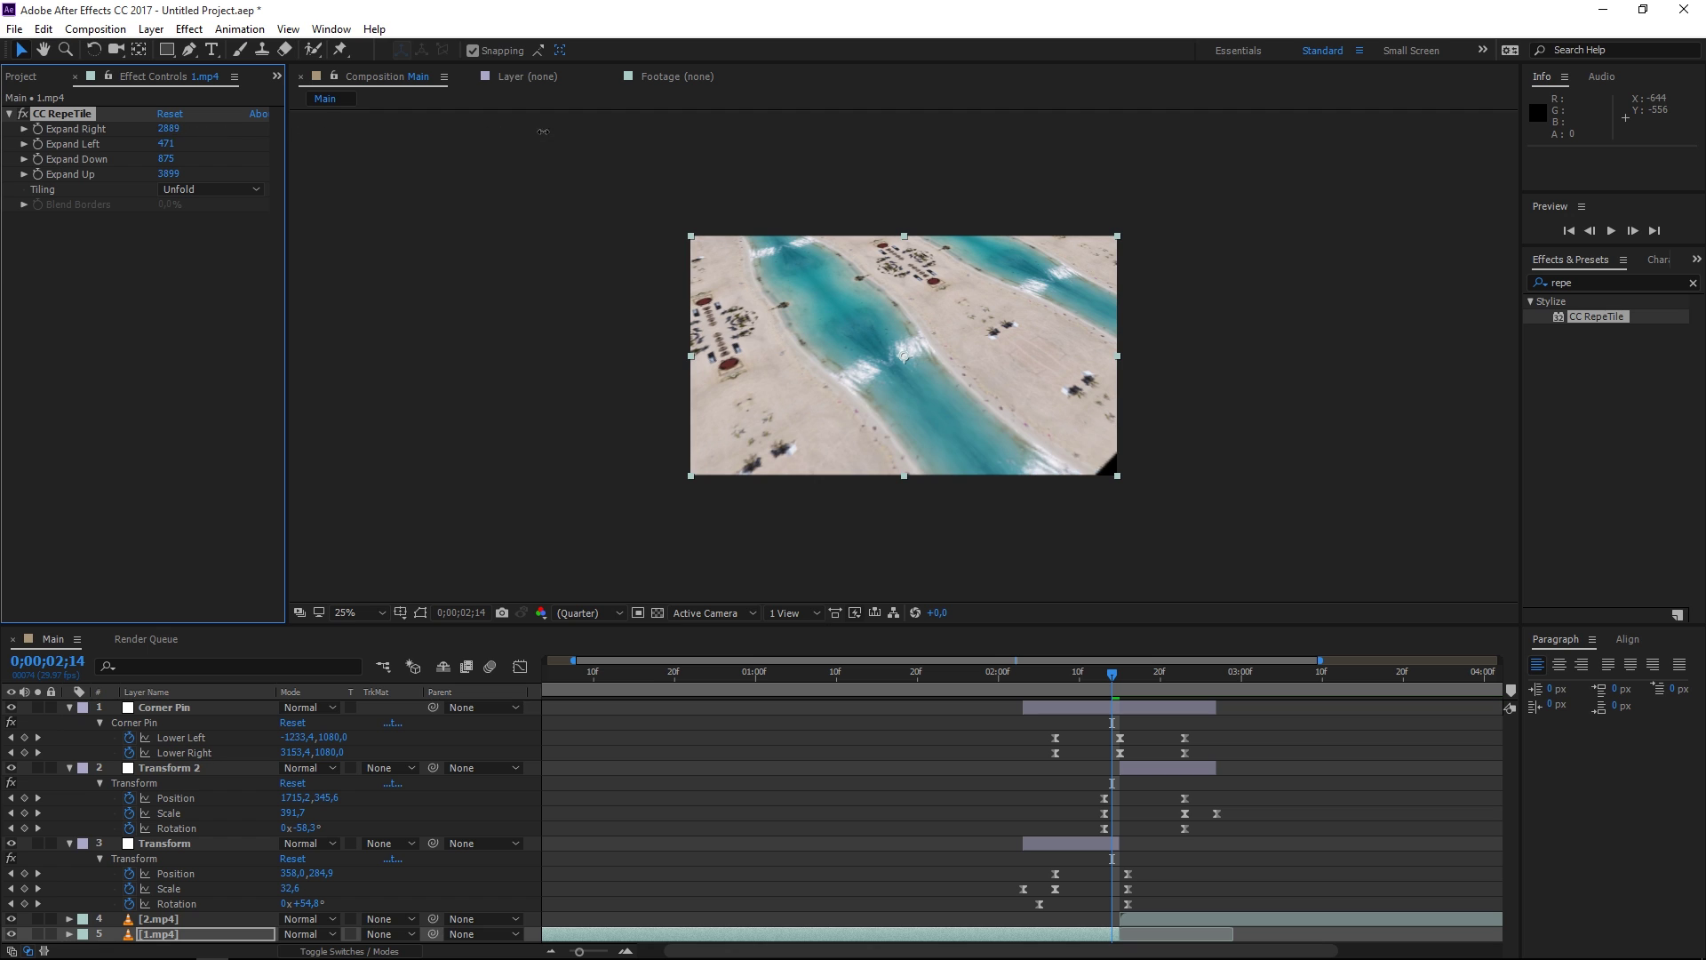
Play the transition from 02;03, scrub through the spin, then select the Corner Pin layer
{"action": "left_click", "coordinate": [1026, 690]}
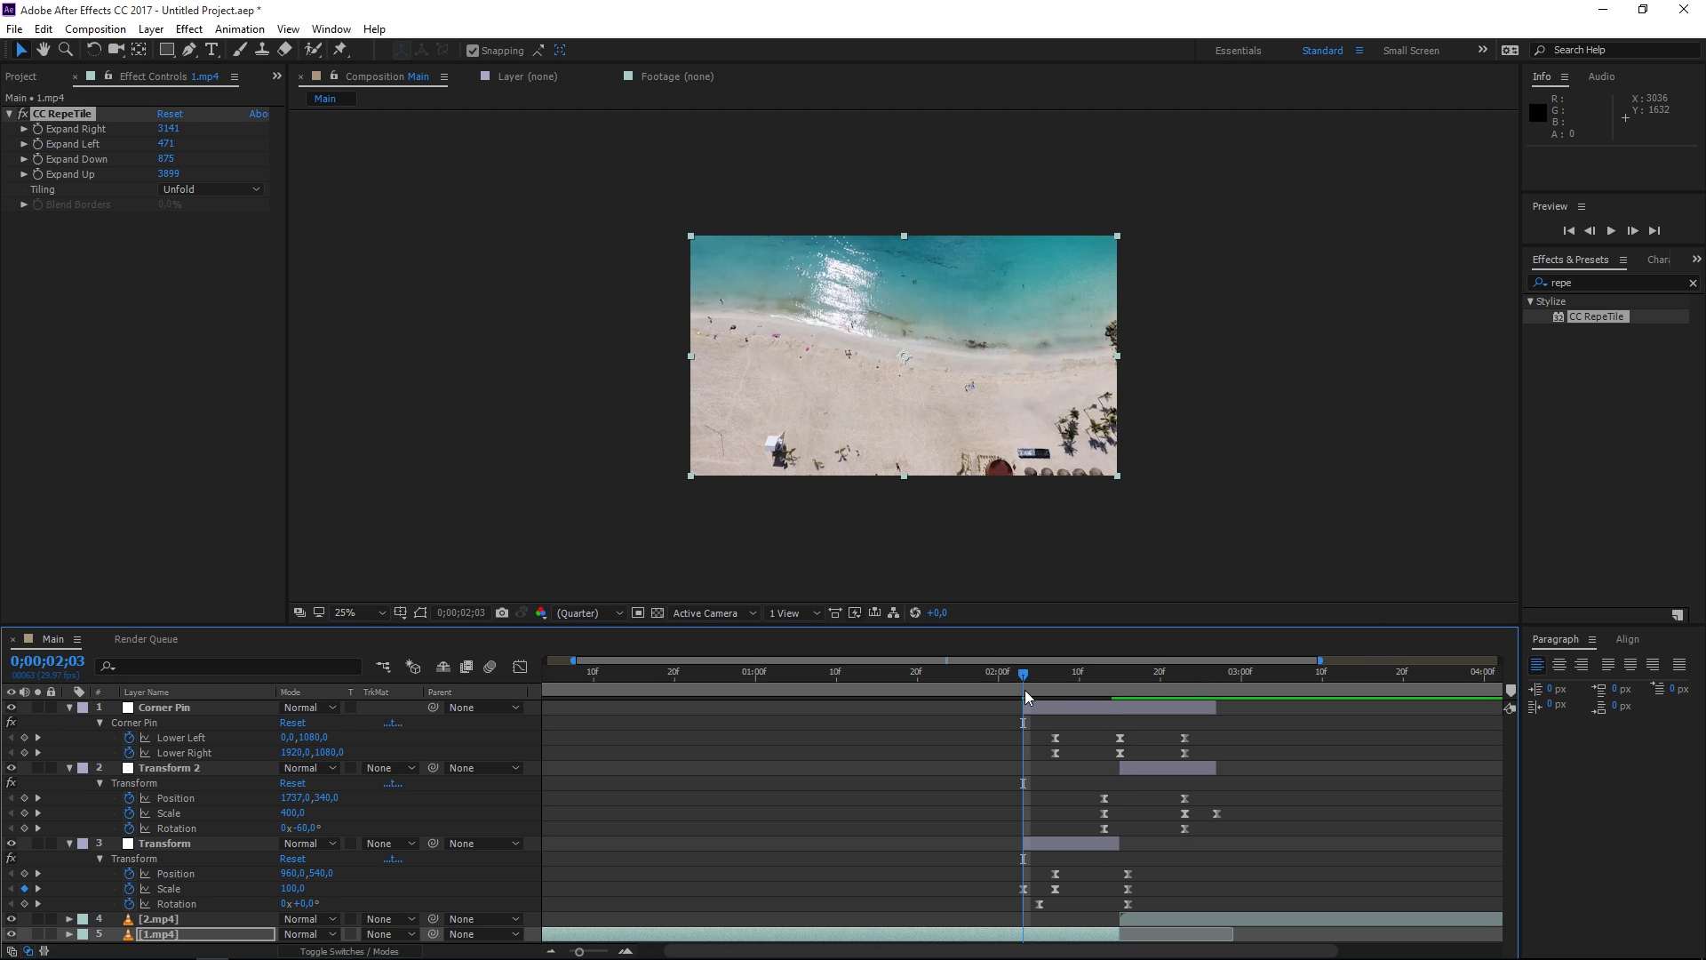
{"action": "key", "text": "space"}
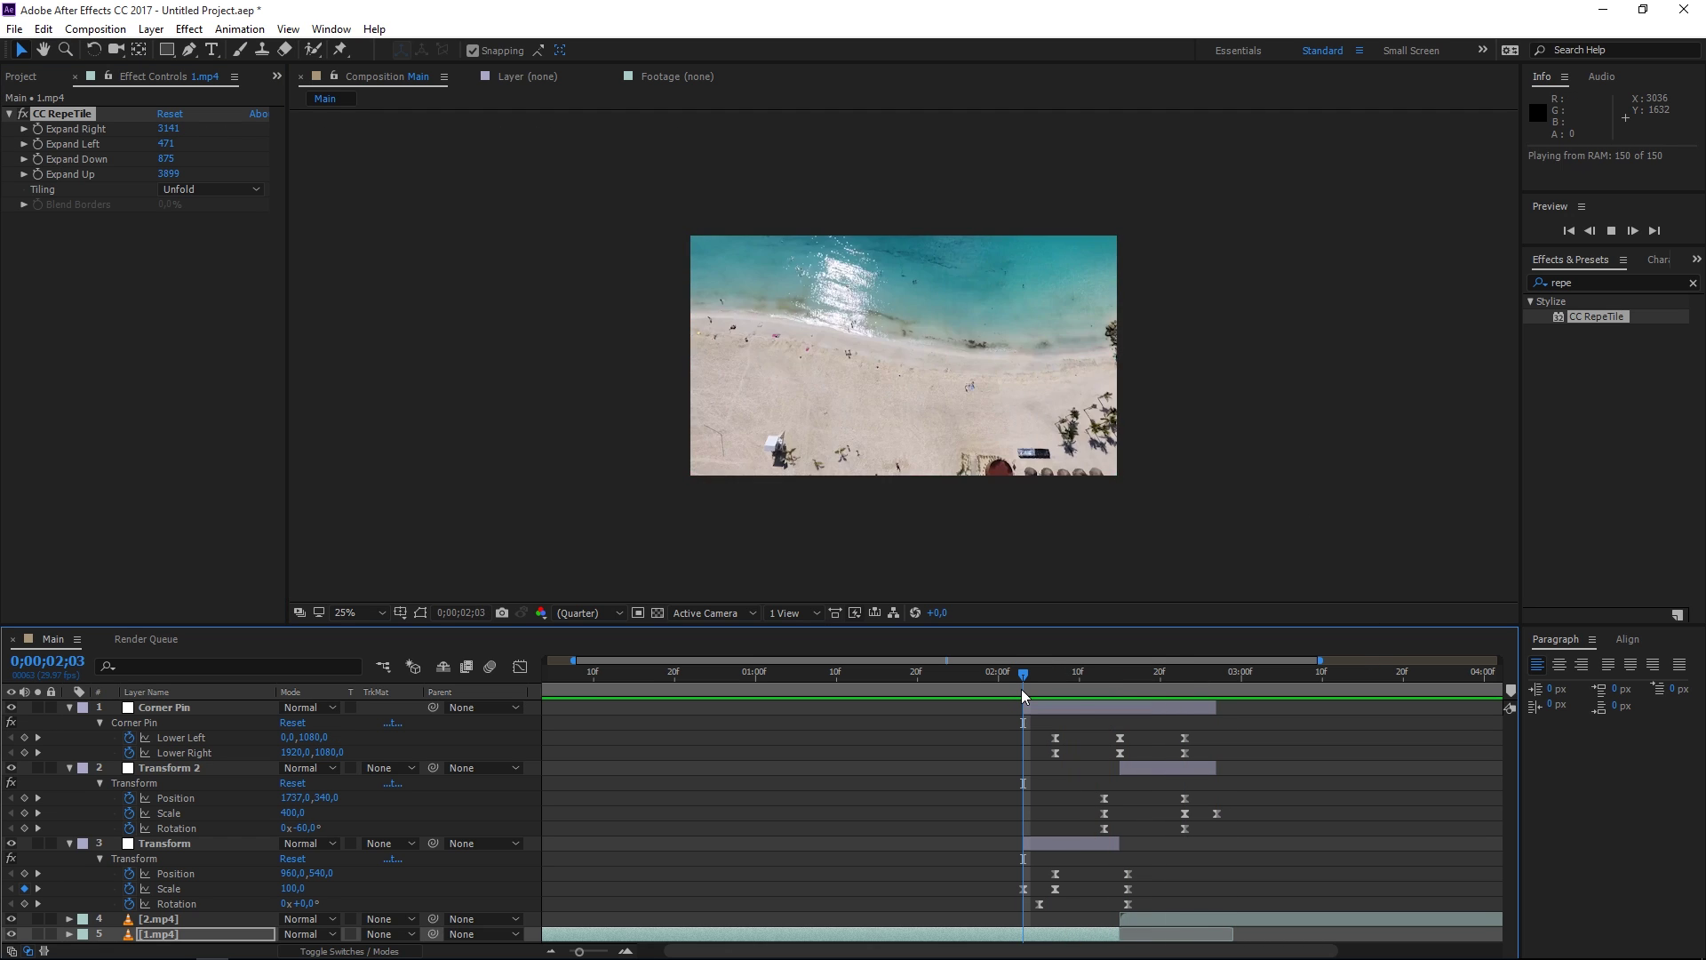
{"action": "left_click", "coordinate": [1093, 684]}
{"action": "left_click_drag", "start_coordinate": [1093, 684], "coordinate": [1141, 704]}
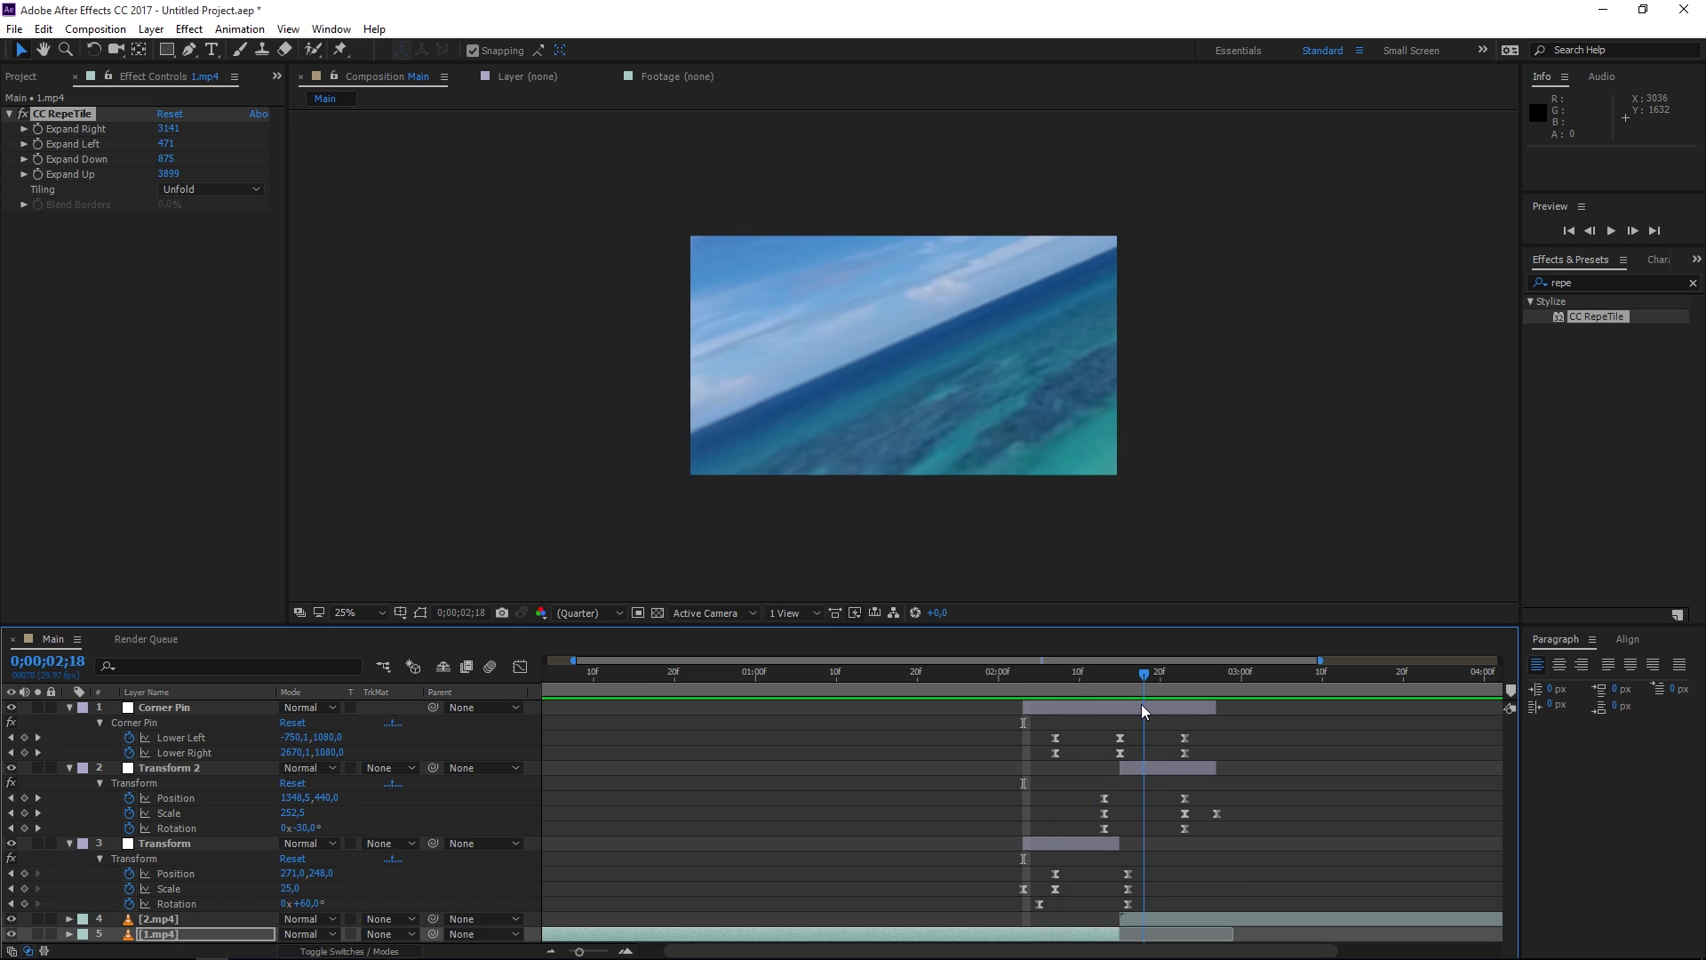
{"action": "left_click", "coordinate": [1141, 704]}
Give CC Force Motion Blur 10 Motion Blur Samples and a 250 Shutter Angle
{"action": "left_click", "coordinate": [179, 191]}
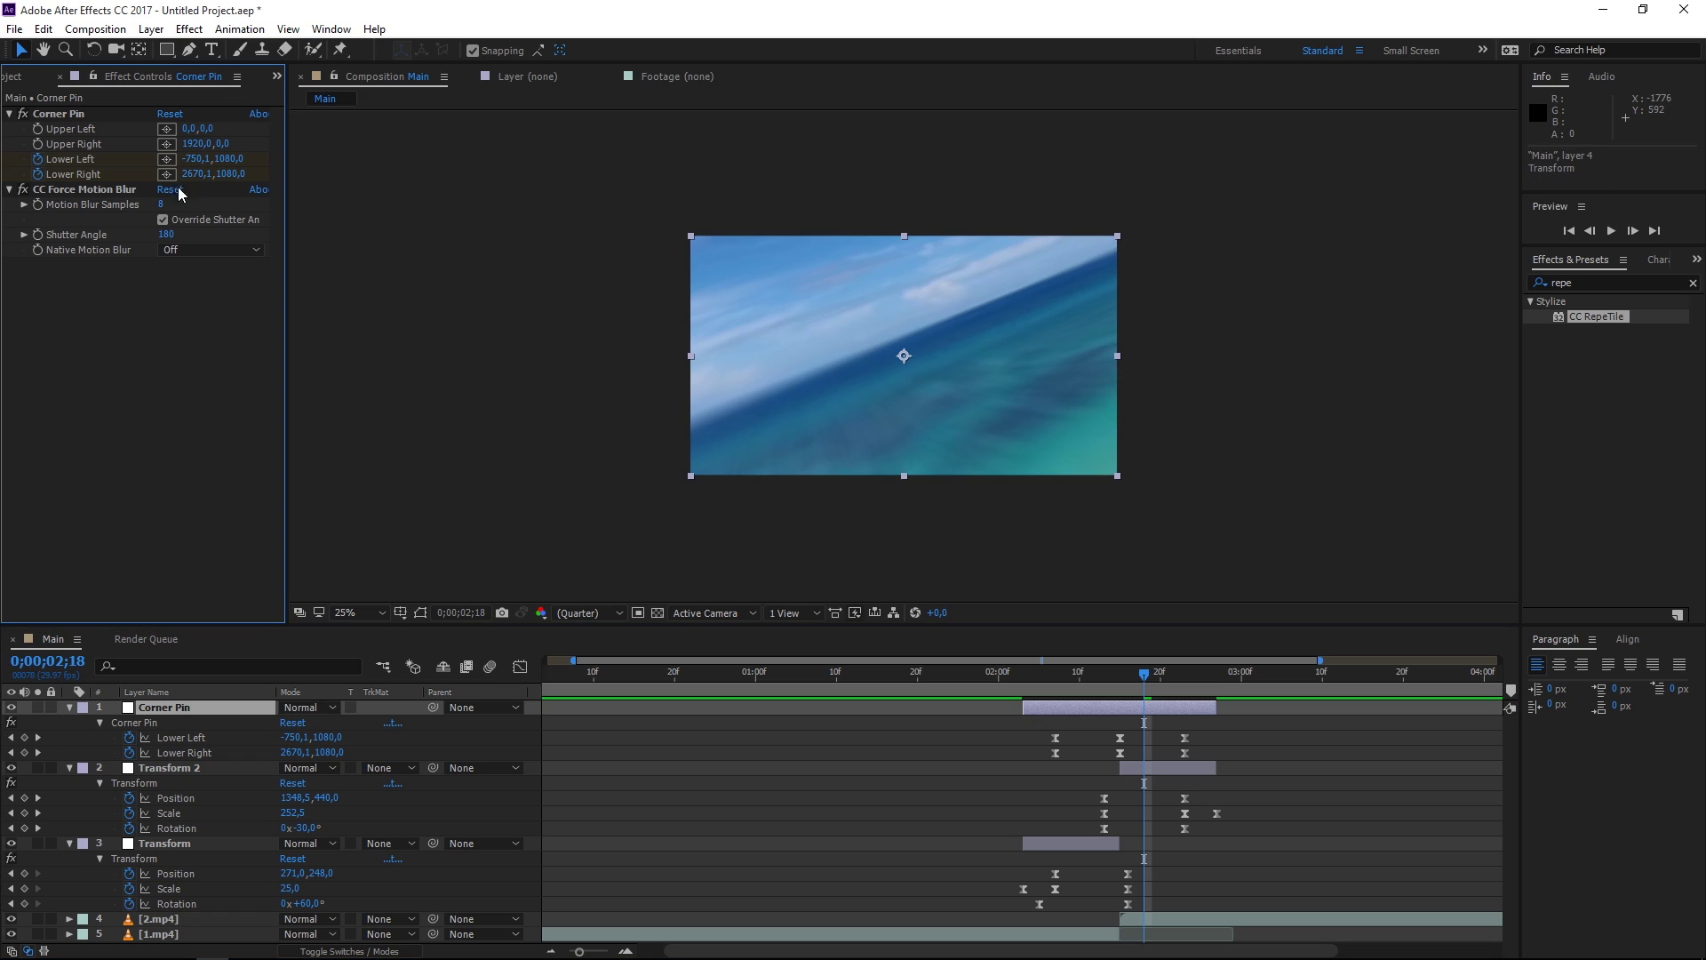
{"action": "left_click", "coordinate": [161, 206]}
{"action": "type", "text": "10"}
{"action": "key", "text": "Return"}
{"action": "key", "text": "Tab"}
{"action": "type", "text": "250"}
{"action": "key", "text": "Return"}
Preview the blurred transition from 02;00, then move the time to 01;24
{"action": "left_click", "coordinate": [997, 688]}
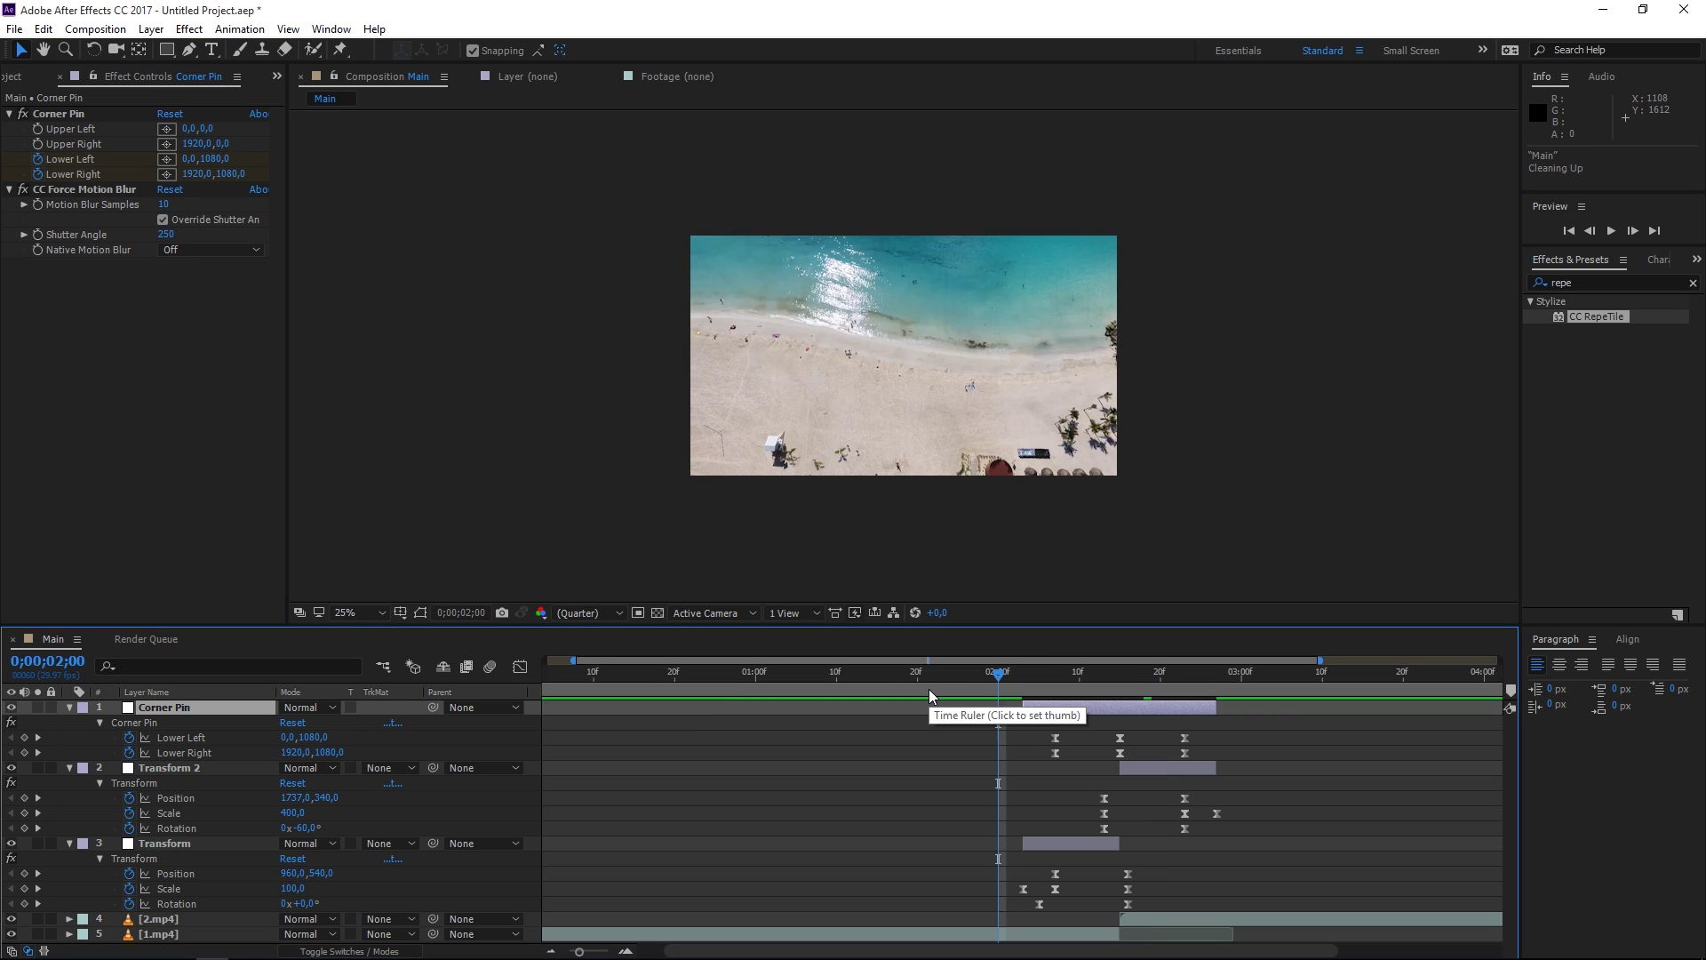
{"action": "key", "text": "space"}
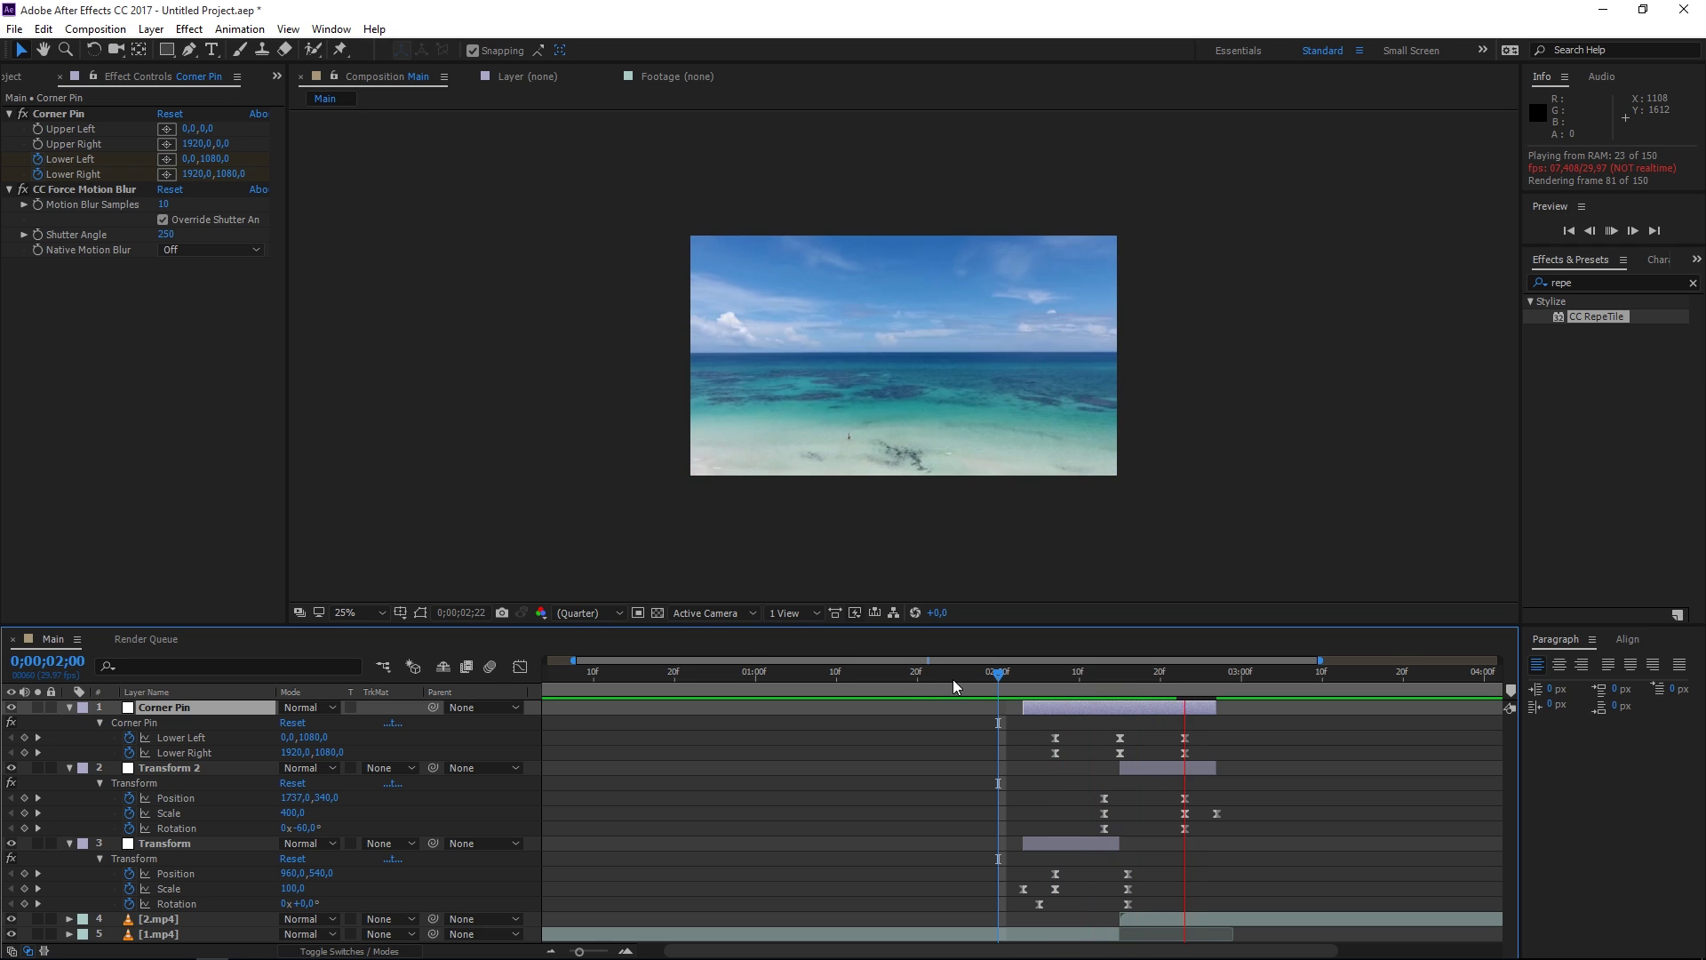
{"action": "left_click", "coordinate": [951, 678]}
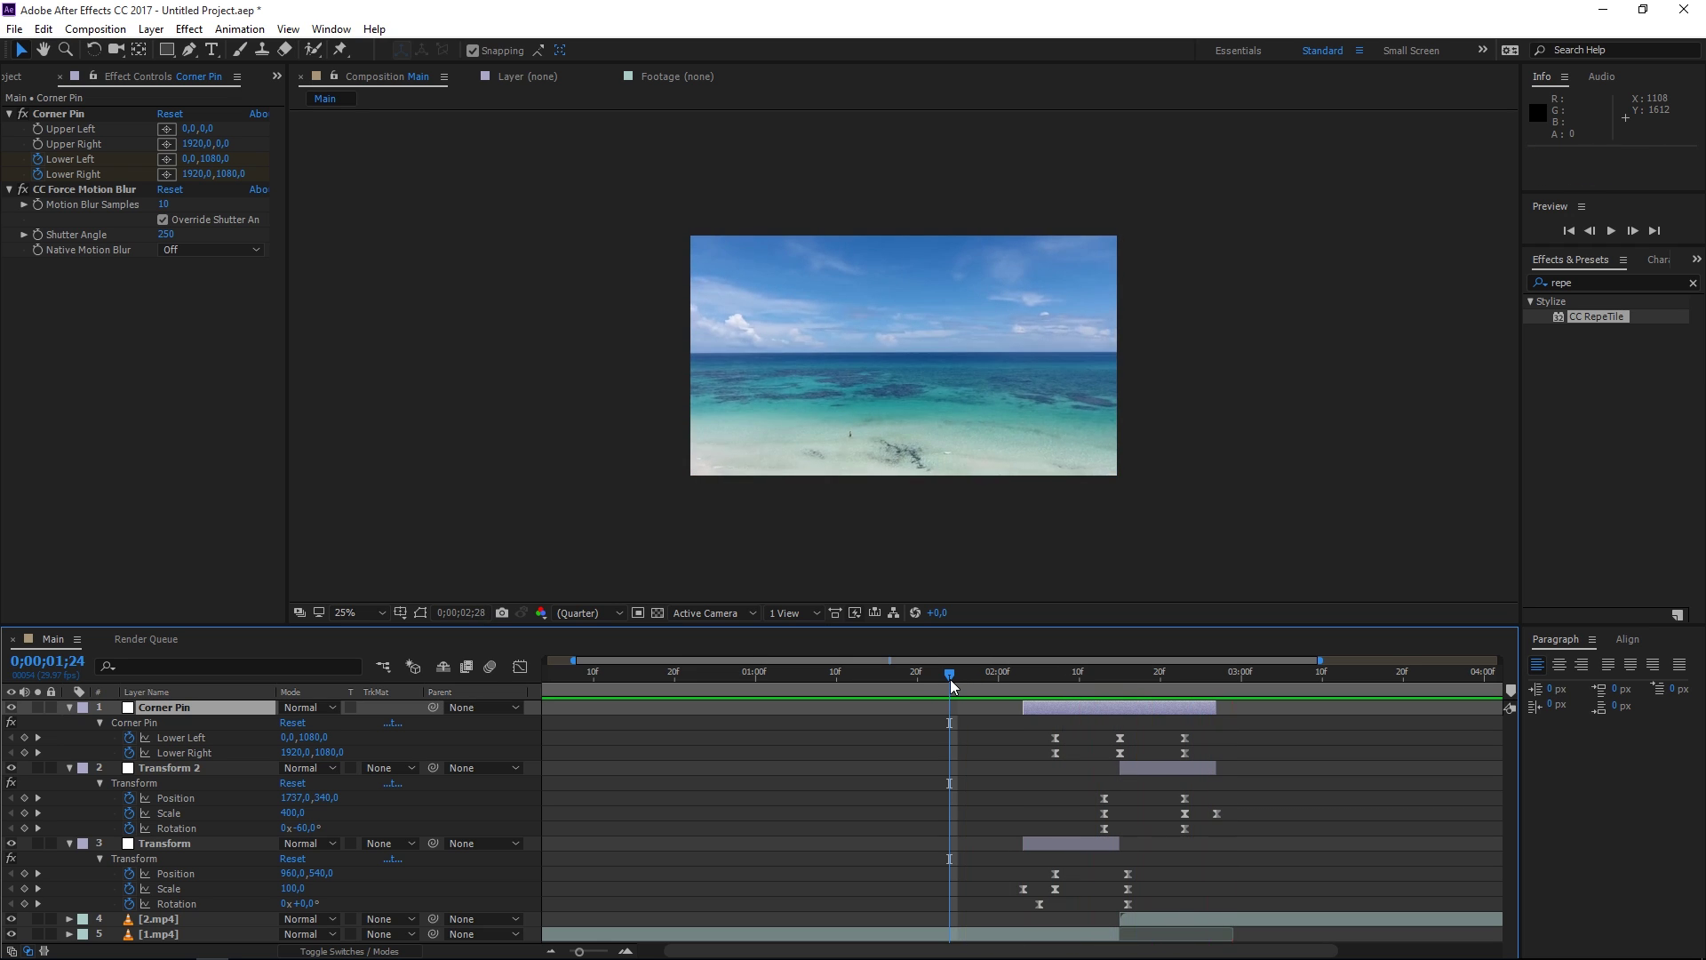